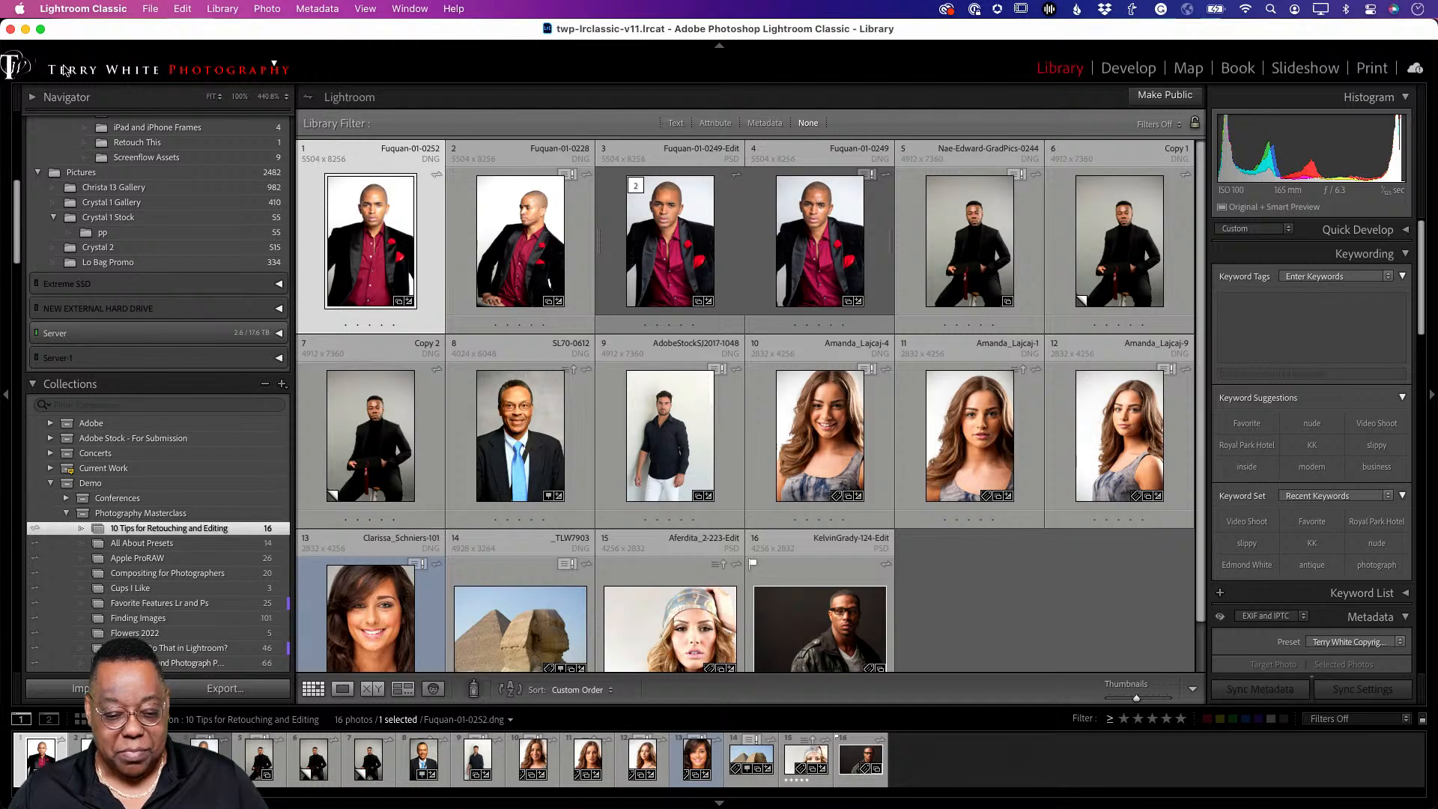
Step: Reveal the first photo's original DNG file in Finder
{"action": "left_click", "coordinate": [330, 163]}
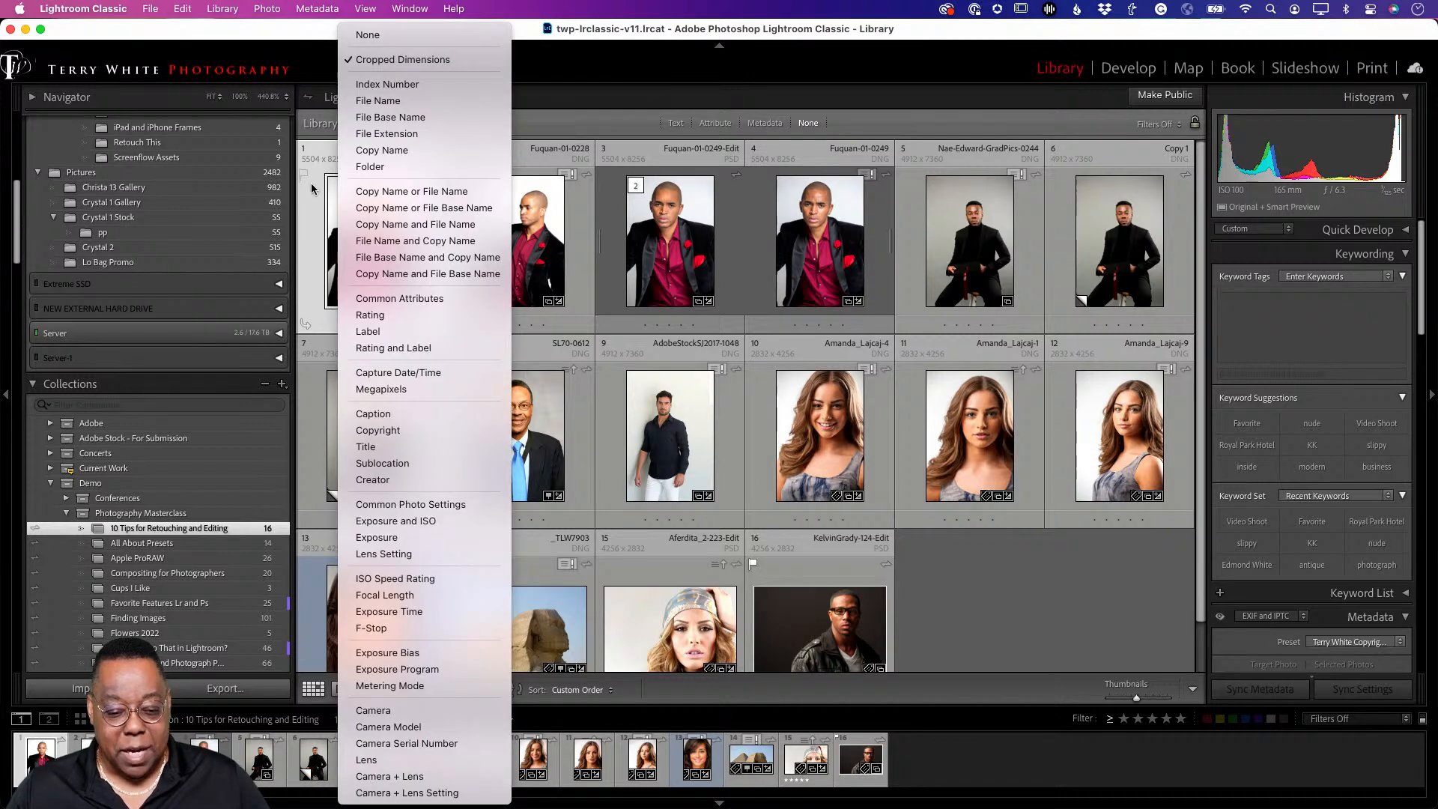
{"action": "left_click", "coordinate": [307, 196]}
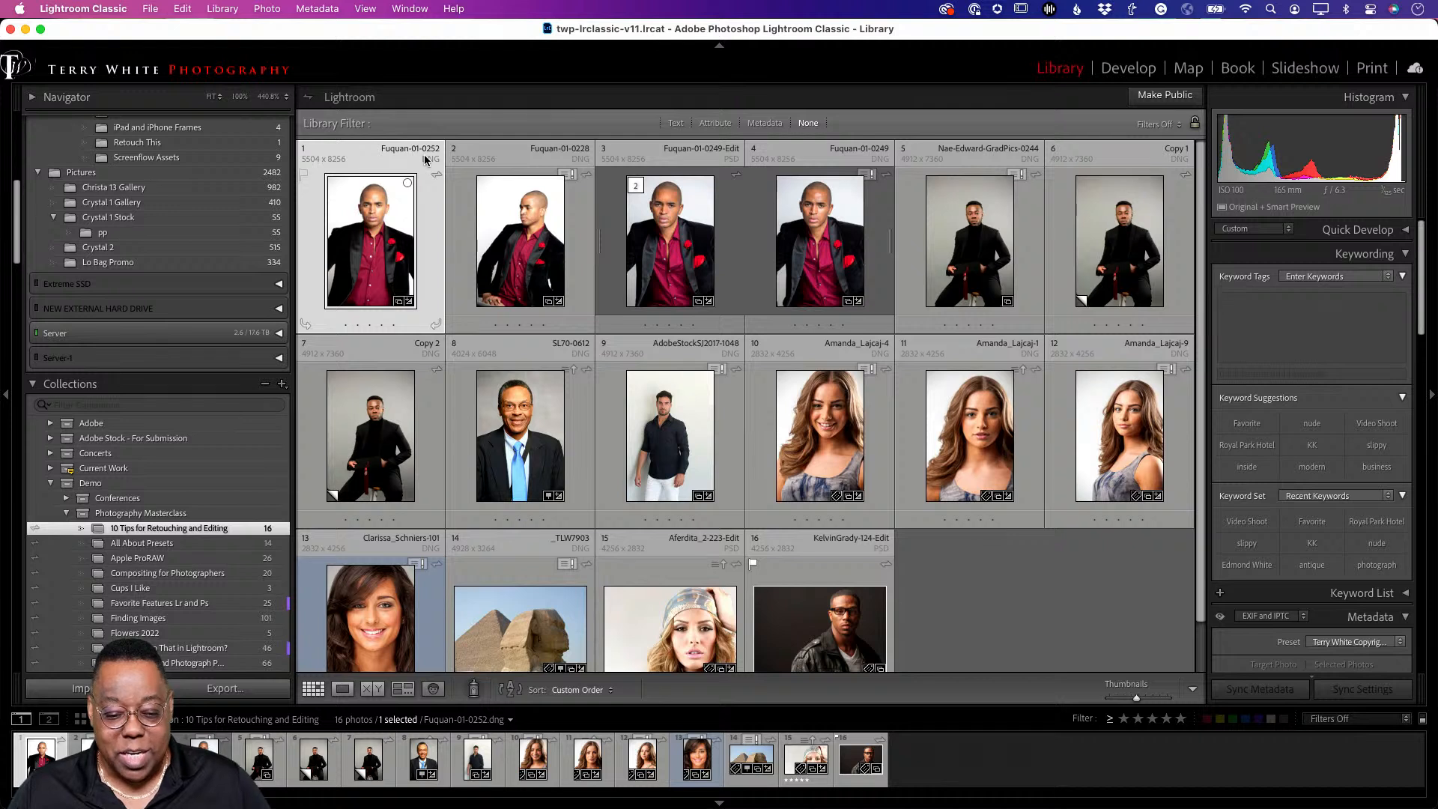
{"action": "right_click", "coordinate": [309, 208]}
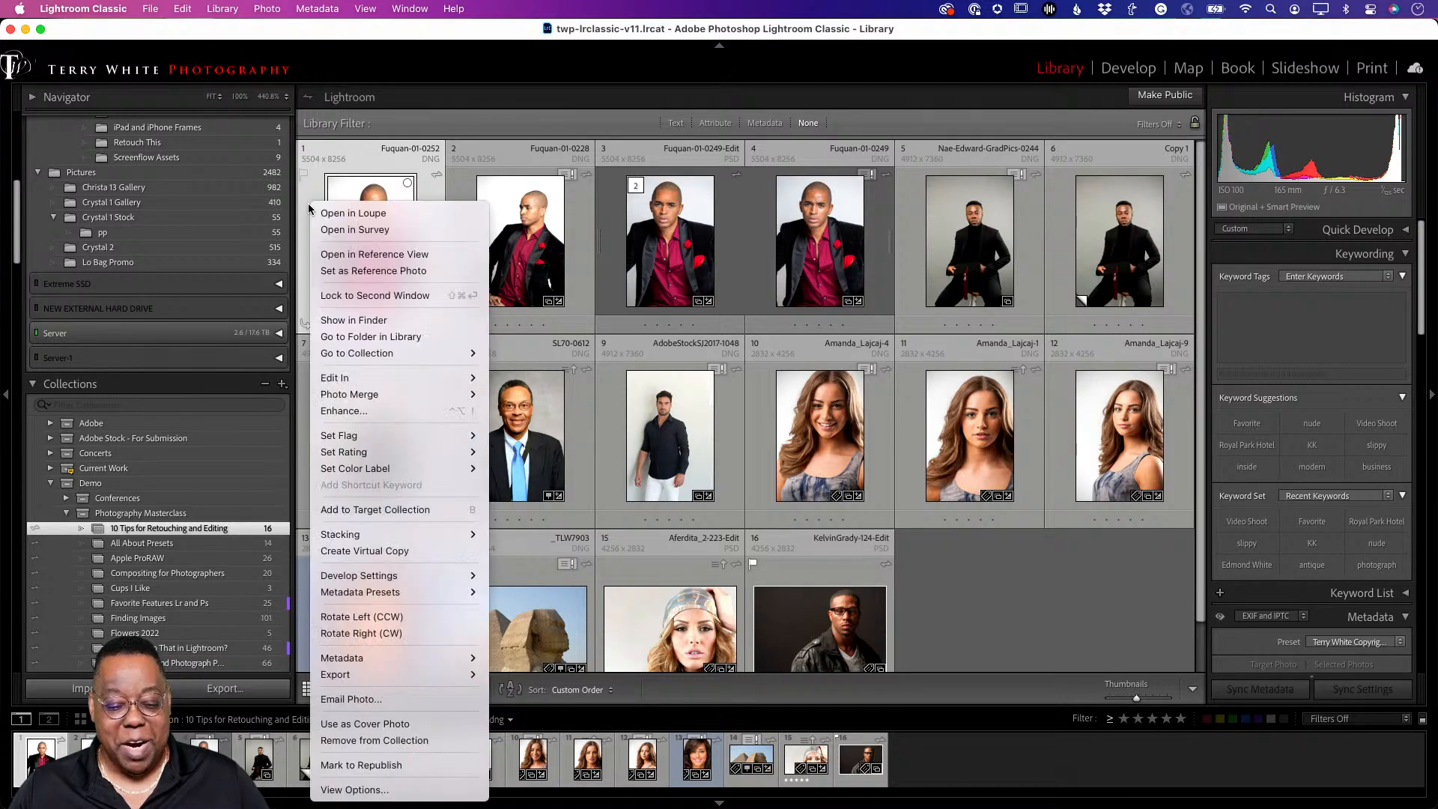
{"action": "left_click", "coordinate": [419, 320]}
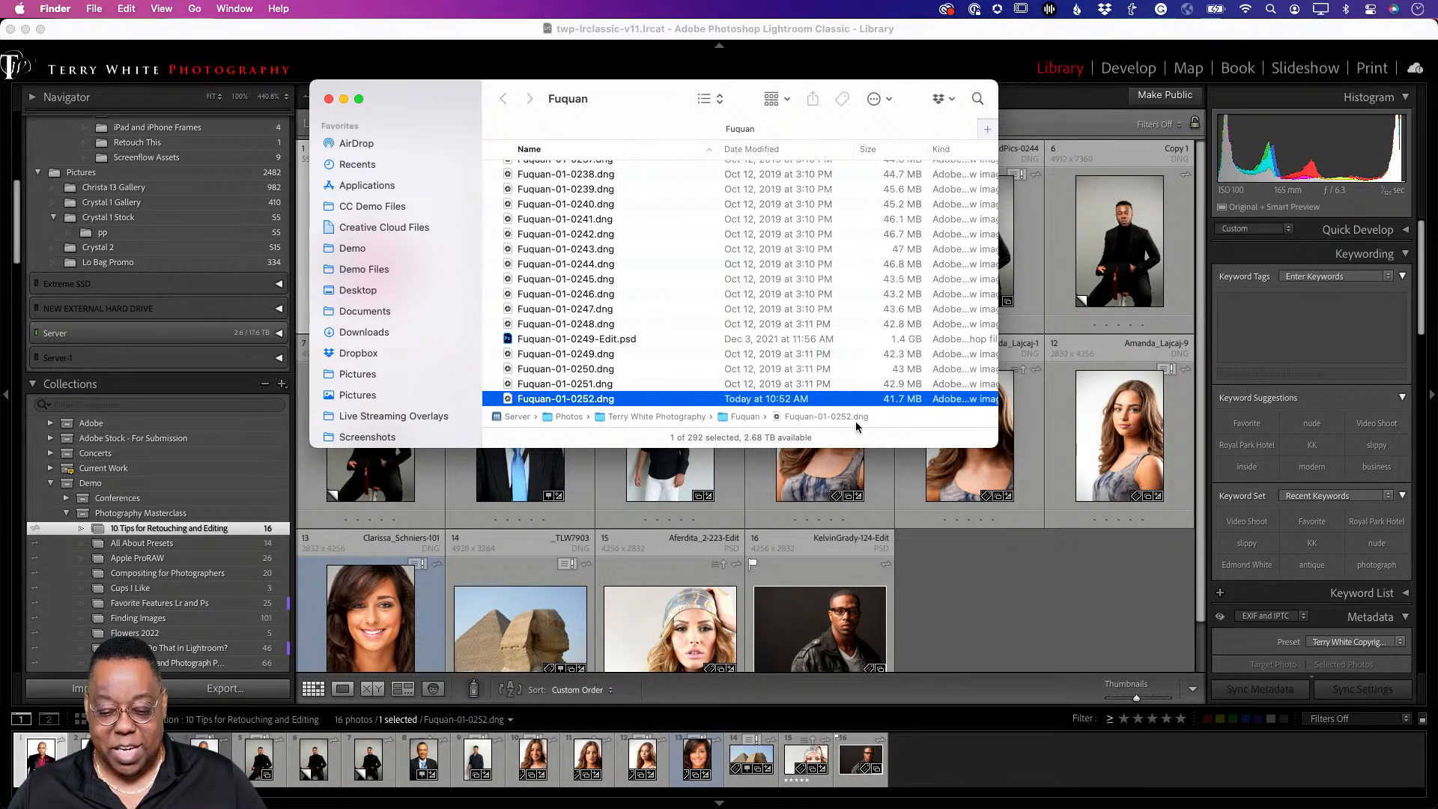
Step: Append MC to the name of the selected 0252 DNG file in Finder, keeping the extension
{"action": "scroll", "coordinate": [730, 346], "scroll_direction": "down", "scroll_amount": 3}
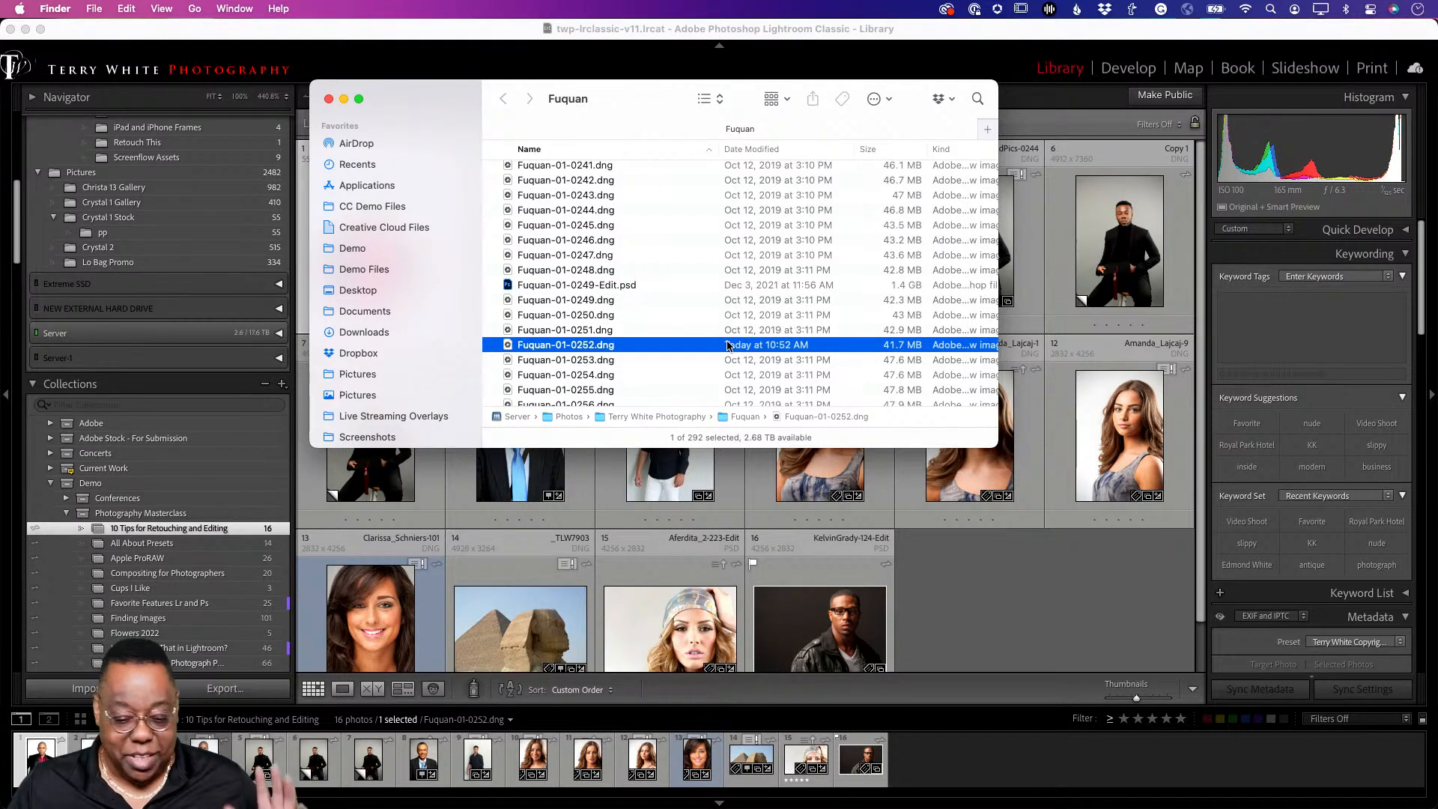
{"action": "left_click", "coordinate": [583, 346]}
{"action": "left_click", "coordinate": [633, 345]}
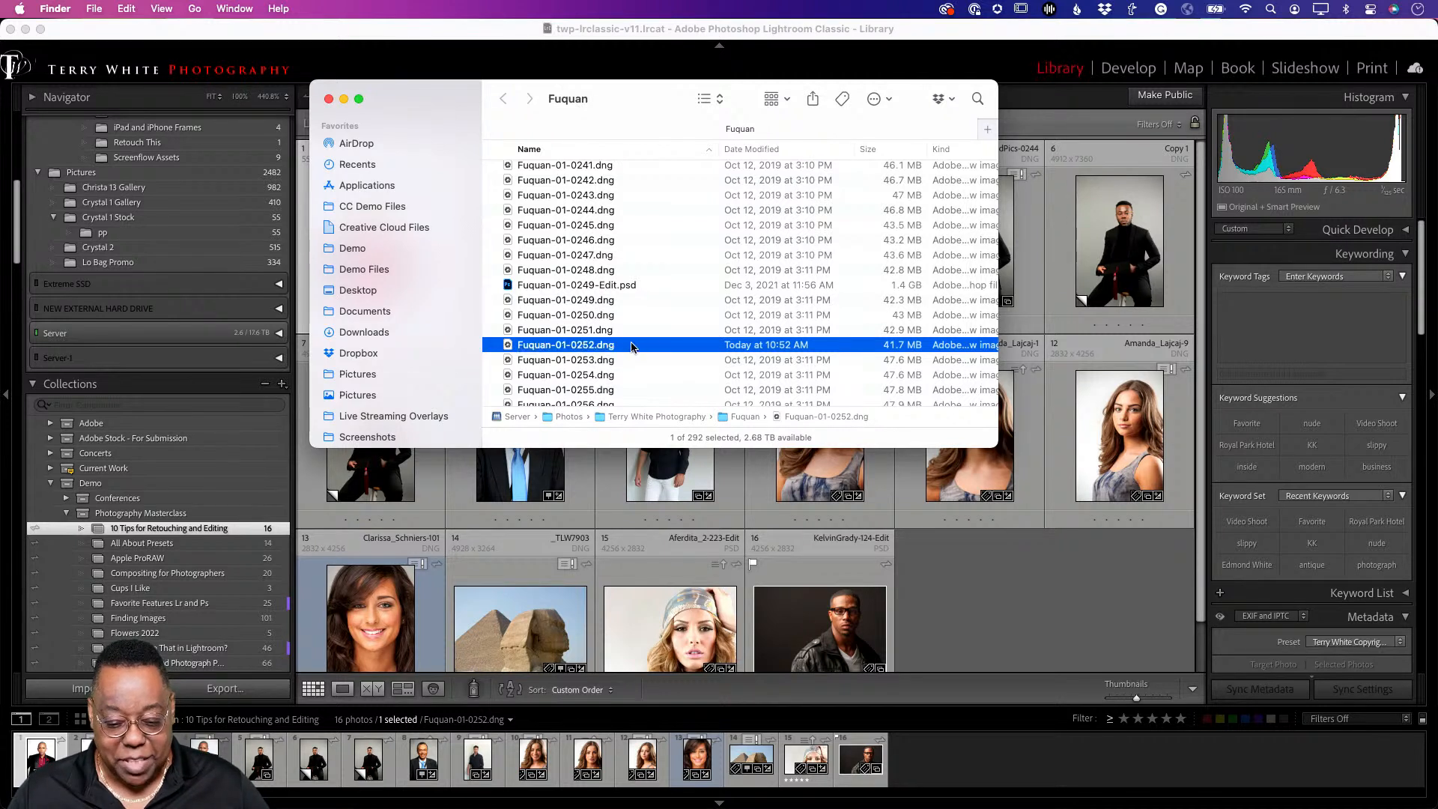
{"action": "left_click", "coordinate": [588, 347]}
{"action": "left_click", "coordinate": [592, 346]}
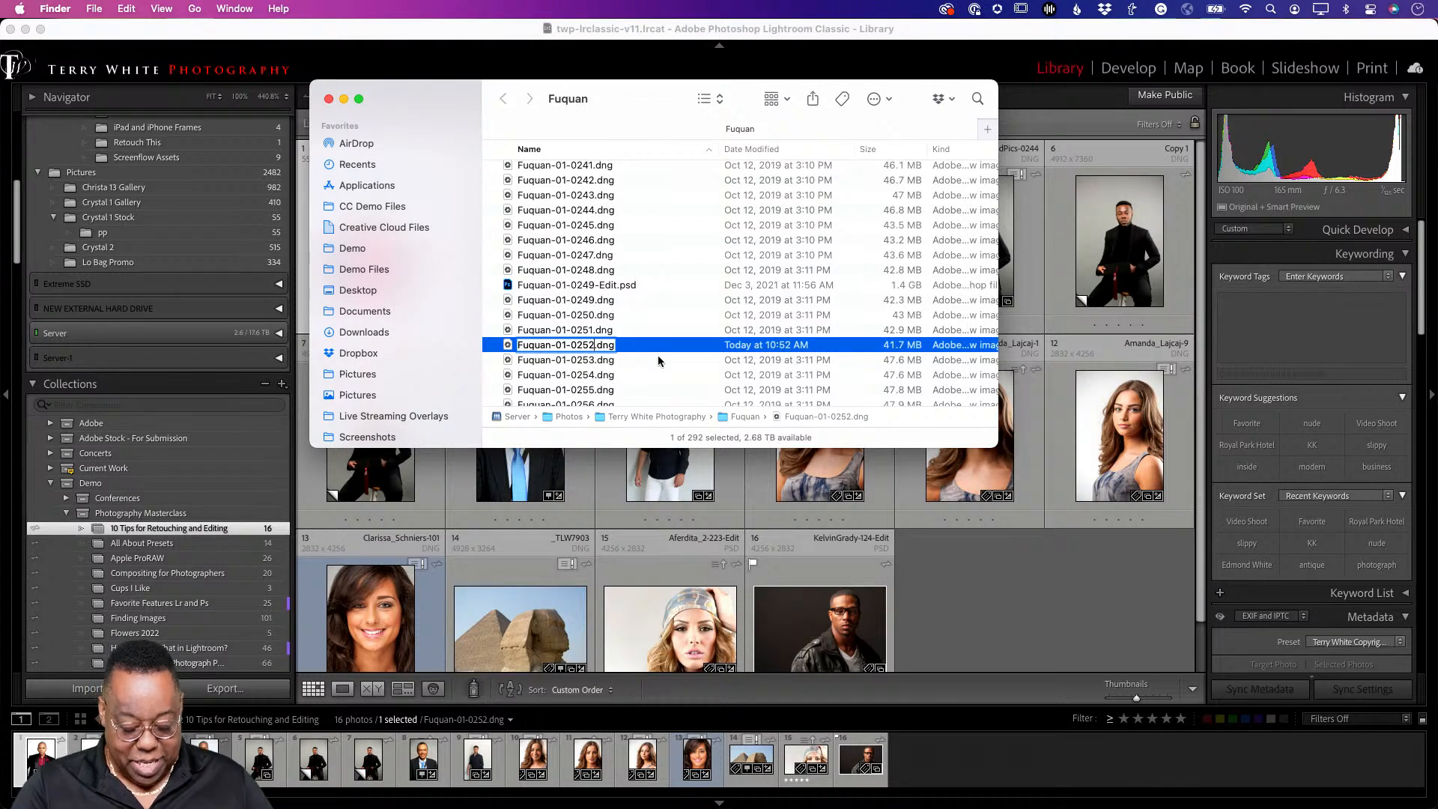
{"action": "type", "text": "MC"}
{"action": "key", "text": "Return"}
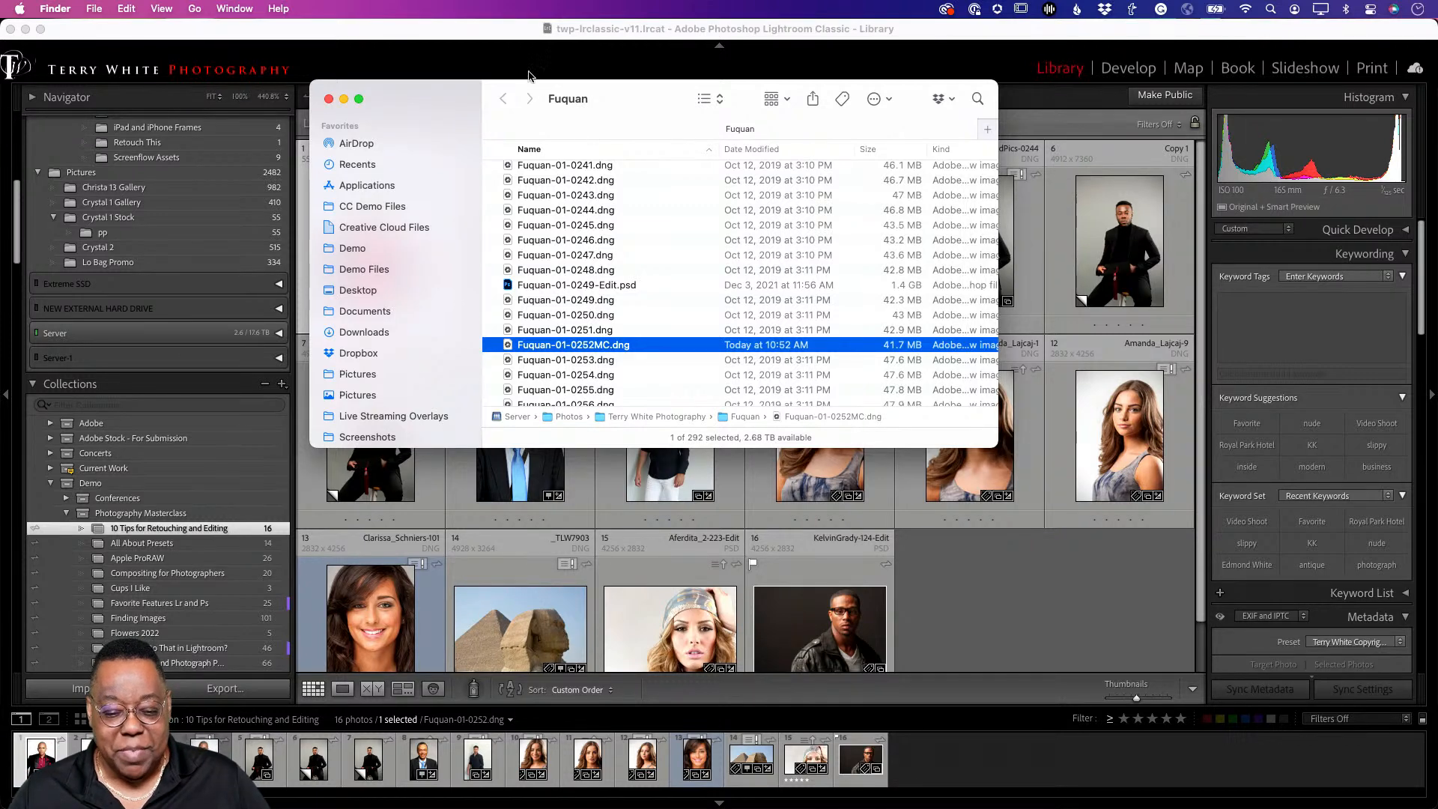
Step: Return to Lightroom Classic and check which editing commands are offered for the first photo
{"action": "left_click", "coordinate": [494, 45]}
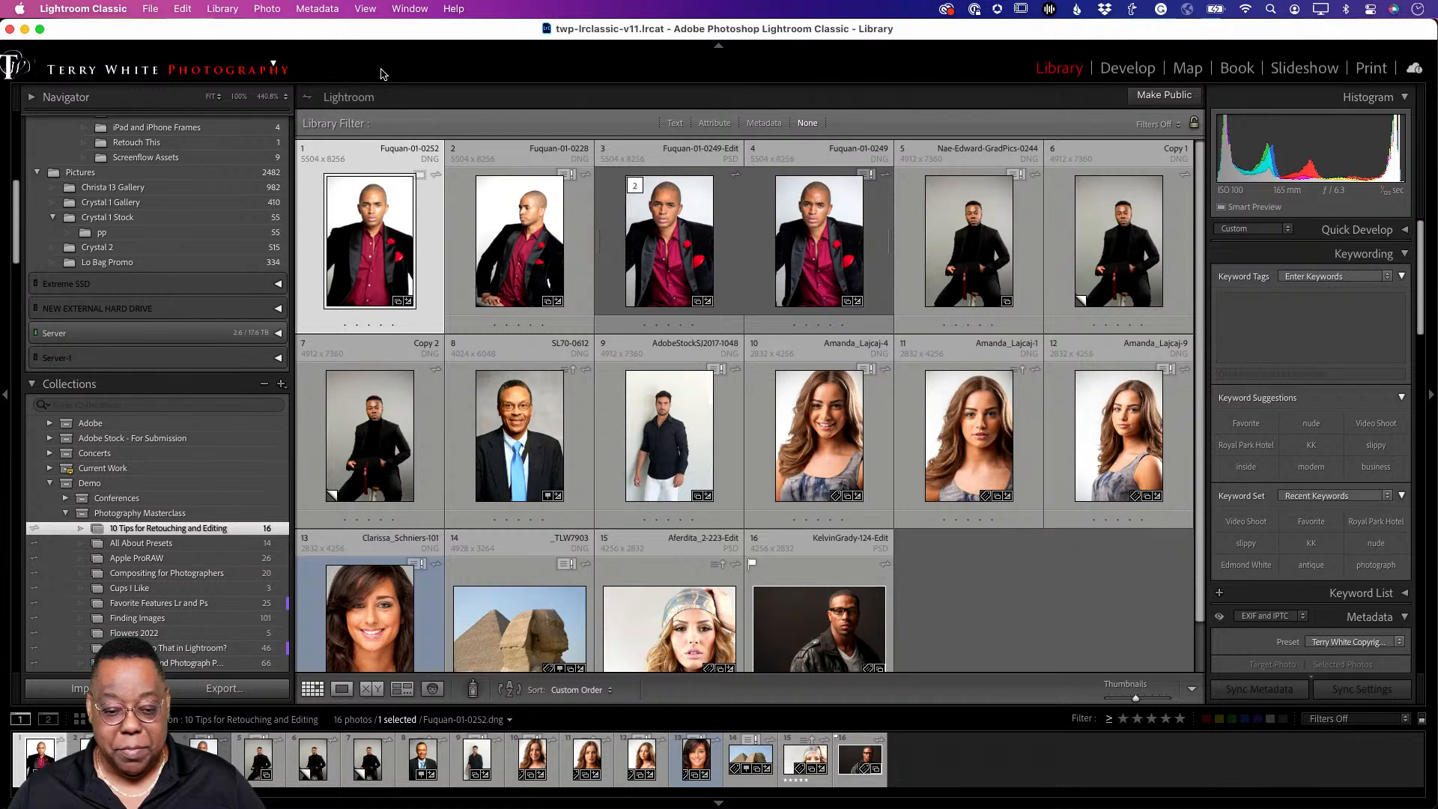
{"action": "right_click", "coordinate": [421, 215]}
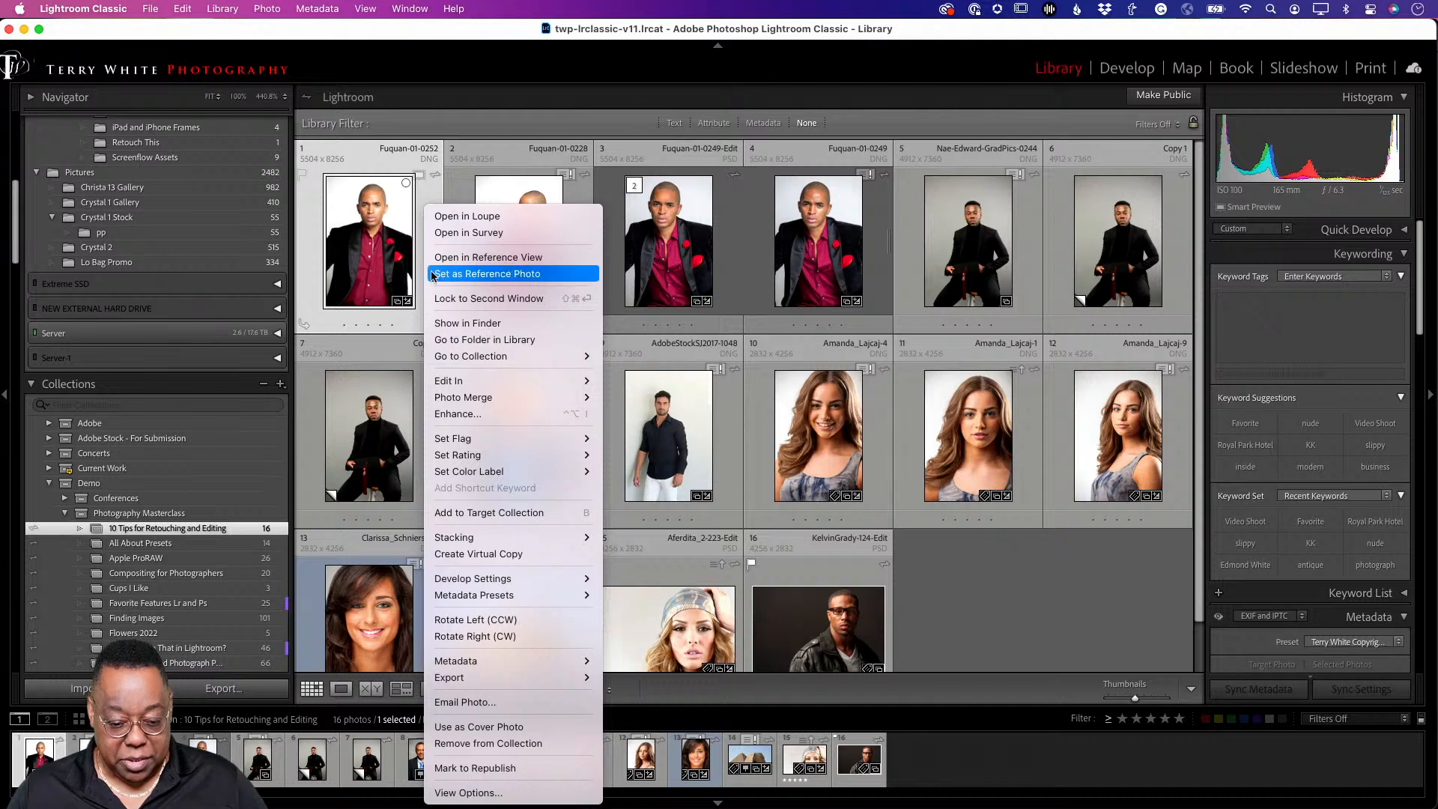
{"action": "mouse_move", "coordinate": [458, 352]}
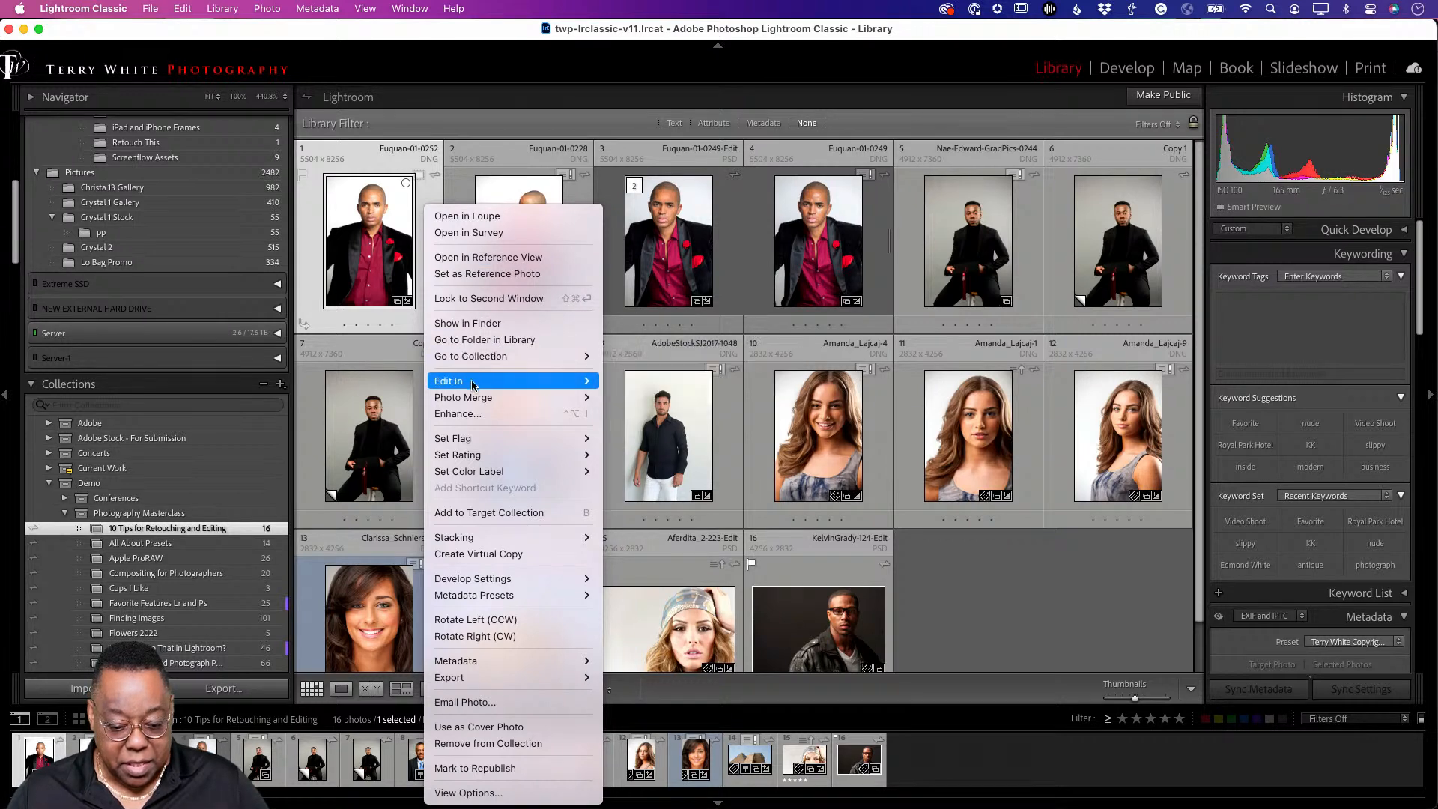
{"action": "mouse_move", "coordinate": [473, 397]}
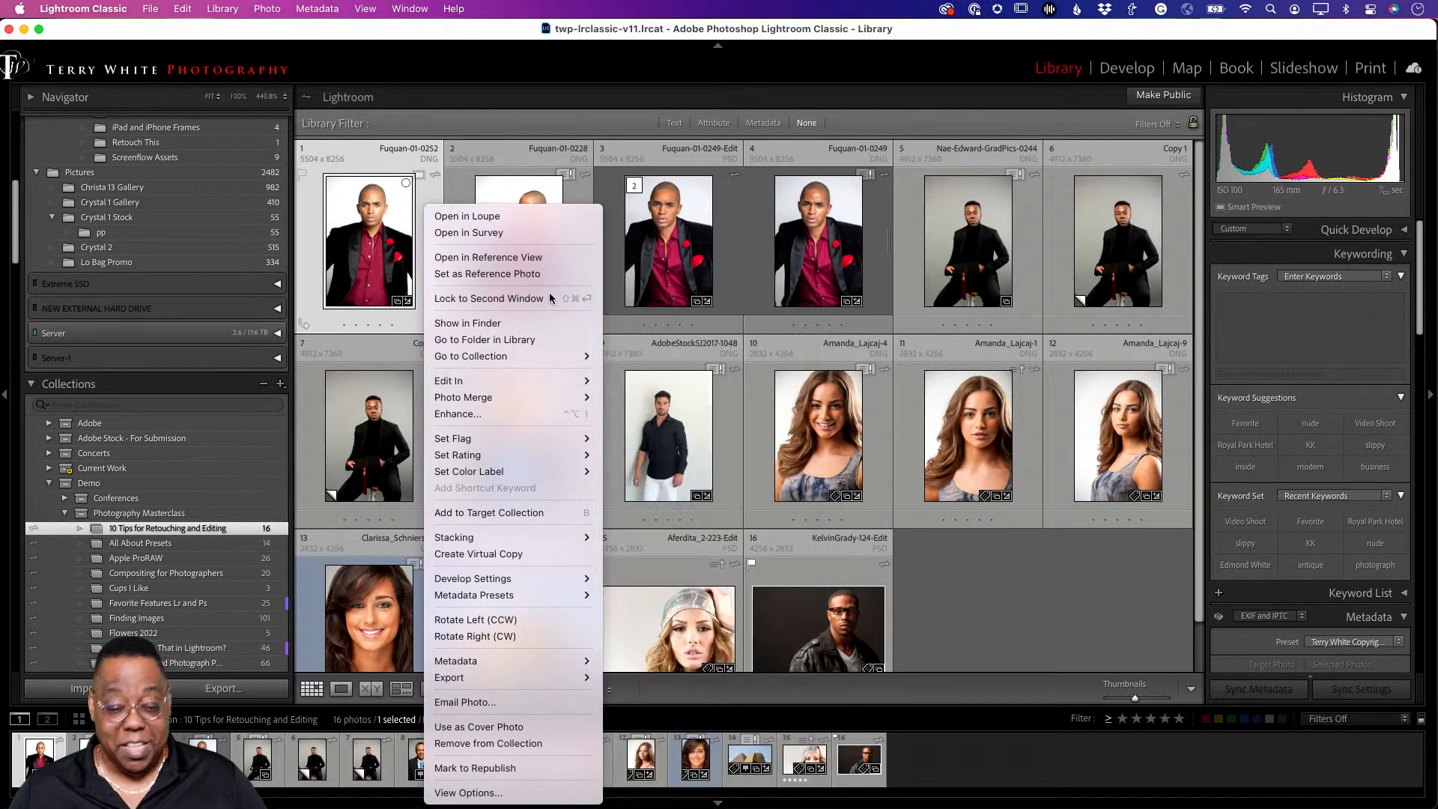
{"action": "left_click", "coordinate": [459, 36]}
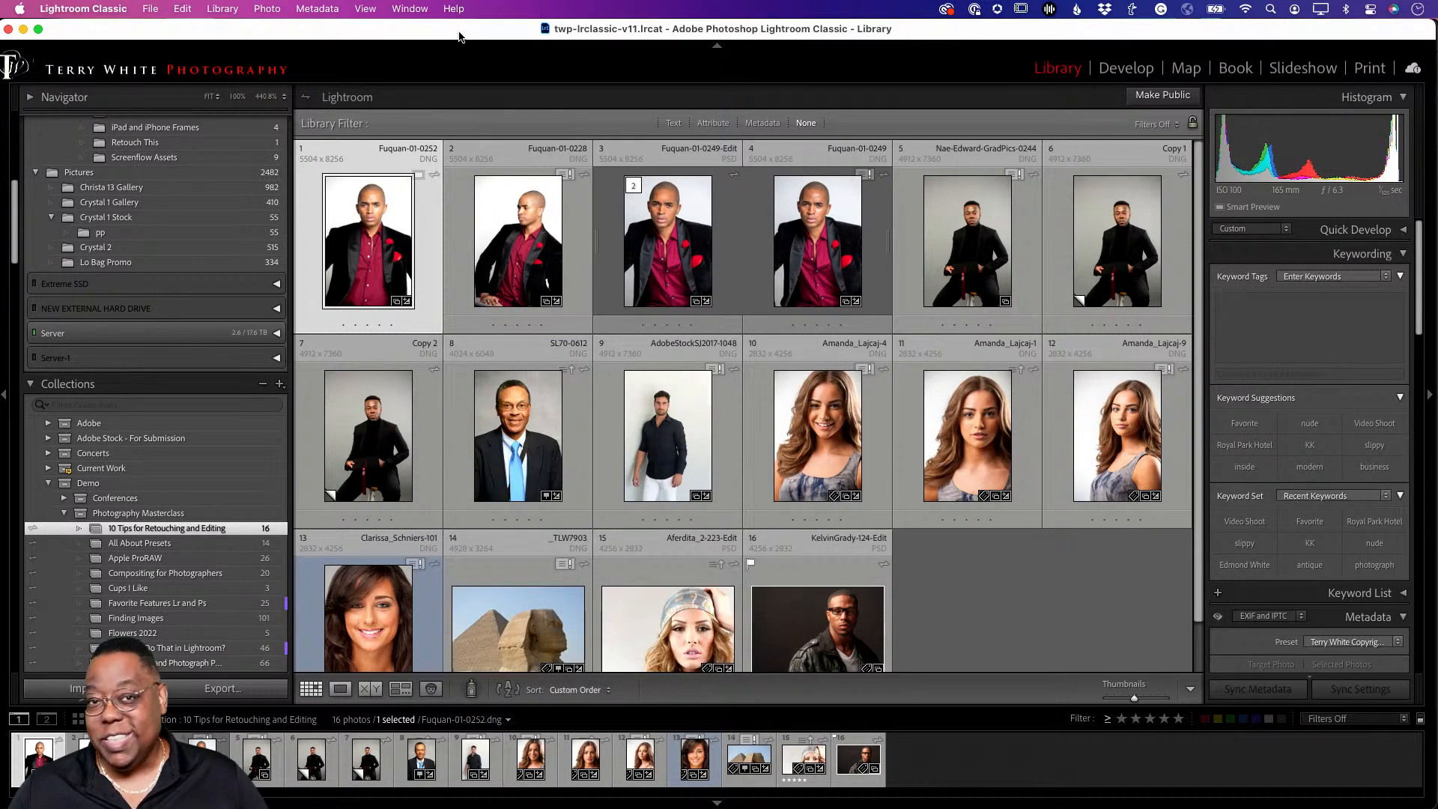
Step: Switch to Finder and remove the MC suffix from the selected DNG file's name
{"action": "key", "text": "super+Tab"}
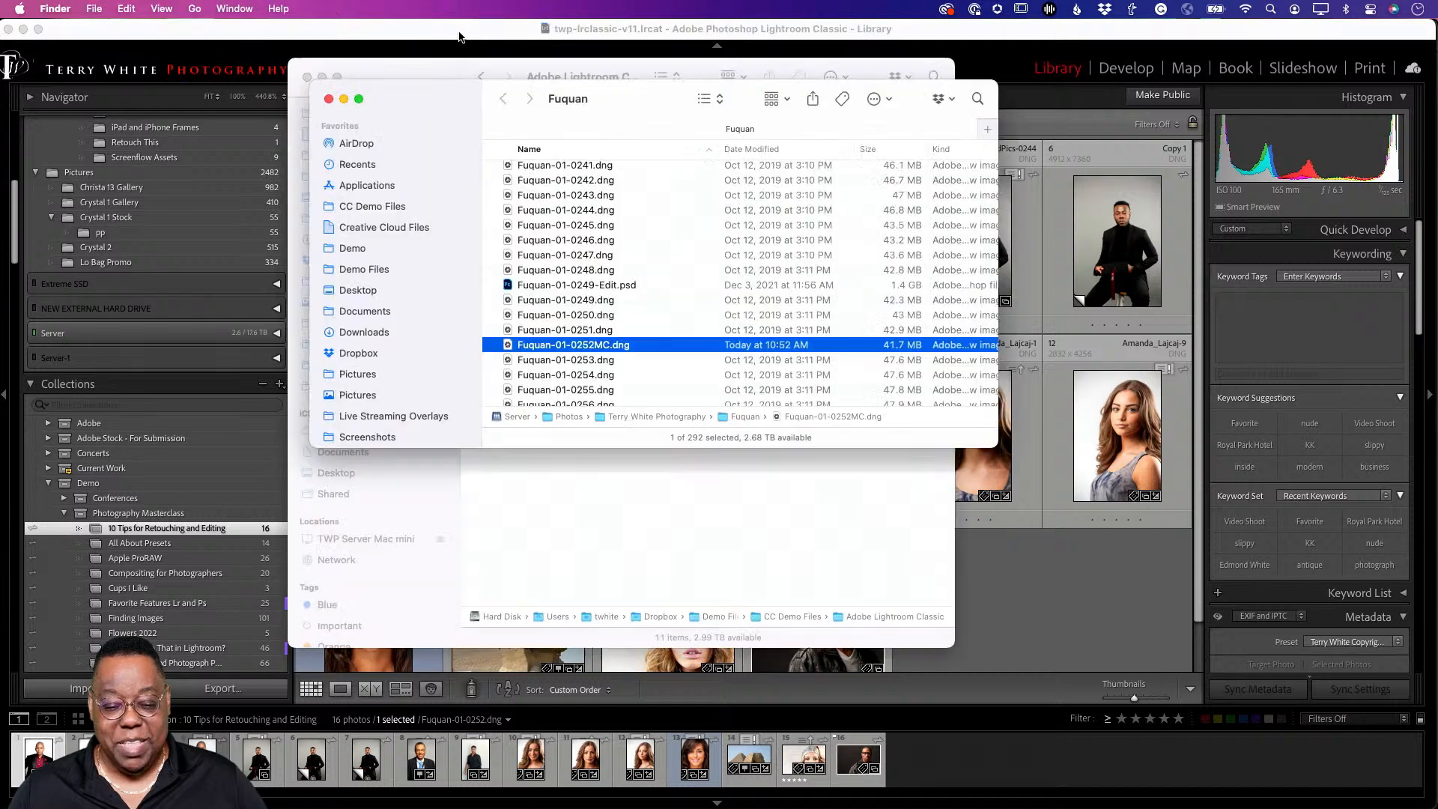
{"action": "left_click", "coordinate": [603, 347]}
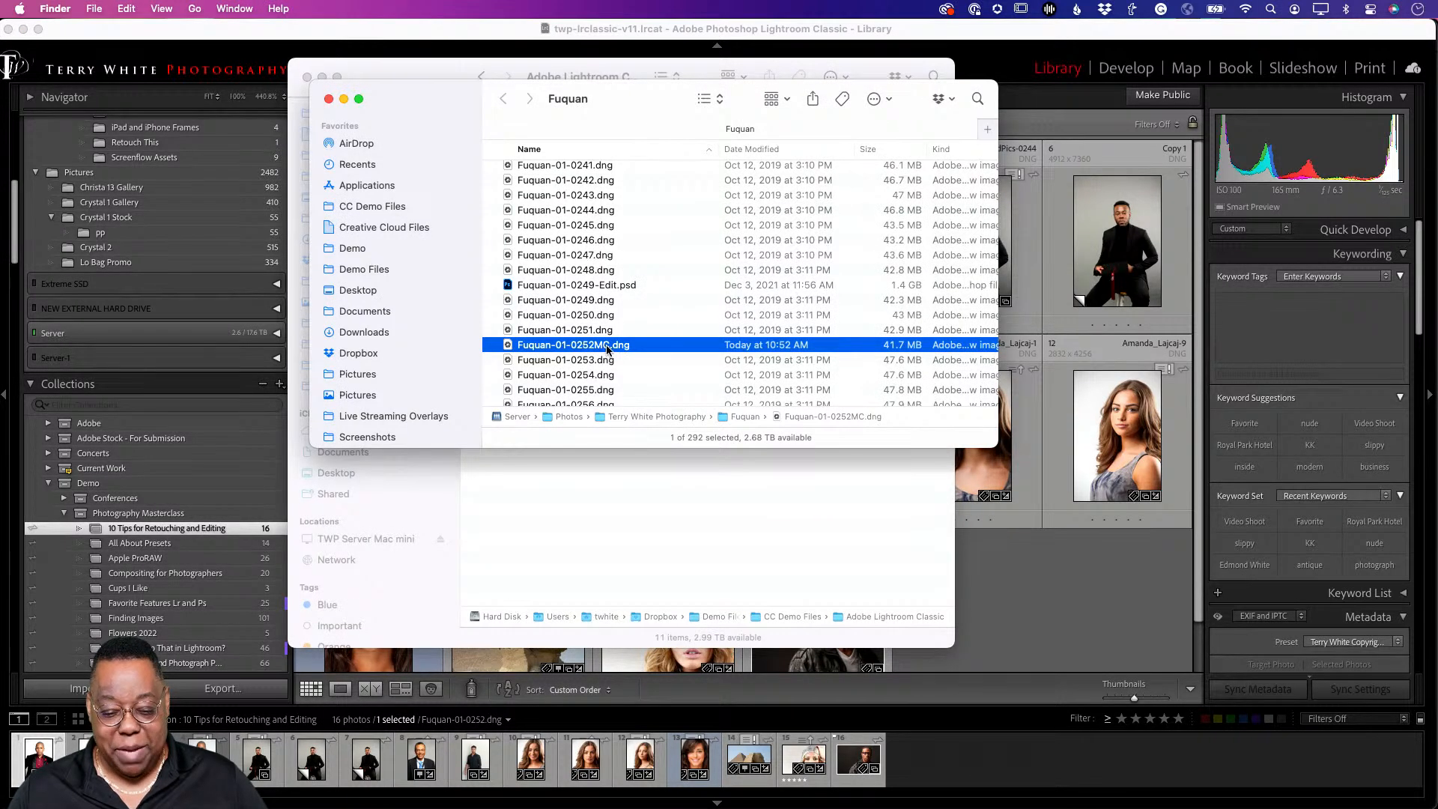
{"action": "left_click", "coordinate": [610, 345]}
{"action": "key", "text": "BackSpace"}
{"action": "key", "text": "BackSpace"}
{"action": "key", "text": "Return"}
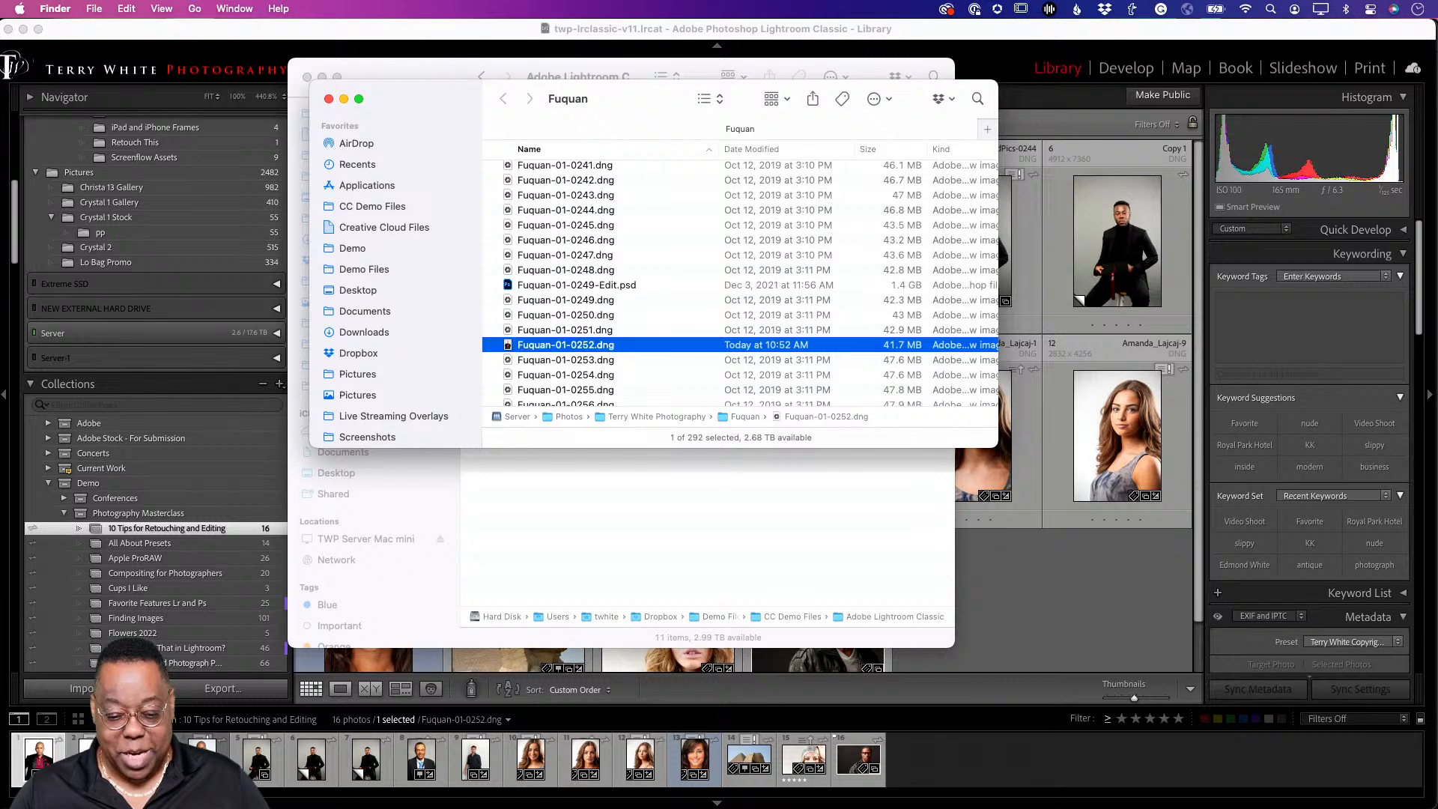
Step: Return to Lightroom Classic and view the Edit In options for the first photo
{"action": "left_click", "coordinate": [379, 39]}
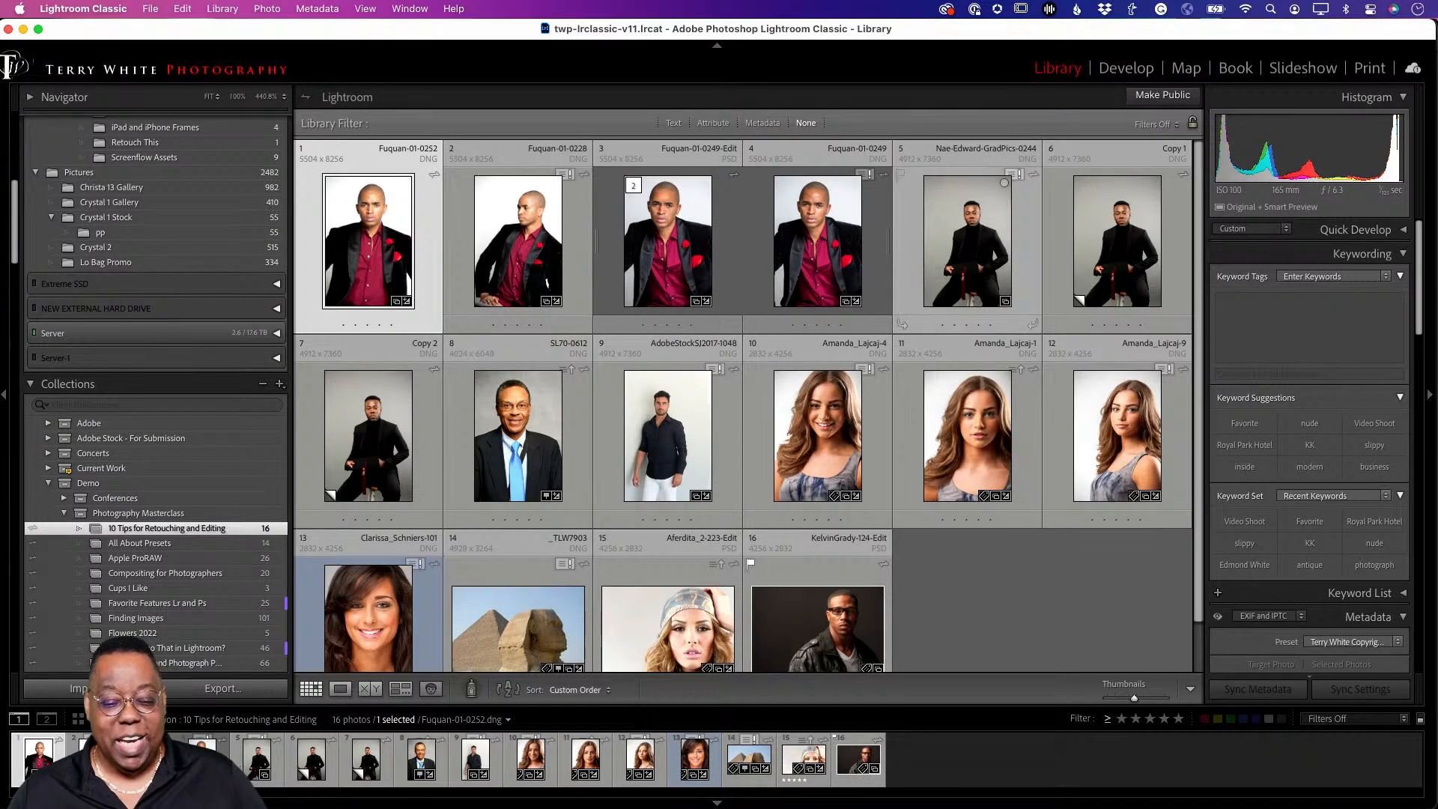
{"action": "right_click", "coordinate": [418, 237]}
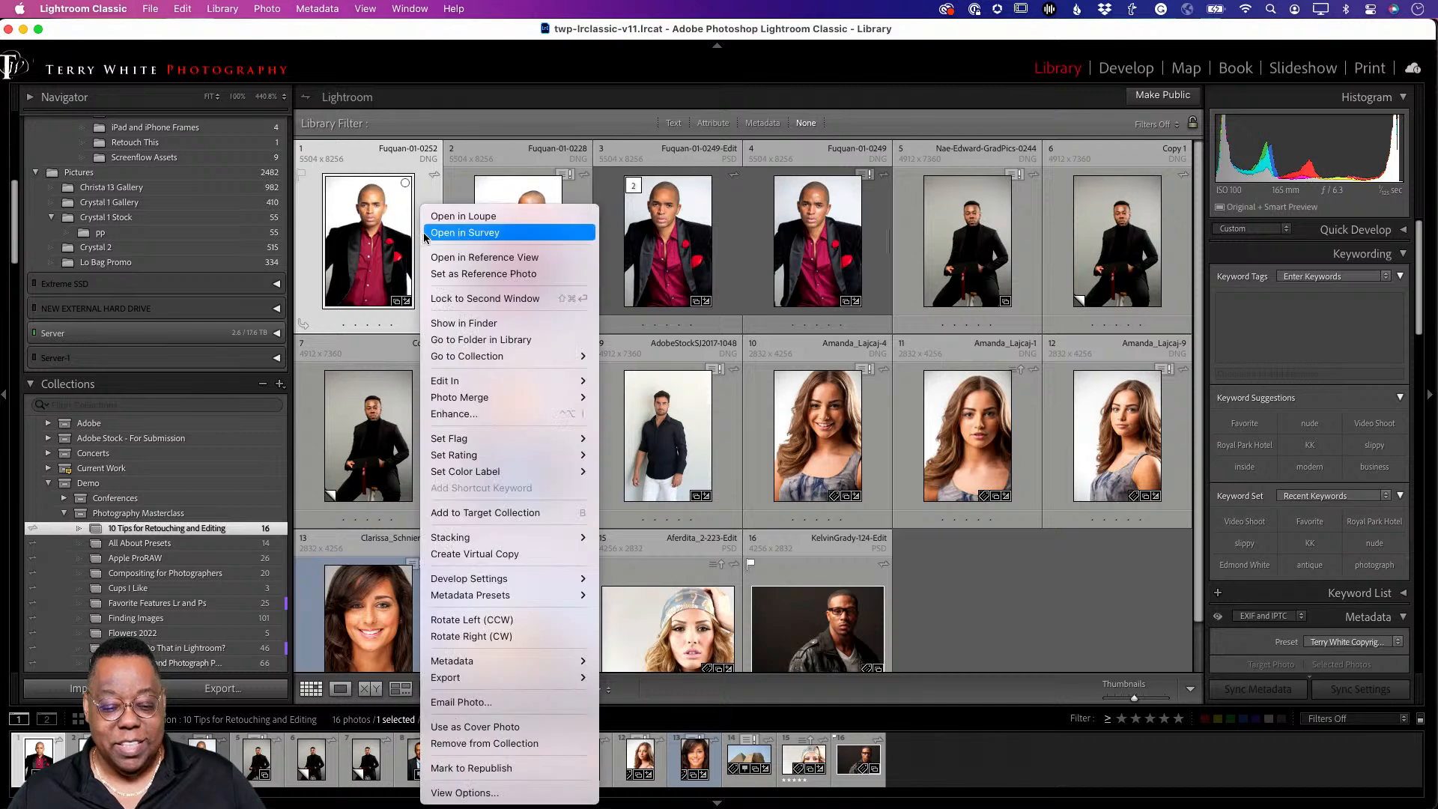
{"action": "mouse_move", "coordinate": [510, 380]}
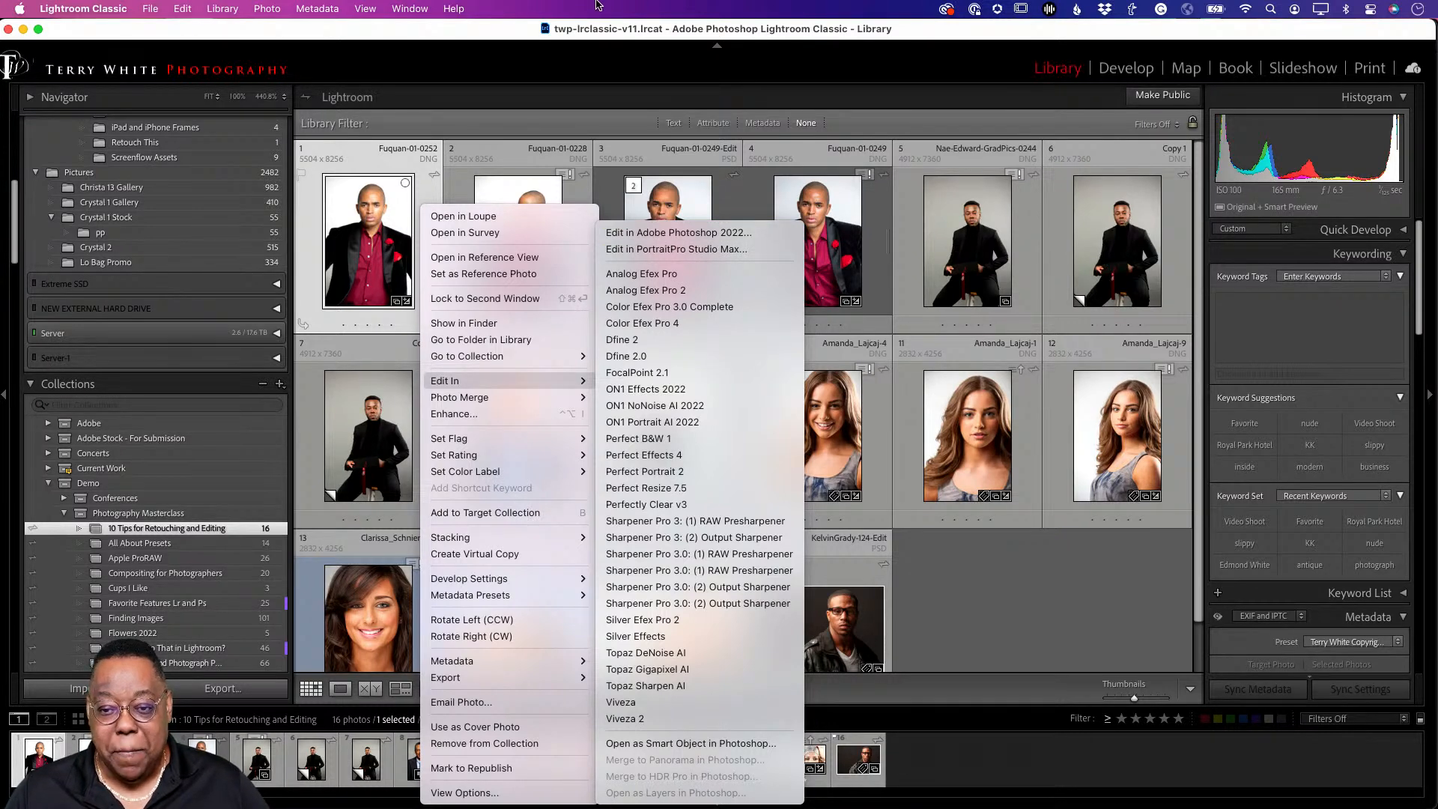
{"action": "left_click", "coordinate": [488, 89]}
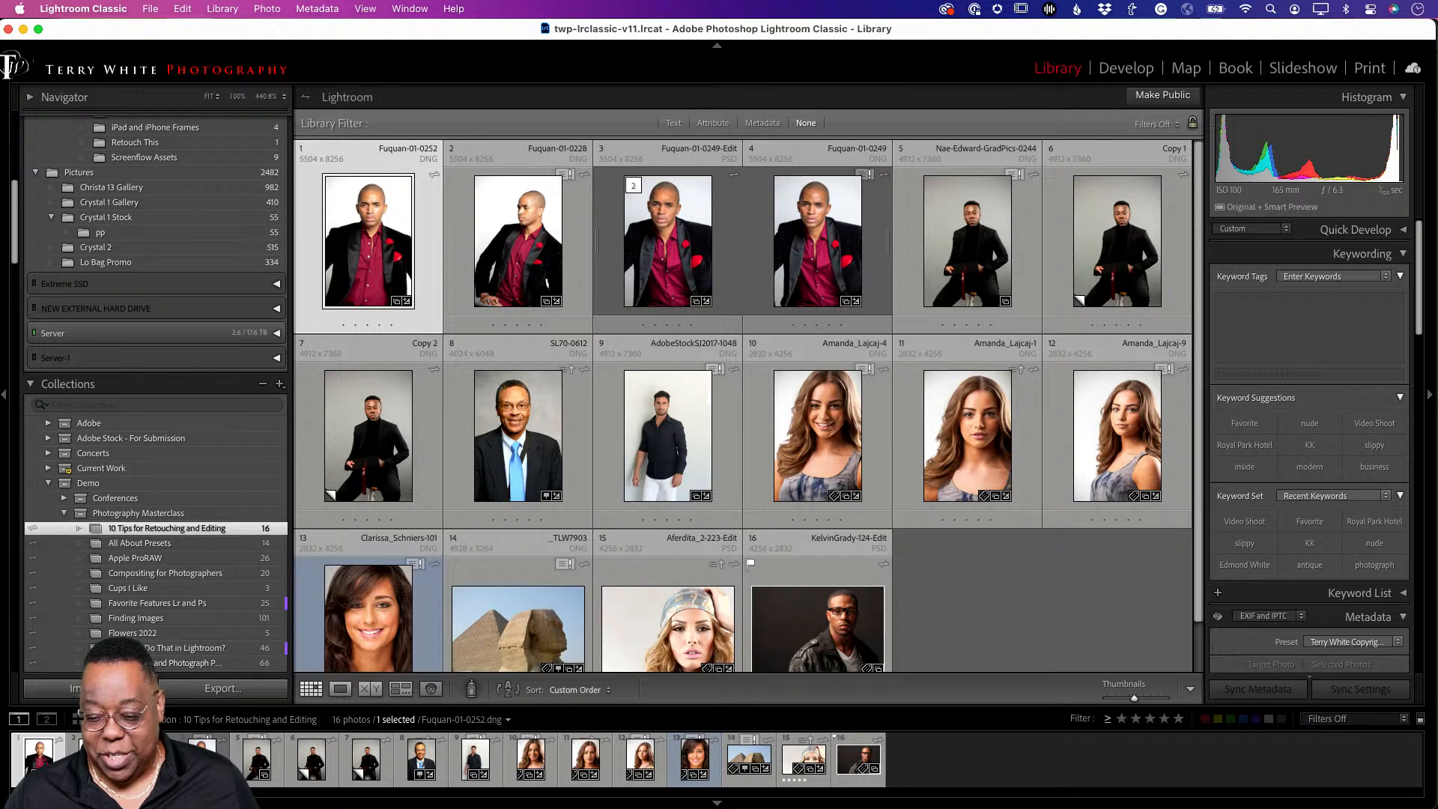
Step: Append MC to the first photo's file name in its metadata, keeping the .dng extension
{"action": "scroll", "coordinate": [1319, 427], "scroll_direction": "down", "scroll_amount": 8}
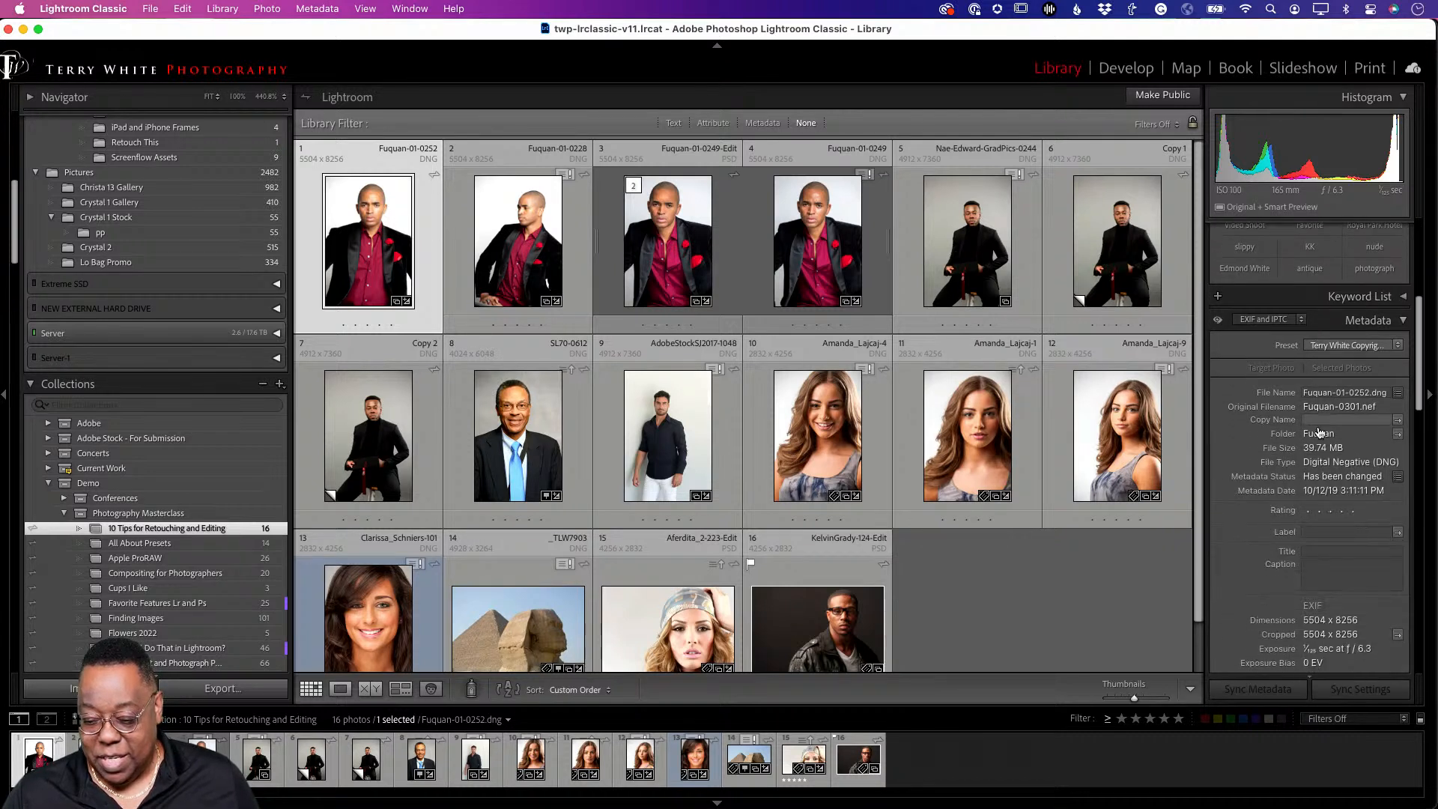
{"action": "scroll", "coordinate": [1318, 431], "scroll_direction": "down", "scroll_amount": 2}
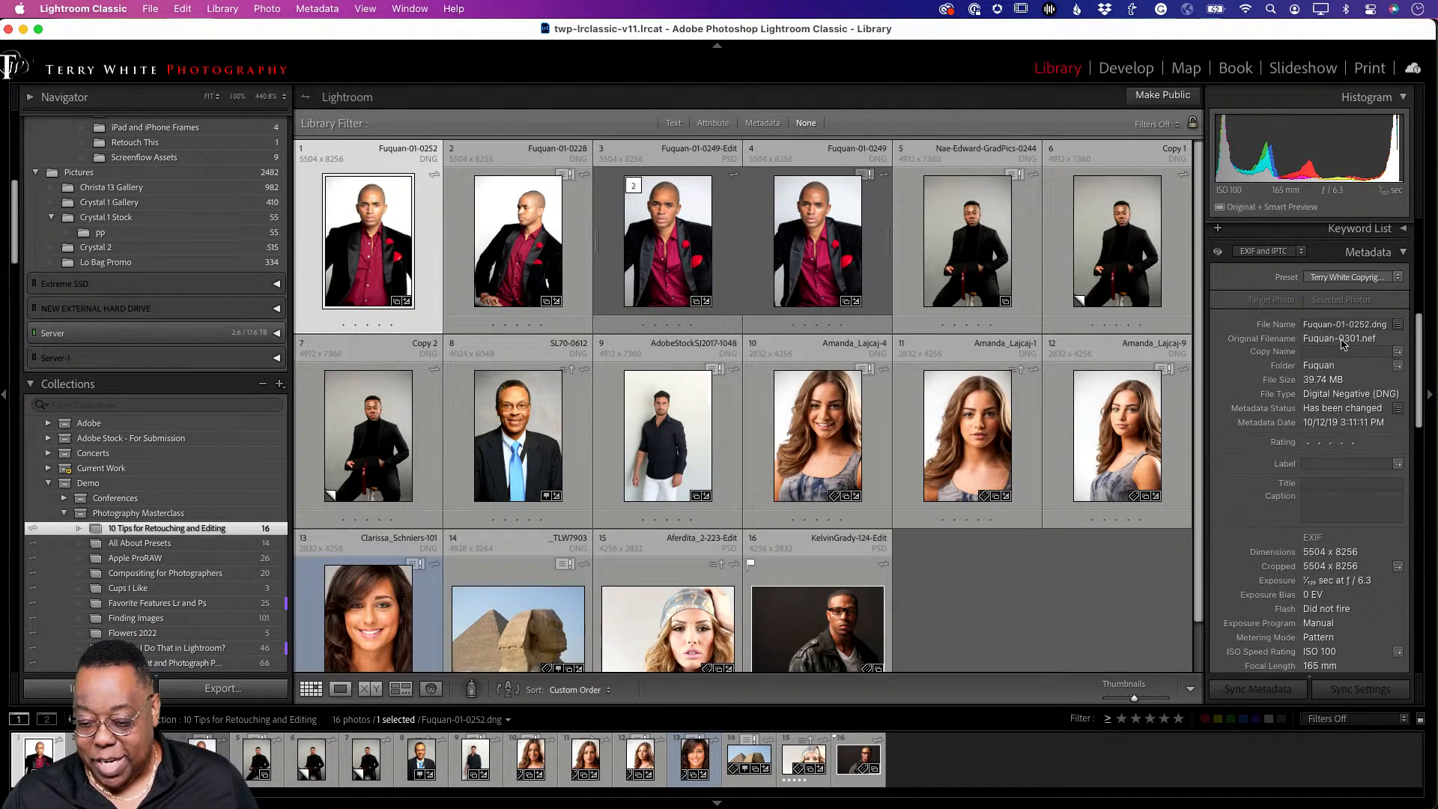
{"action": "left_click", "coordinate": [1368, 325]}
{"action": "left_click", "coordinate": [1371, 325]}
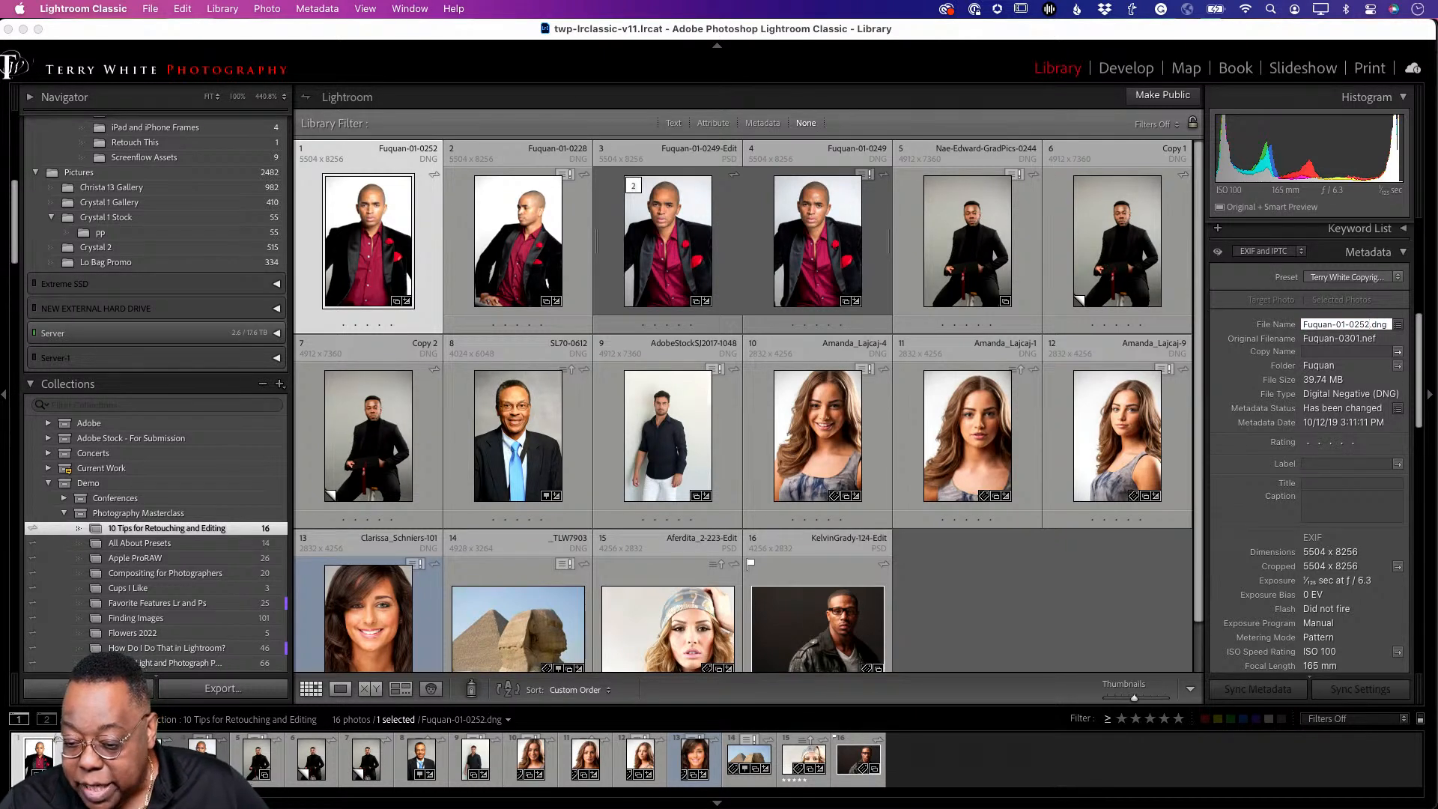
{"action": "type", "text": "MC"}
{"action": "key", "text": "Return"}
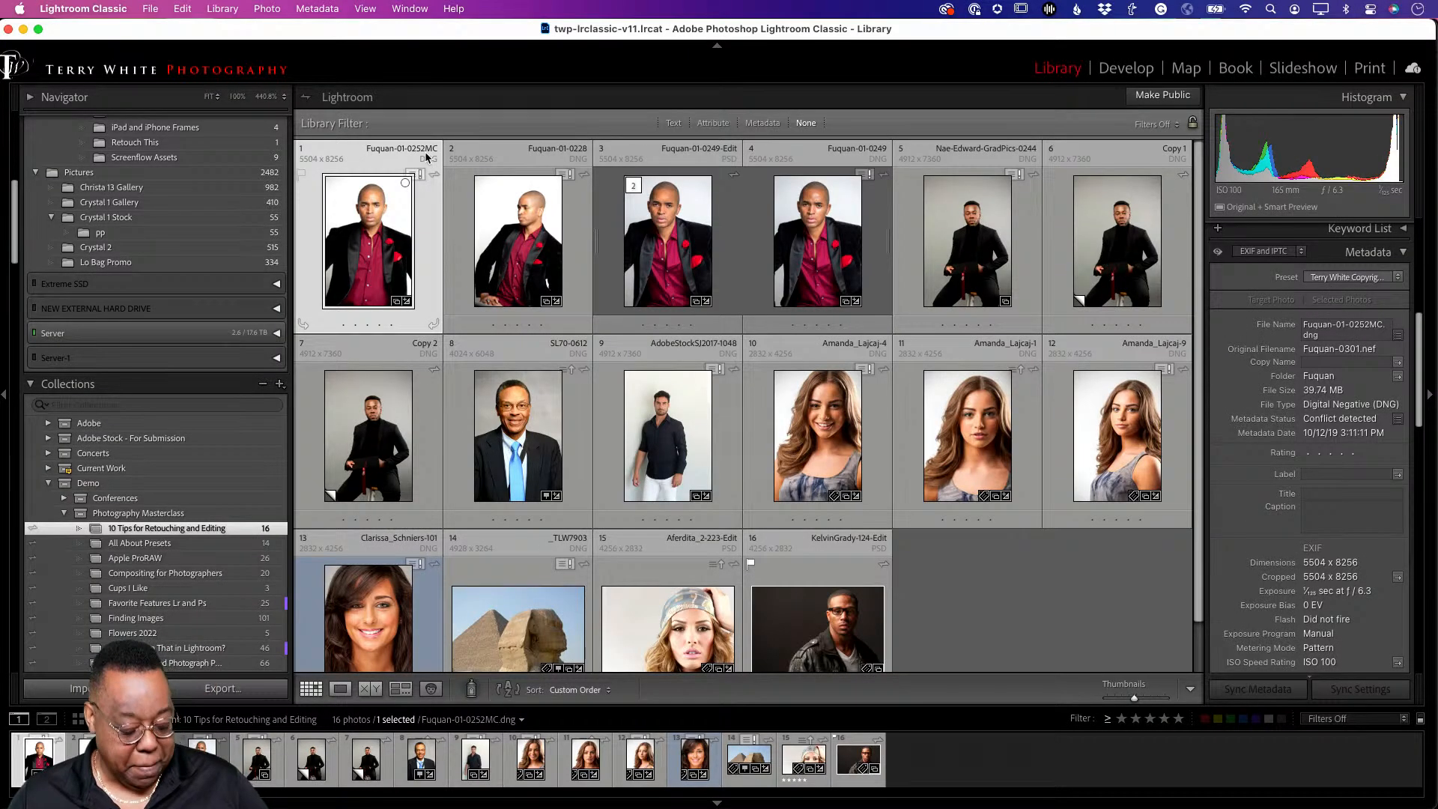
{"action": "key", "text": "super+Tab"}
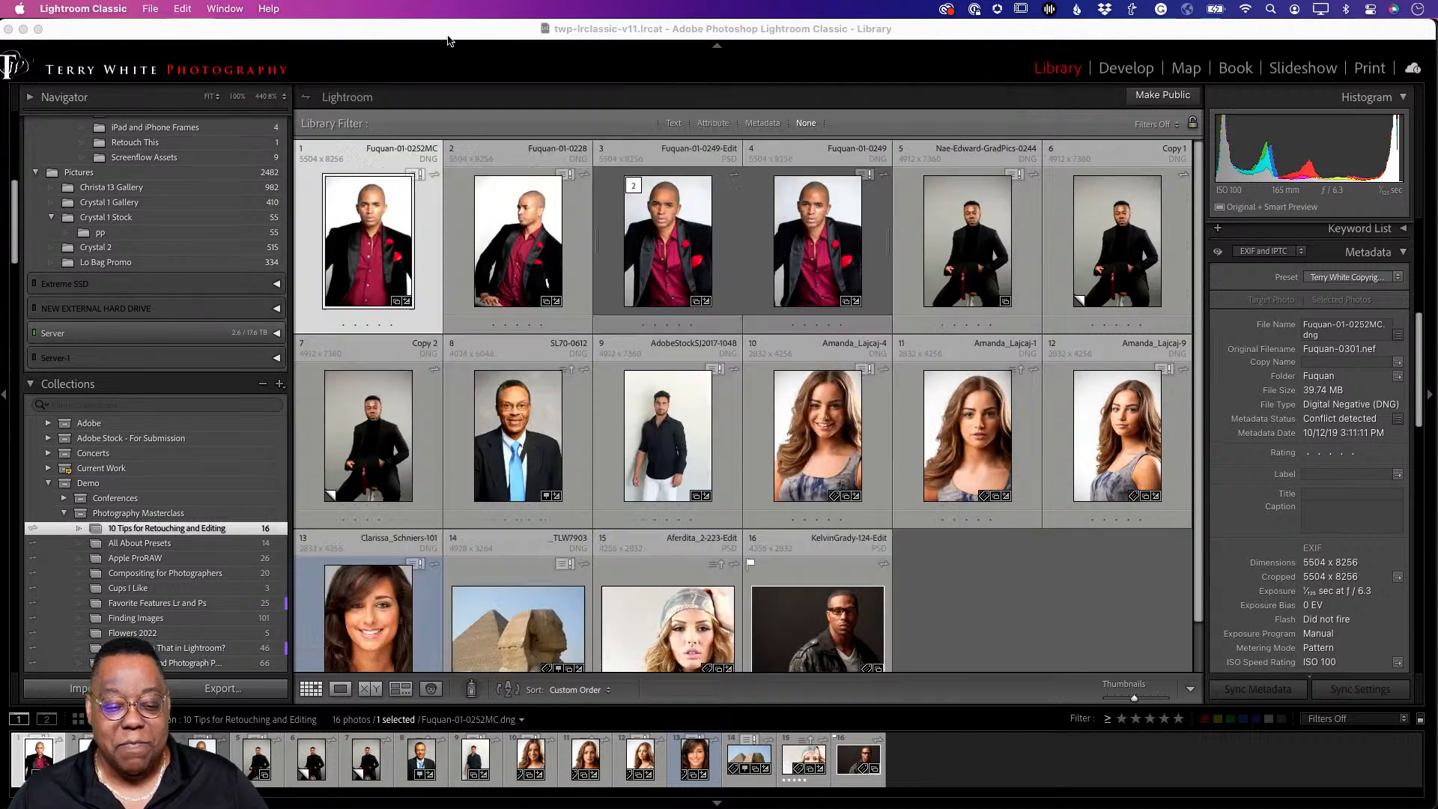
{"action": "left_click", "coordinate": [449, 41]}
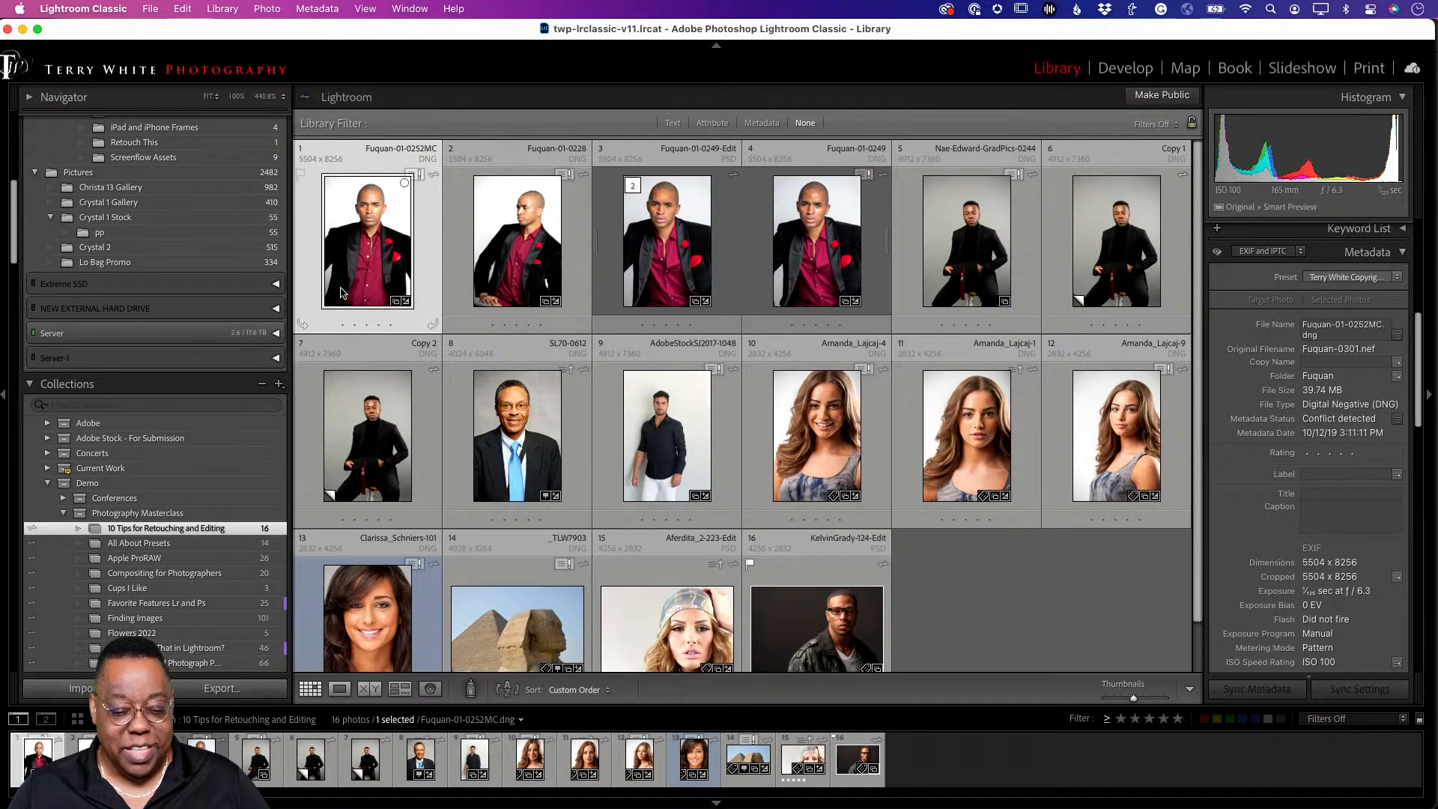
Step: Move the first photo into the Desktop folder on Hard Disk and view its Edit In options
{"action": "scroll", "coordinate": [212, 375], "scroll_direction": "up", "scroll_amount": 10}
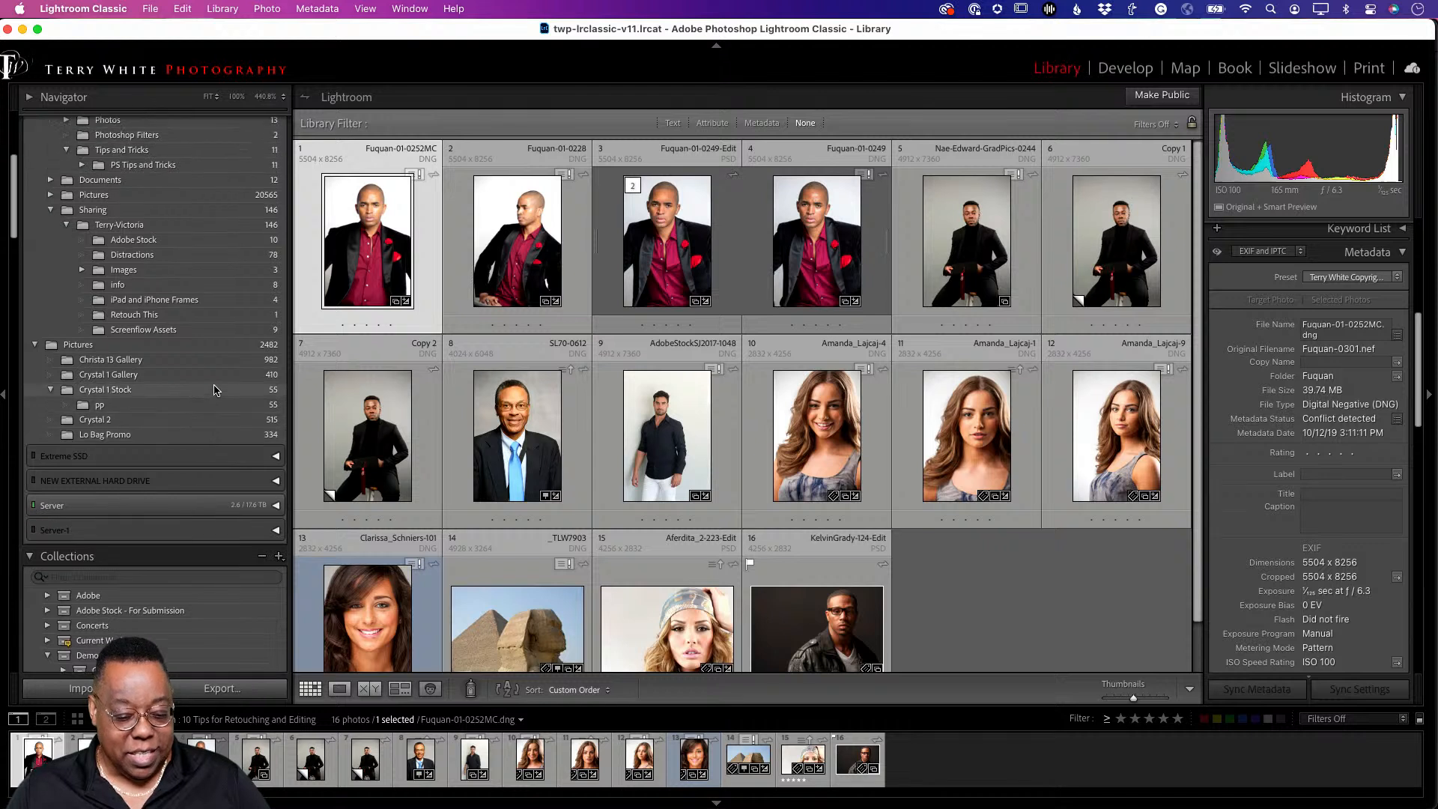
{"action": "scroll", "coordinate": [213, 390], "scroll_direction": "up", "scroll_amount": 4}
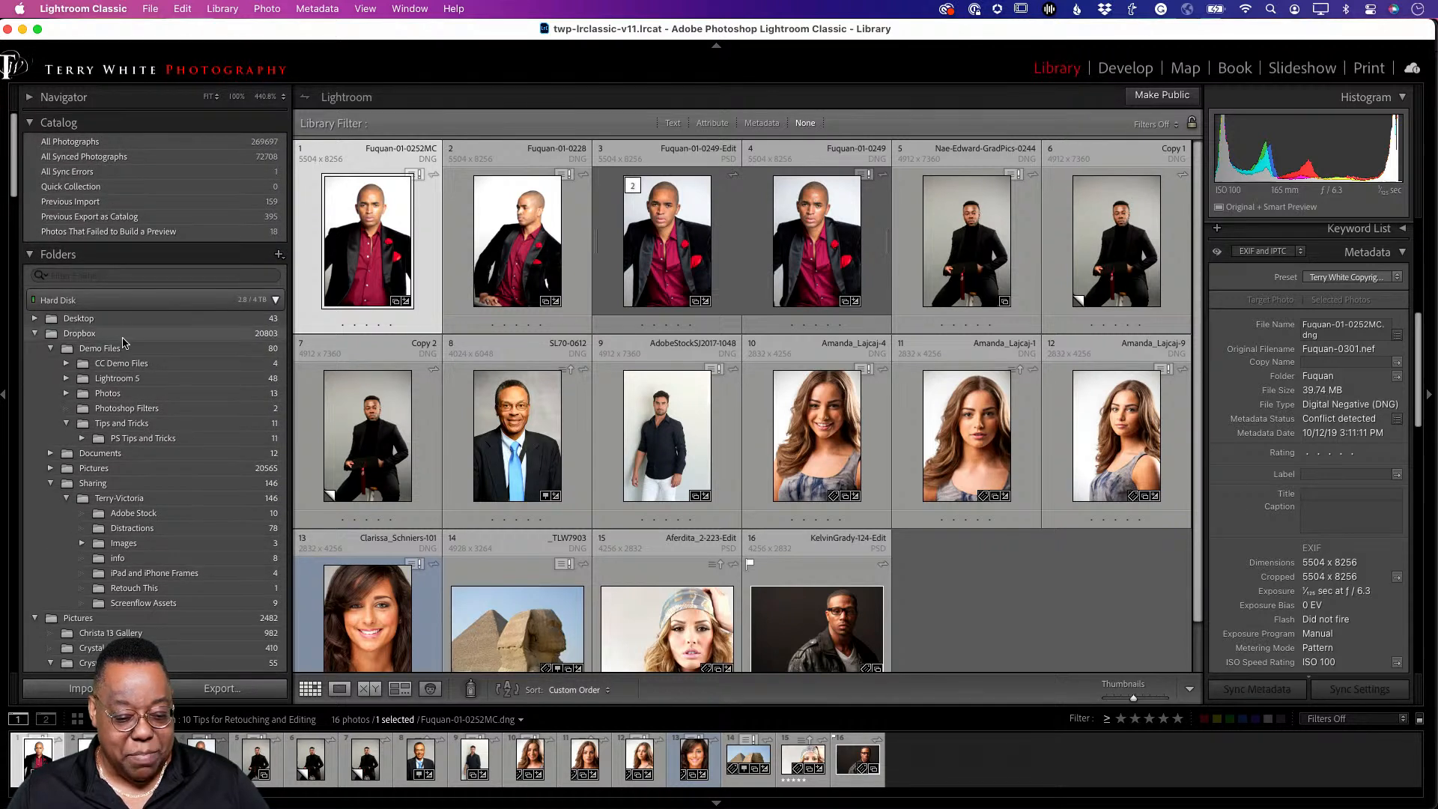
{"action": "left_click_drag", "start_coordinate": [372, 263], "coordinate": [161, 317]}
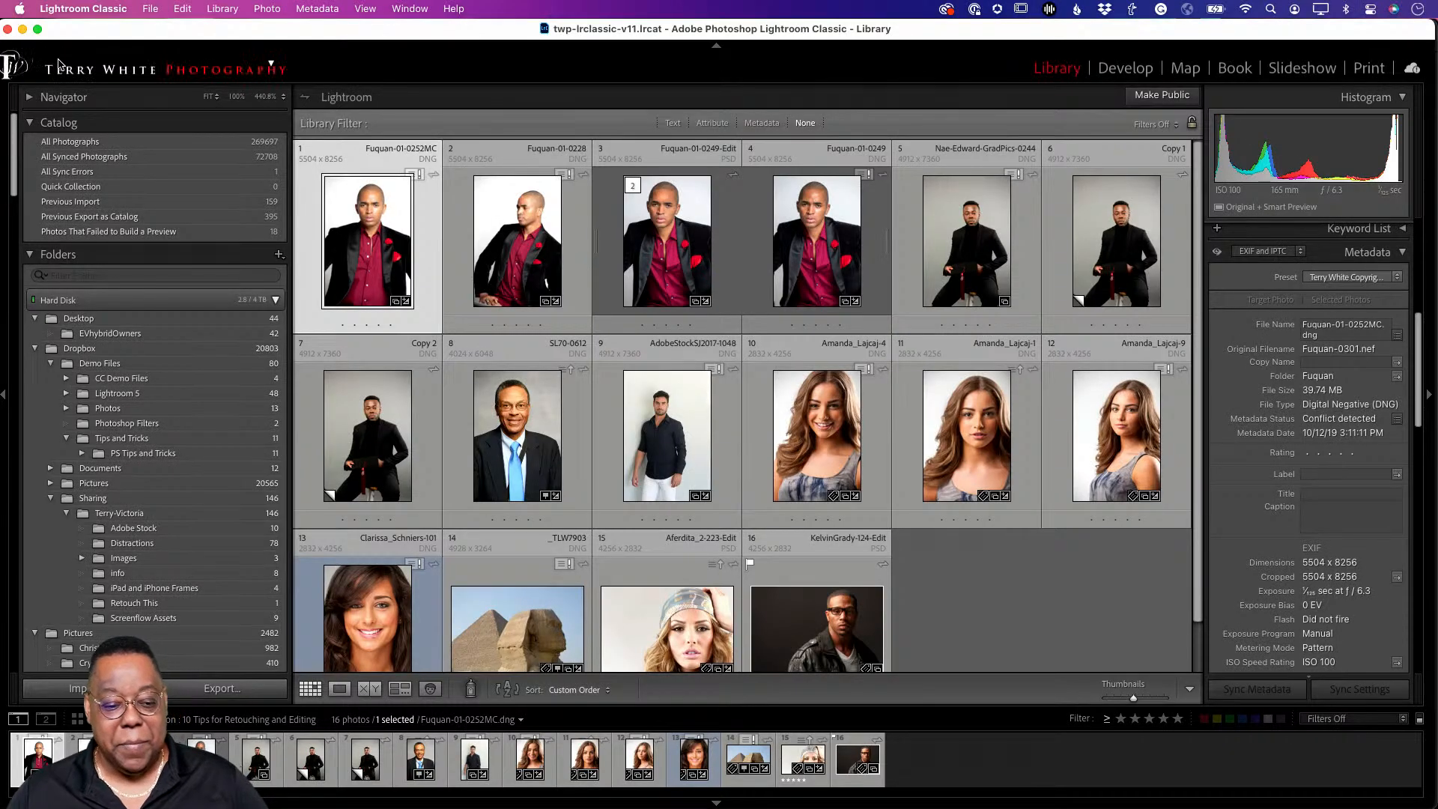
{"action": "right_click", "coordinate": [399, 200]}
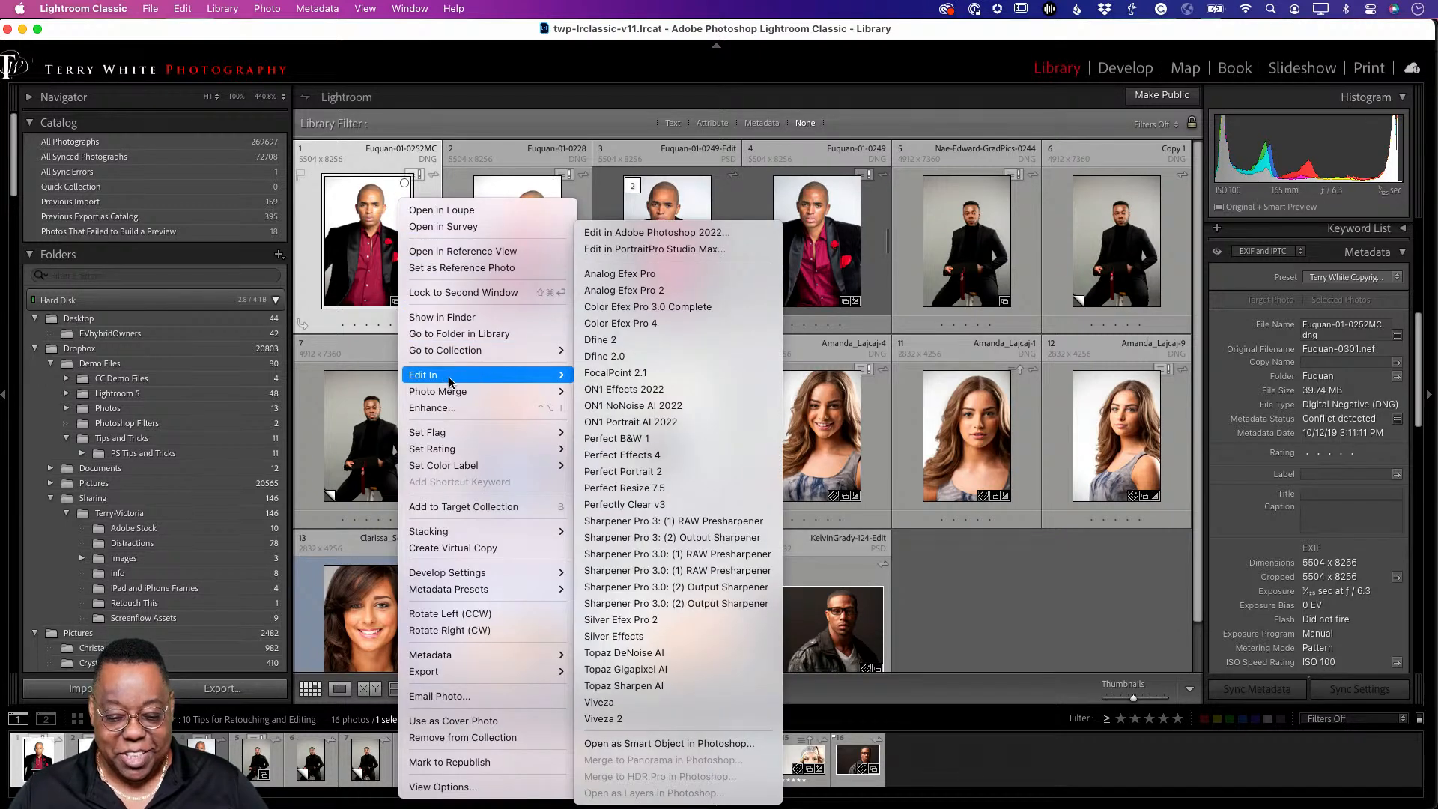
{"action": "left_click", "coordinate": [358, 273]}
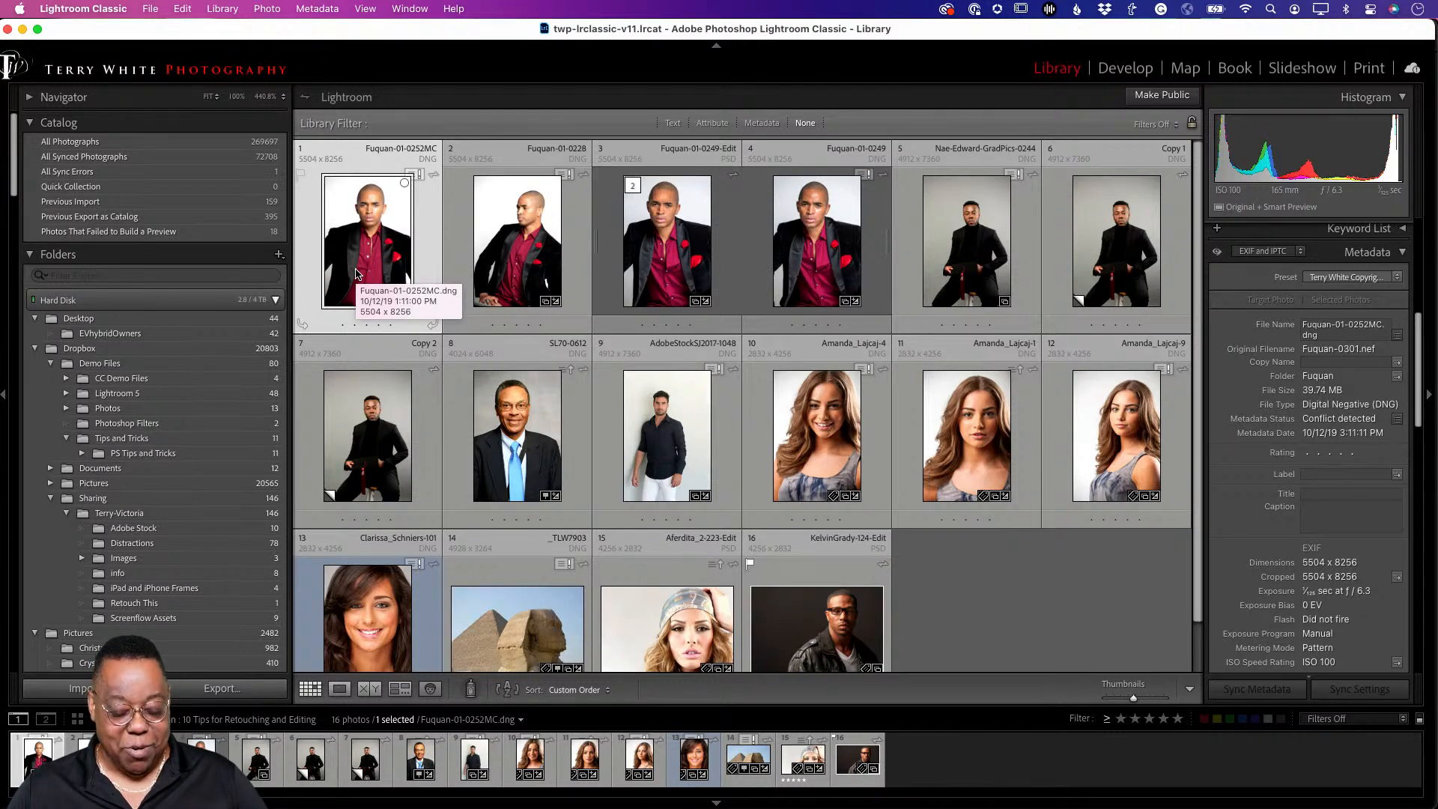
Step: Switch to Finder, set the photo's former folder window aside, and open the Desktop folder to find the moved file
{"action": "key", "text": "super+r"}
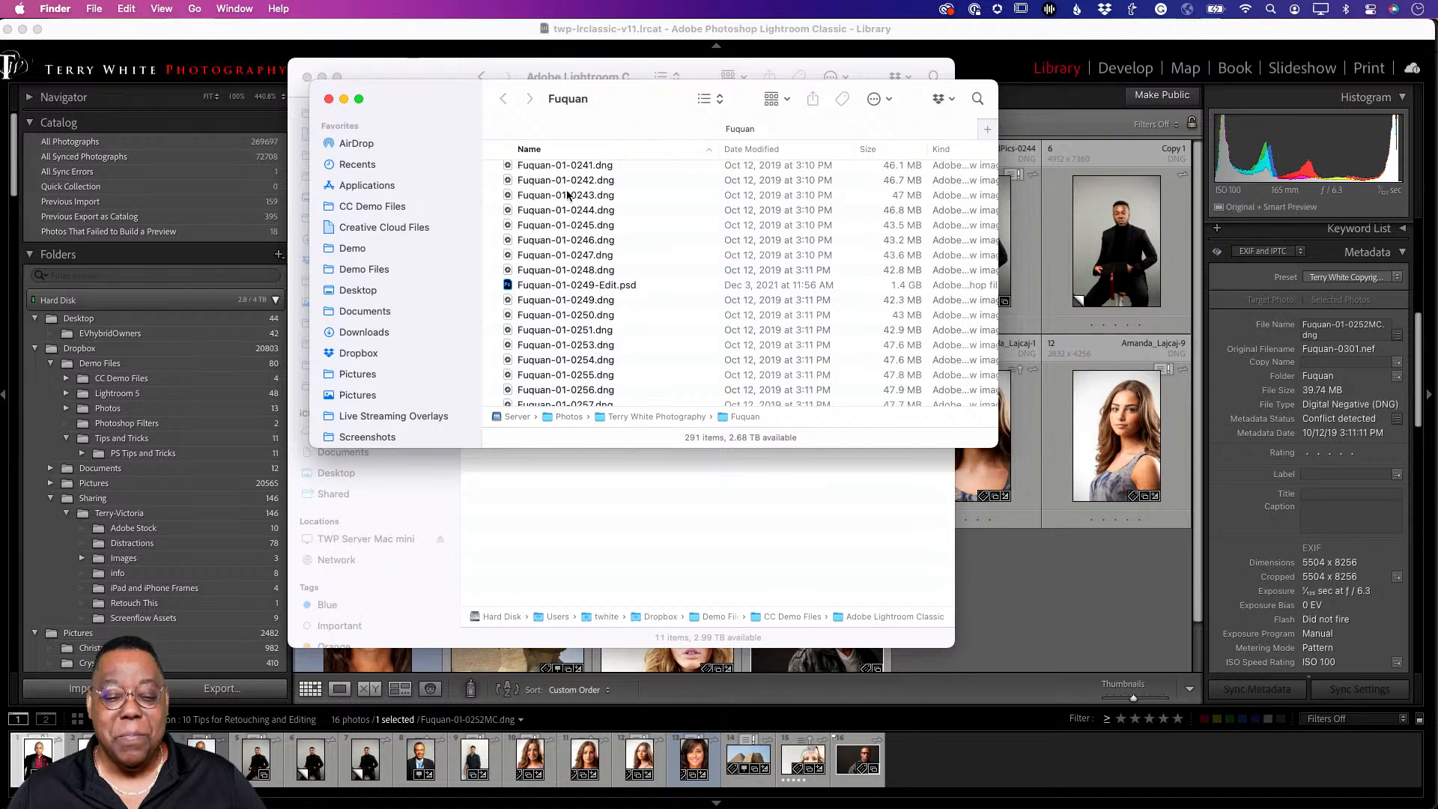
{"action": "left_click_drag", "start_coordinate": [457, 93], "coordinate": [824, 206]}
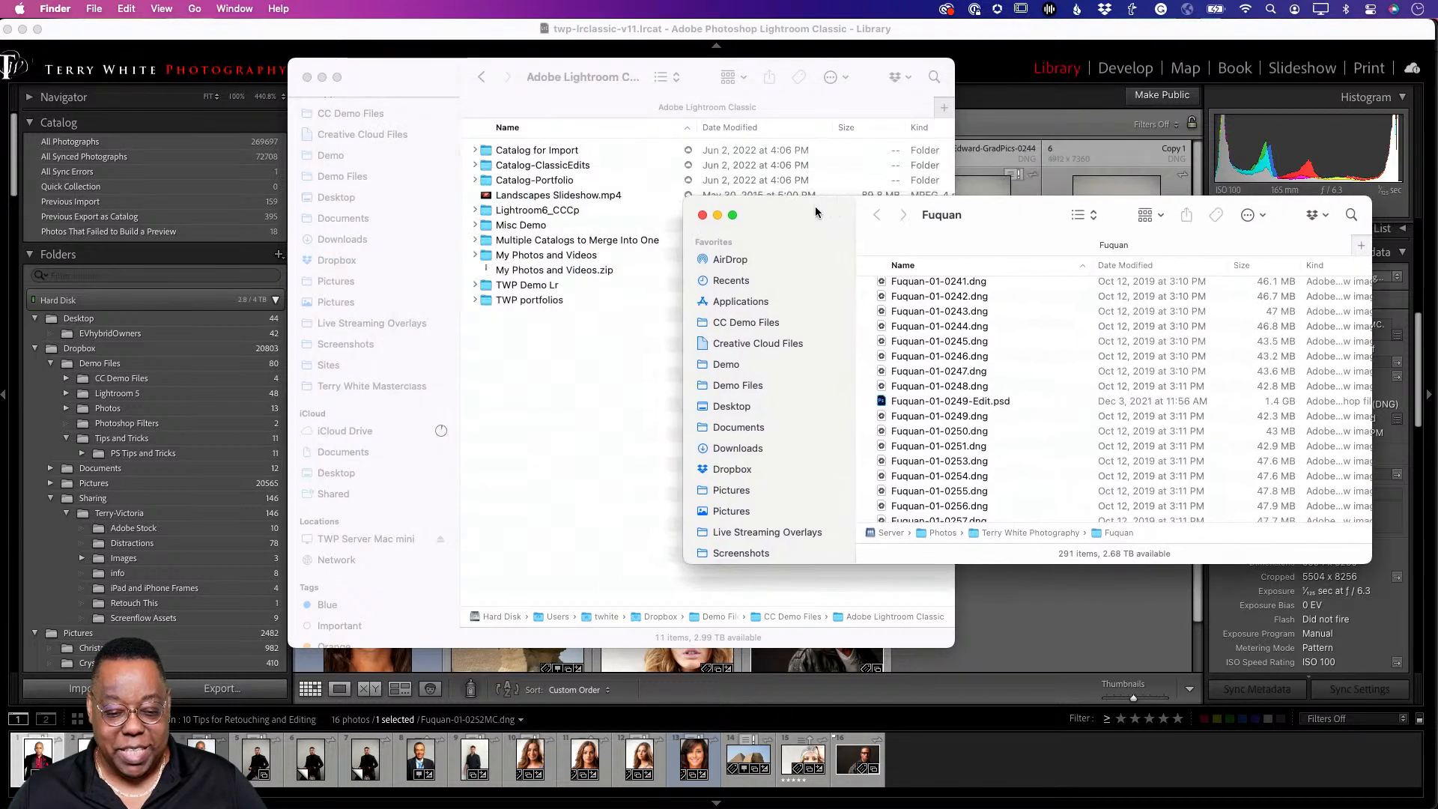
{"action": "left_click", "coordinate": [432, 311]}
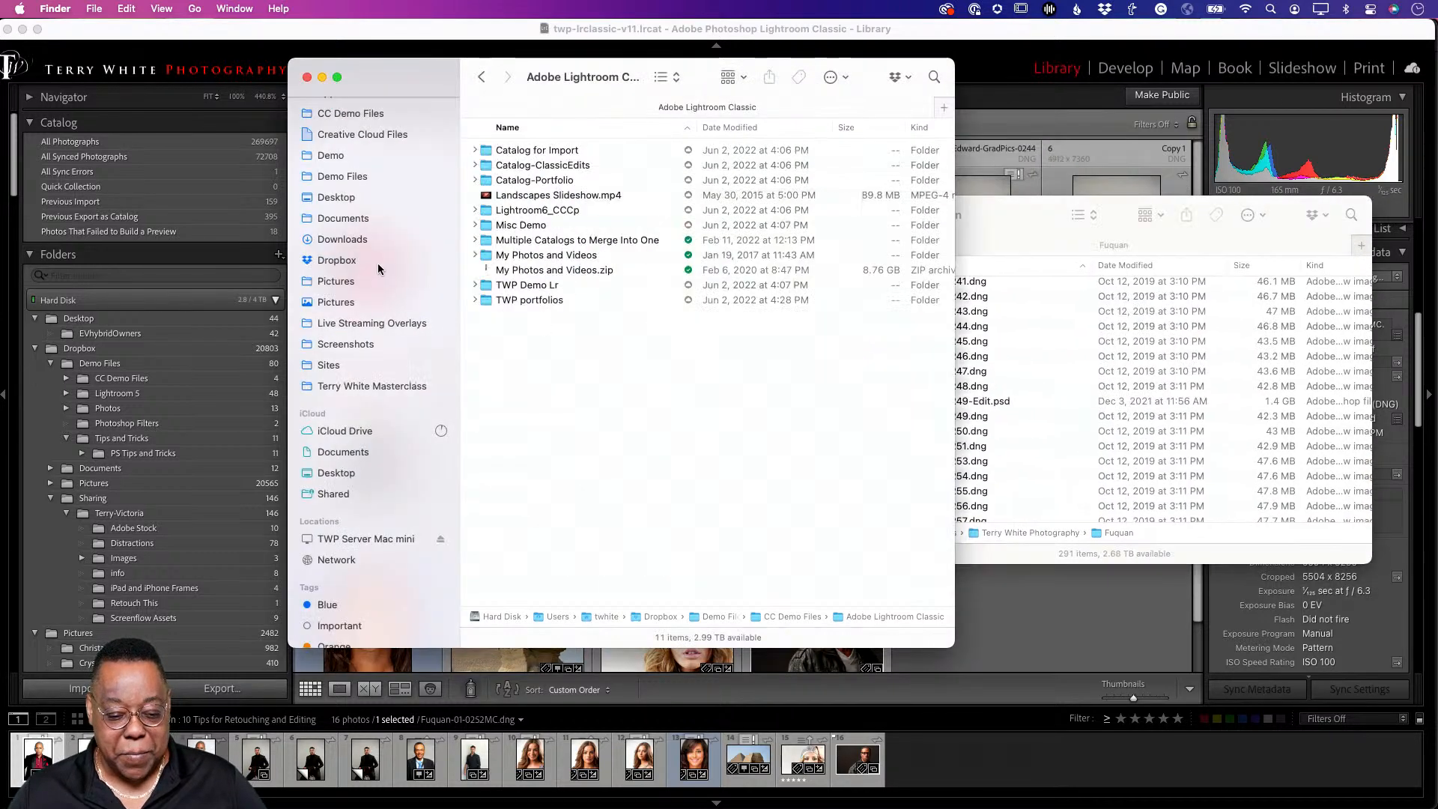
{"action": "left_click", "coordinate": [337, 197]}
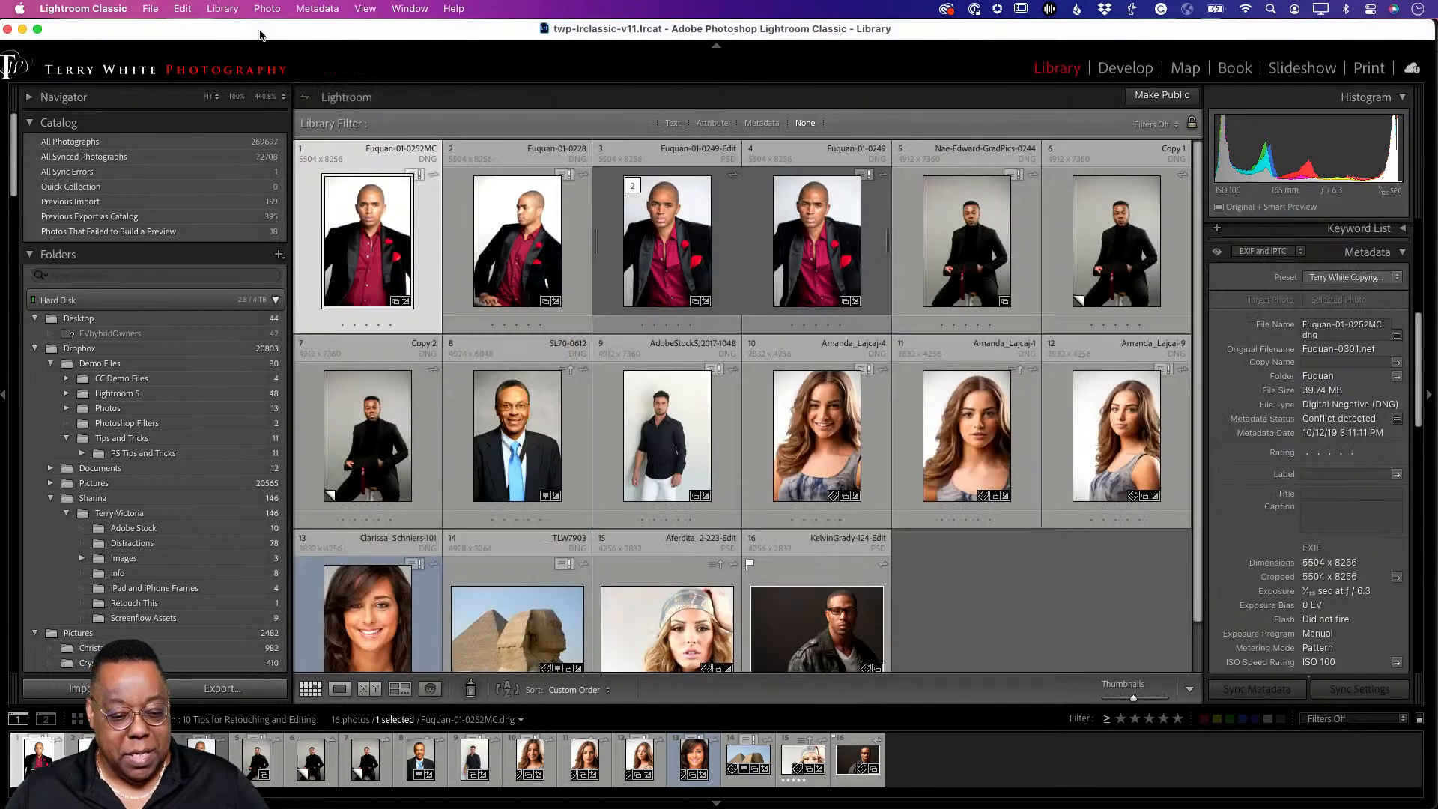
Step: Select the second photo in the collection and go to its folder in the library
{"action": "left_click", "coordinate": [258, 32]}
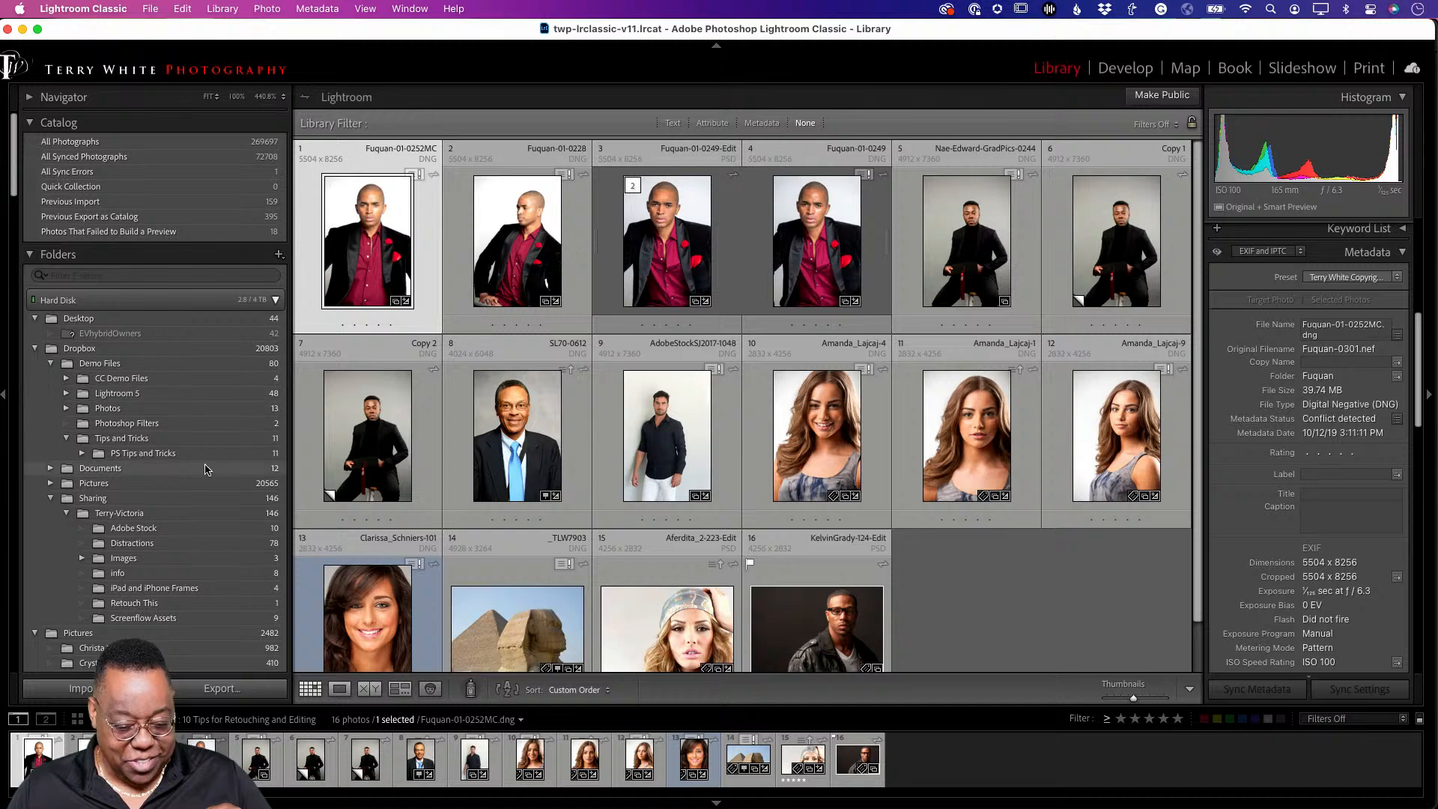
{"action": "scroll", "coordinate": [284, 427], "scroll_direction": "down", "scroll_amount": 4}
{"action": "right_click", "coordinate": [428, 263]}
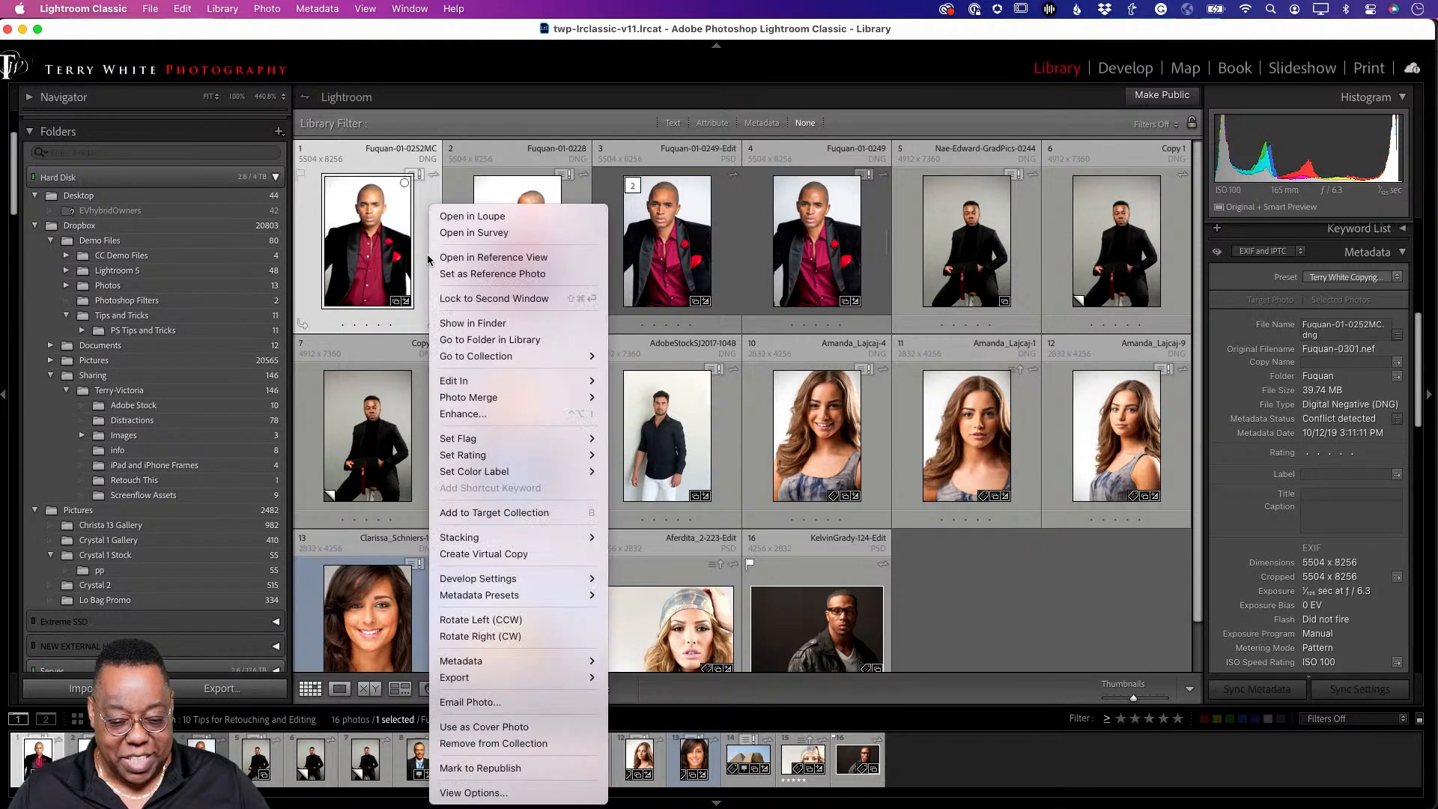
{"action": "left_click", "coordinate": [418, 249]}
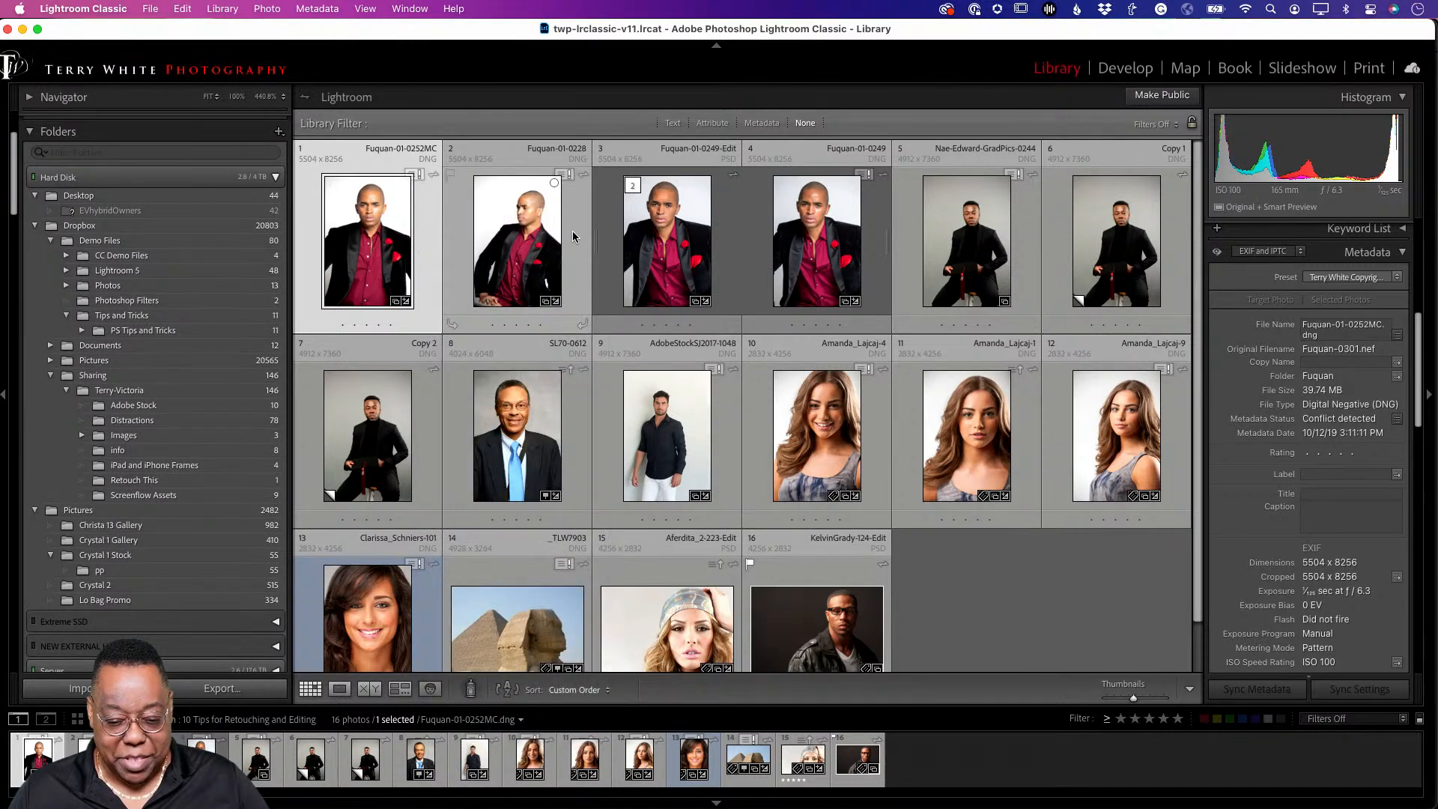
{"action": "left_click", "coordinate": [572, 234]}
{"action": "right_click", "coordinate": [573, 234]}
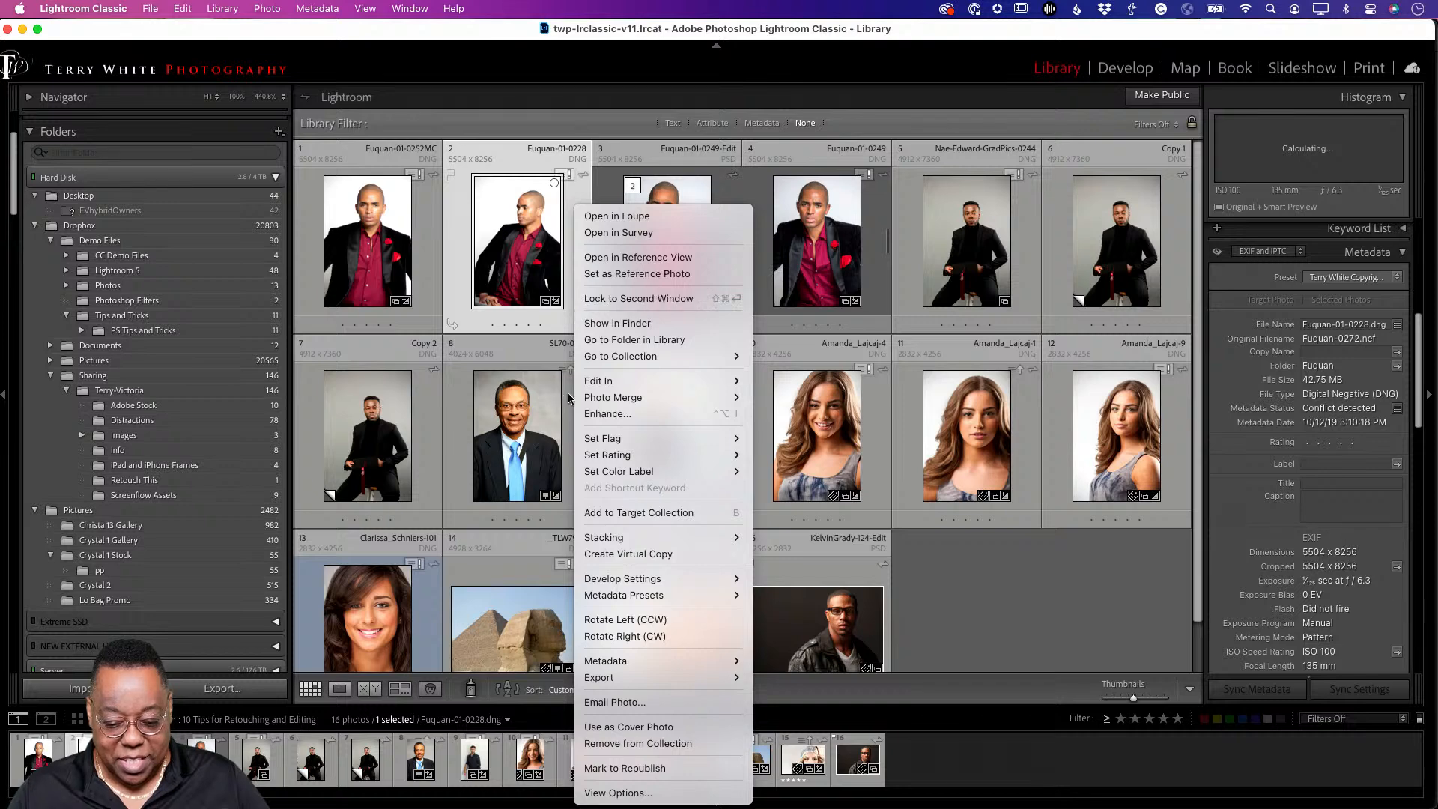
{"action": "mouse_move", "coordinate": [615, 478]}
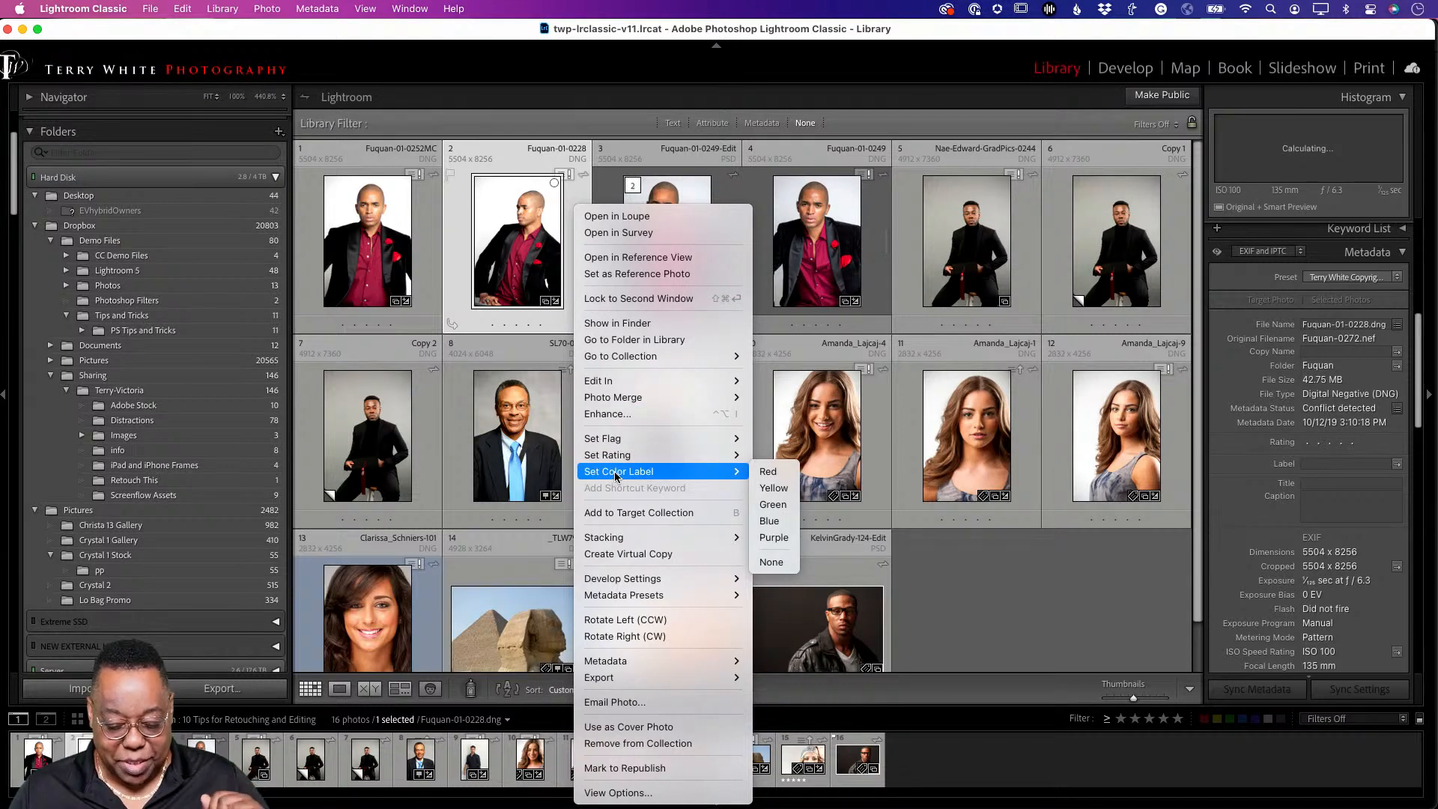
{"action": "left_click", "coordinate": [657, 343]}
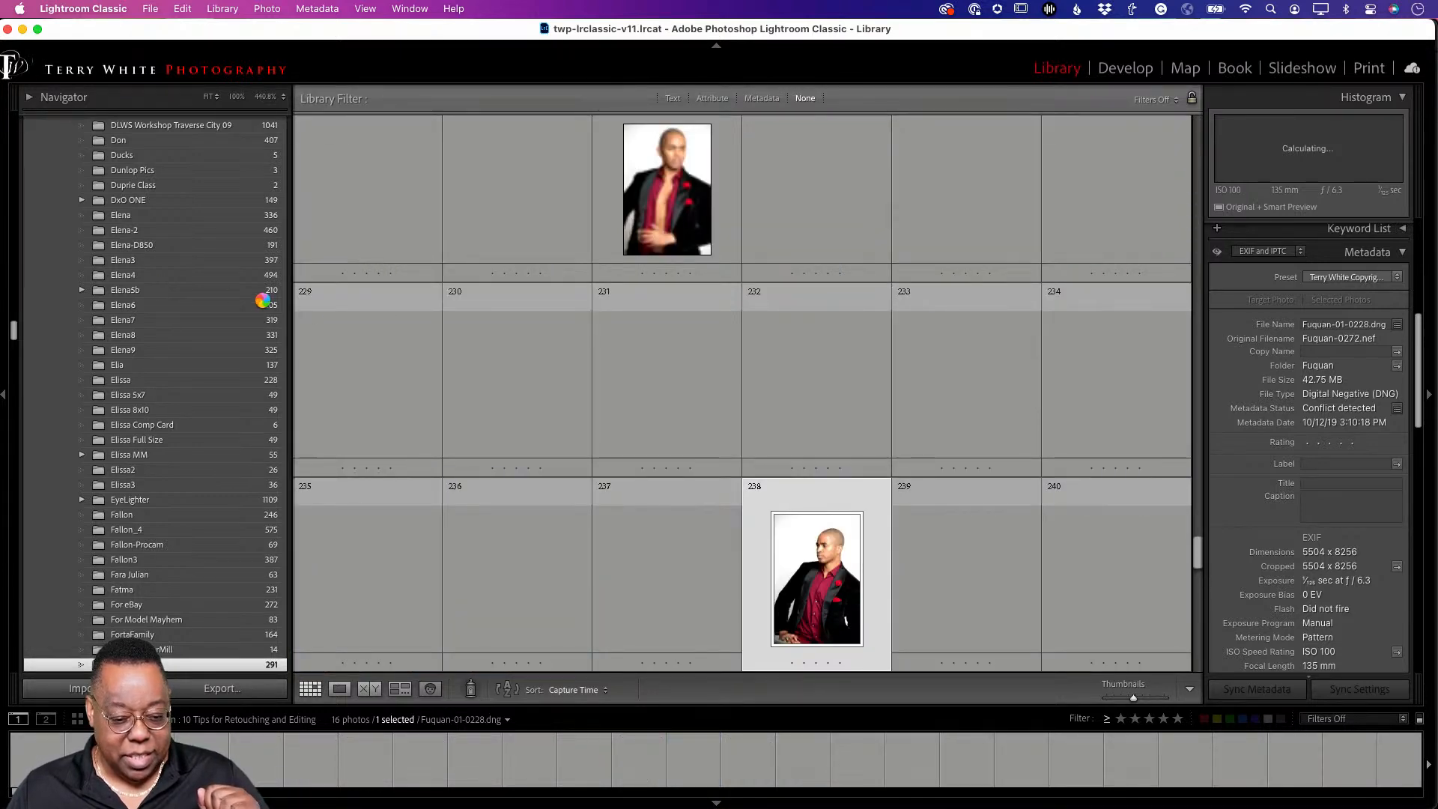
Step: Browse the folder list to locate the second photo's folder among its neighbouring folders
{"action": "scroll", "coordinate": [259, 299], "scroll_direction": "up", "scroll_amount": 10}
{"action": "scroll", "coordinate": [269, 386], "scroll_direction": "down", "scroll_amount": 3}
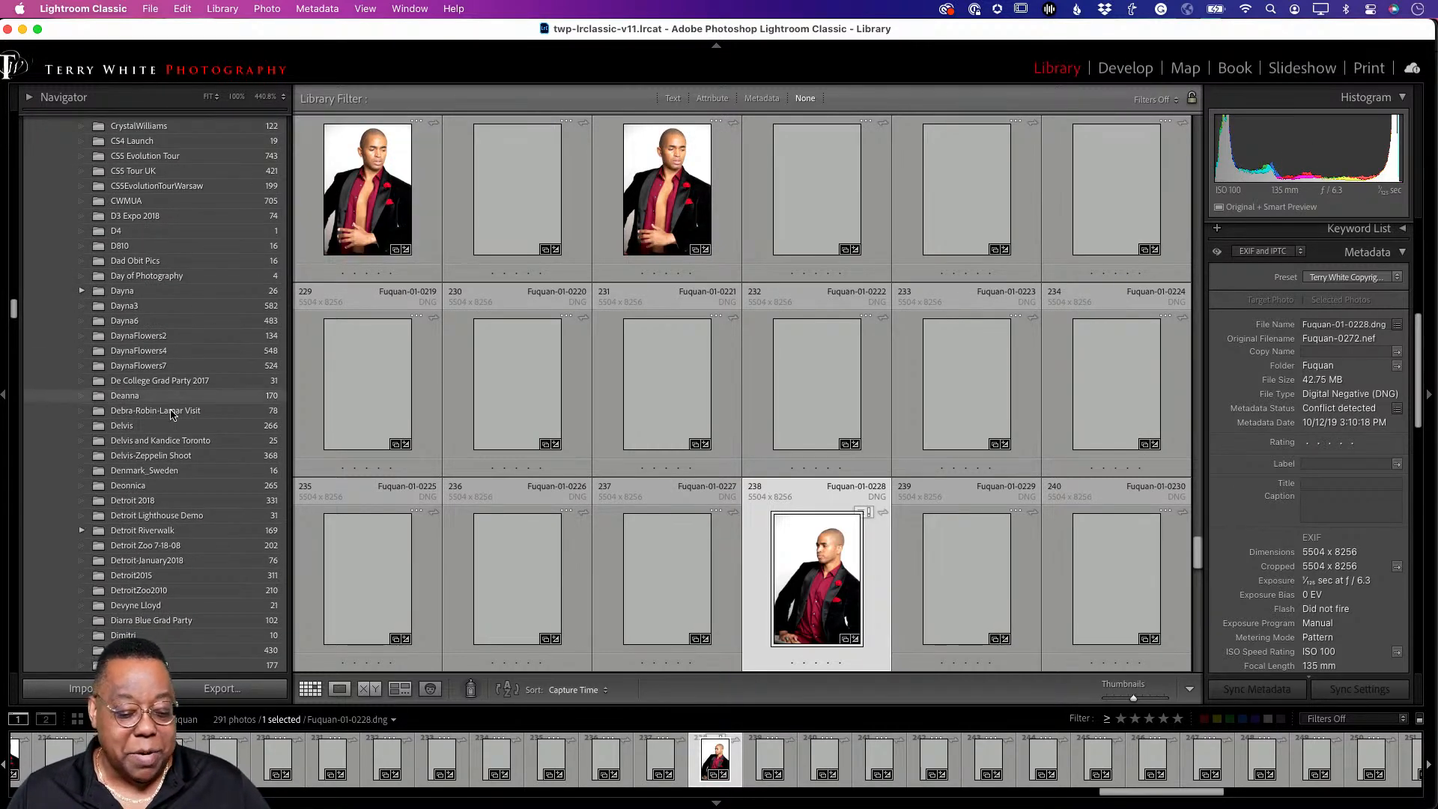
{"action": "scroll", "coordinate": [185, 460], "scroll_direction": "down", "scroll_amount": 5}
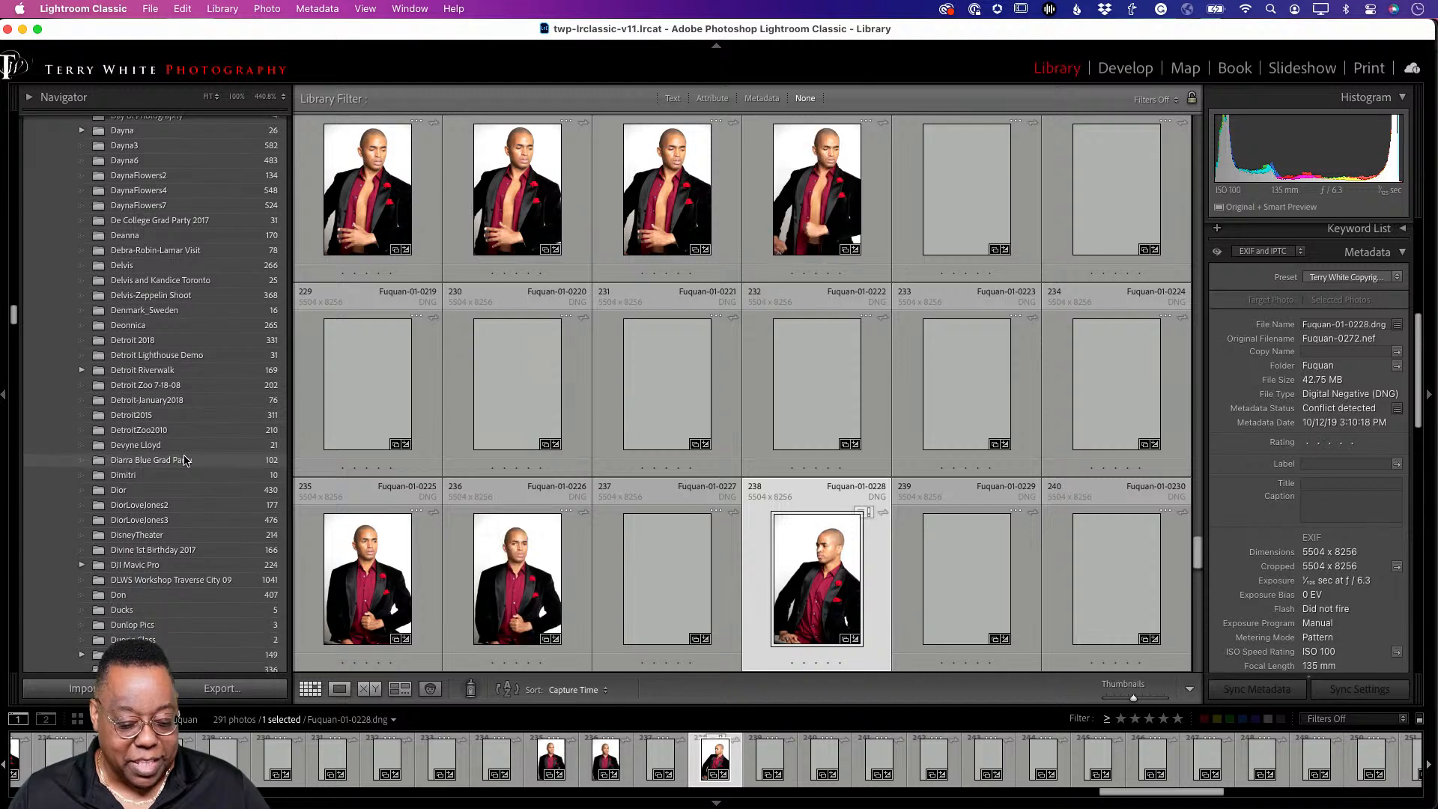
{"action": "scroll", "coordinate": [185, 460], "scroll_direction": "down", "scroll_amount": 8}
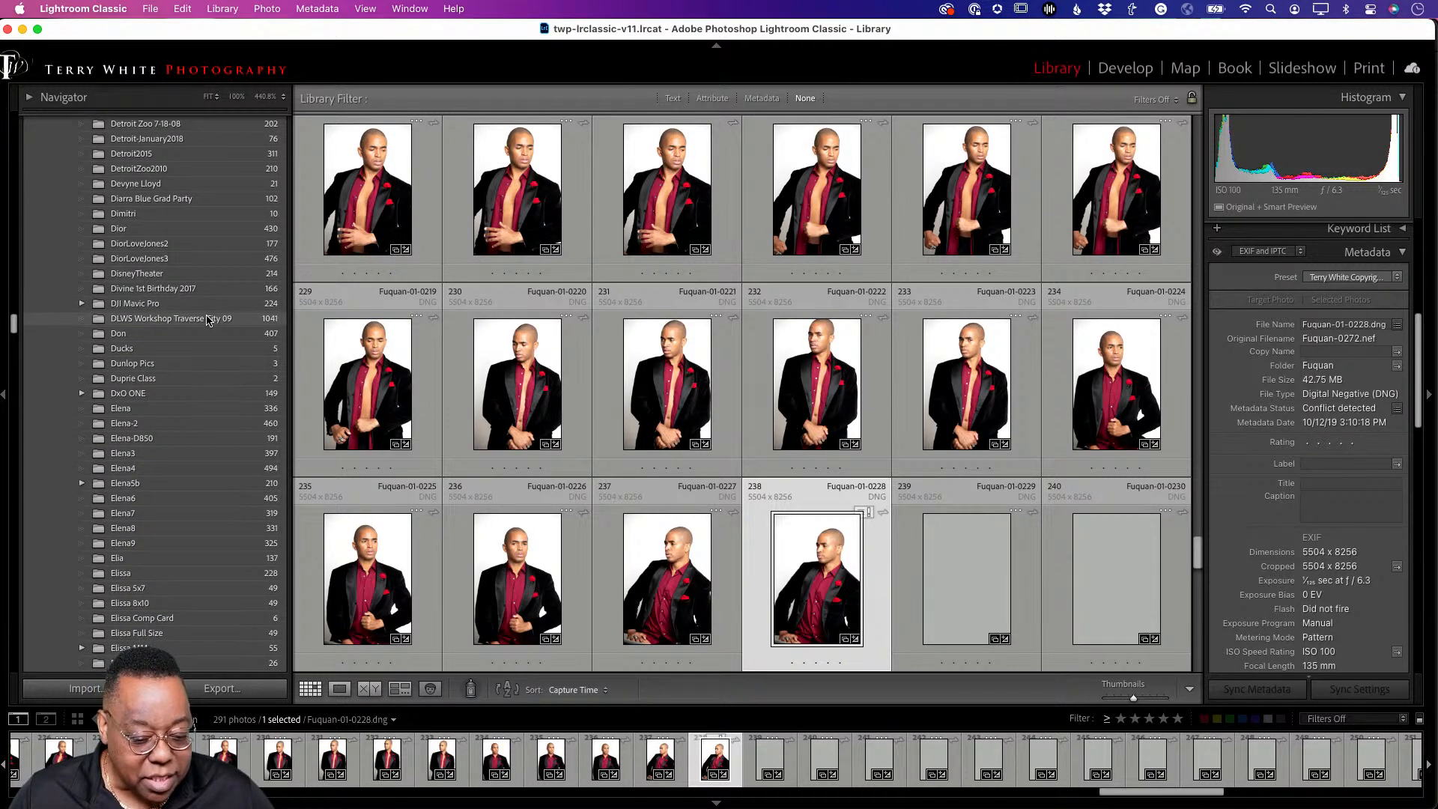
{"action": "scroll", "coordinate": [178, 392], "scroll_direction": "down", "scroll_amount": 5}
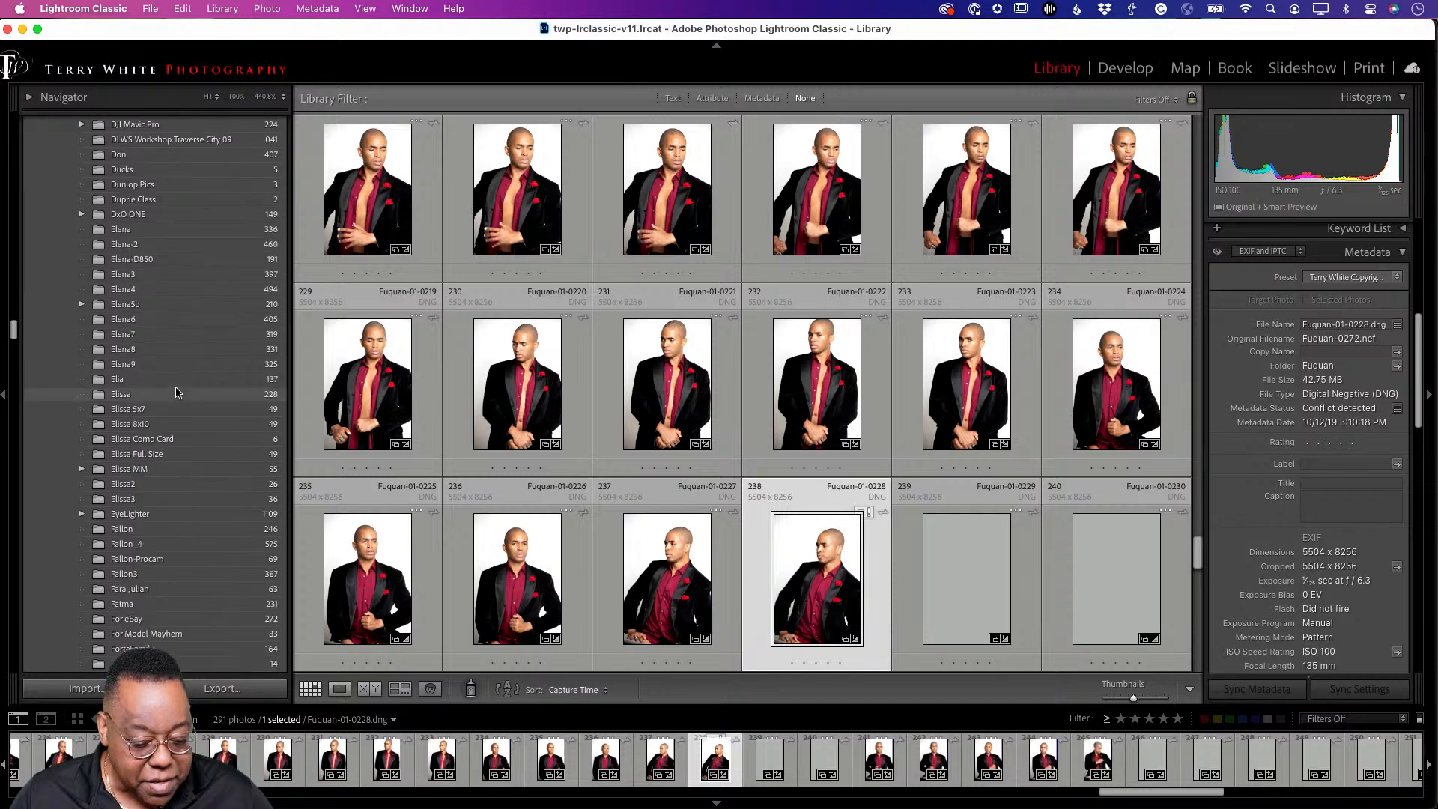
{"action": "scroll", "coordinate": [178, 392], "scroll_direction": "down", "scroll_amount": 2}
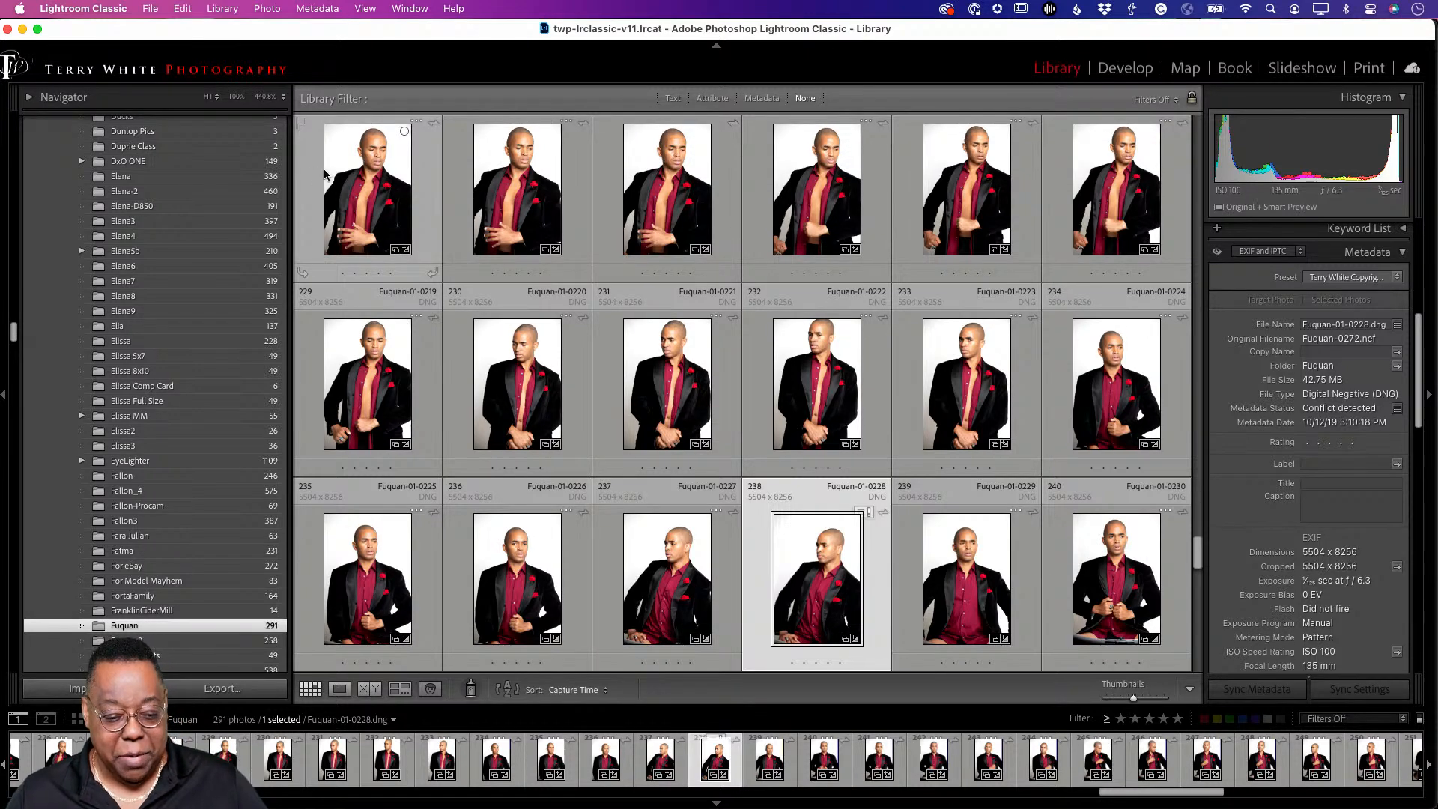
Step: Show the Desktop folder's photos and move the renamed MC photo back into its original folder on the server
{"action": "scroll", "coordinate": [216, 187], "scroll_direction": "down", "scroll_amount": 20}
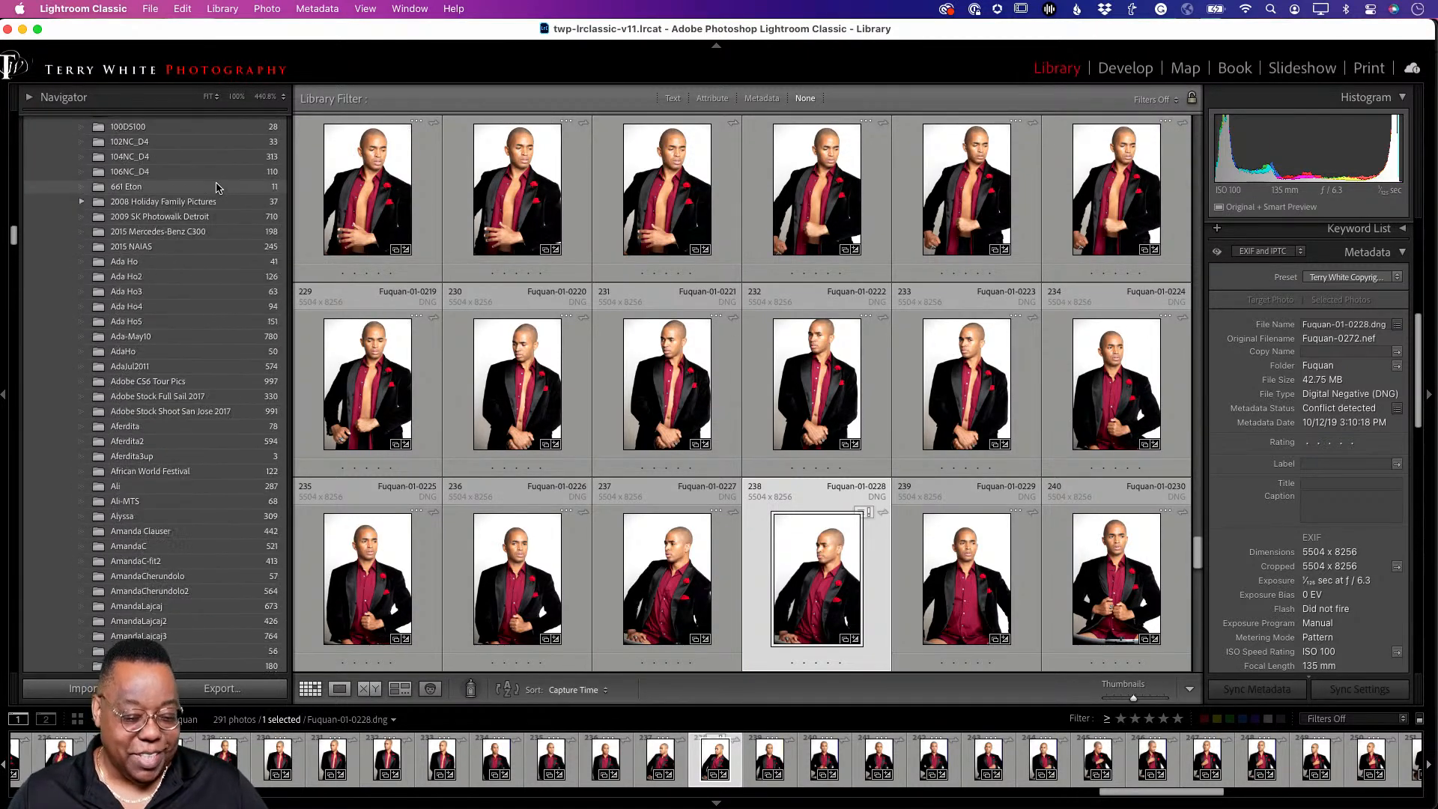
{"action": "scroll", "coordinate": [217, 187], "scroll_direction": "up", "scroll_amount": 20}
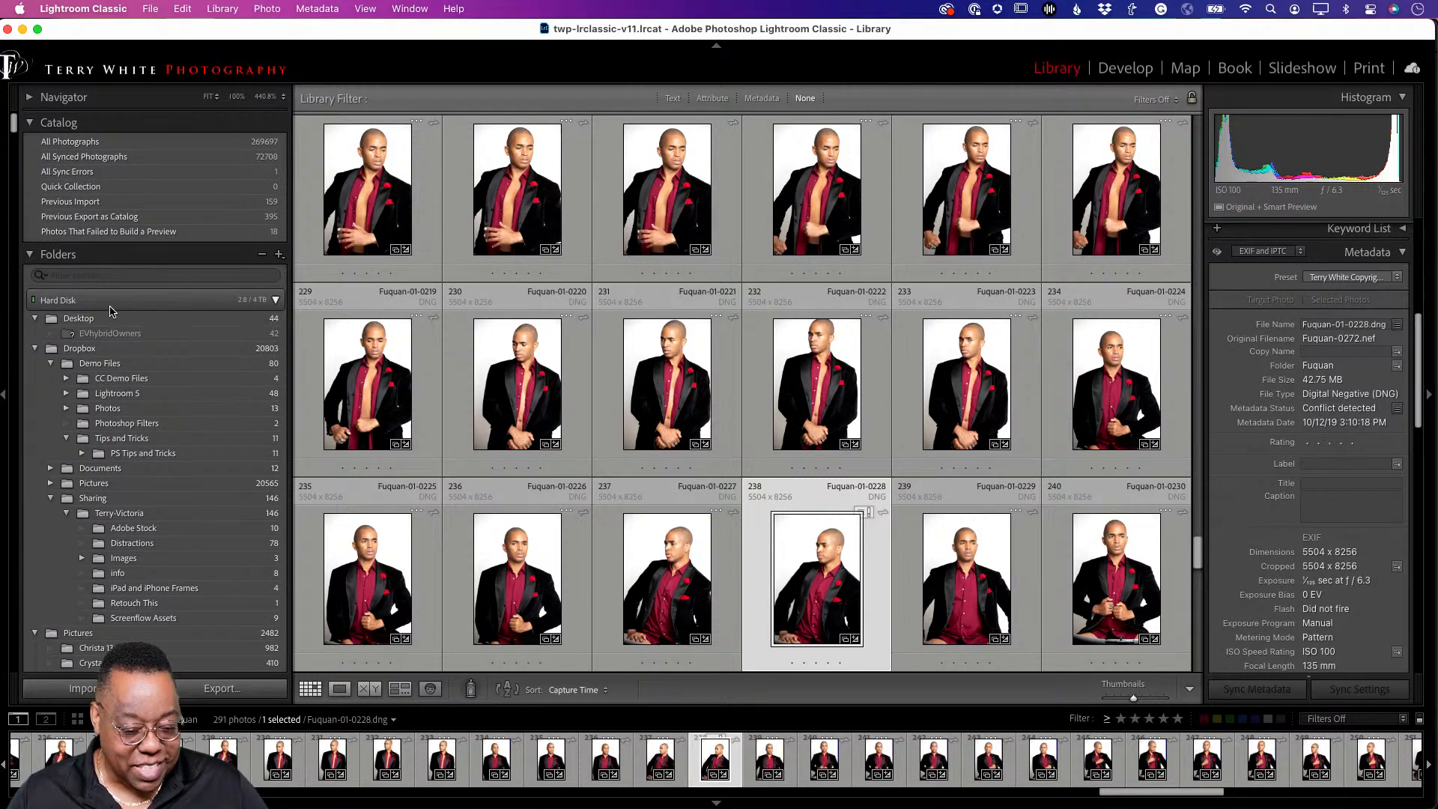
{"action": "left_click", "coordinate": [89, 321]}
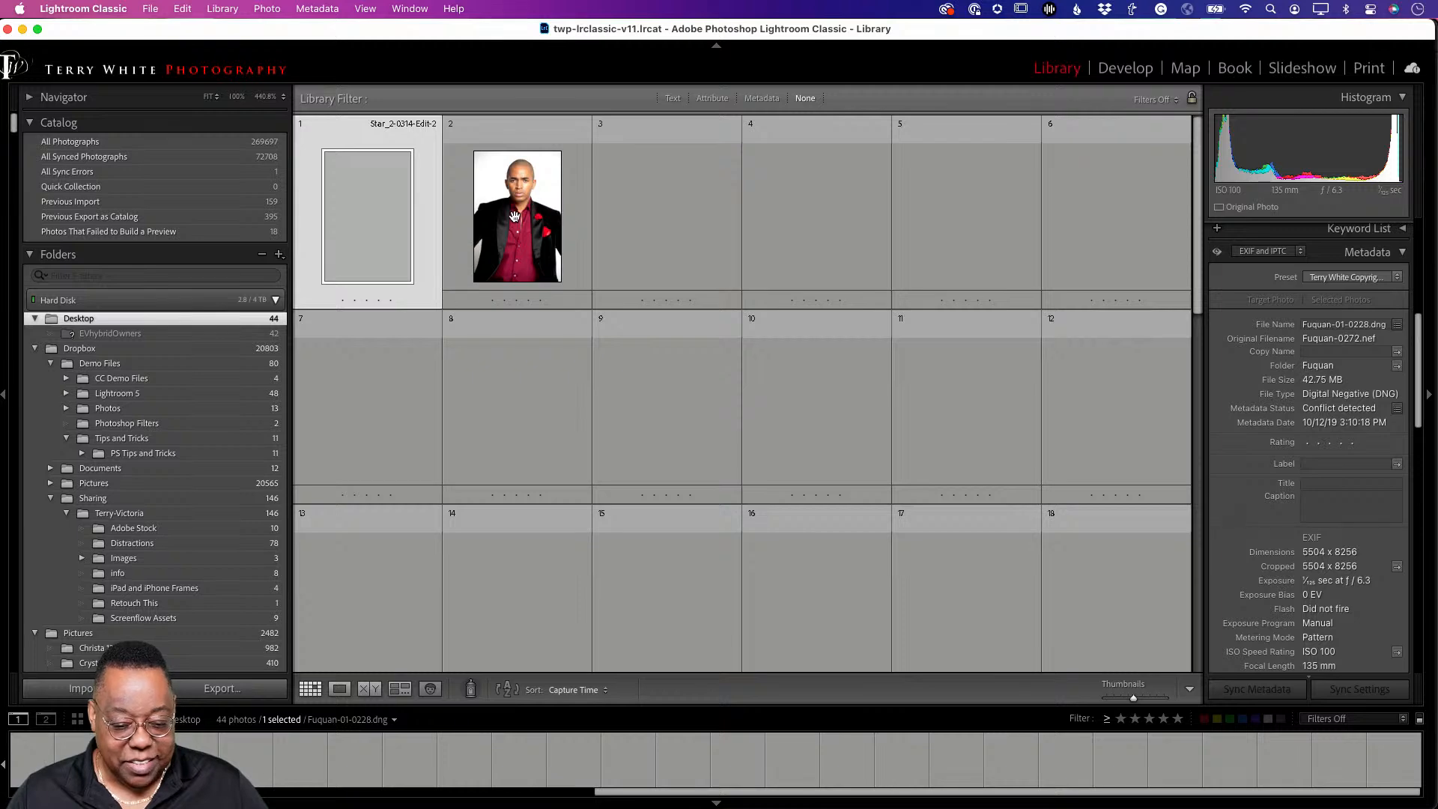
{"action": "left_click_drag", "start_coordinate": [388, 375], "coordinate": [174, 677]}
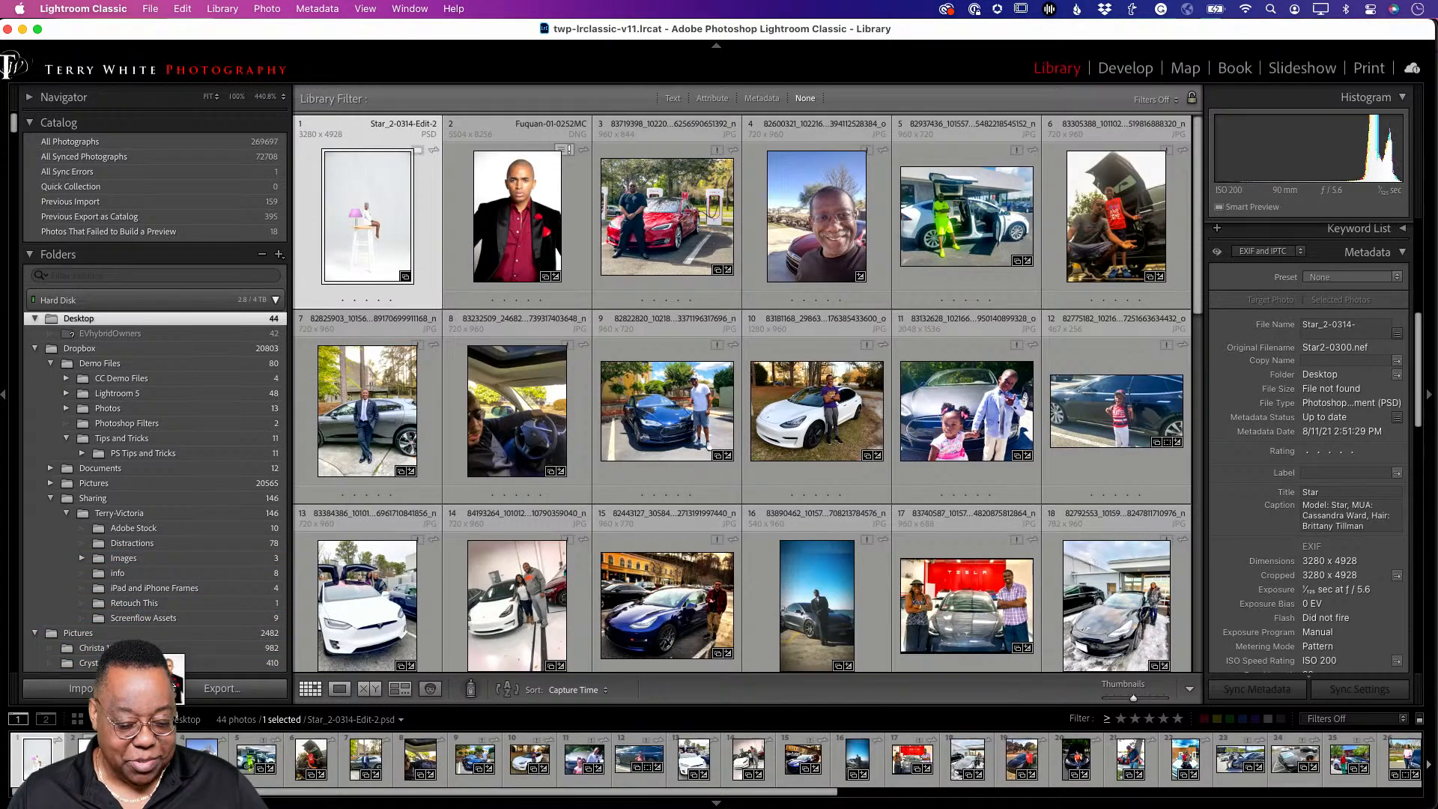
{"action": "left_click_drag", "start_coordinate": [174, 677], "coordinate": [187, 142]}
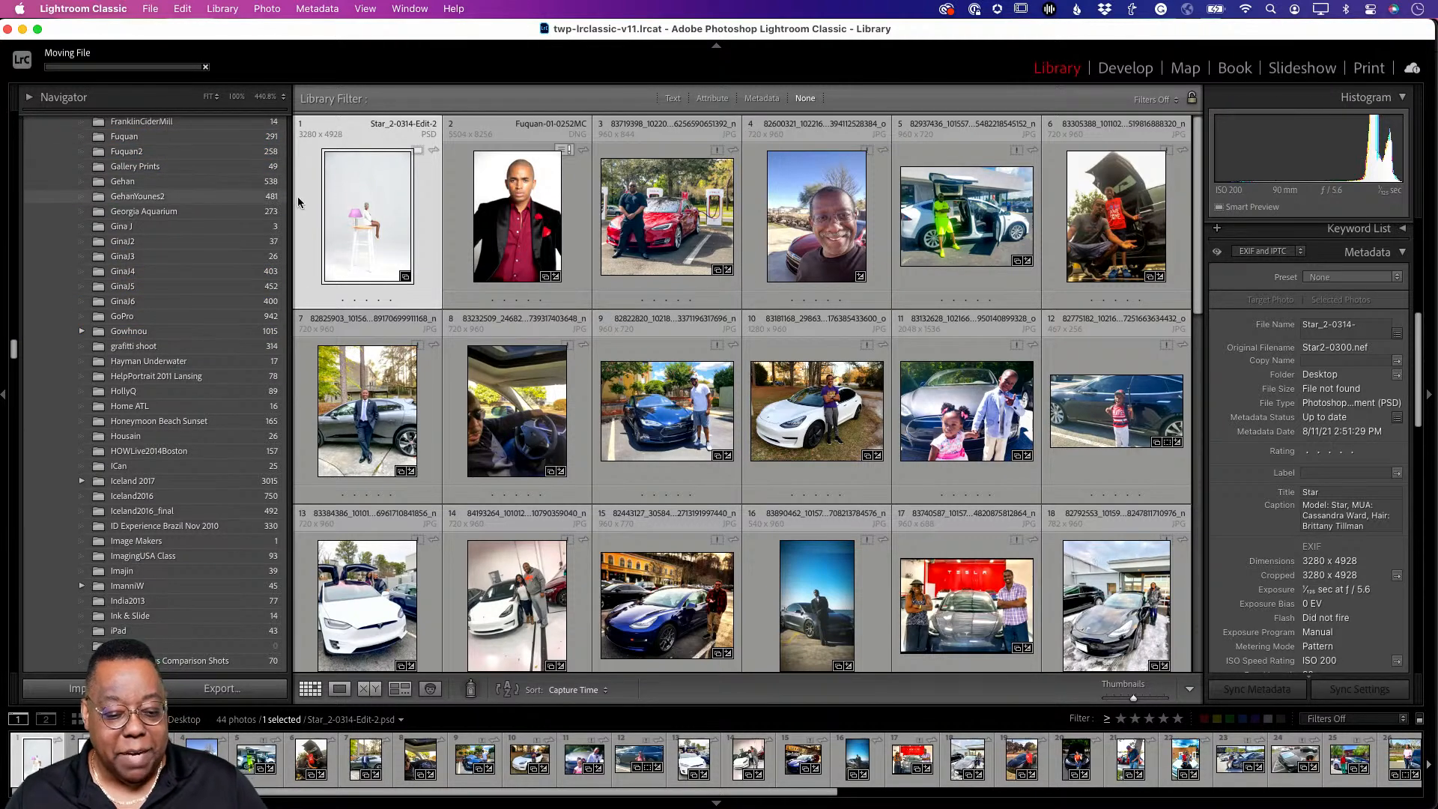
Step: Look through the folder hierarchy, from the Desktop folder down to the Server photo folders
{"action": "scroll", "coordinate": [203, 217], "scroll_direction": "up", "scroll_amount": 3}
{"action": "scroll", "coordinate": [202, 217], "scroll_direction": "up", "scroll_amount": 10}
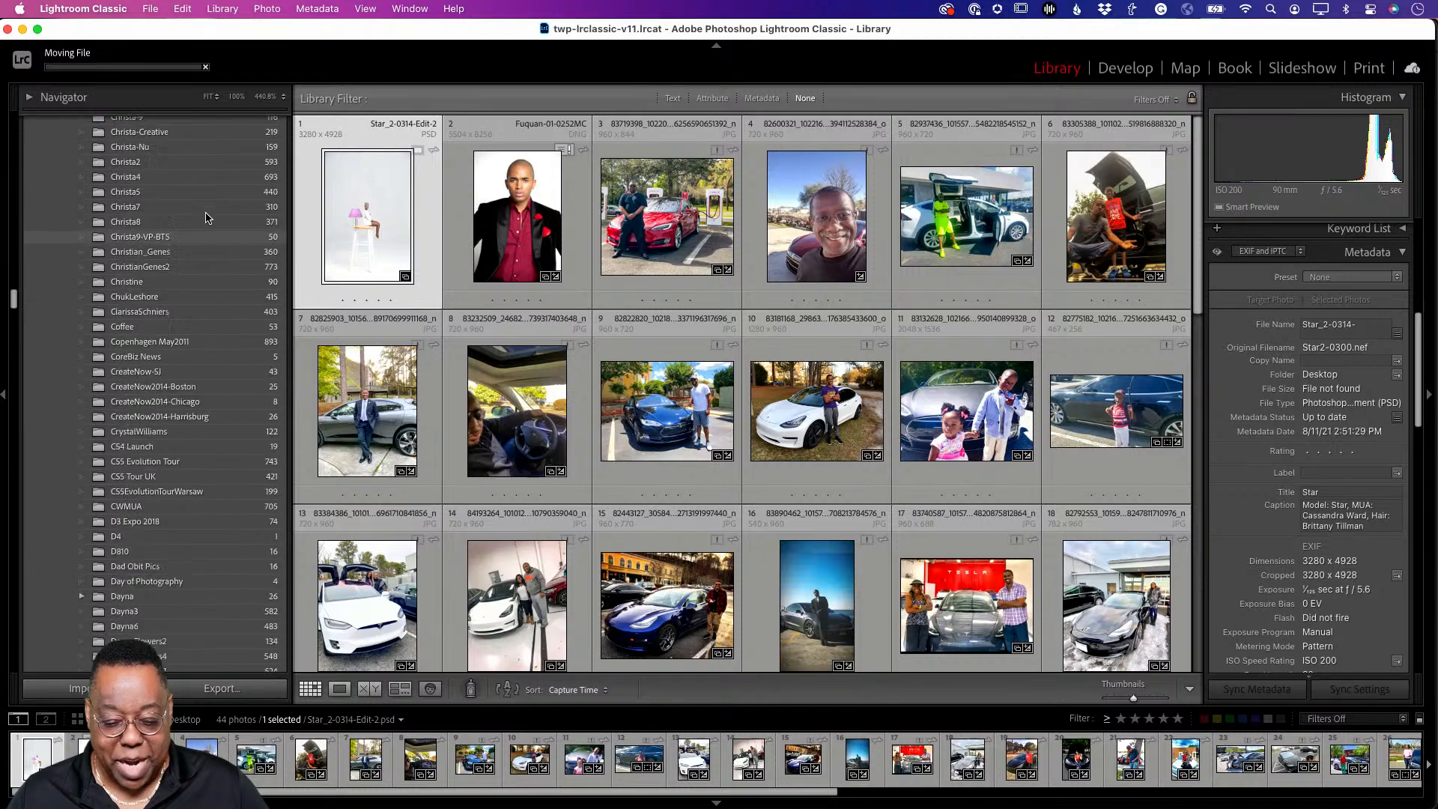
{"action": "scroll", "coordinate": [206, 217], "scroll_direction": "up", "scroll_amount": 15}
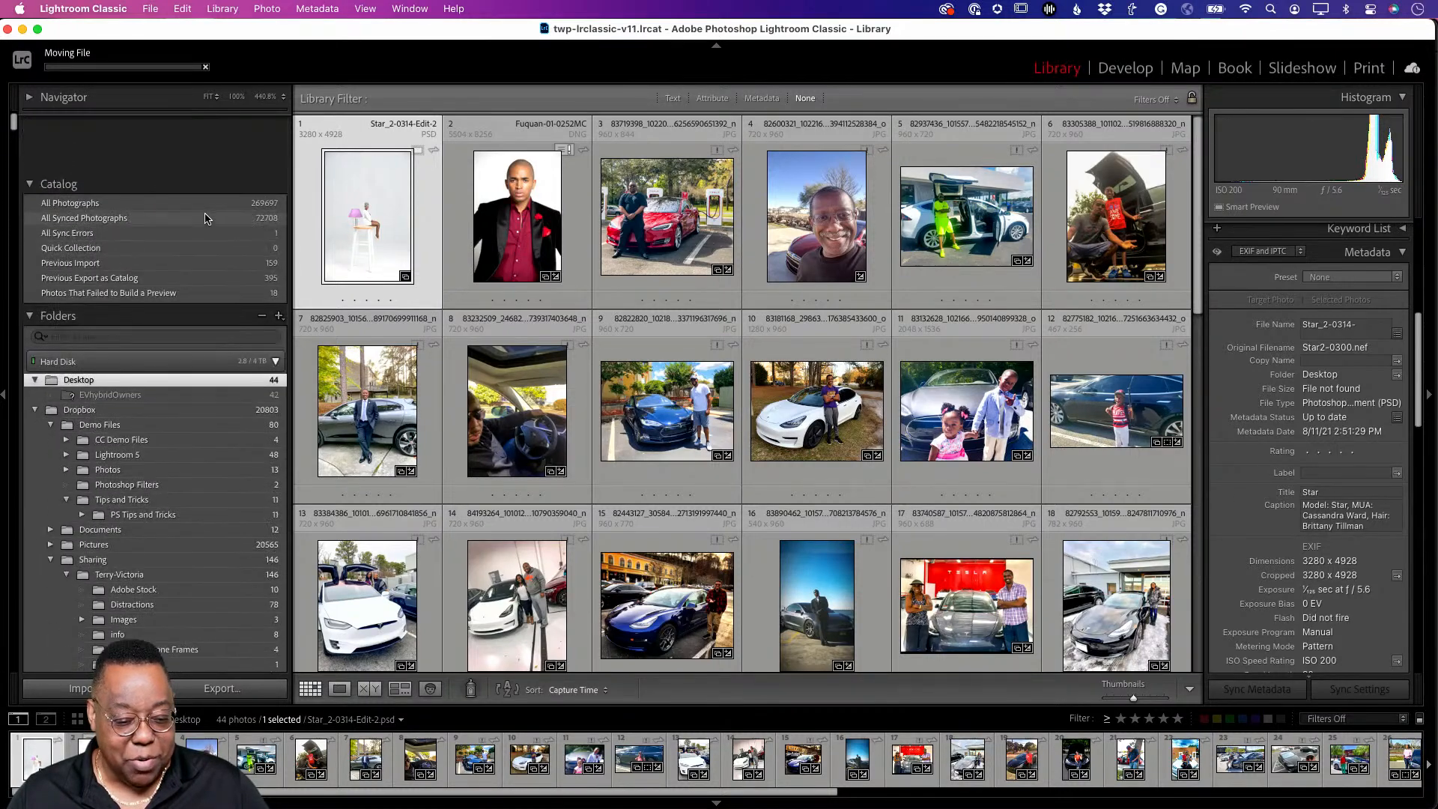
{"action": "scroll", "coordinate": [179, 465], "scroll_direction": "down", "scroll_amount": 10}
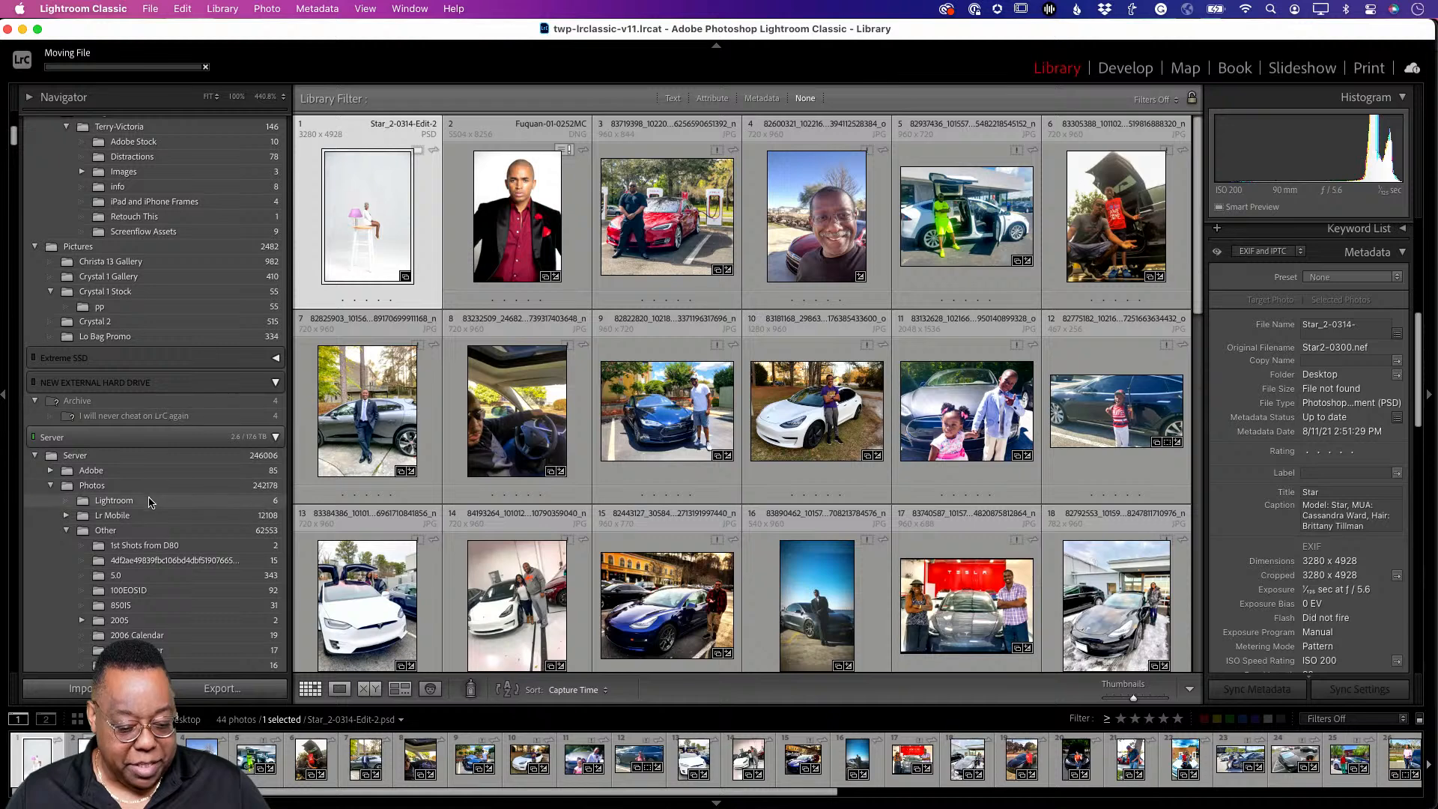
{"action": "scroll", "coordinate": [146, 520], "scroll_direction": "down", "scroll_amount": 10}
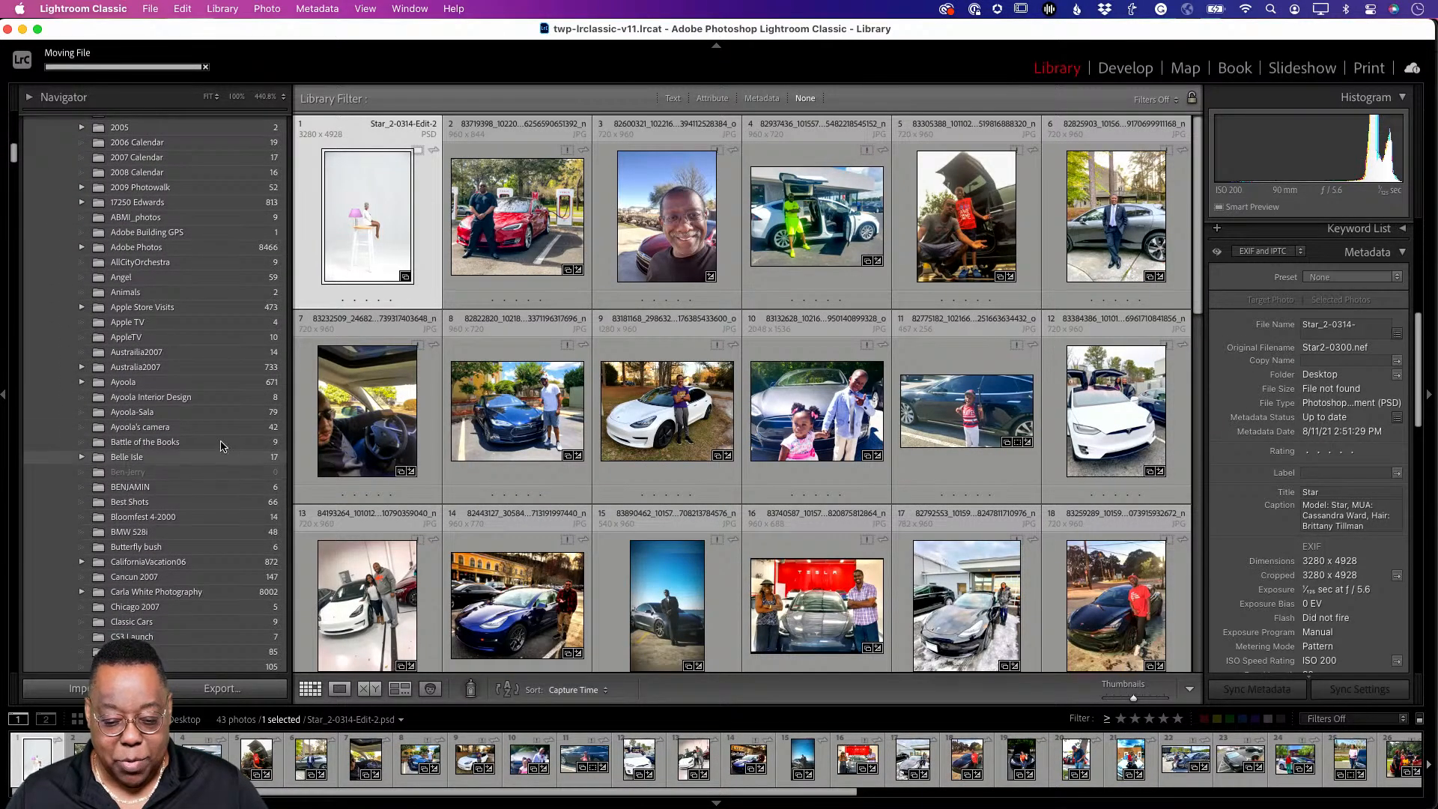
{"action": "scroll", "coordinate": [202, 428], "scroll_direction": "up", "scroll_amount": 3}
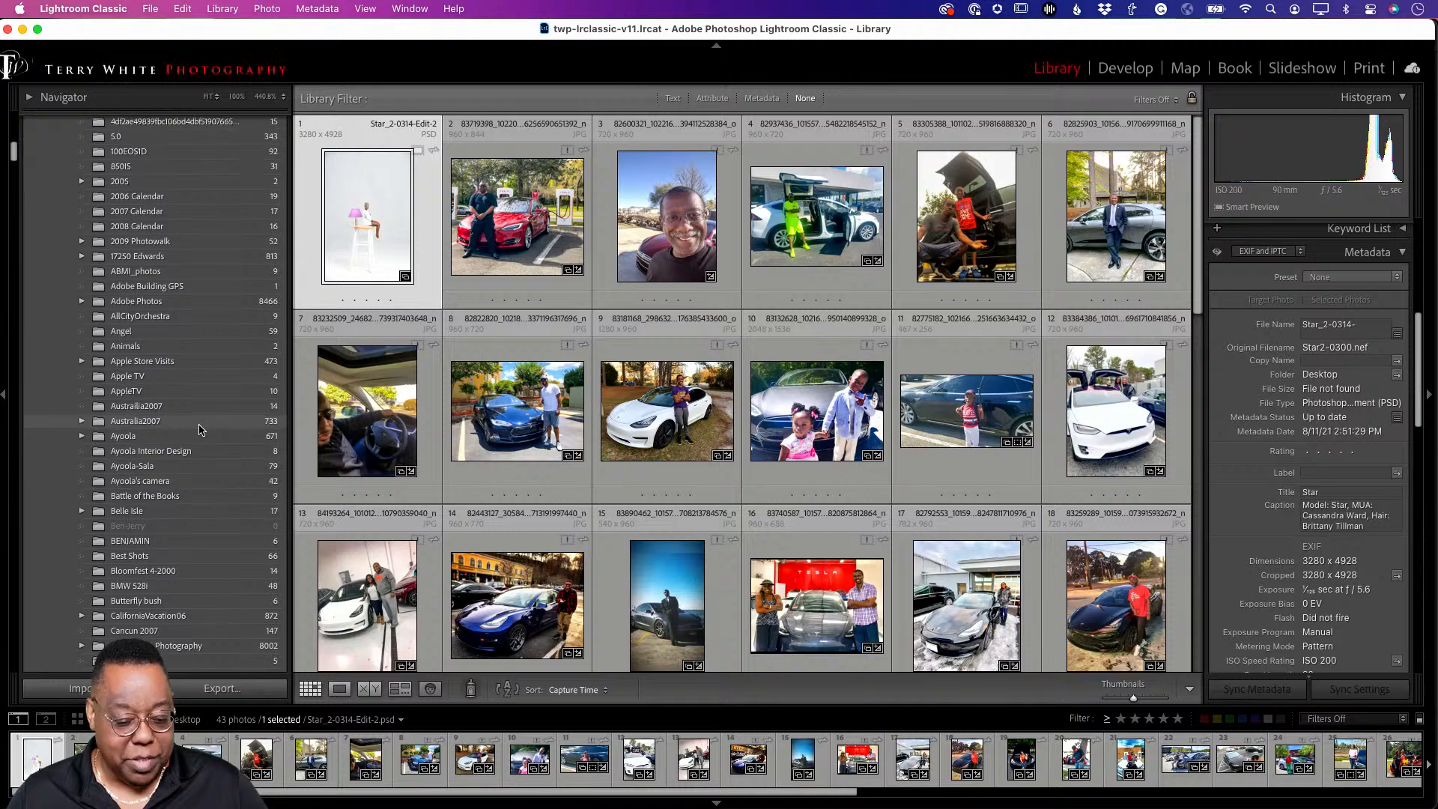
{"action": "scroll", "coordinate": [199, 429], "scroll_direction": "up", "scroll_amount": 1}
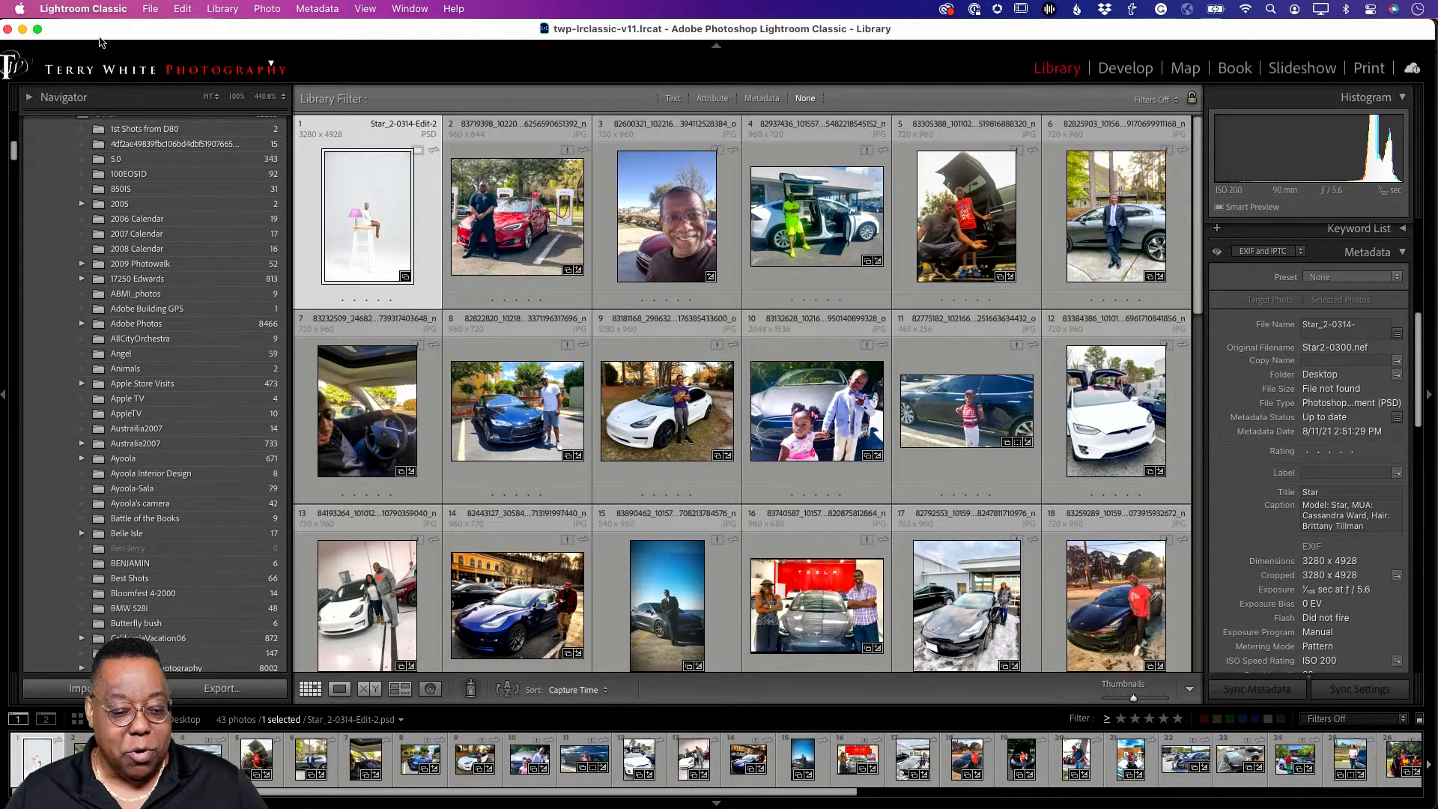
Step: Create a new catalog named MC-9-23-2022 in the Pictures folder, skipping the current catalog's backup this time
{"action": "left_click", "coordinate": [148, 7]}
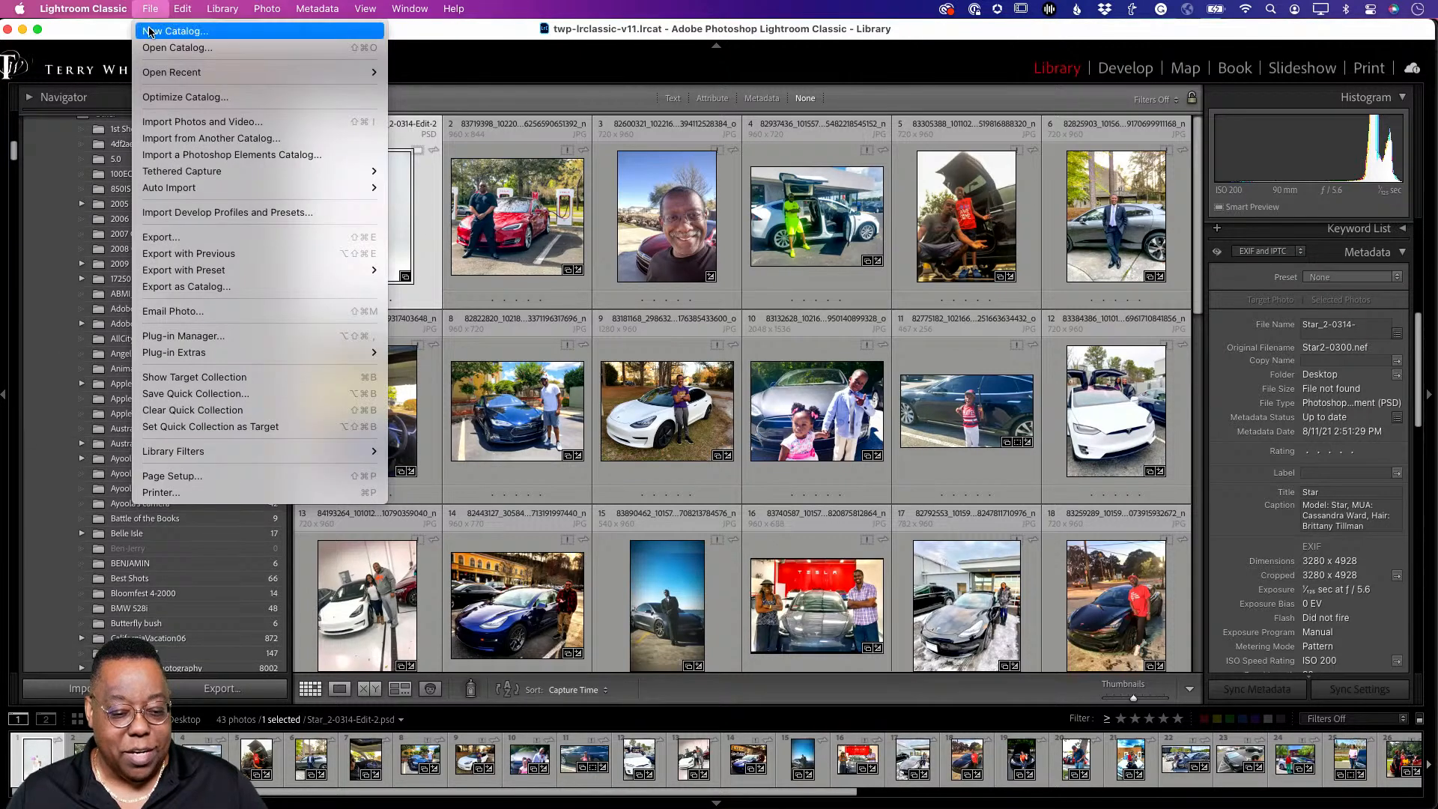
{"action": "left_click", "coordinate": [164, 93]}
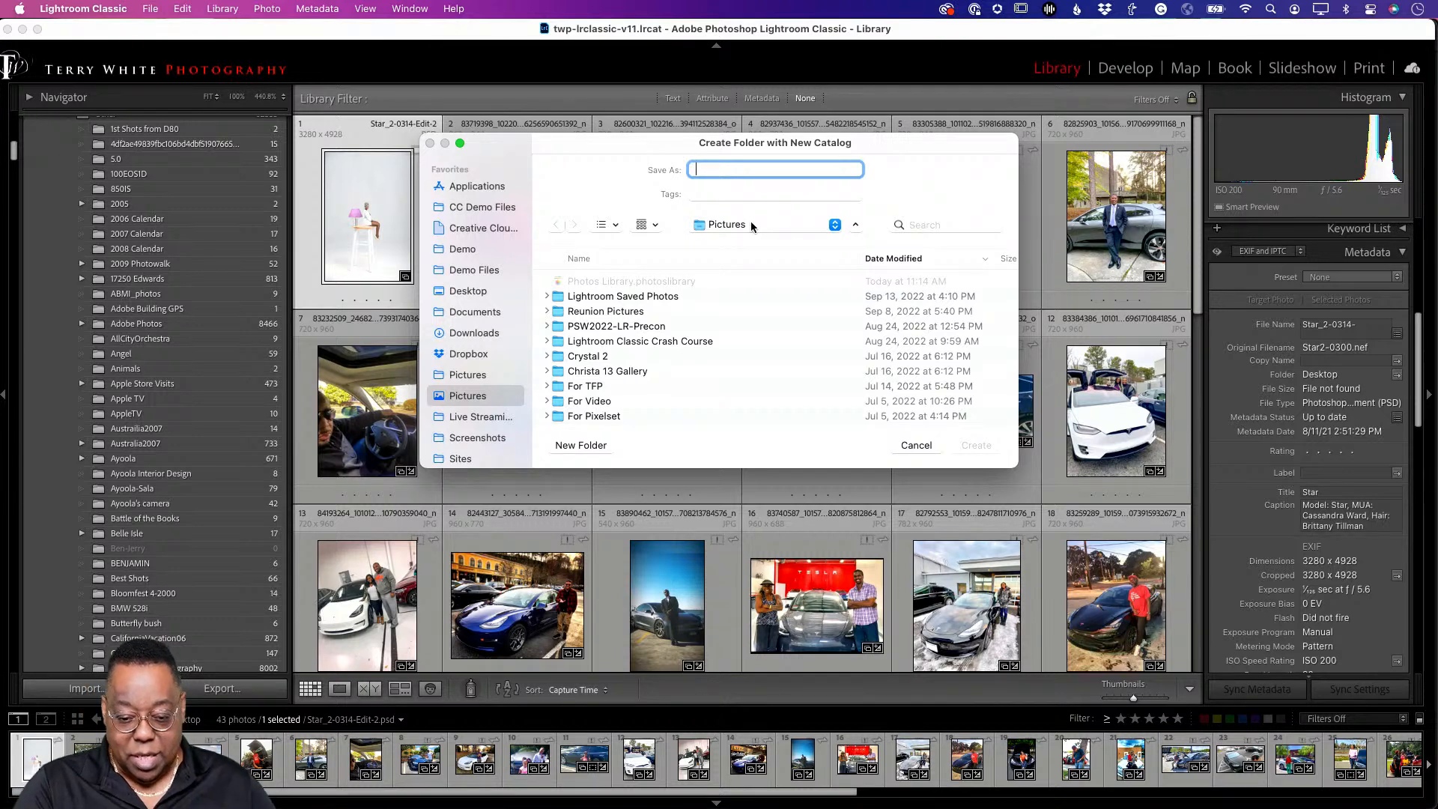
{"action": "type", "text": "MC-"}
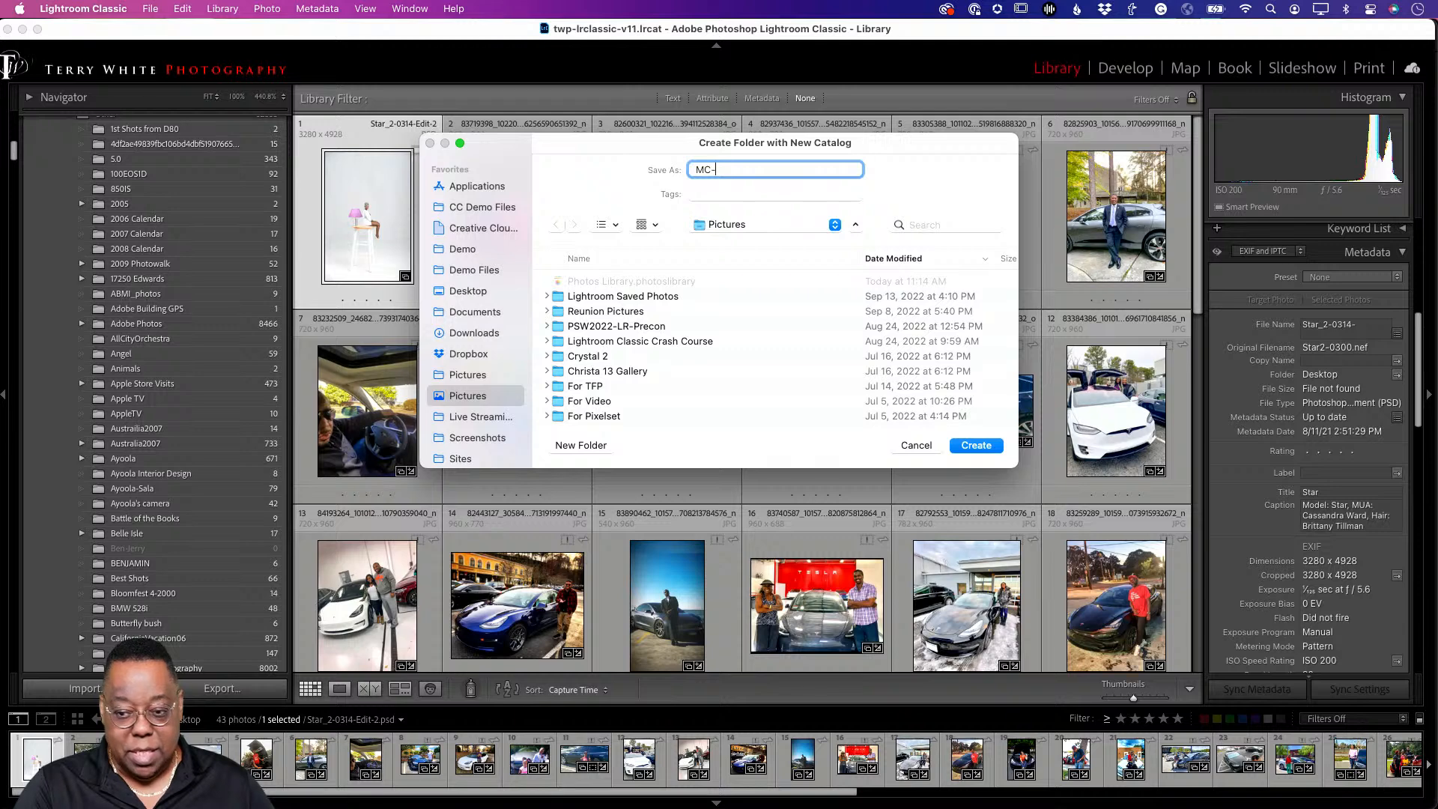
{"action": "type", "text": "9-23-"}
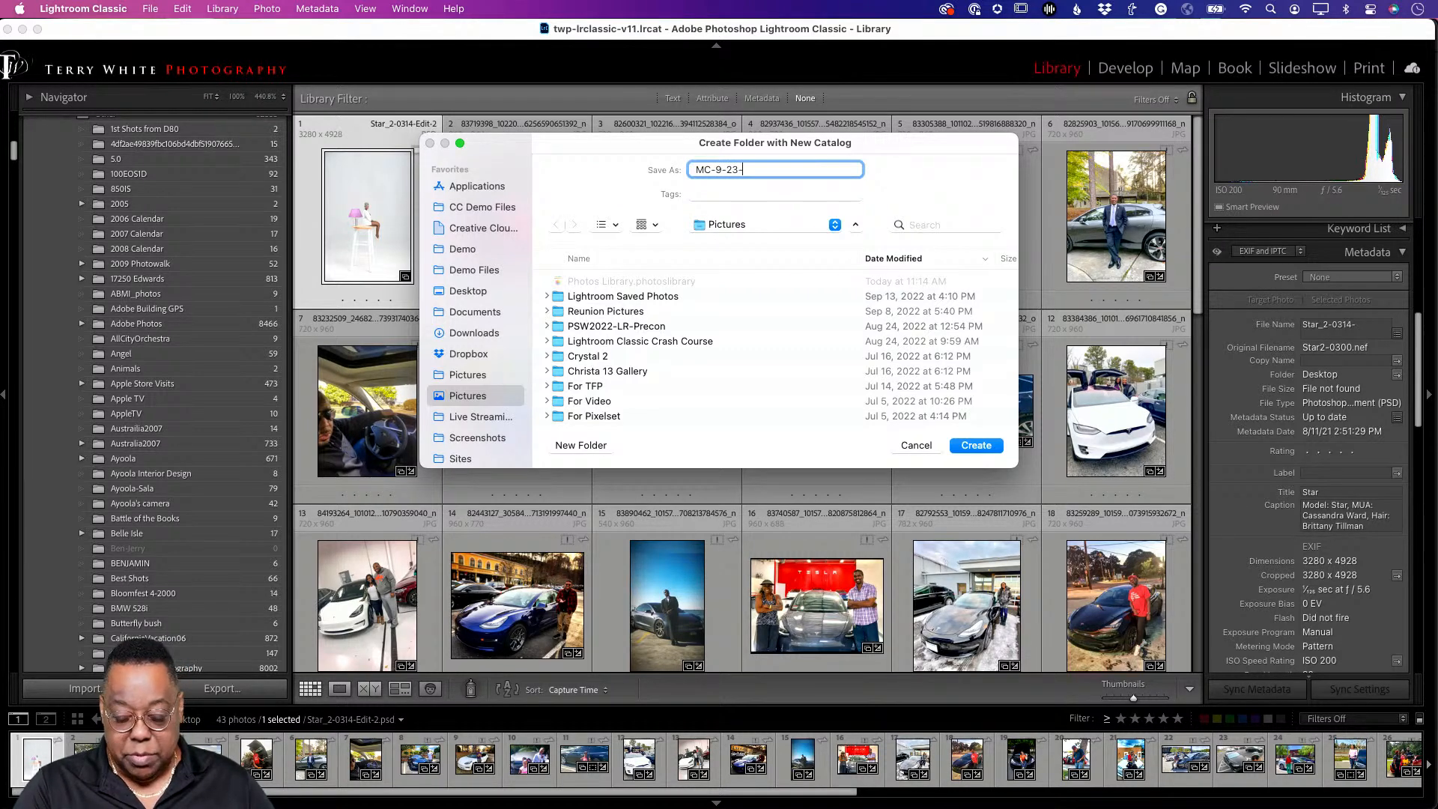
{"action": "type", "text": "2022"}
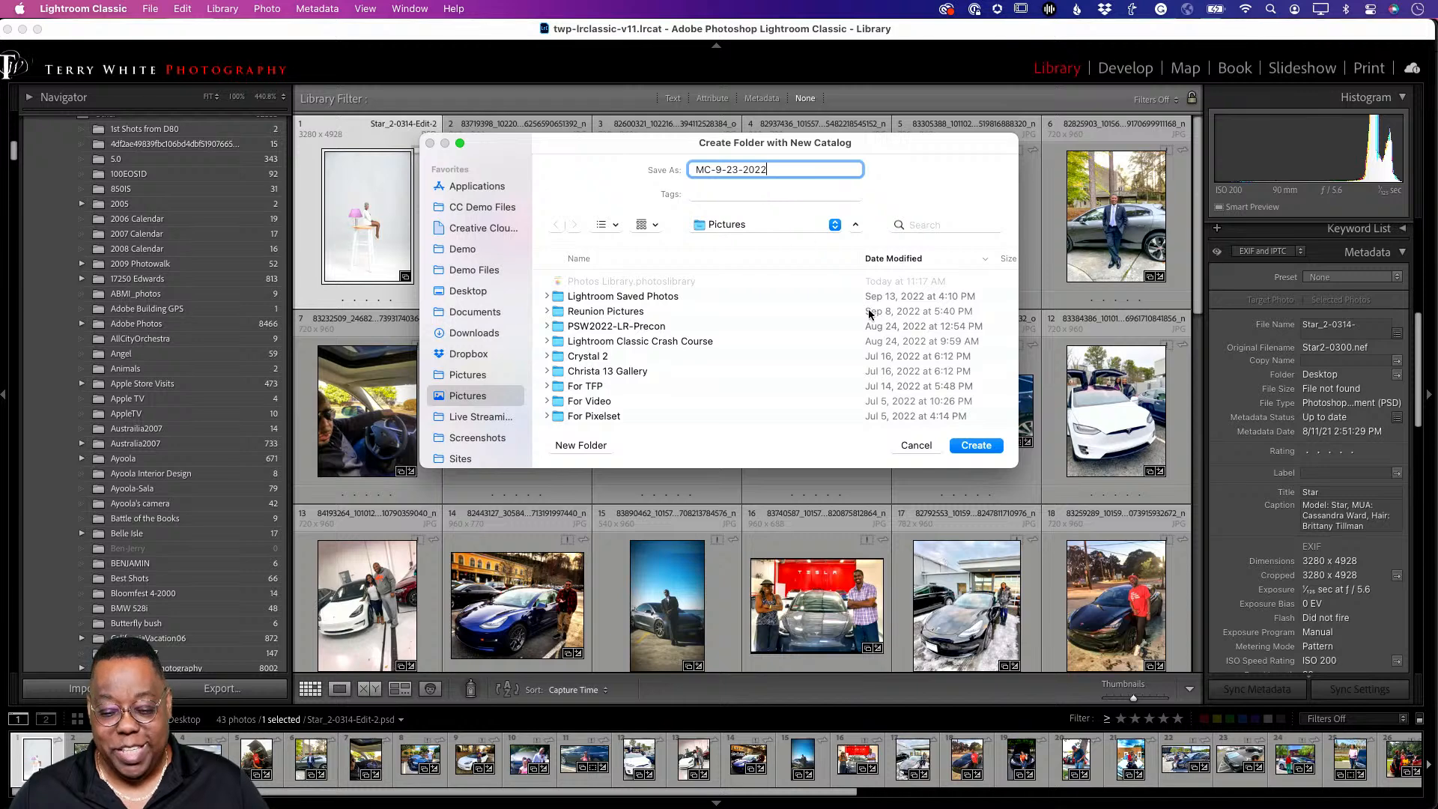
{"action": "left_click", "coordinate": [974, 447]}
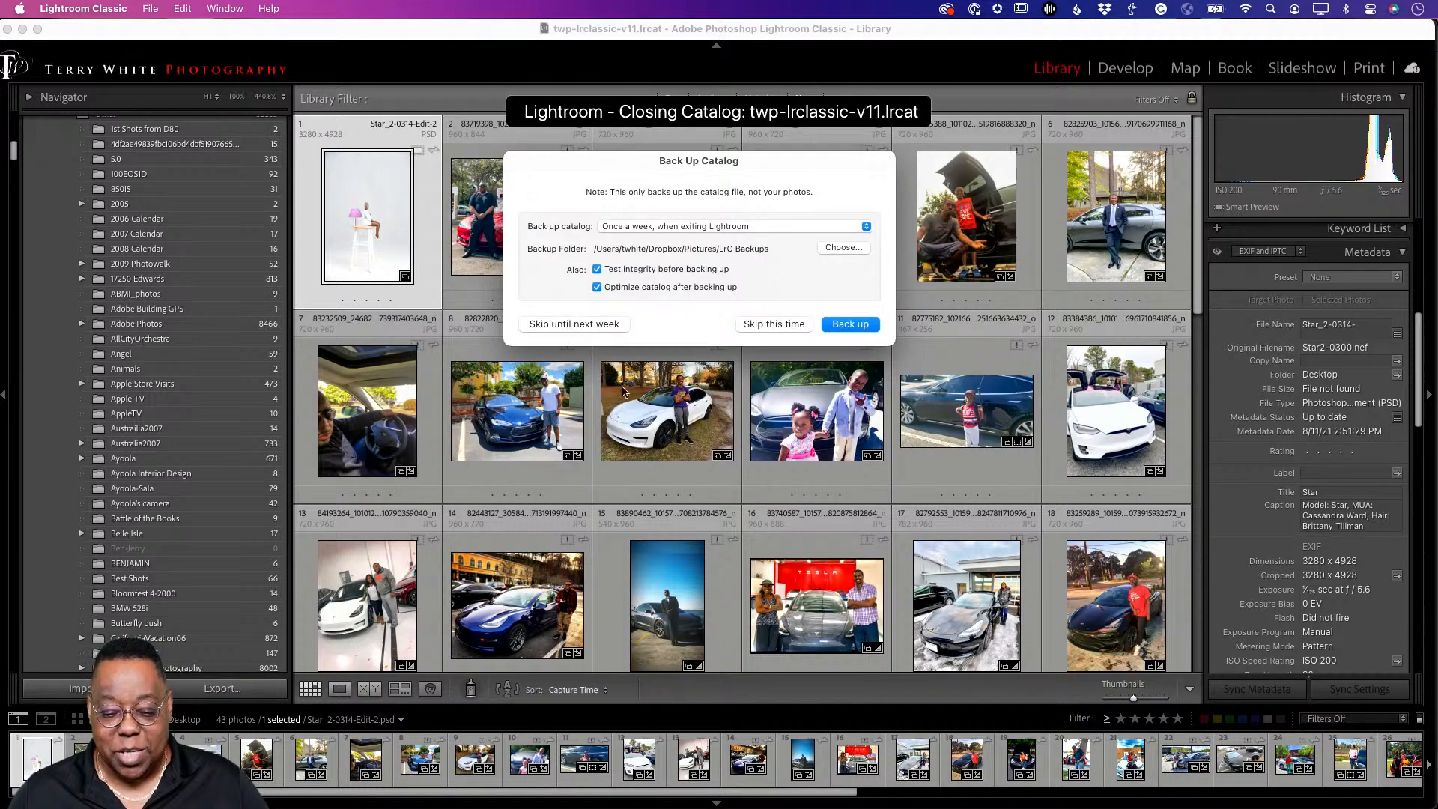
{"action": "left_click", "coordinate": [758, 329]}
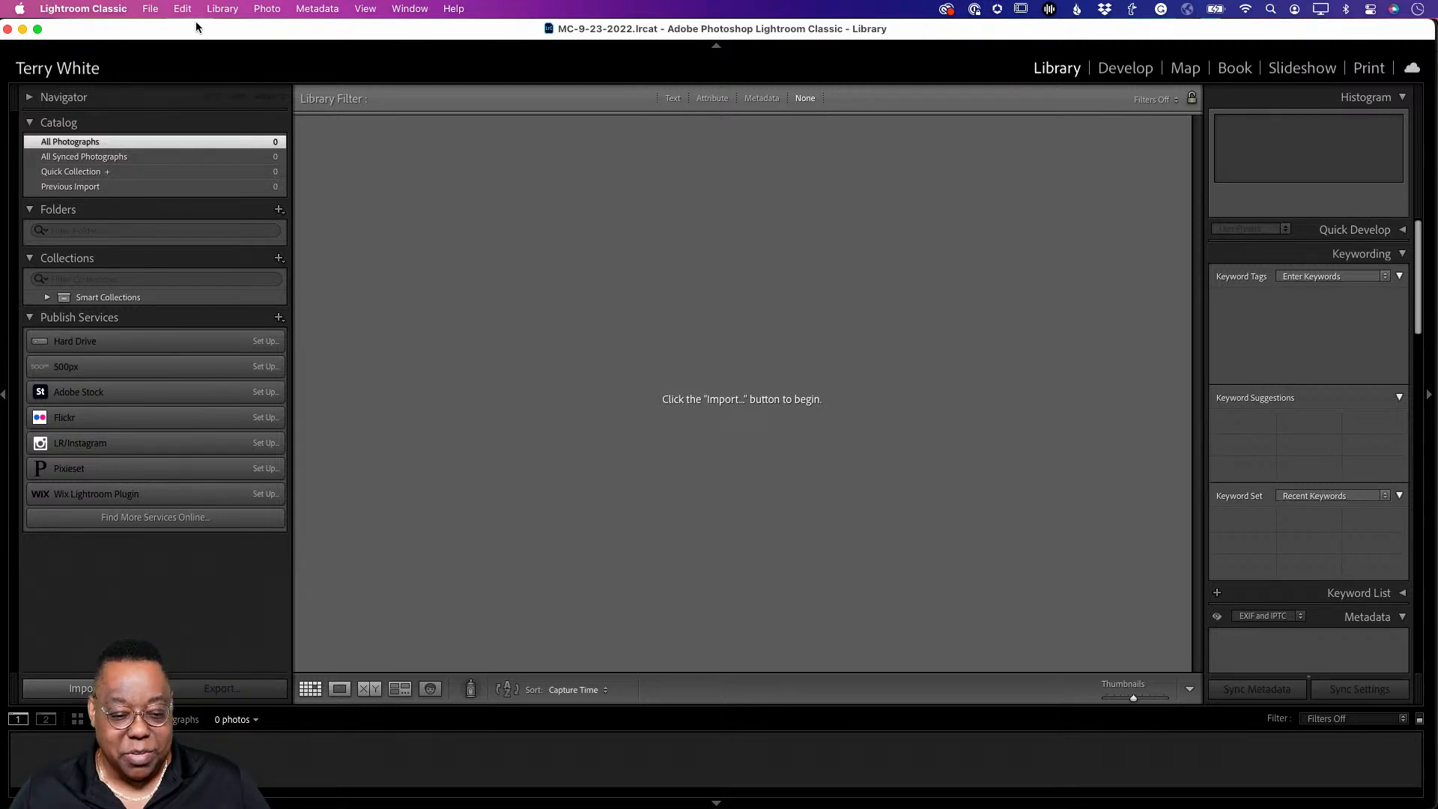
Step: Switch to Finder and open the My Photos and Videos folder in Adobe Lightroom Classic under CC Demo Files
{"action": "left_click", "coordinate": [150, 9]}
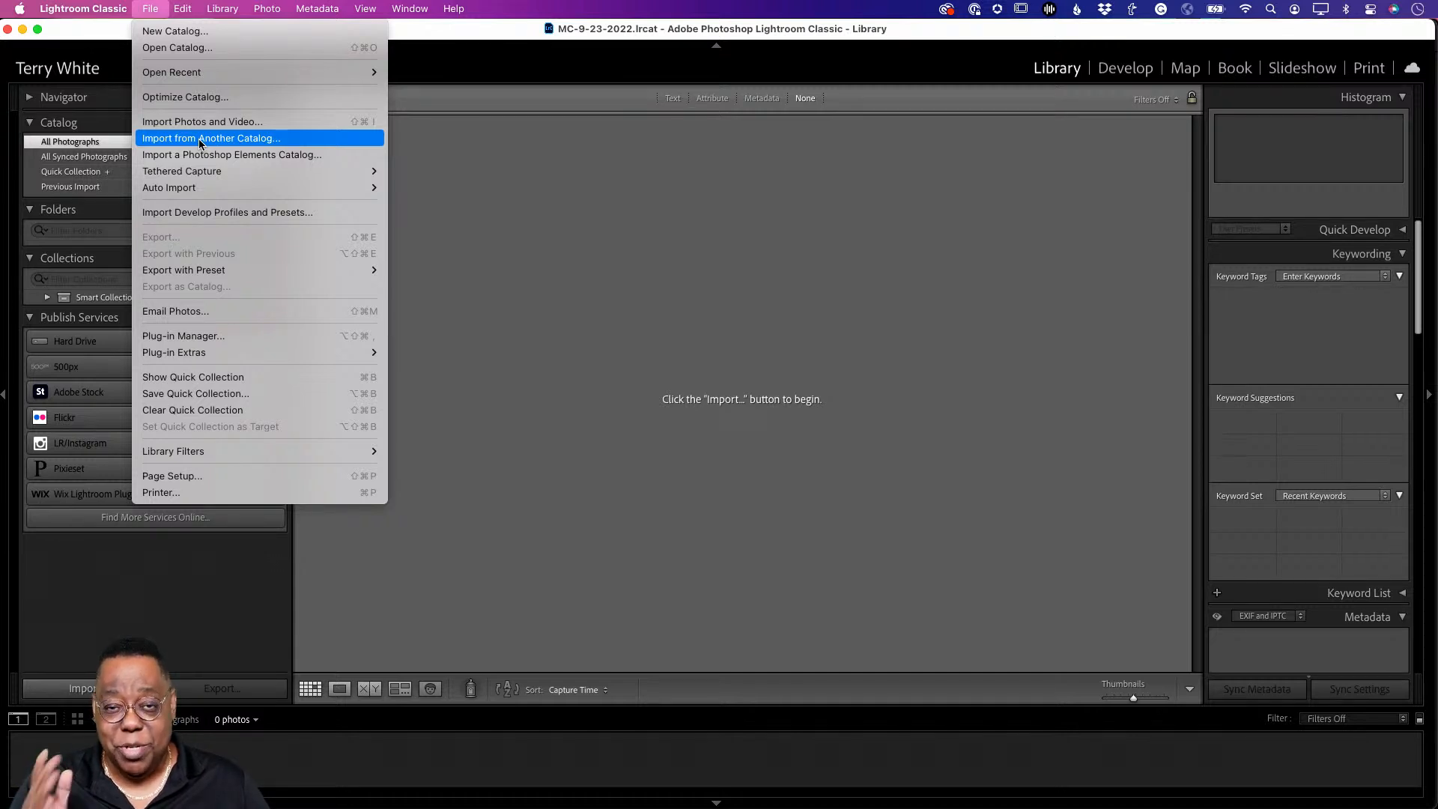
{"action": "key", "text": "super+Tab"}
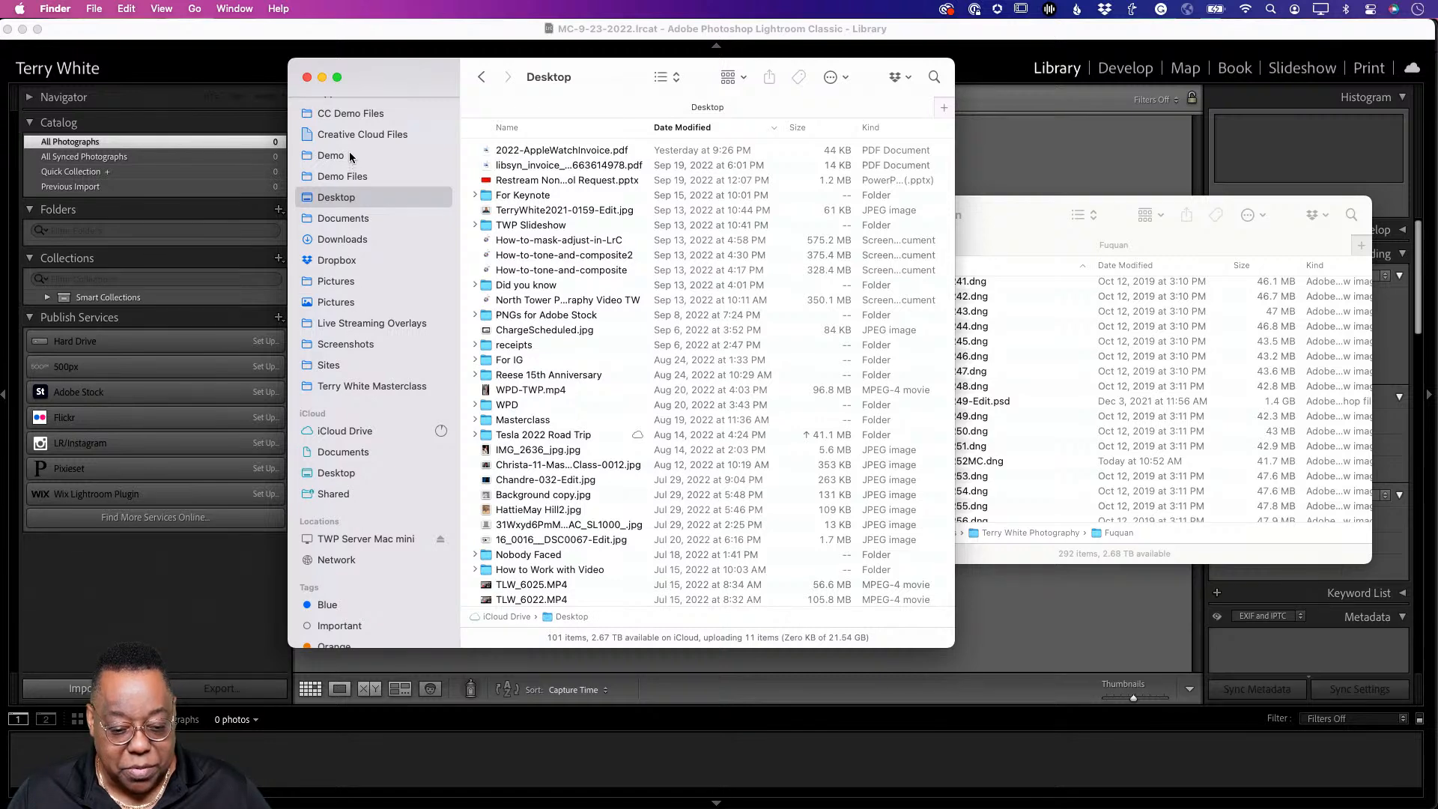
{"action": "left_click", "coordinate": [355, 112]}
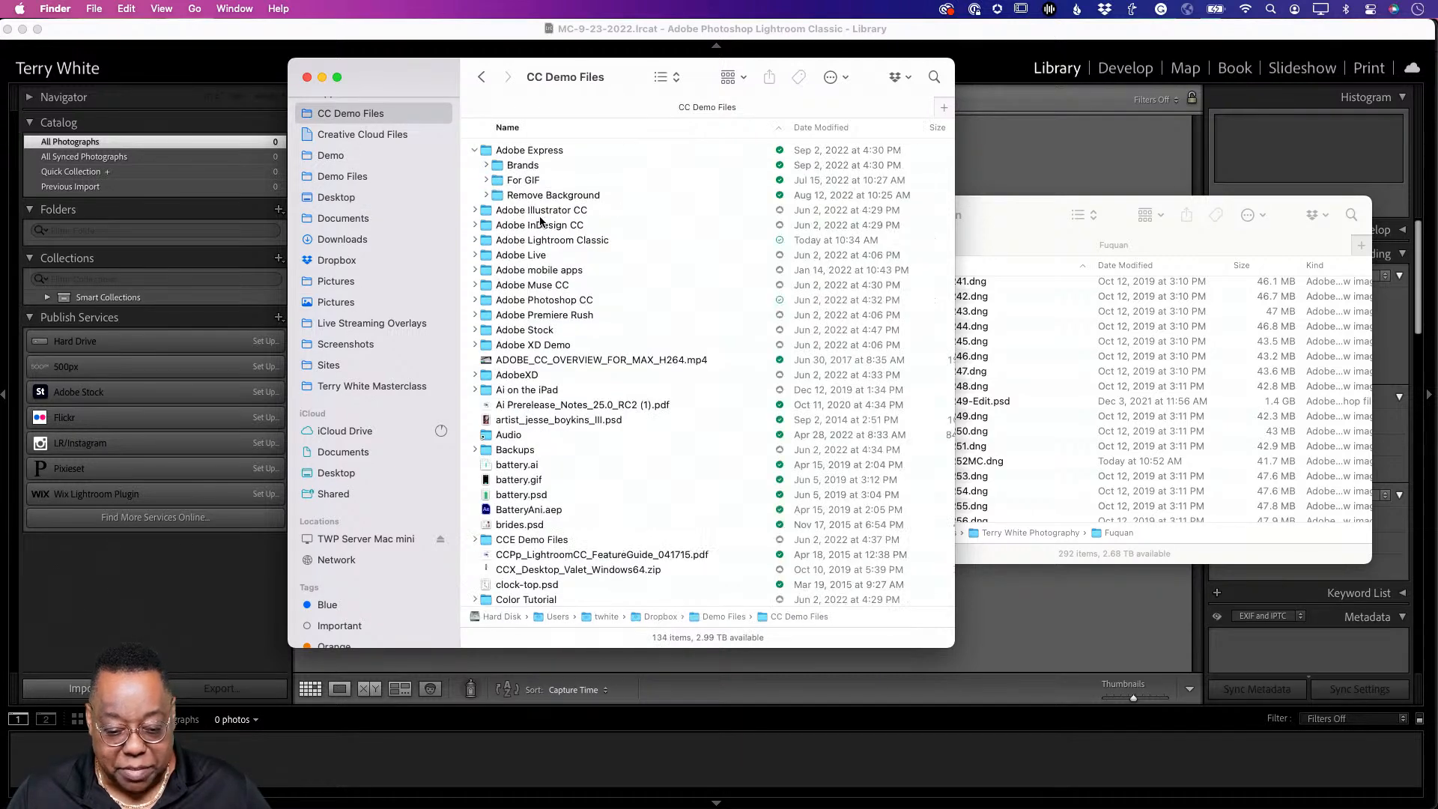
{"action": "double_click", "coordinate": [562, 240]}
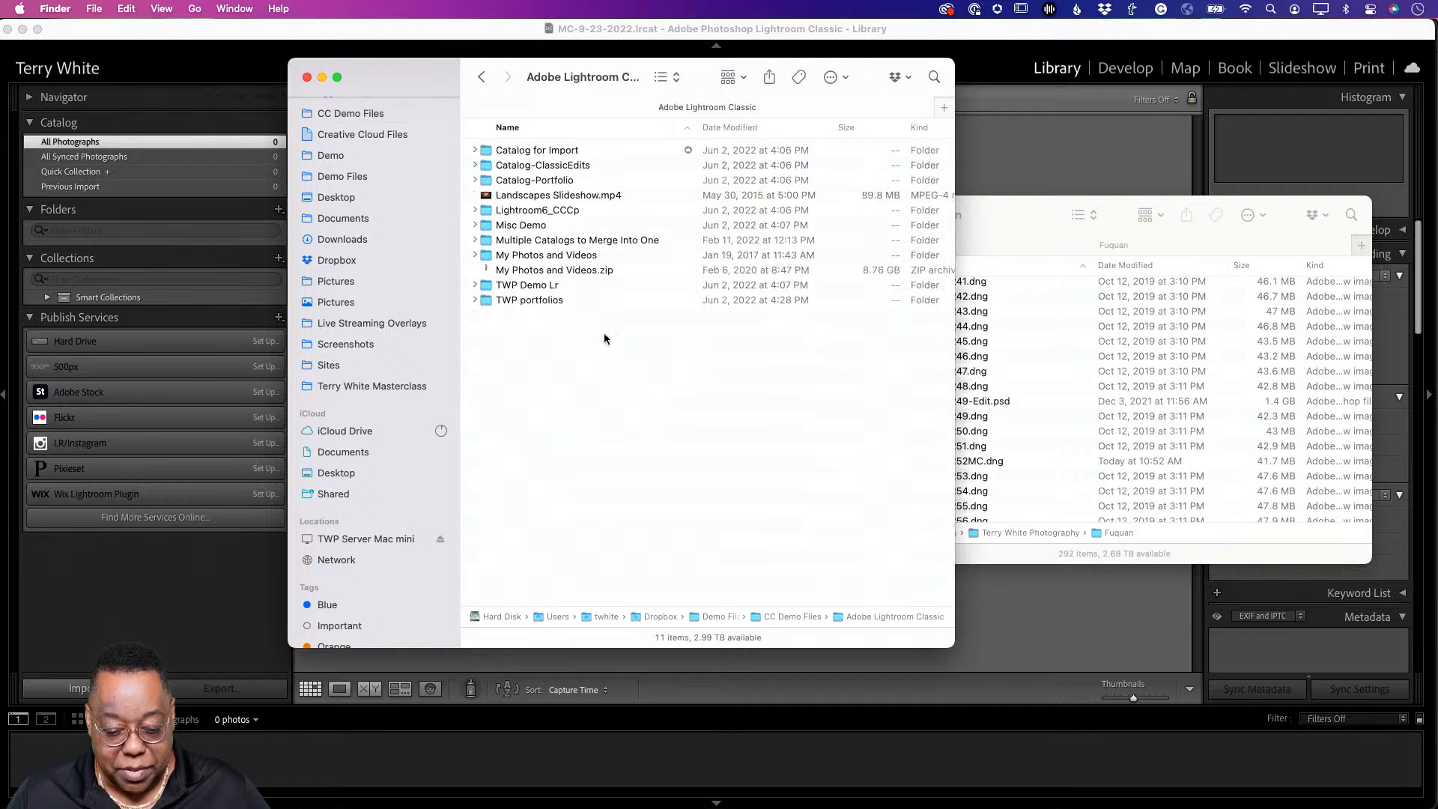
{"action": "left_click", "coordinate": [489, 257]}
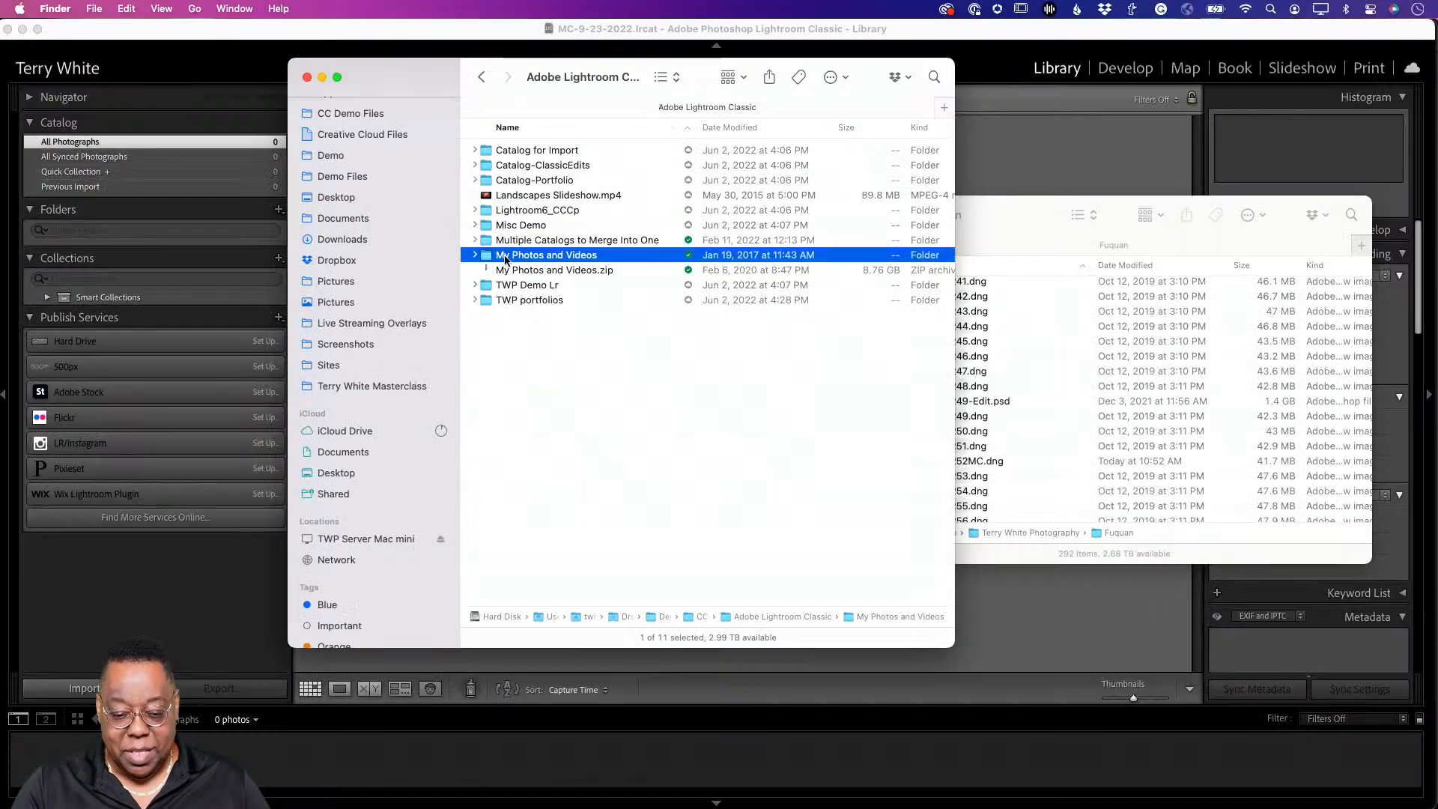
{"action": "double_click", "coordinate": [505, 255]}
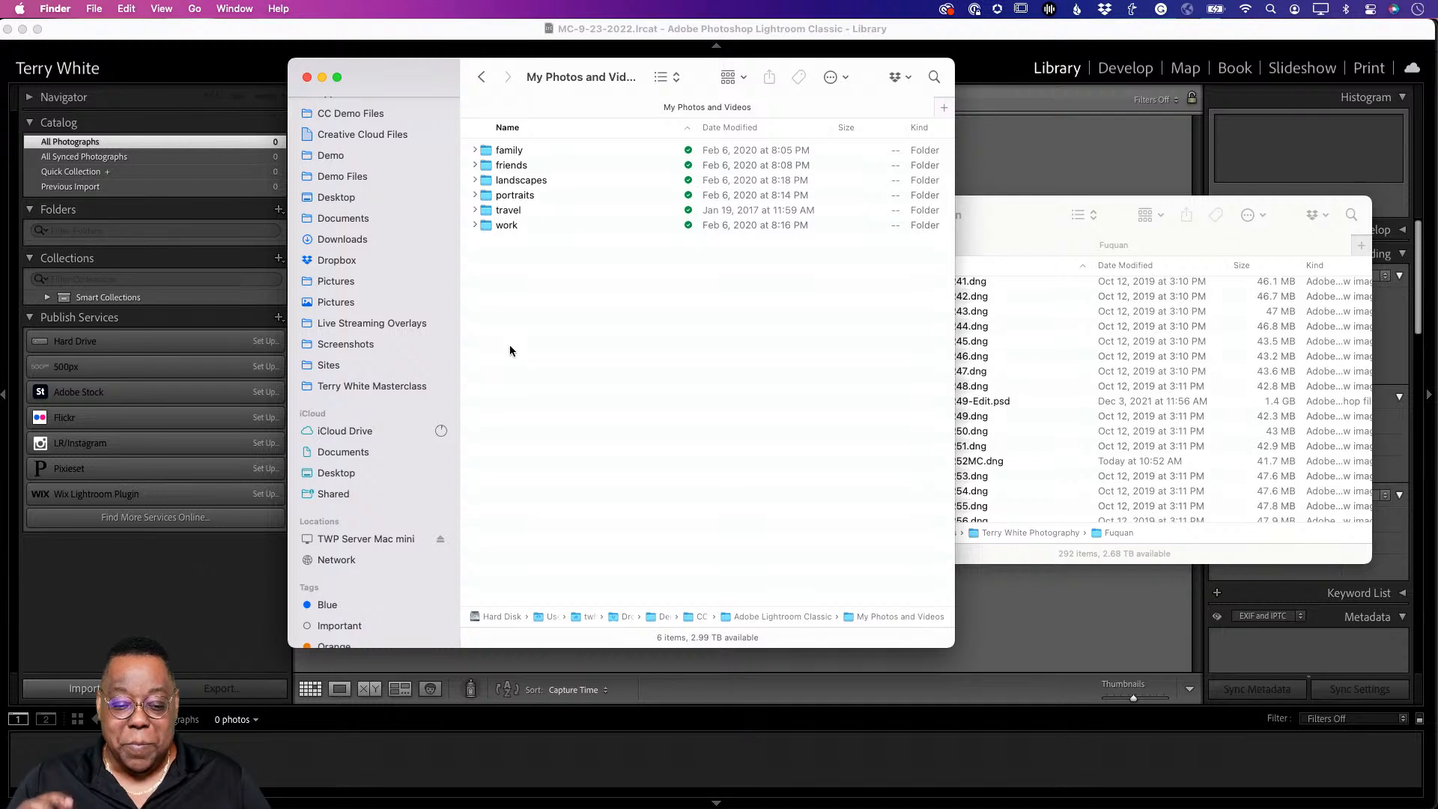
Step: Look through the family folder's subfolders, including the Family Reunion 2010 photos, and collapse each subfolder again
{"action": "left_click", "coordinate": [474, 150]}
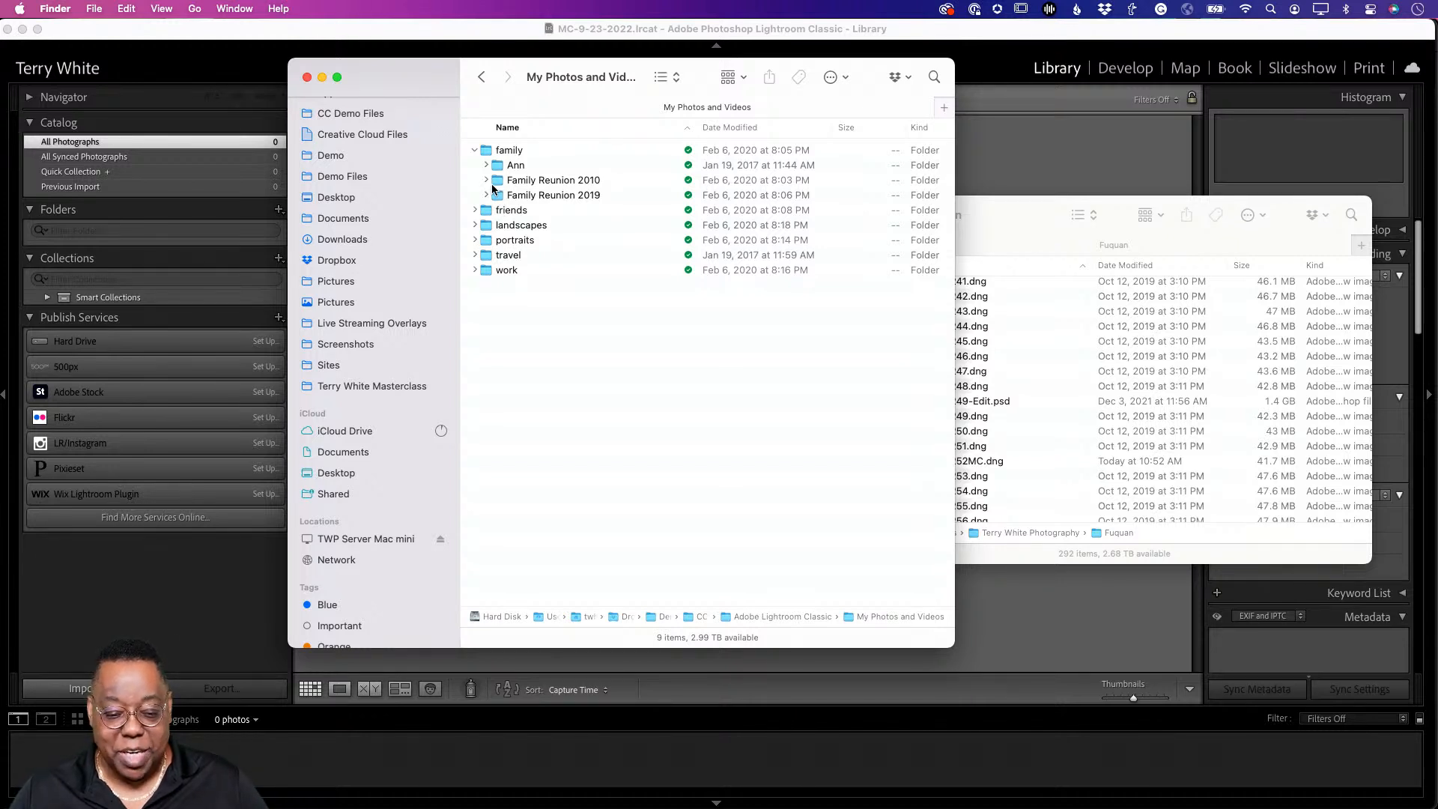
{"action": "left_click", "coordinate": [487, 181]}
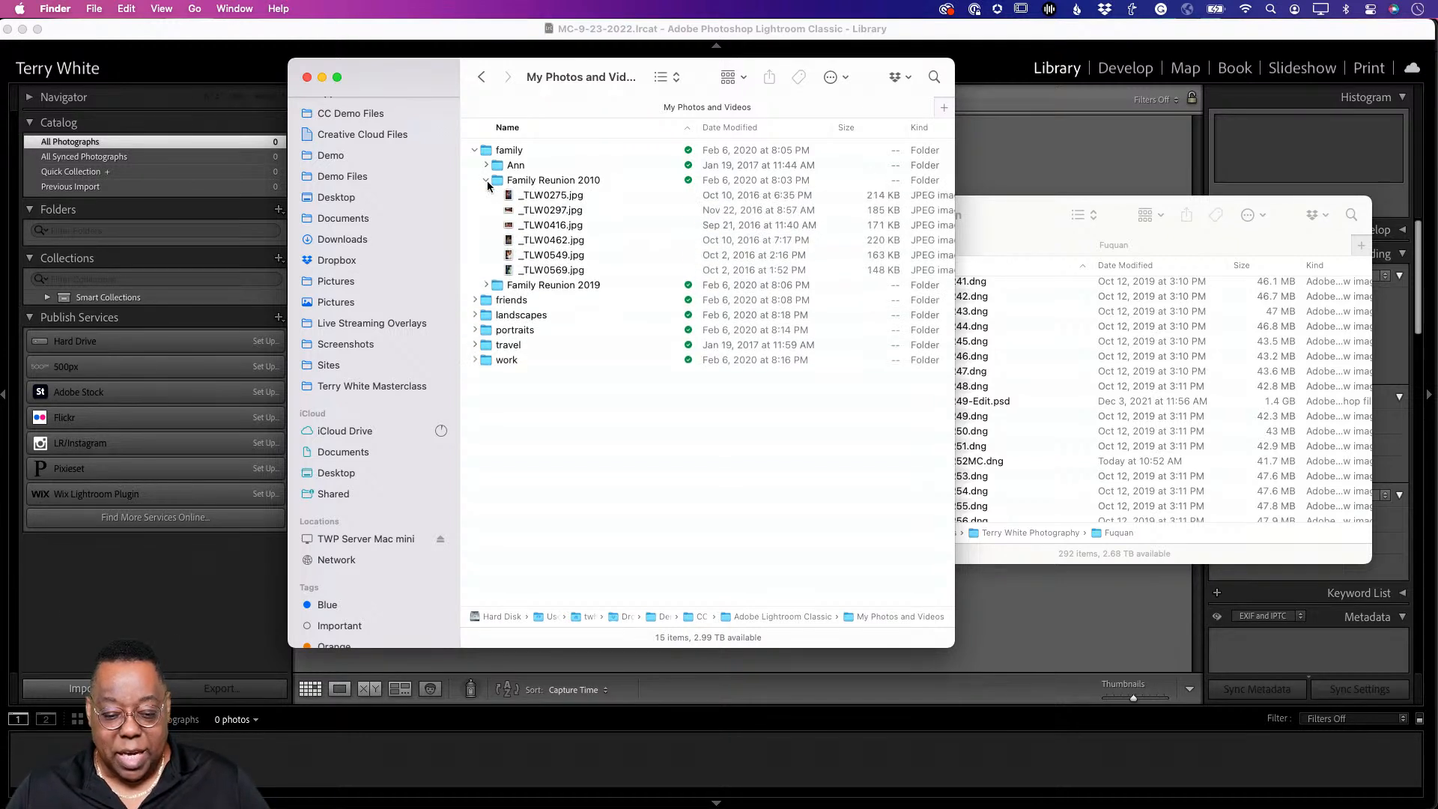
{"action": "left_click", "coordinate": [487, 182]}
{"action": "left_click", "coordinate": [486, 195]}
{"action": "left_click", "coordinate": [487, 194]}
{"action": "left_click", "coordinate": [485, 165]}
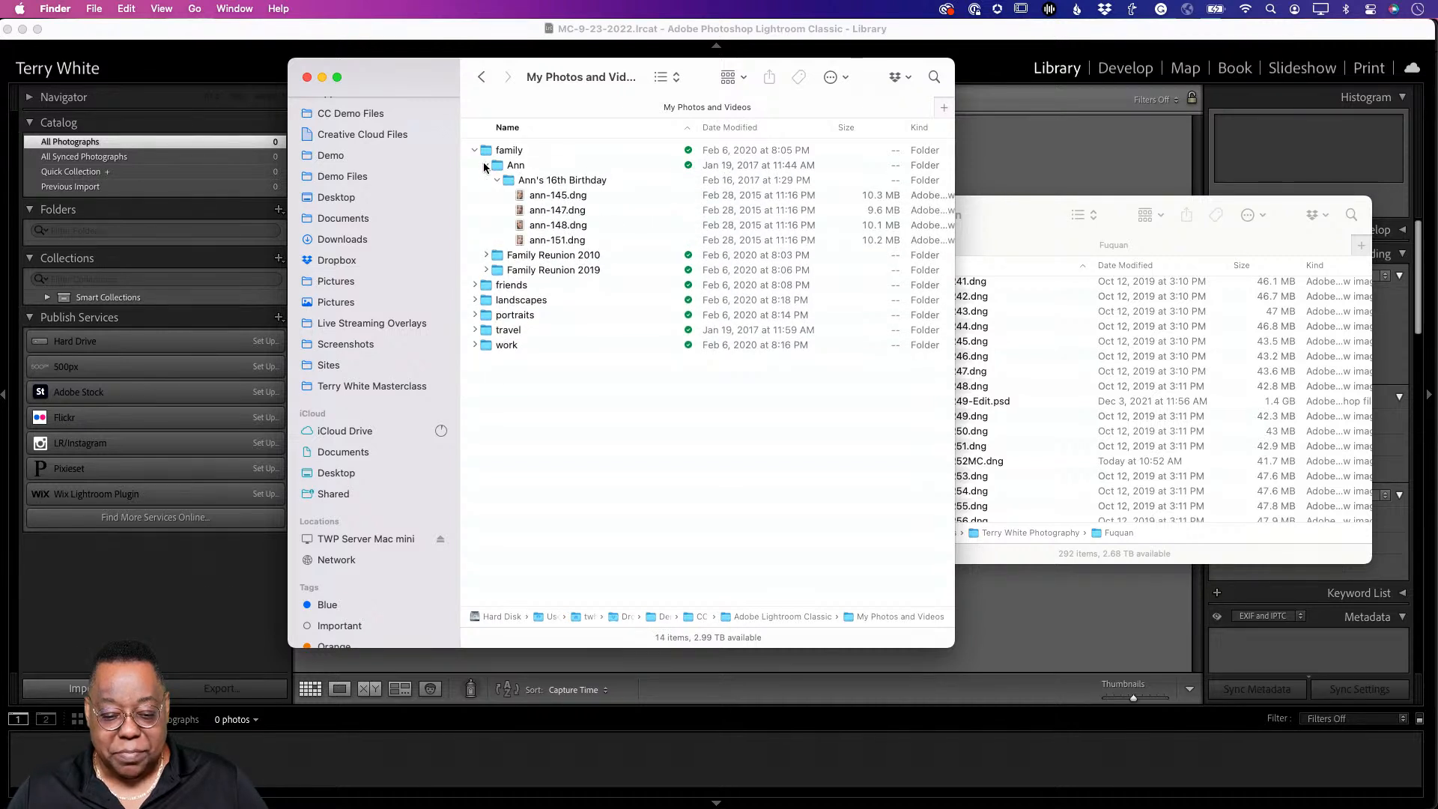
{"action": "left_click", "coordinate": [485, 166]}
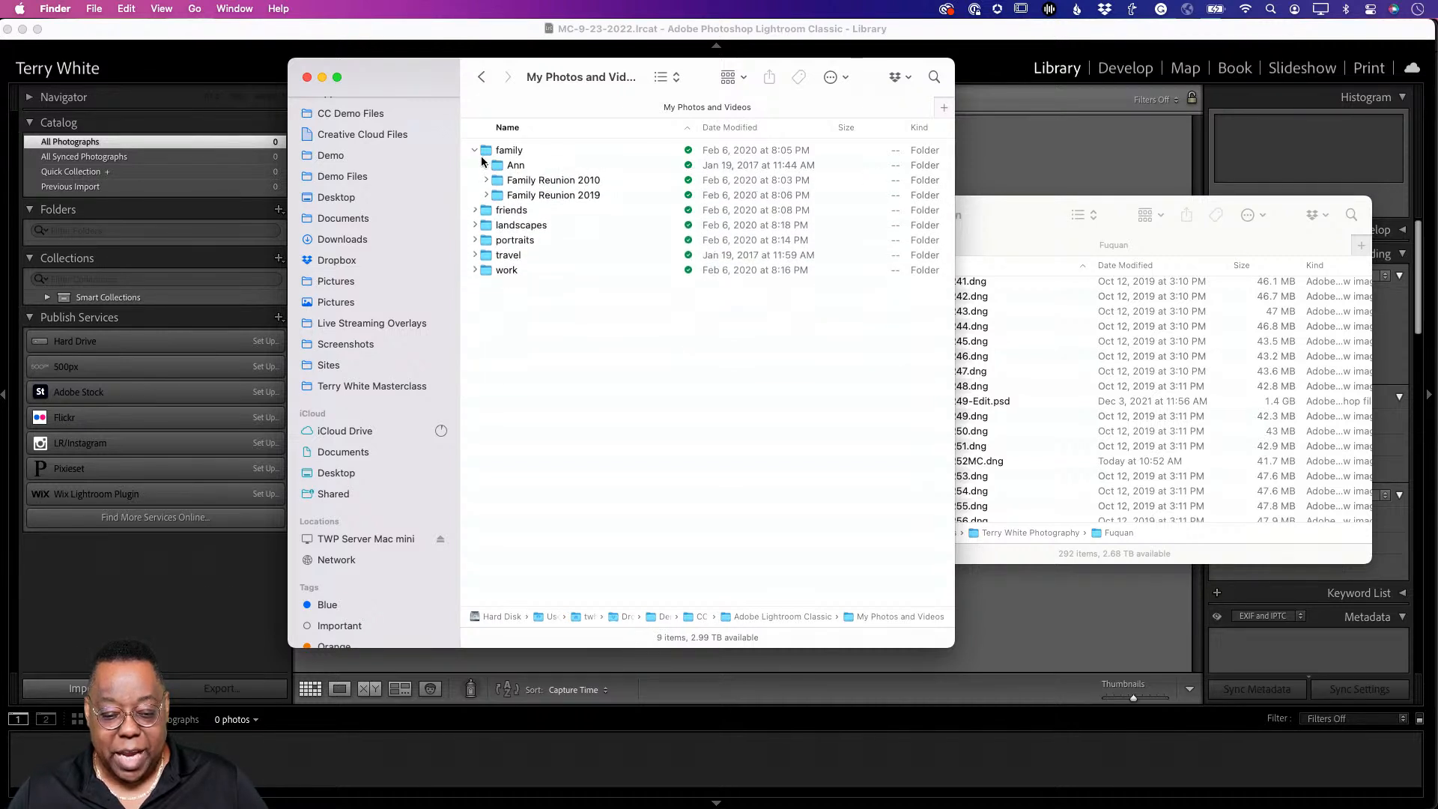
Step: Examine how the landscapes, portraits, travel and work folders are subdivided, including the Iceland 2016 folder inside landscapes
{"action": "left_click", "coordinate": [477, 212]}
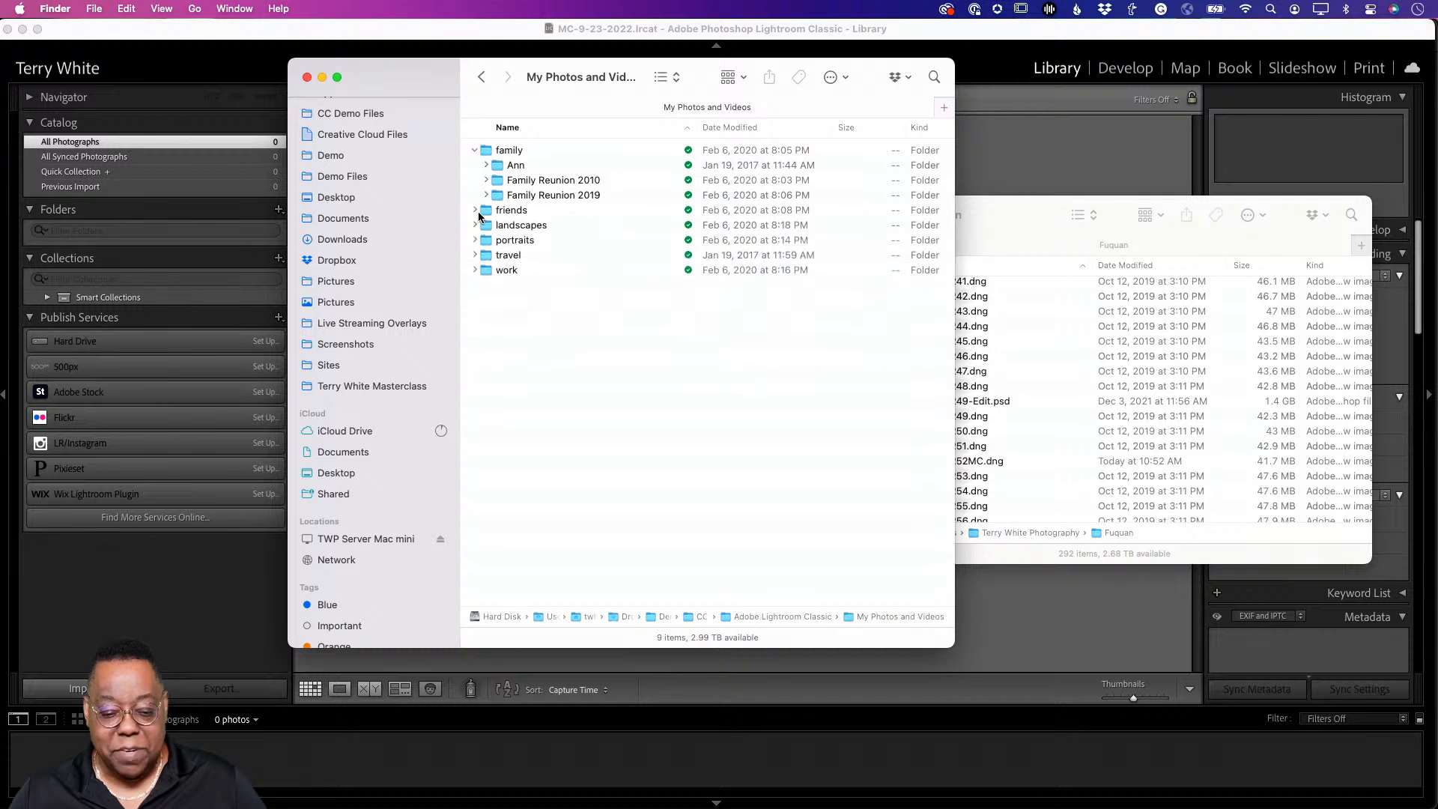
{"action": "left_click", "coordinate": [475, 226]}
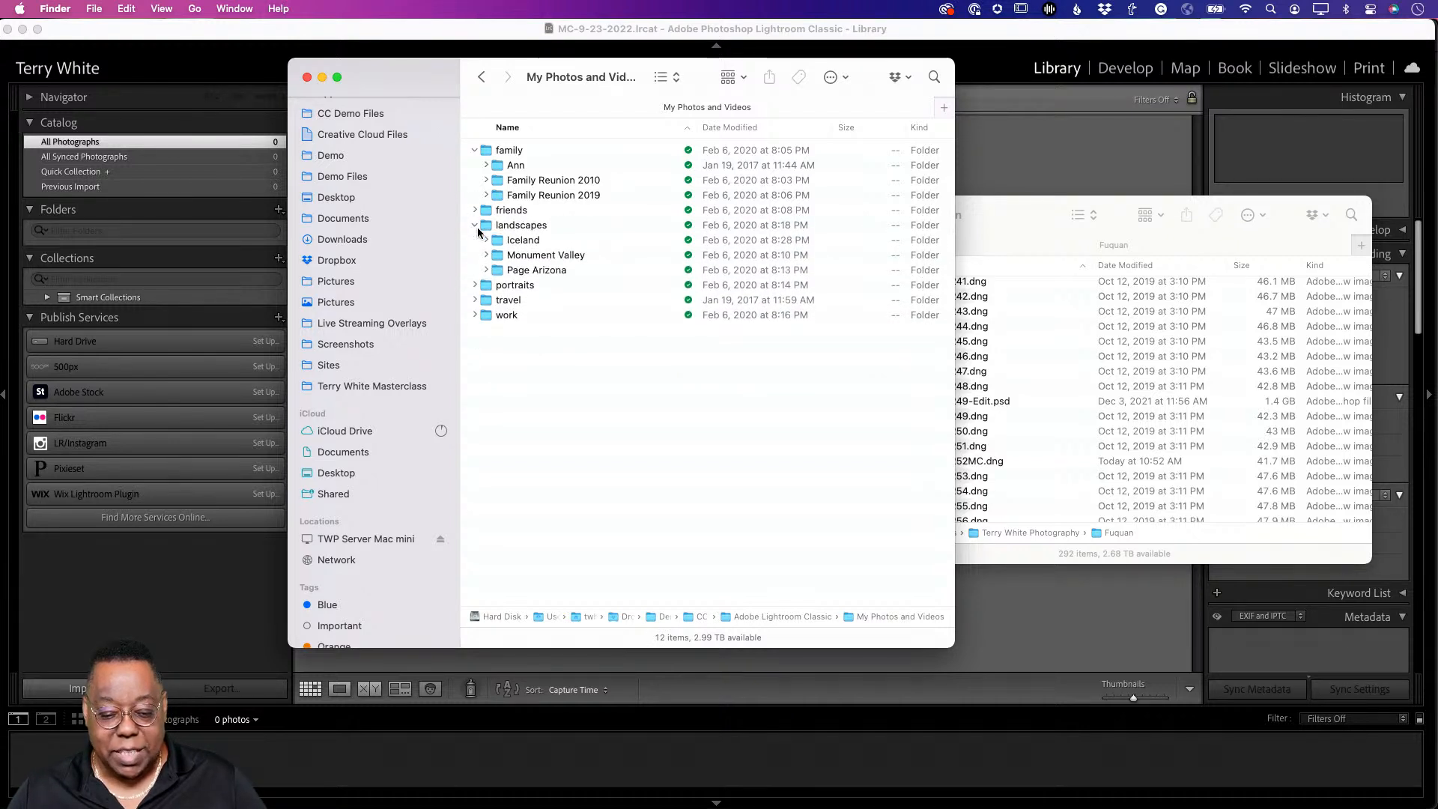
{"action": "left_click", "coordinate": [486, 240]}
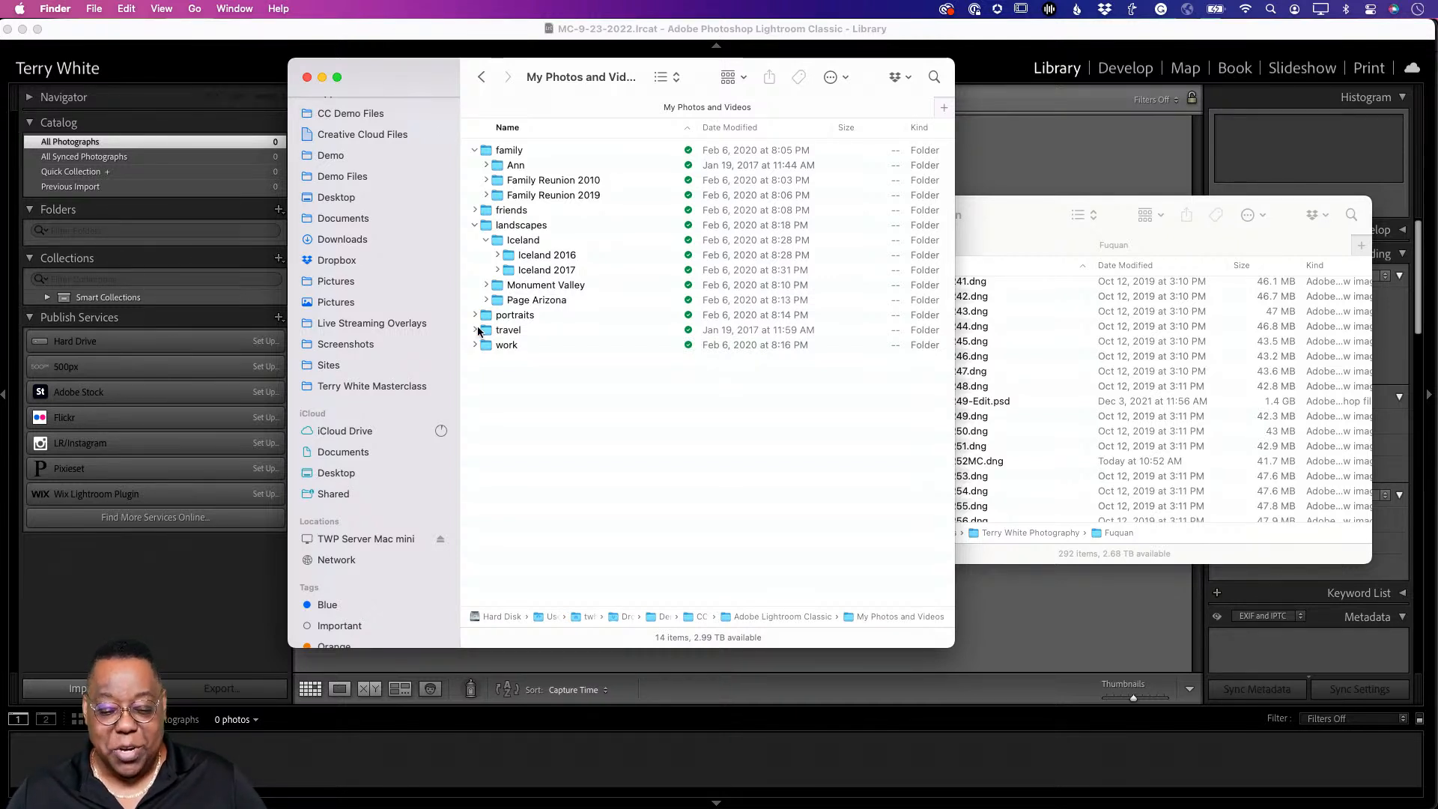
{"action": "left_click", "coordinate": [497, 255]}
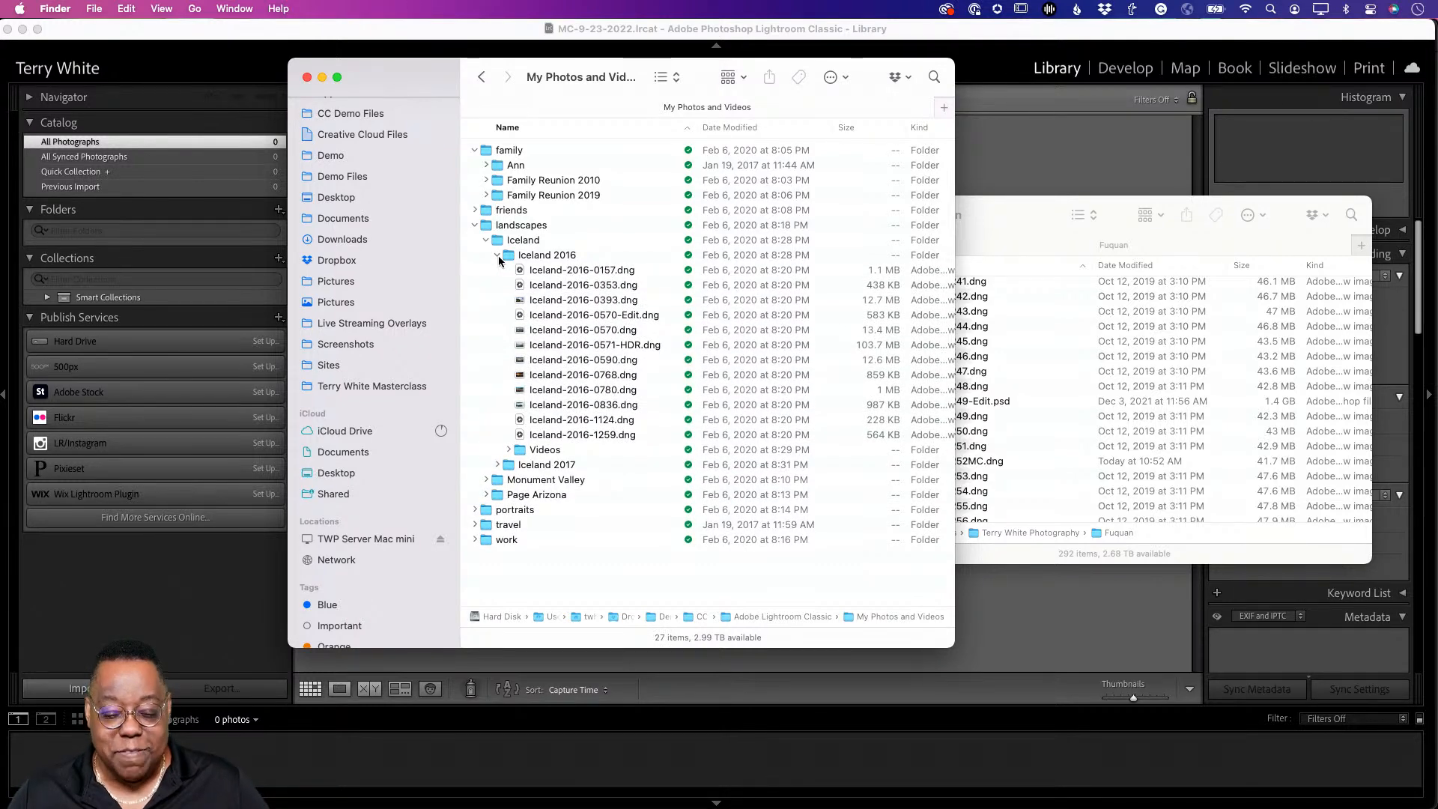
{"action": "left_click", "coordinate": [498, 255]}
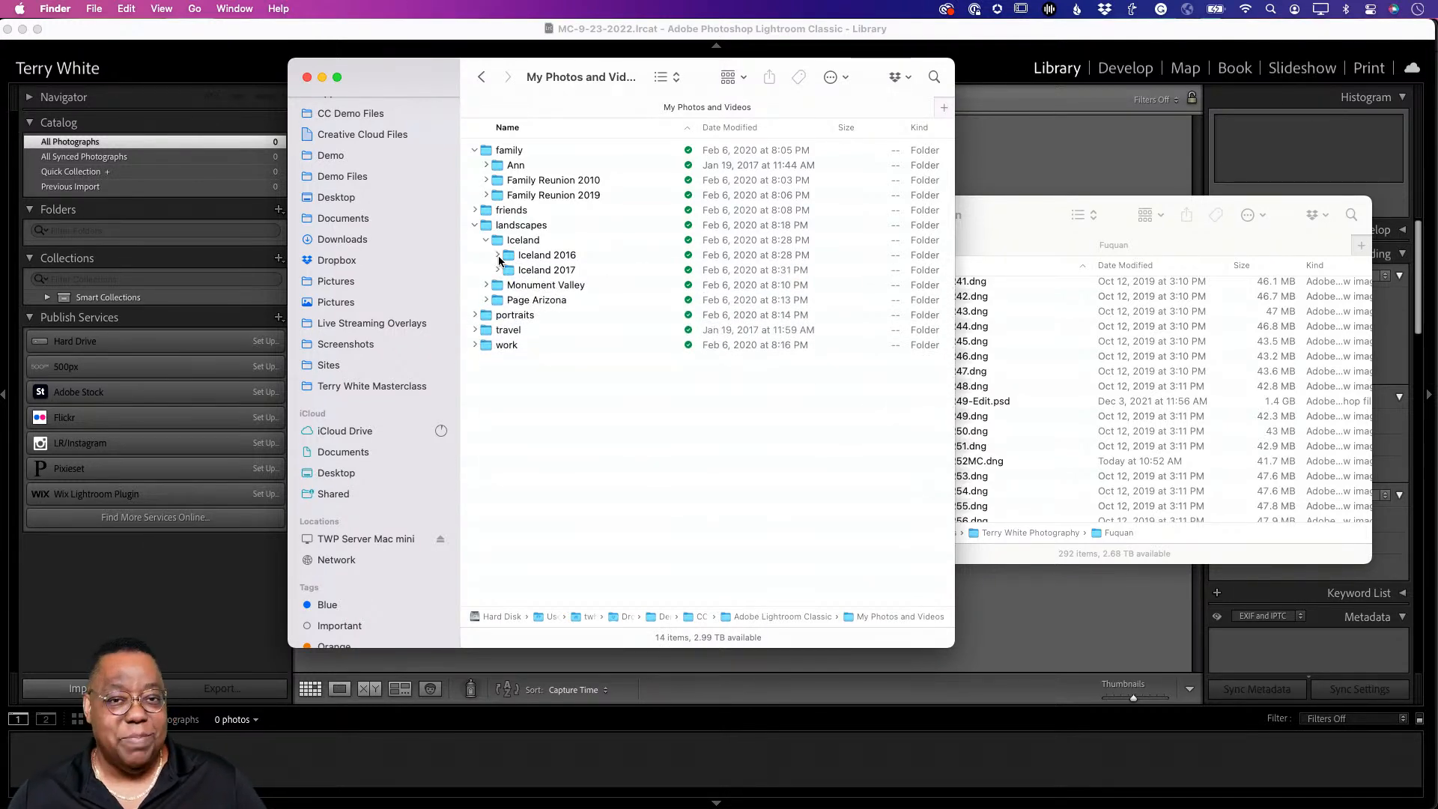
{"action": "left_click", "coordinate": [497, 255]}
{"action": "left_click", "coordinate": [498, 255]}
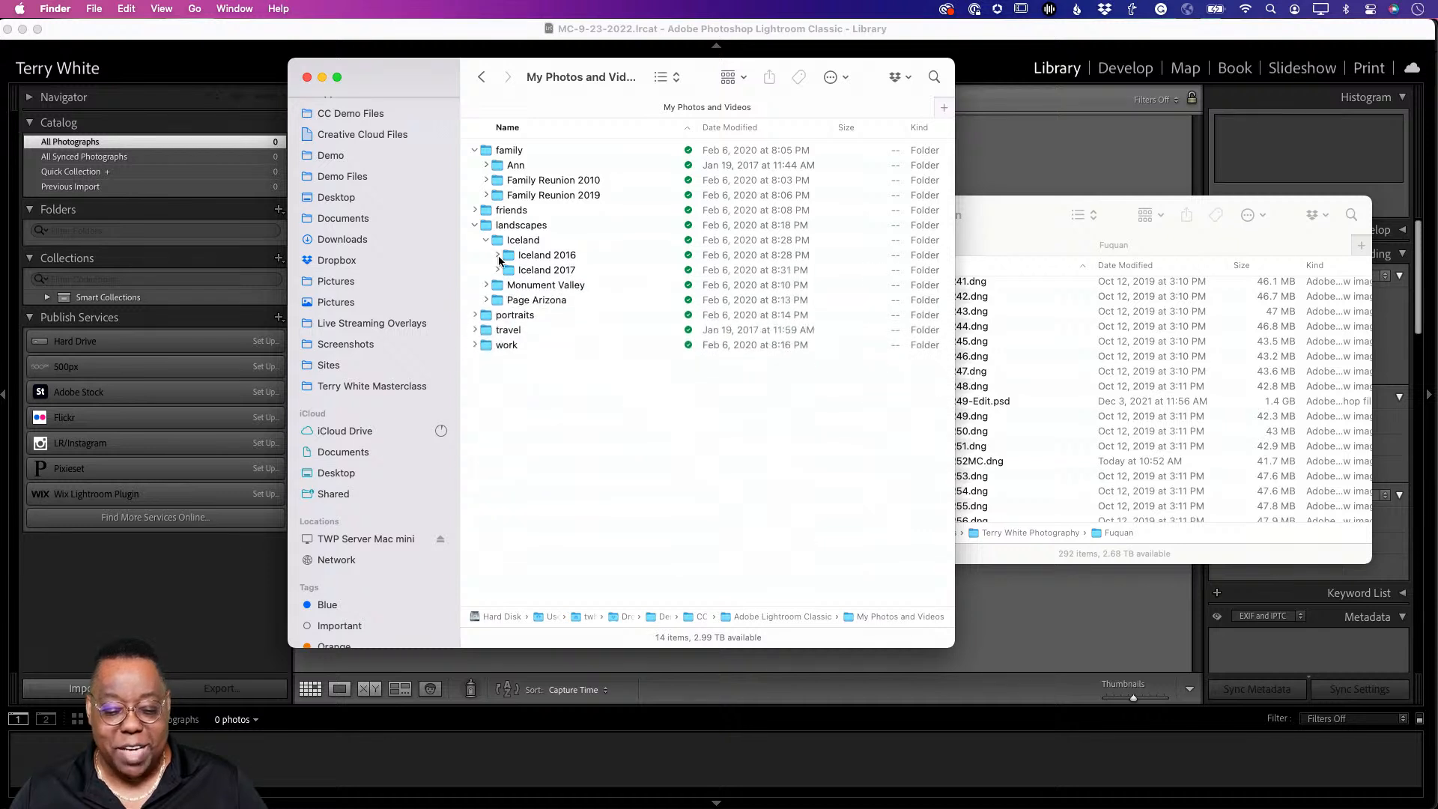
{"action": "left_click", "coordinate": [475, 315]}
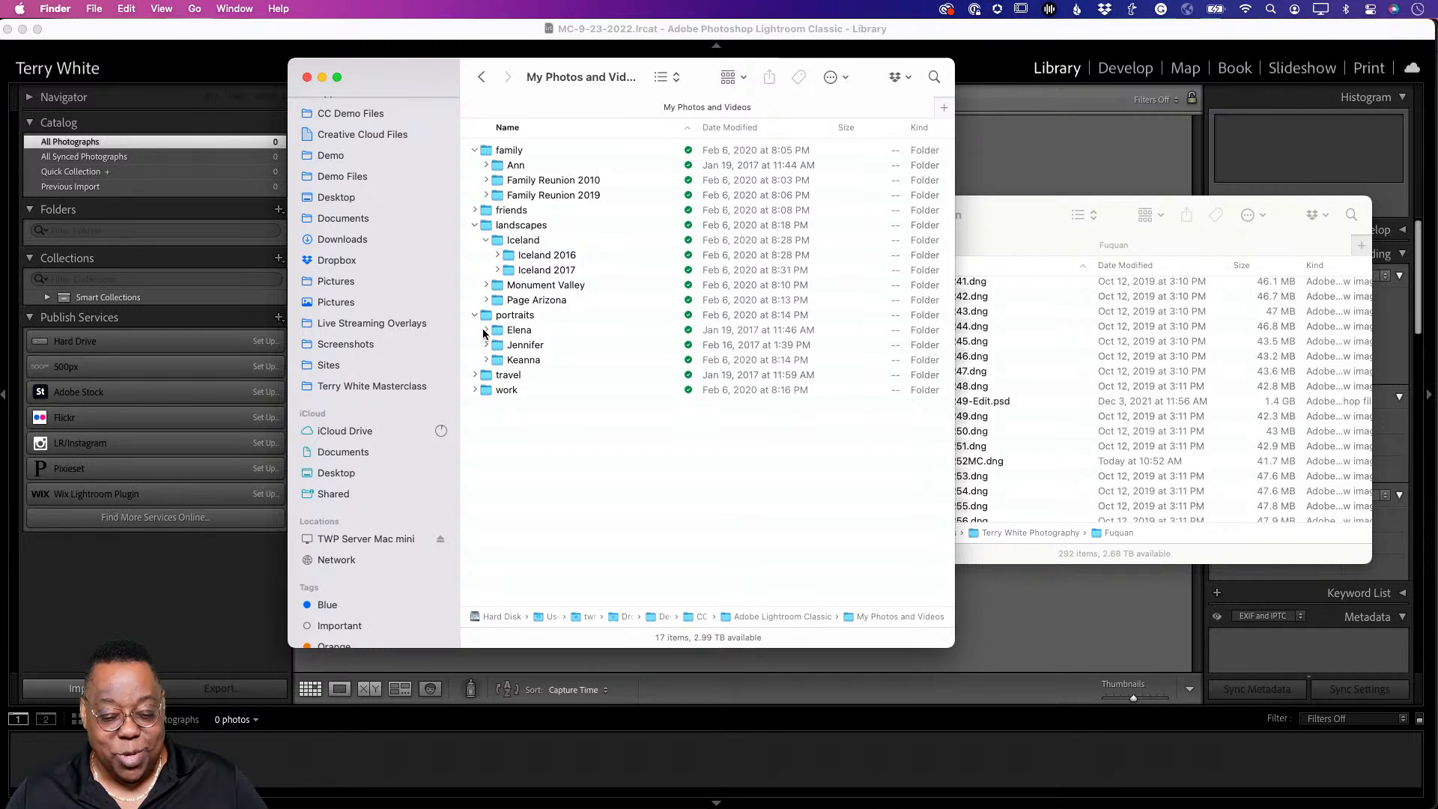
{"action": "left_click", "coordinate": [476, 376]}
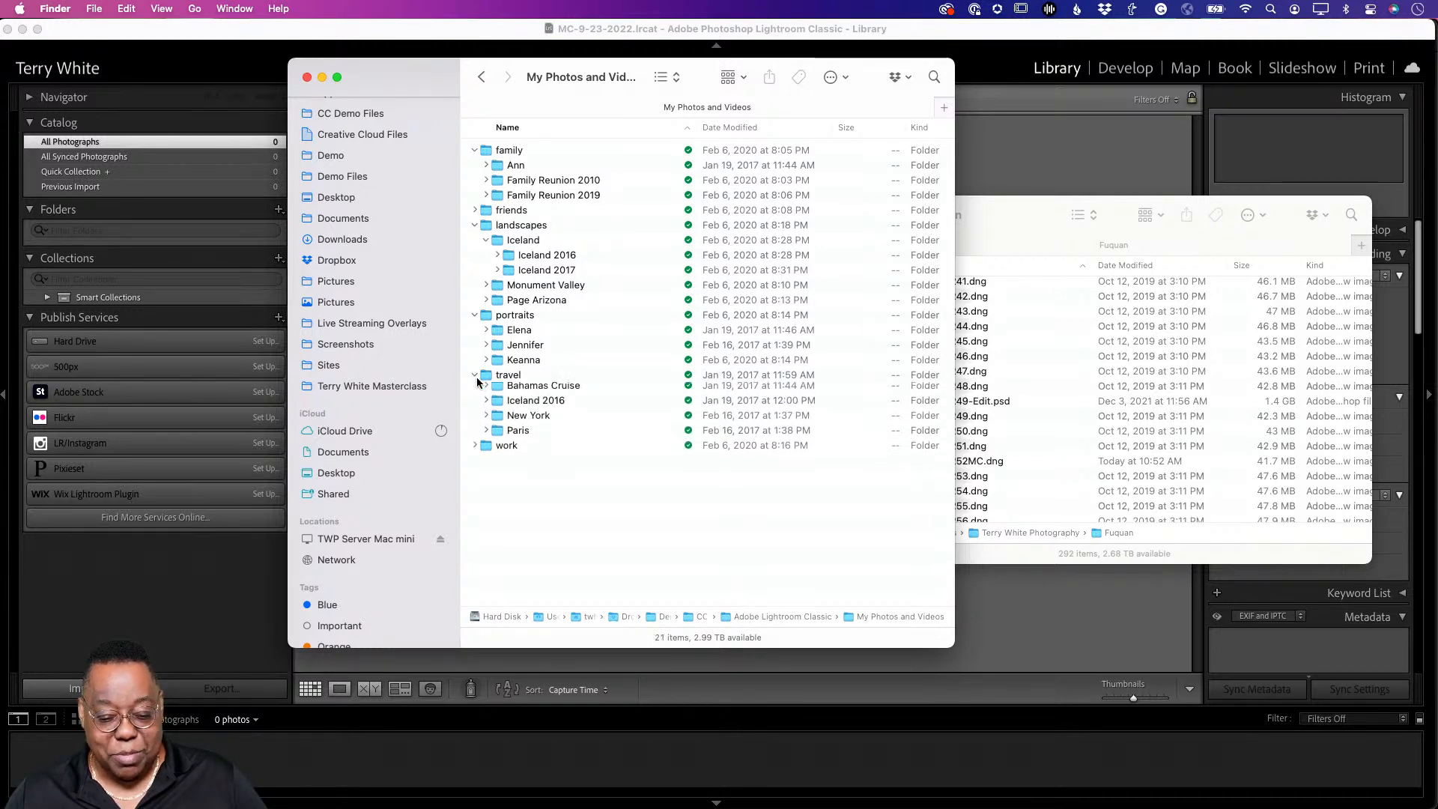
{"action": "left_click", "coordinate": [476, 450]}
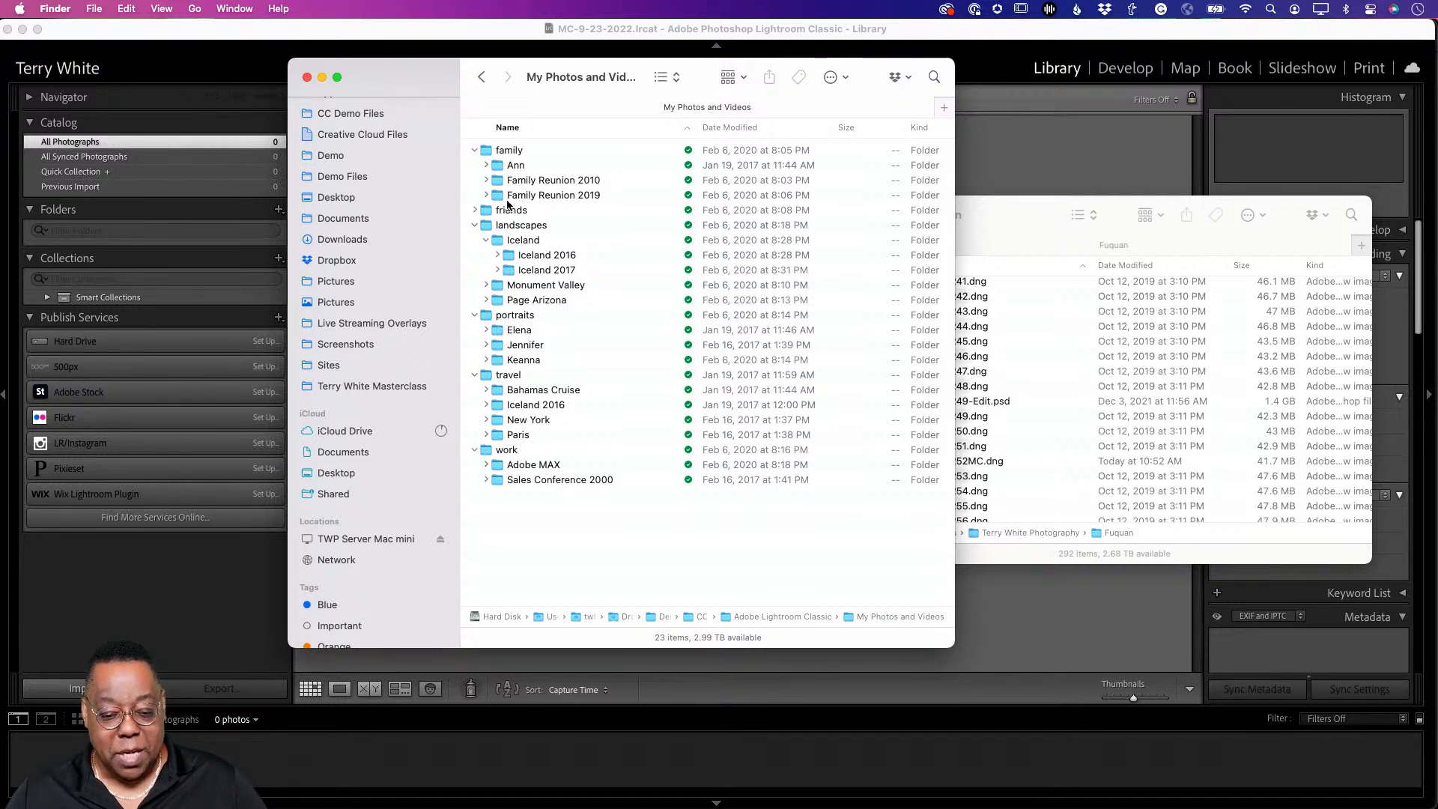
Step: Collapse the family, landscapes, portraits, travel and work folders so that only the top-level categories are listed
{"action": "left_click", "coordinate": [475, 150]}
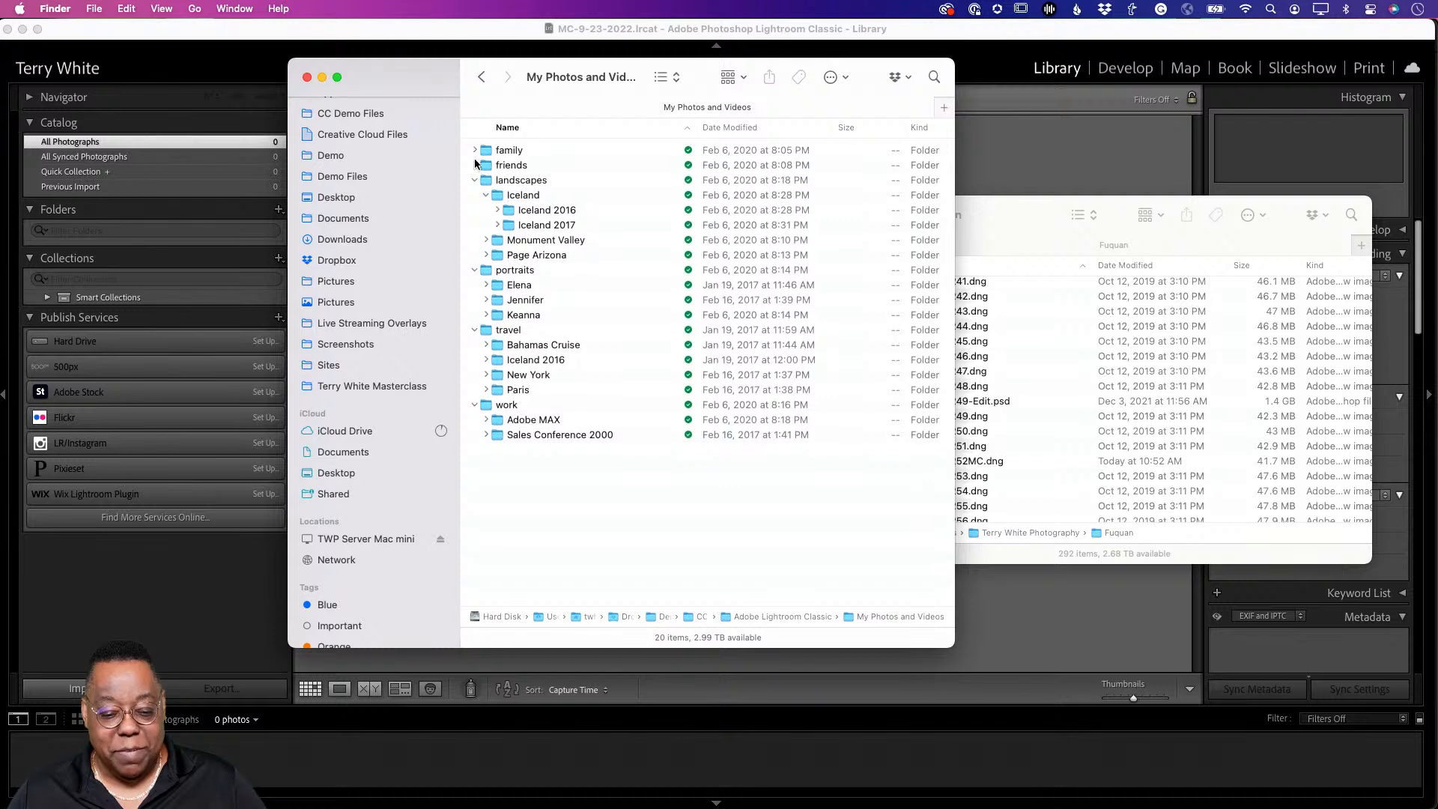
{"action": "left_click", "coordinate": [473, 181]}
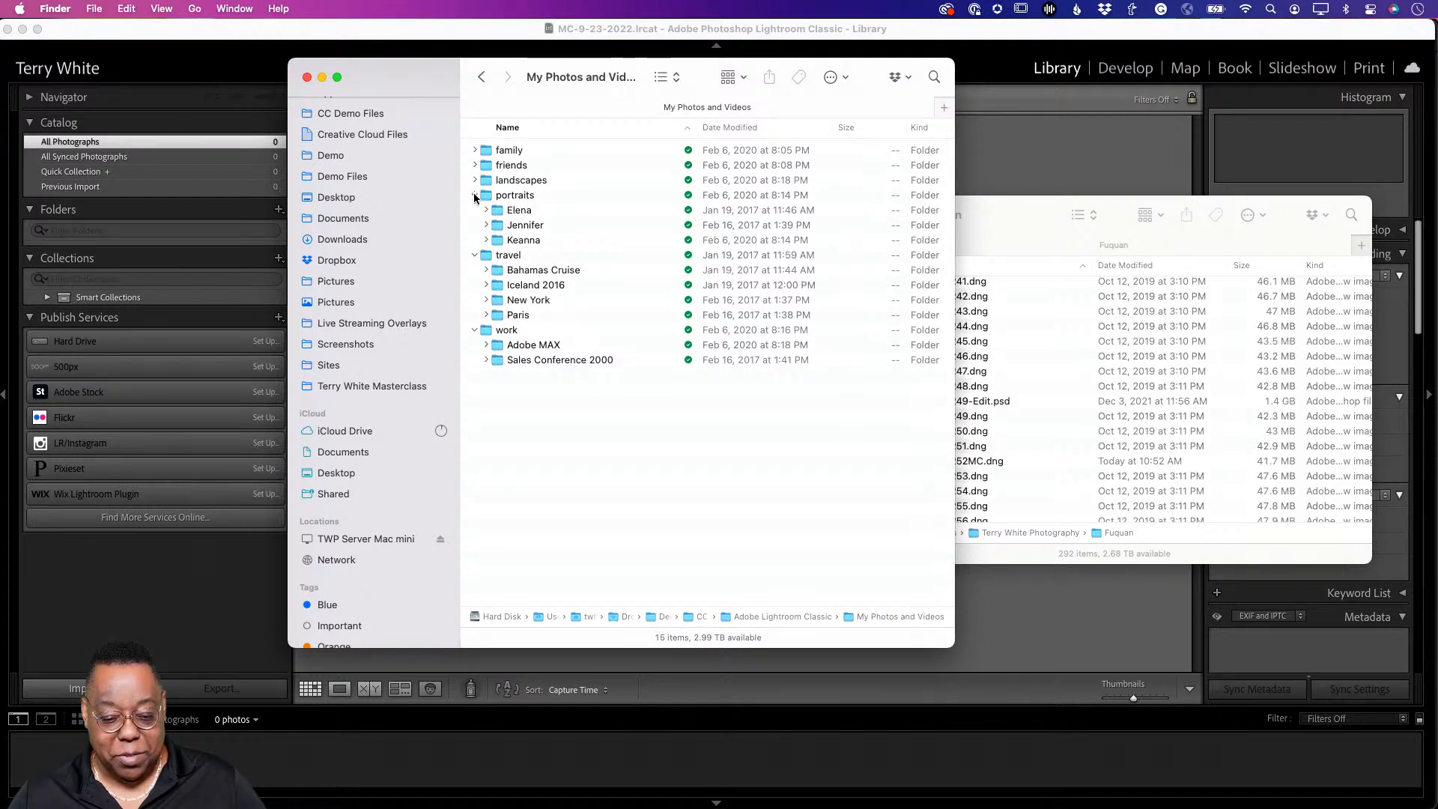
{"action": "left_click", "coordinate": [474, 195]}
{"action": "left_click", "coordinate": [475, 211]}
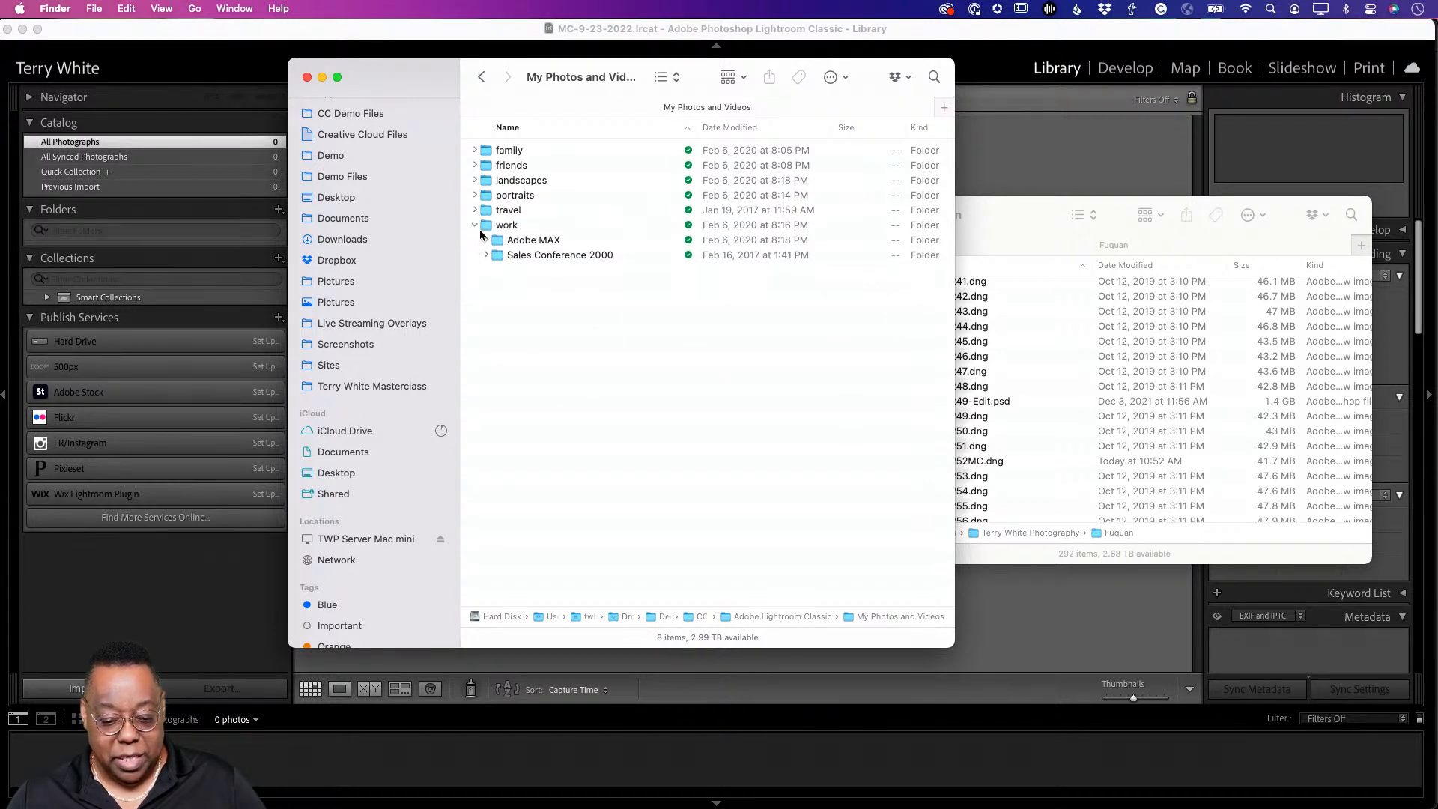
{"action": "left_click", "coordinate": [475, 225]}
Step: Create a new folder inside the family folder, name it with the person's first name, and expand it
{"action": "double_click", "coordinate": [509, 150]}
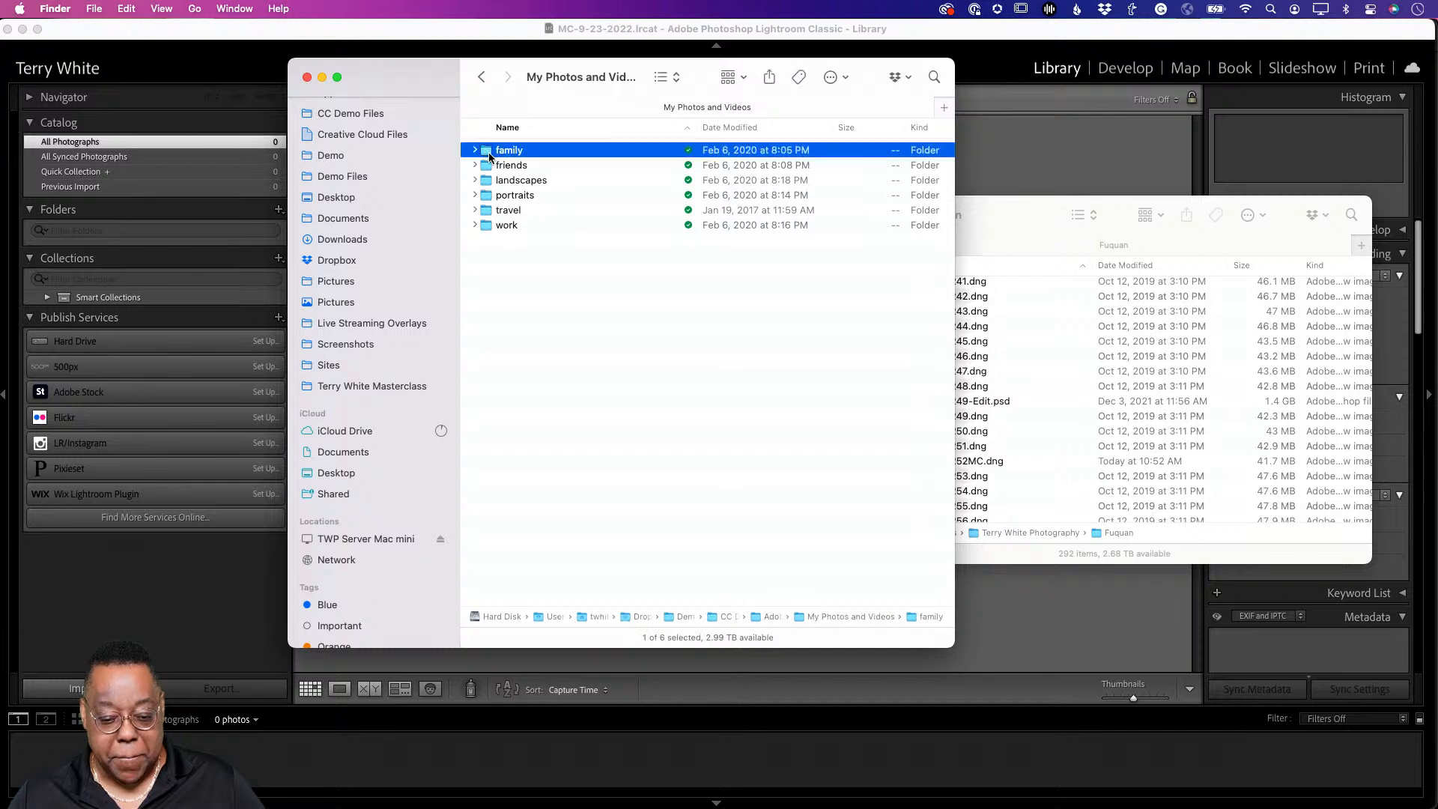
{"action": "key", "text": "super+shift+n"}
{"action": "type", "text": "Terry"}
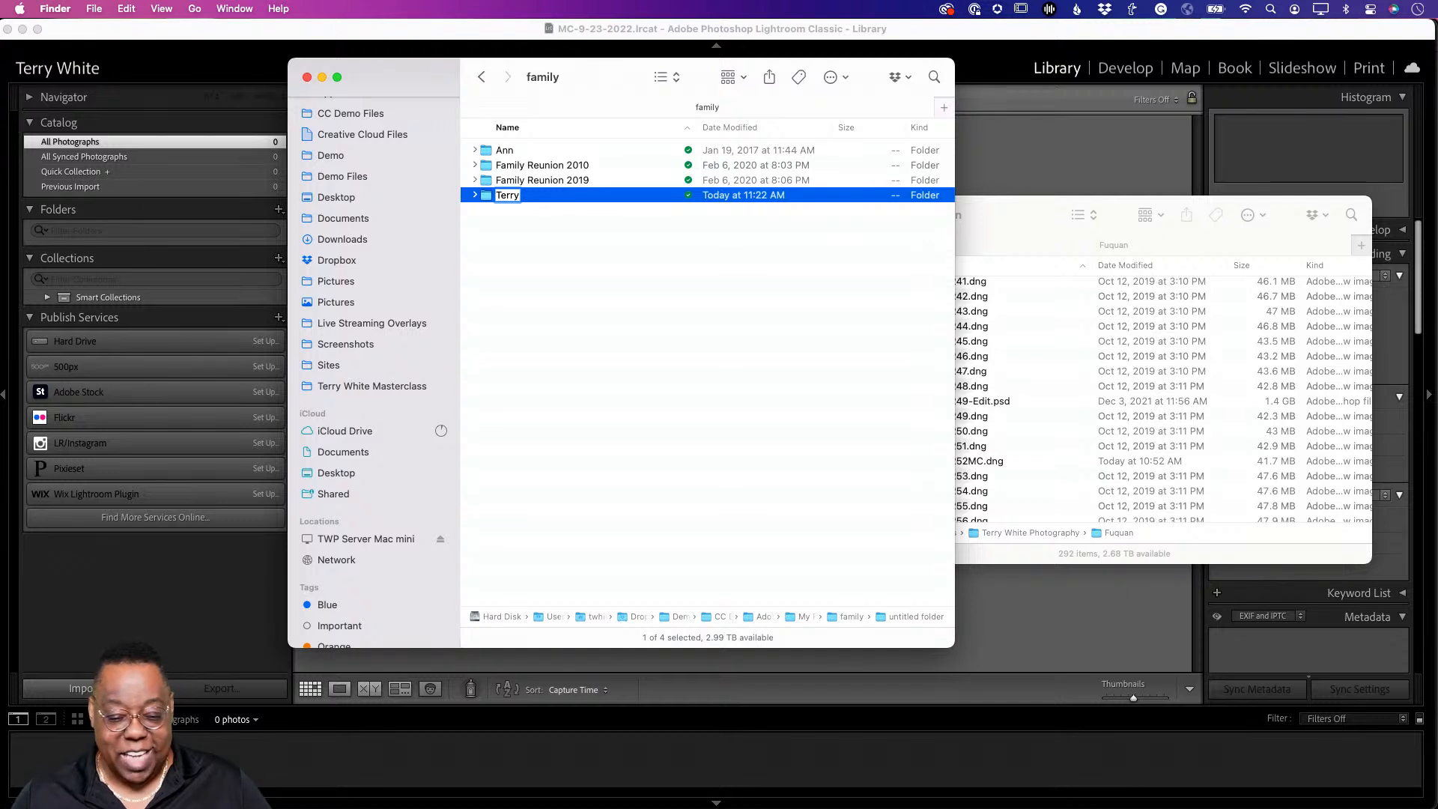
{"action": "key", "text": "Return"}
{"action": "left_click", "coordinate": [474, 195]}
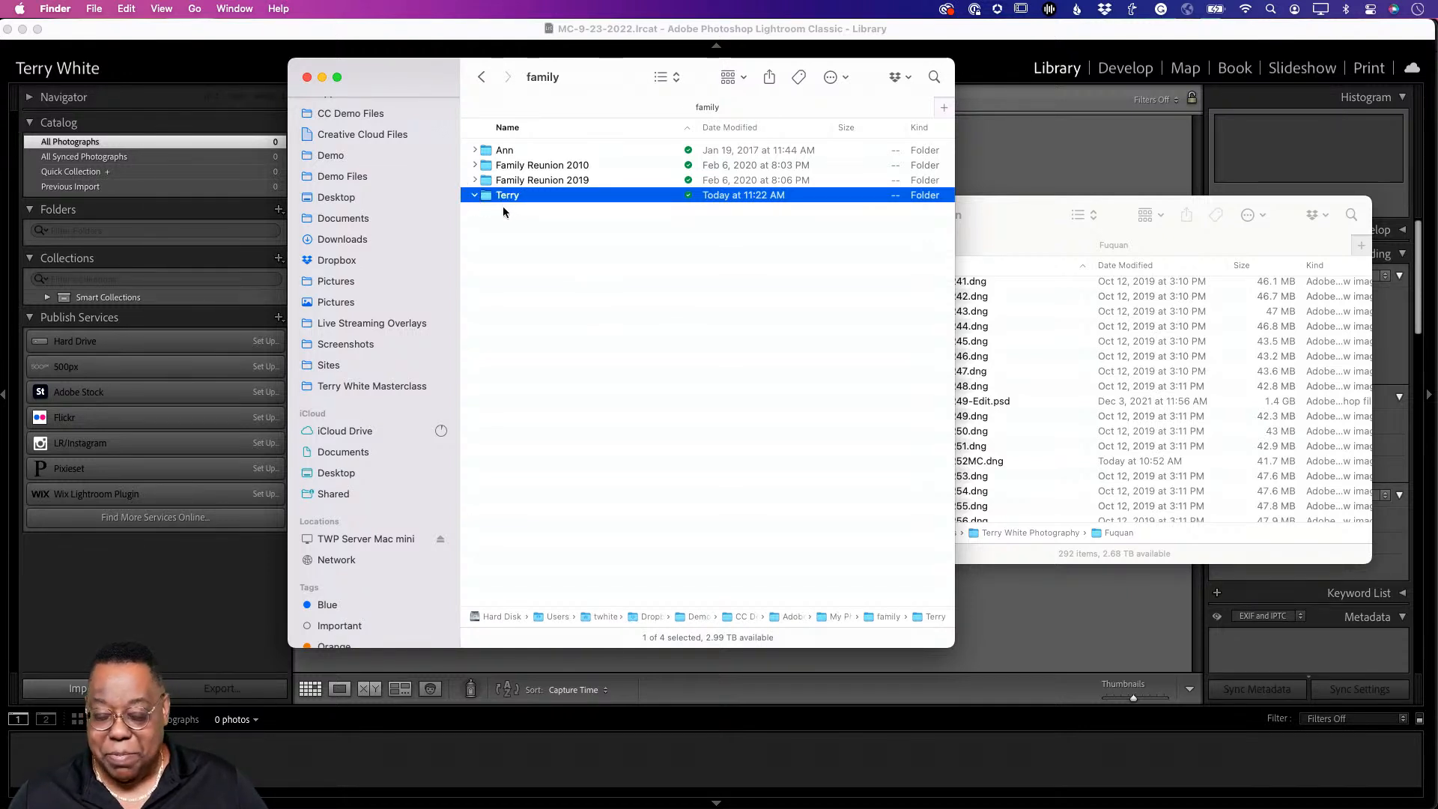
Step: Go back up to the Adobe Lightroom Classic folder and bring My Photos and Videos into Lightroom Classic for import
{"action": "left_click", "coordinate": [480, 77]}
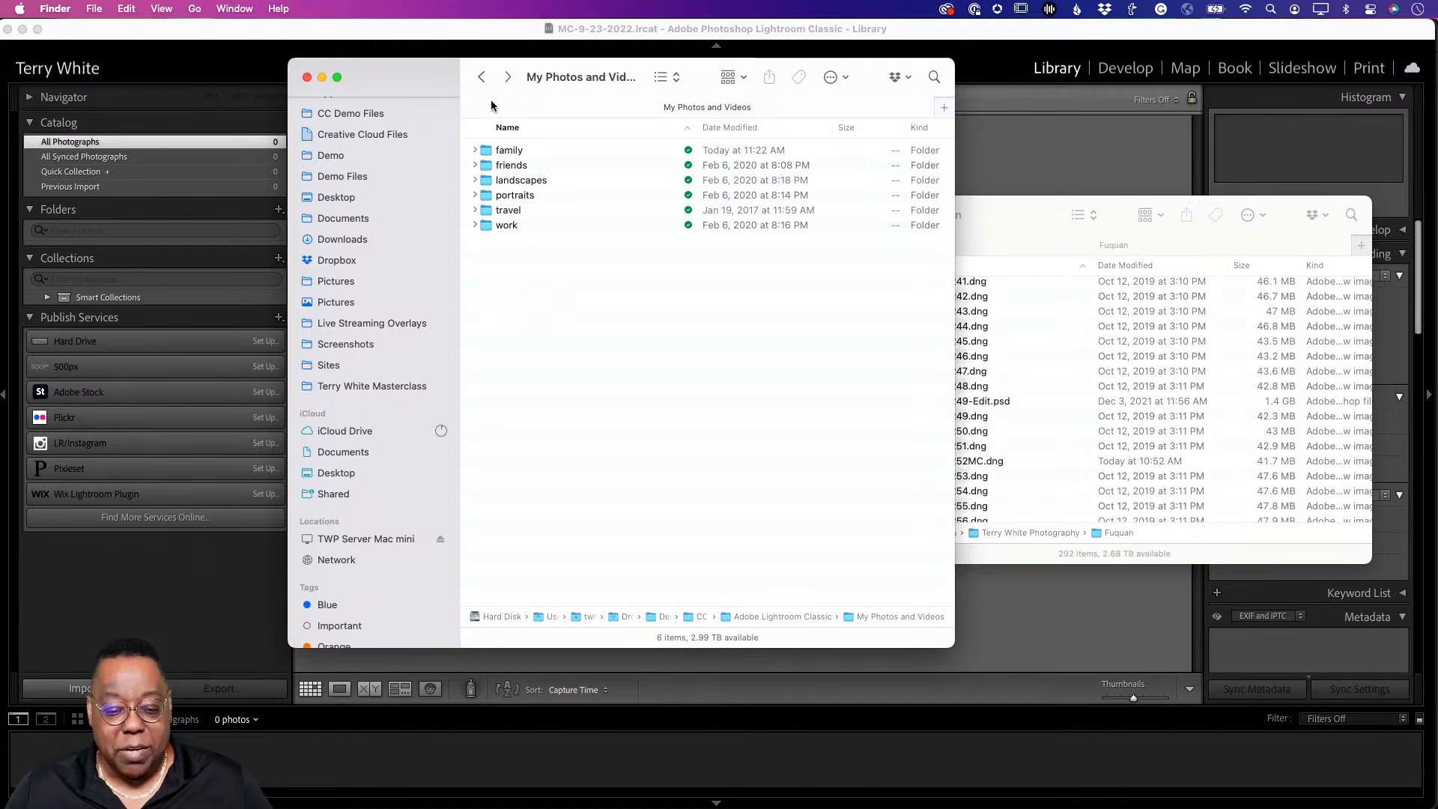
{"action": "left_click", "coordinate": [481, 77]}
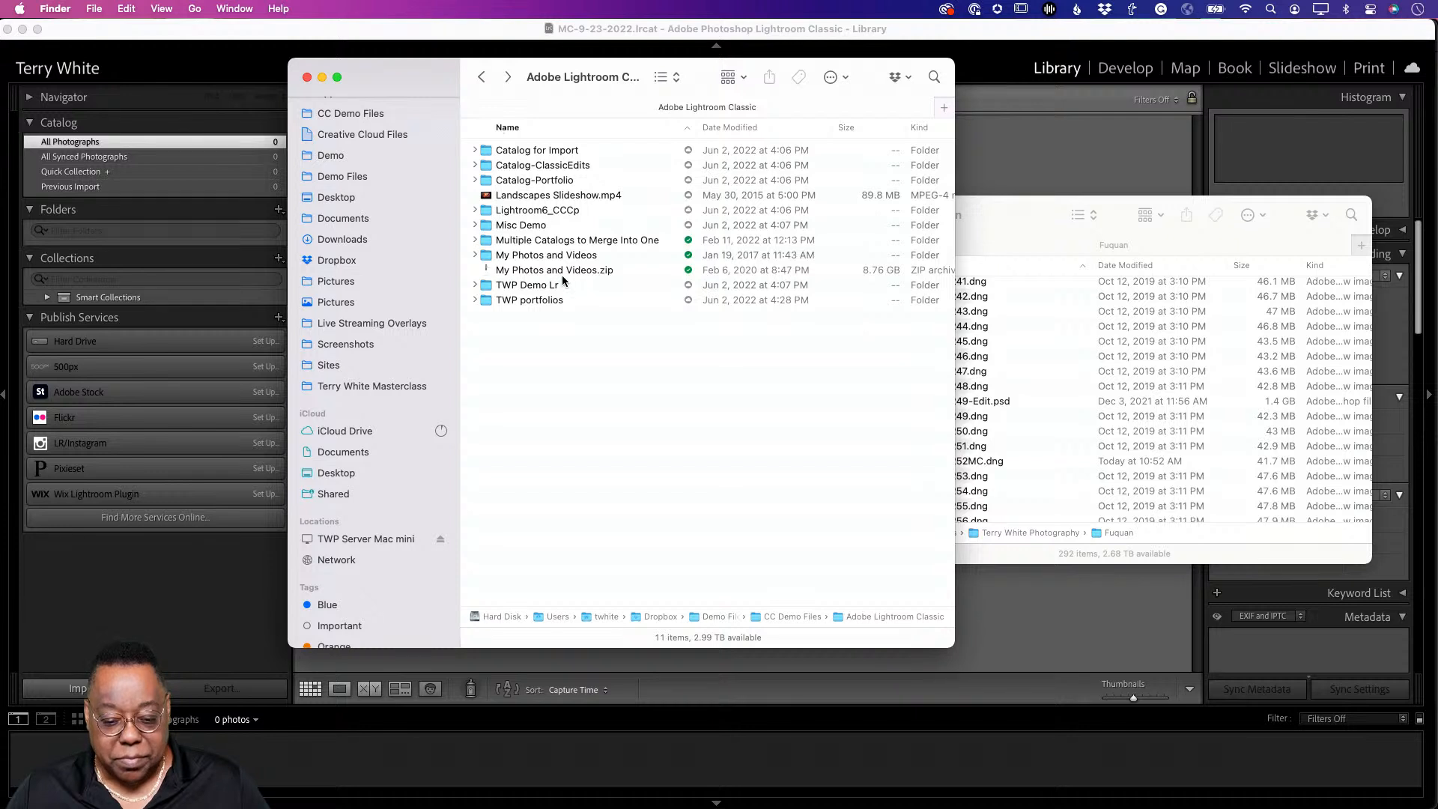
{"action": "left_click", "coordinate": [505, 255]}
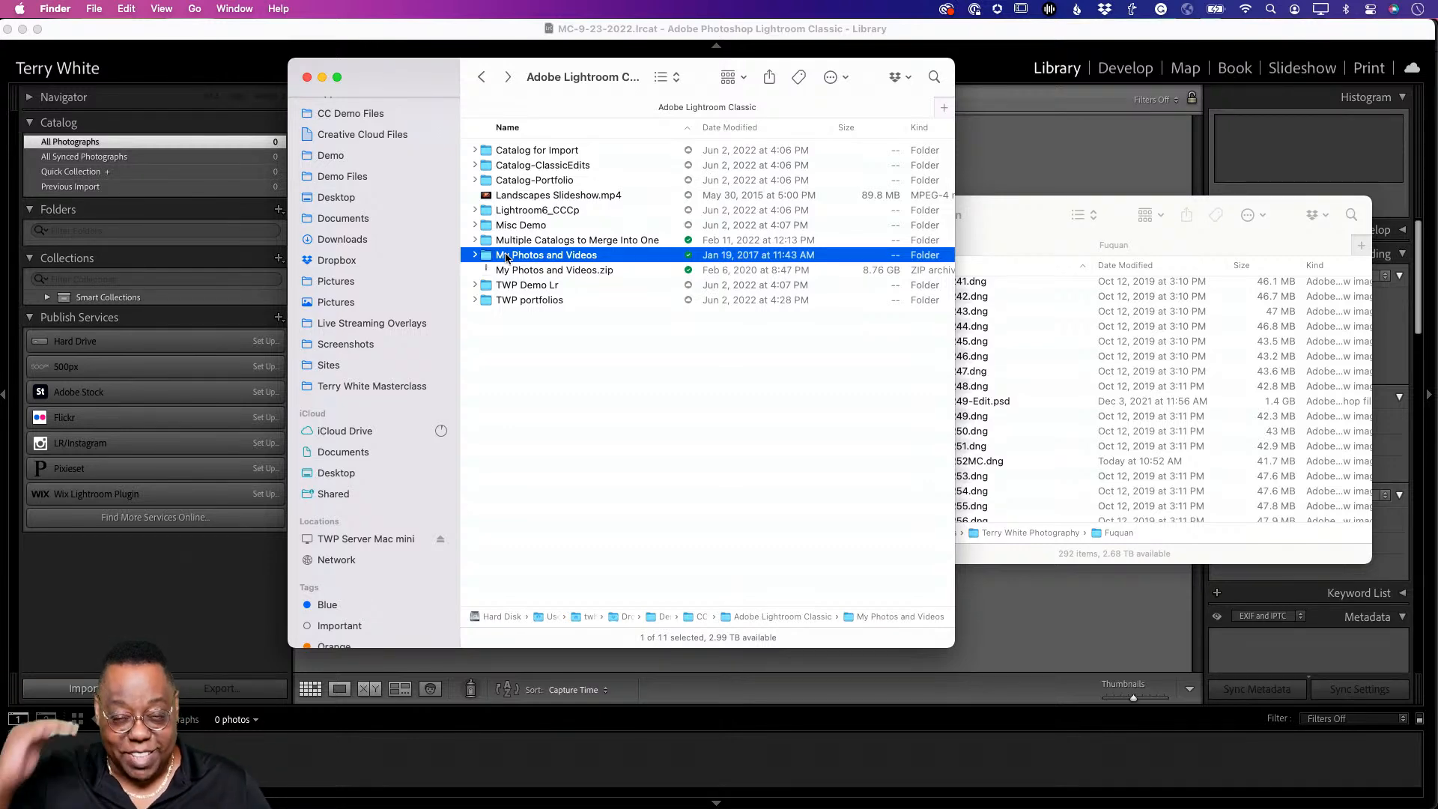
{"action": "left_click_drag", "start_coordinate": [506, 257], "coordinate": [252, 793]}
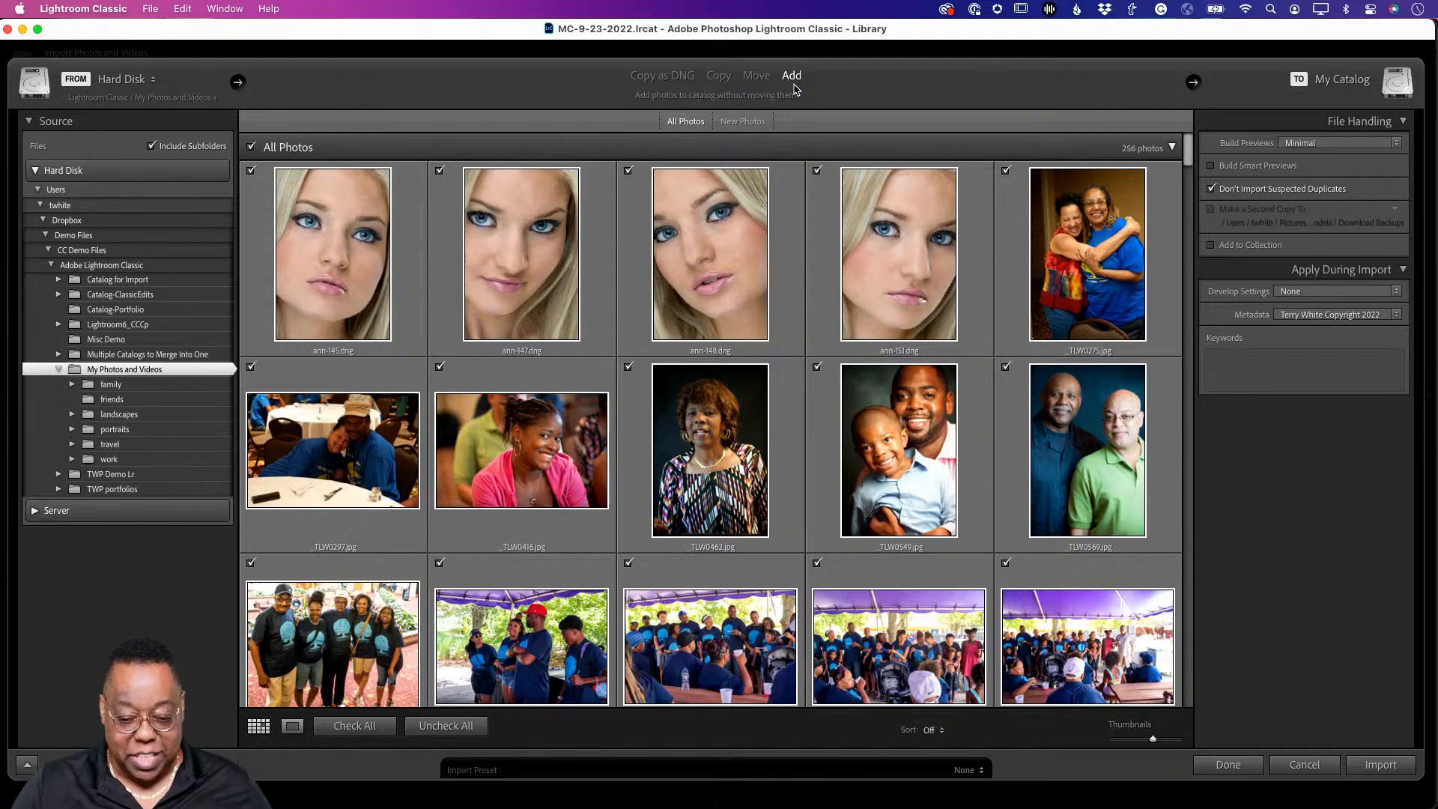
Step: Import all photos from My Photos and Videos at their current location with Build Smart Previews turned on, and enable address lookup
{"action": "left_click", "coordinate": [1213, 166]}
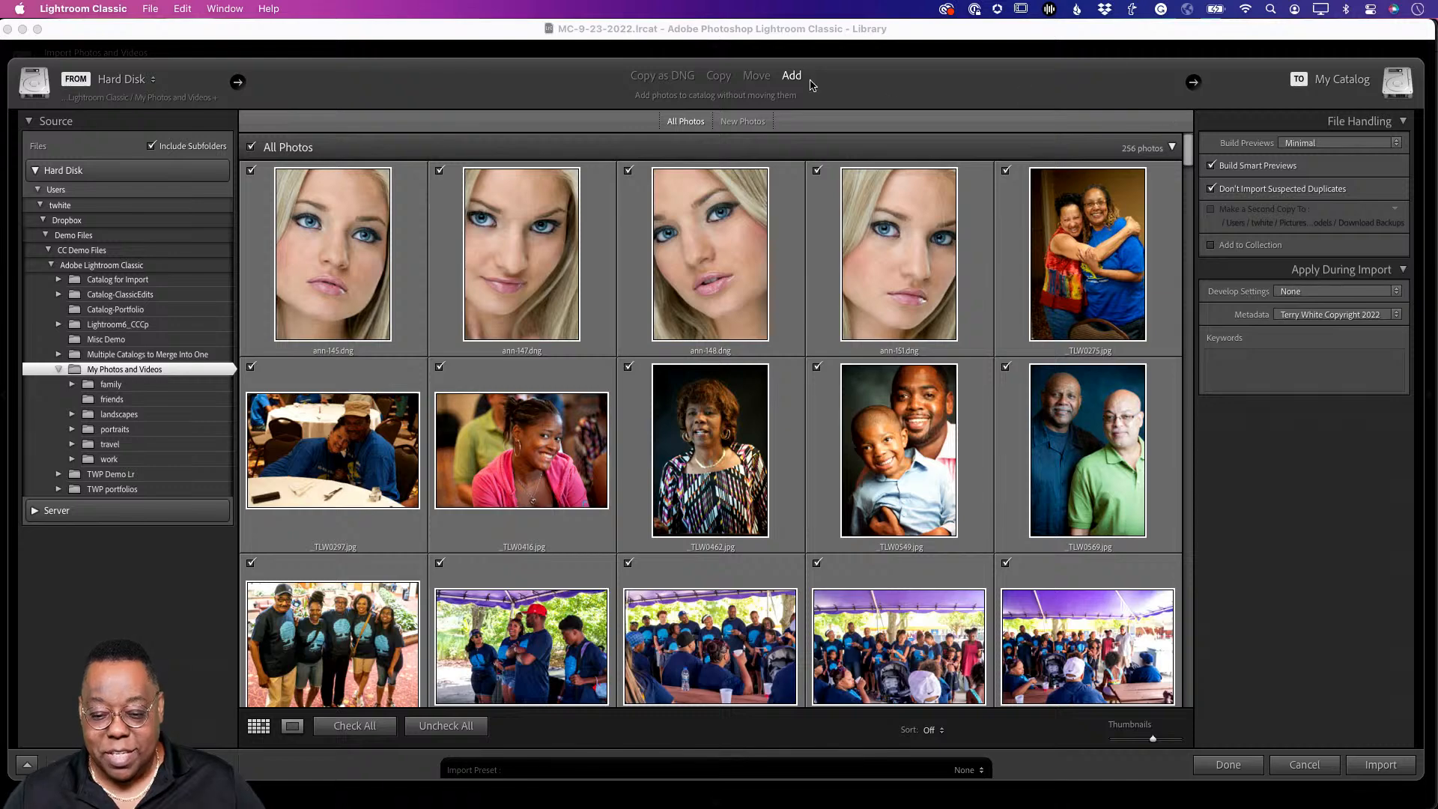
{"action": "left_click", "coordinate": [1381, 764]}
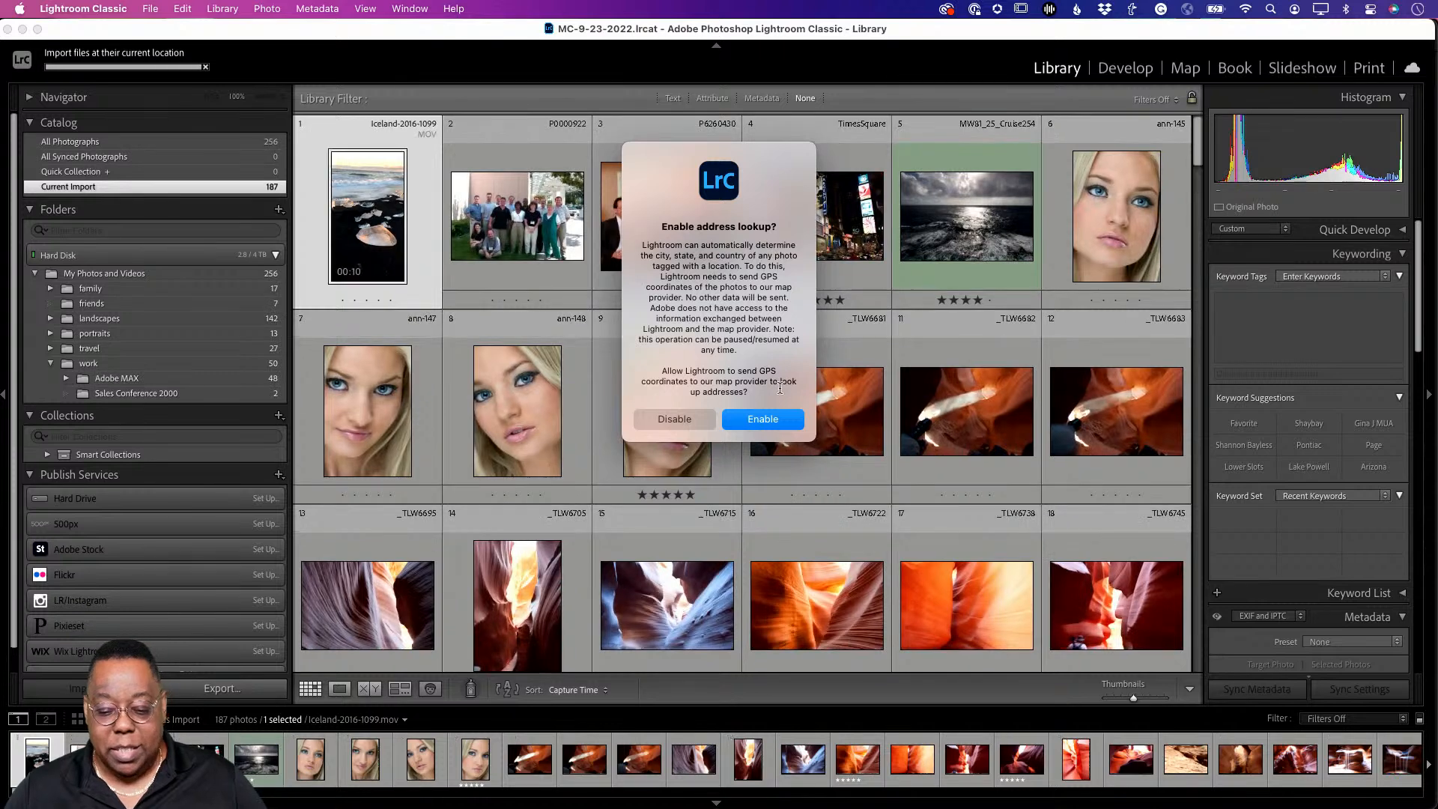
{"action": "left_click", "coordinate": [770, 421]}
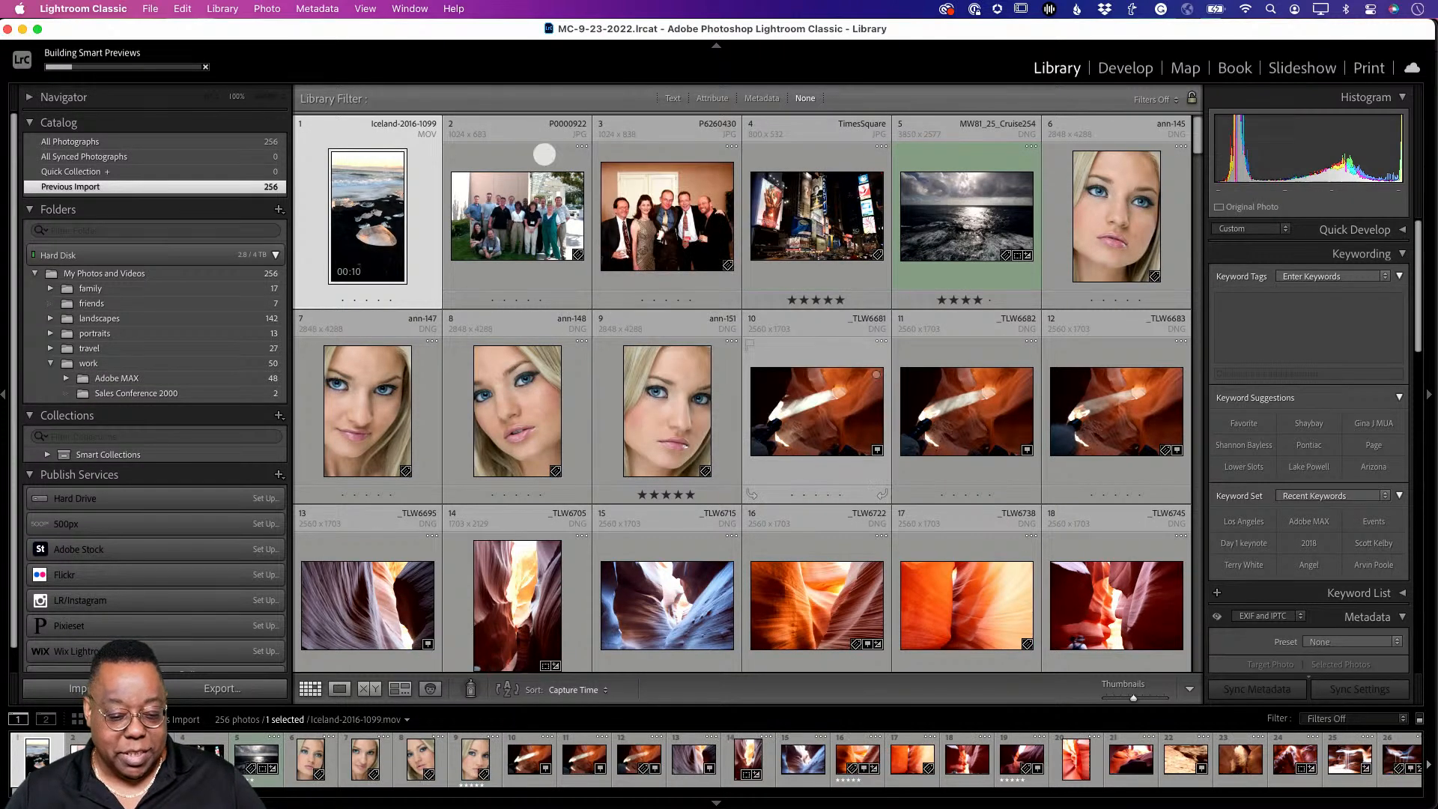
{"action": "left_click", "coordinate": [58, 60]}
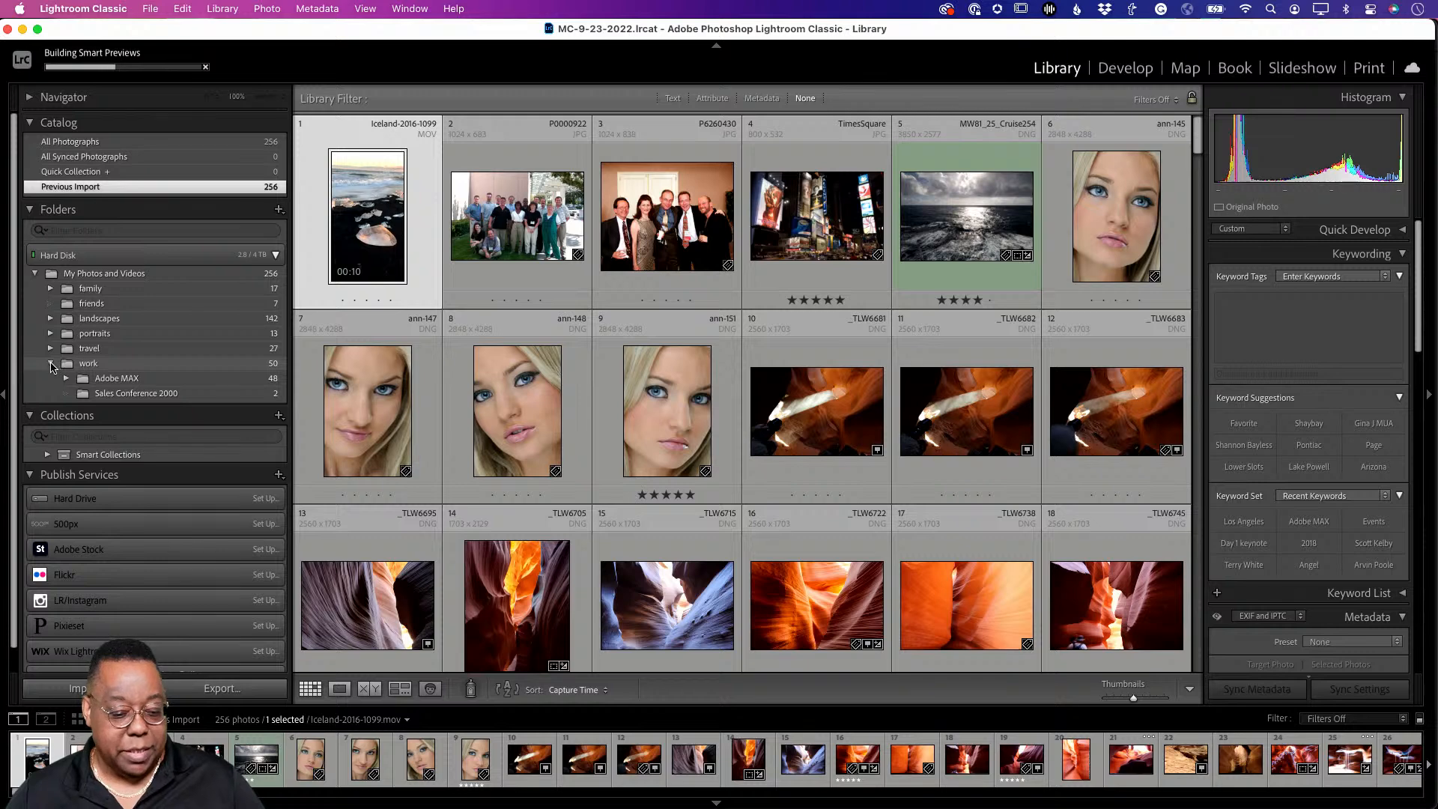
Step: Collapse the work folder, expand the family folder and show the photos in its first subfolder
{"action": "left_click", "coordinate": [48, 365]}
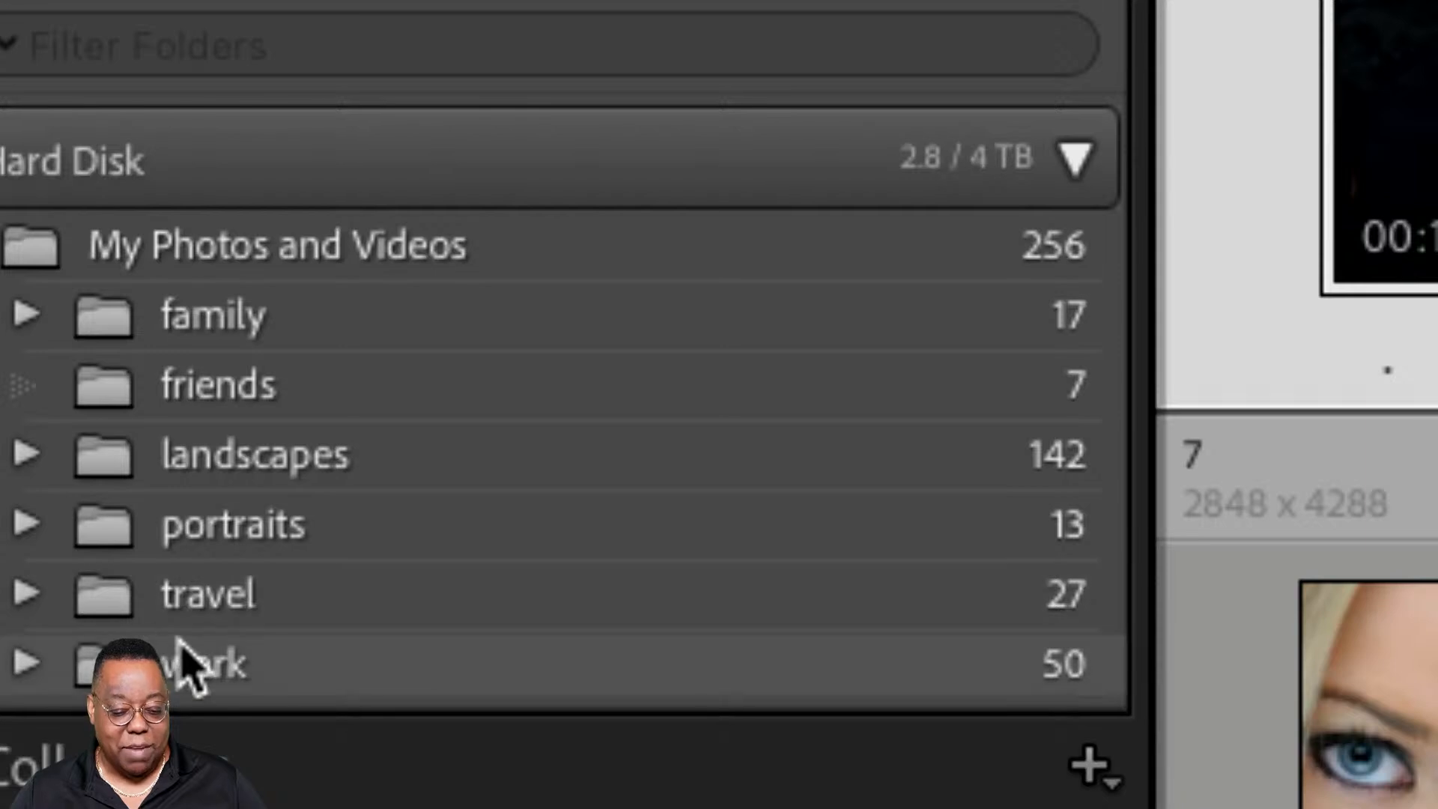
{"action": "left_click", "coordinate": [27, 328]}
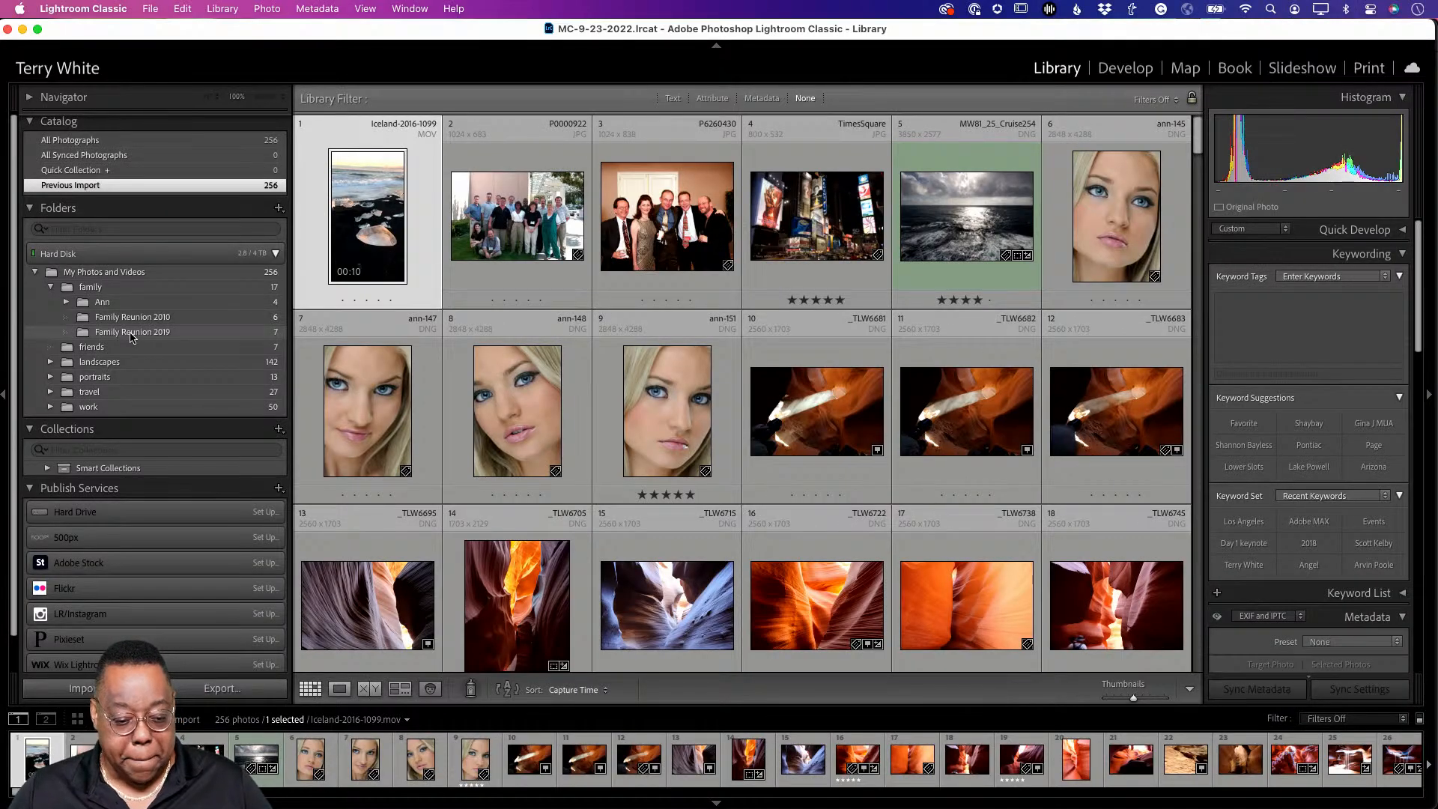
{"action": "left_click", "coordinate": [110, 303]}
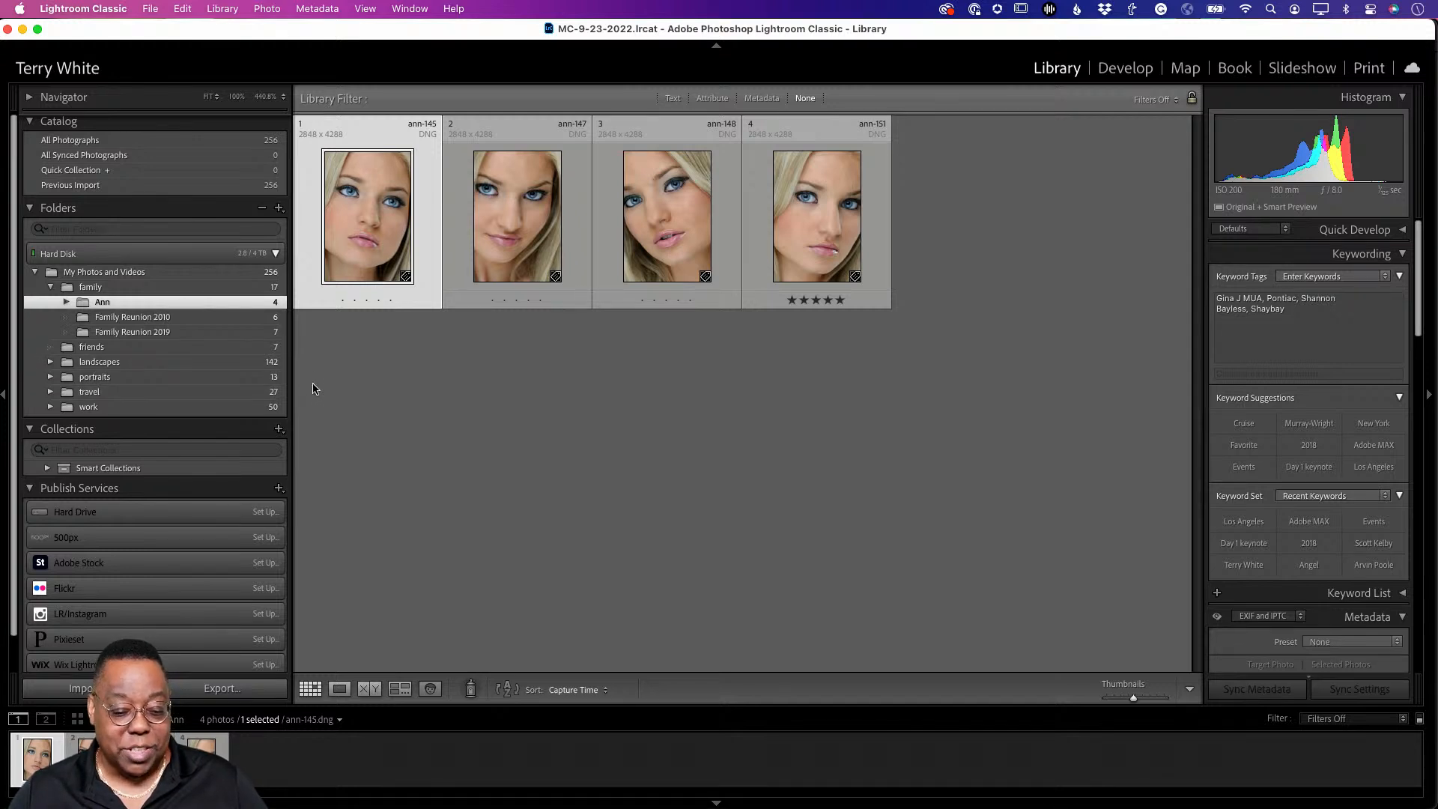
{"action": "right_click", "coordinate": [179, 304]}
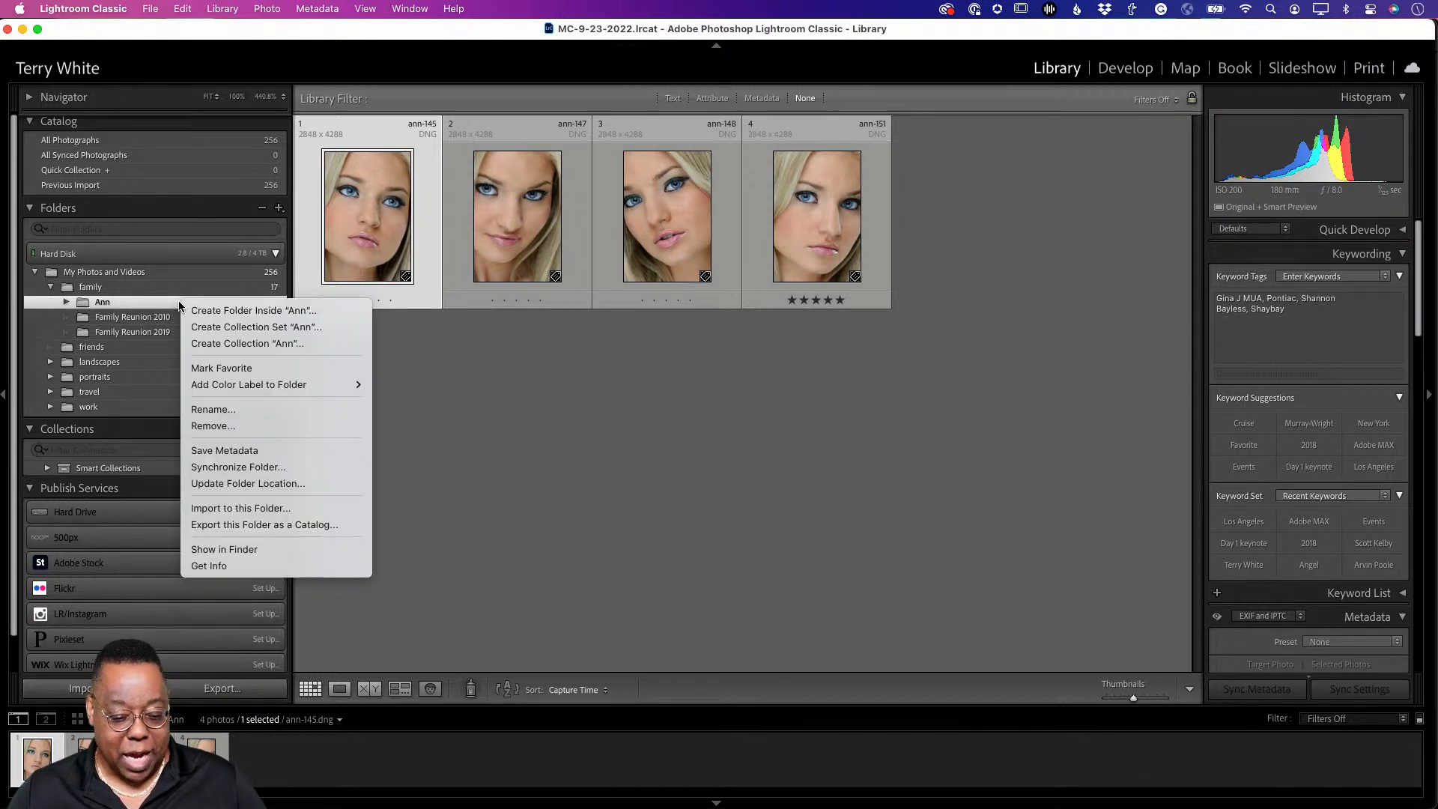
{"action": "mouse_move", "coordinate": [218, 384]}
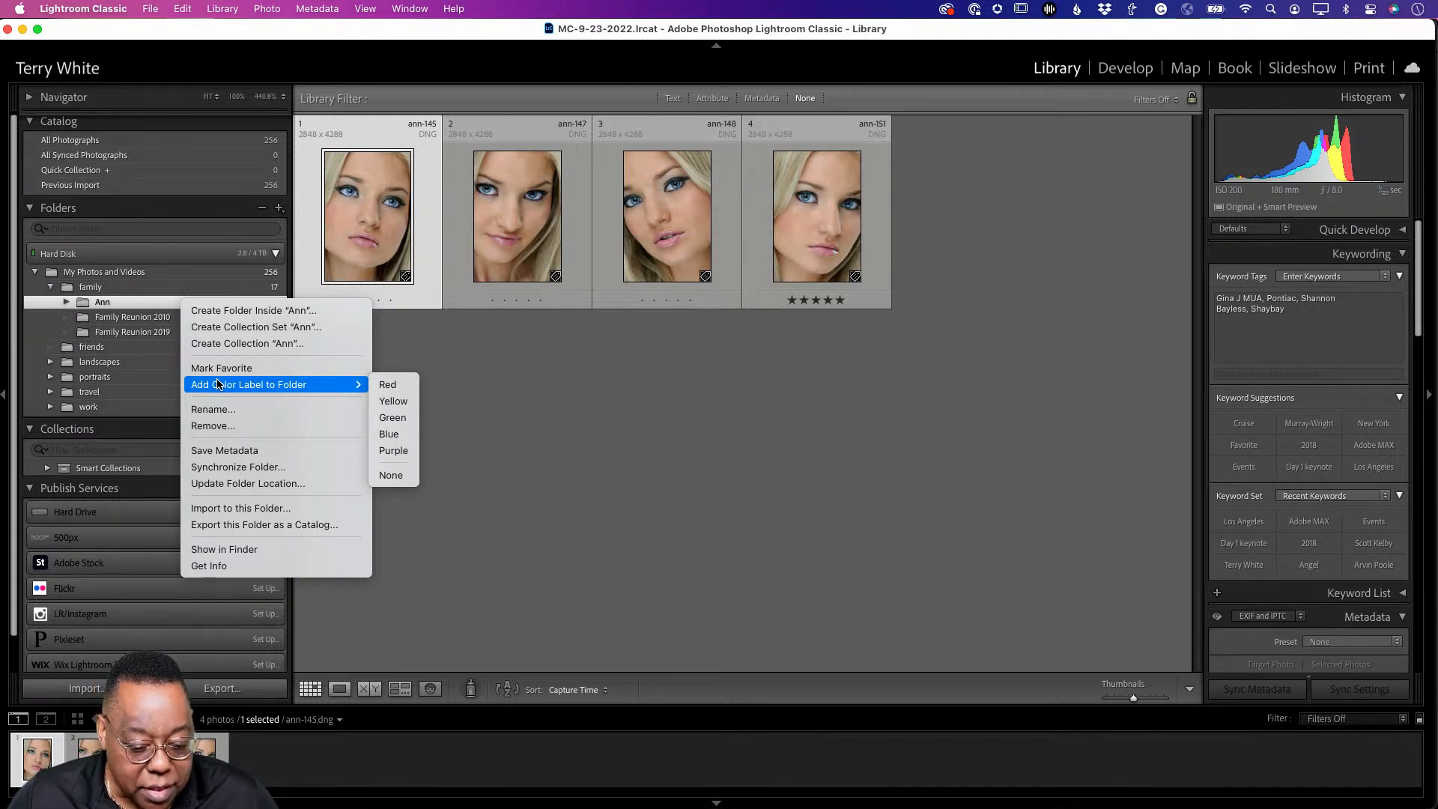
{"action": "left_click", "coordinate": [459, 327]}
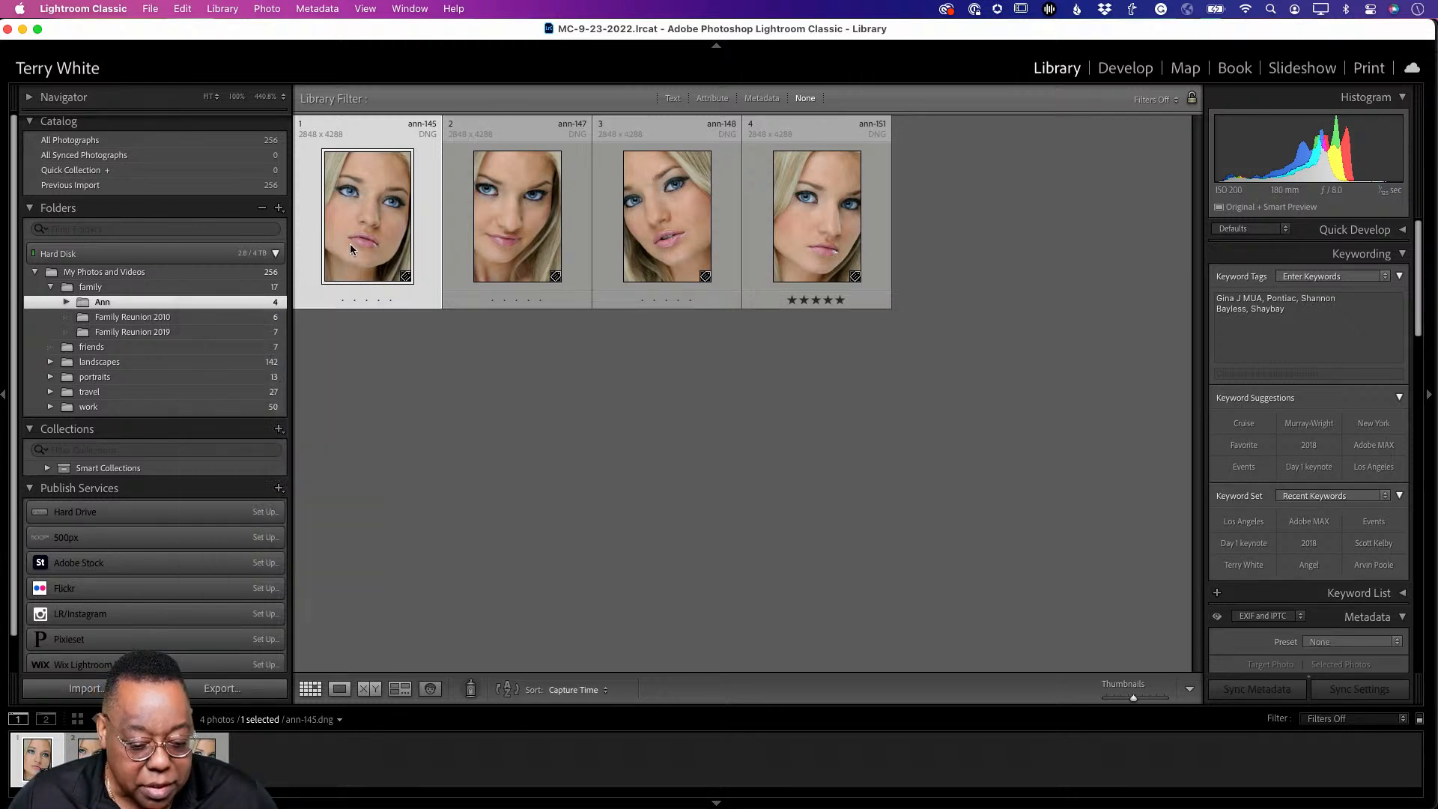
Step: Show the first photo of the selected family subfolder in Finder
{"action": "right_click", "coordinate": [354, 218]}
{"action": "mouse_move", "coordinate": [413, 393]}
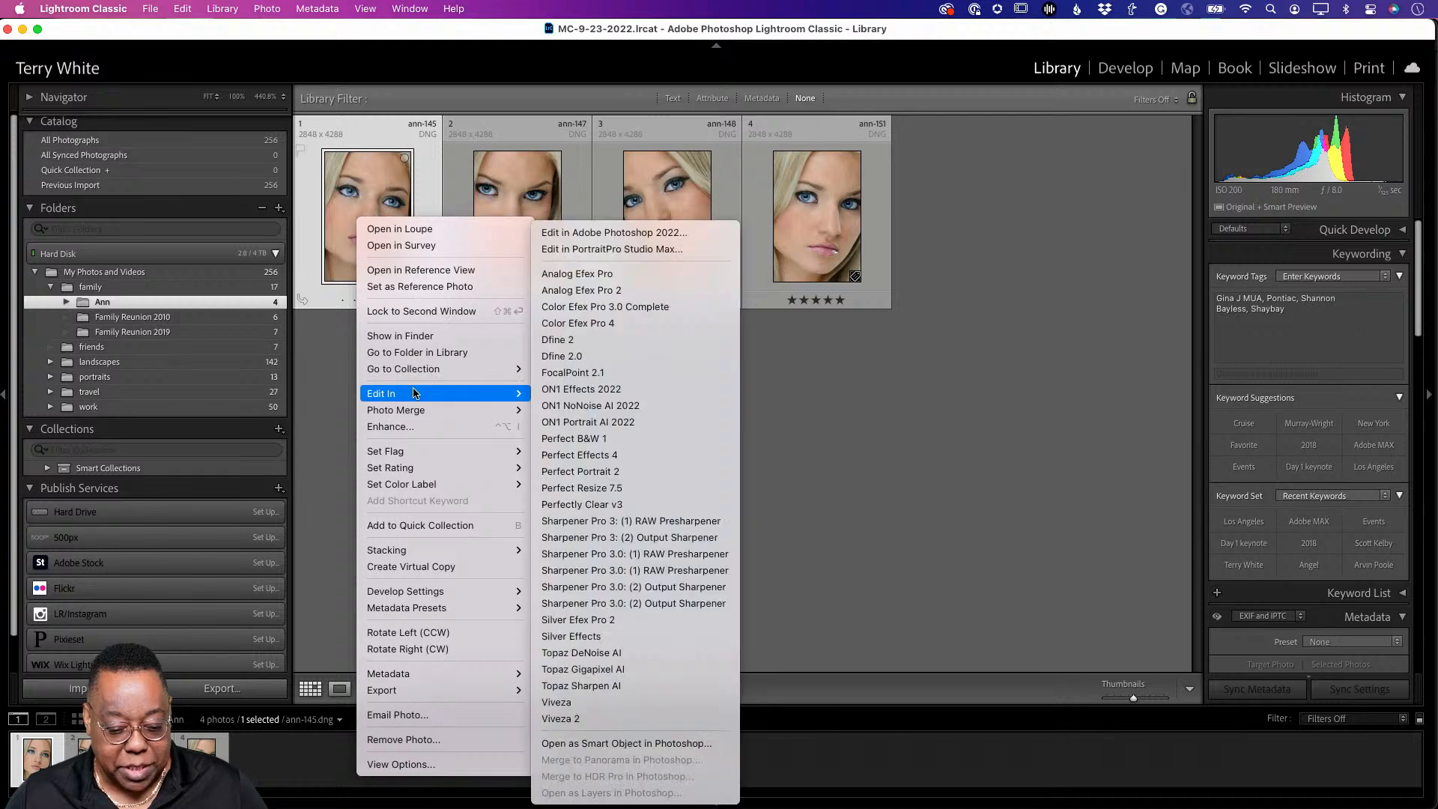
{"action": "left_click", "coordinate": [399, 336]}
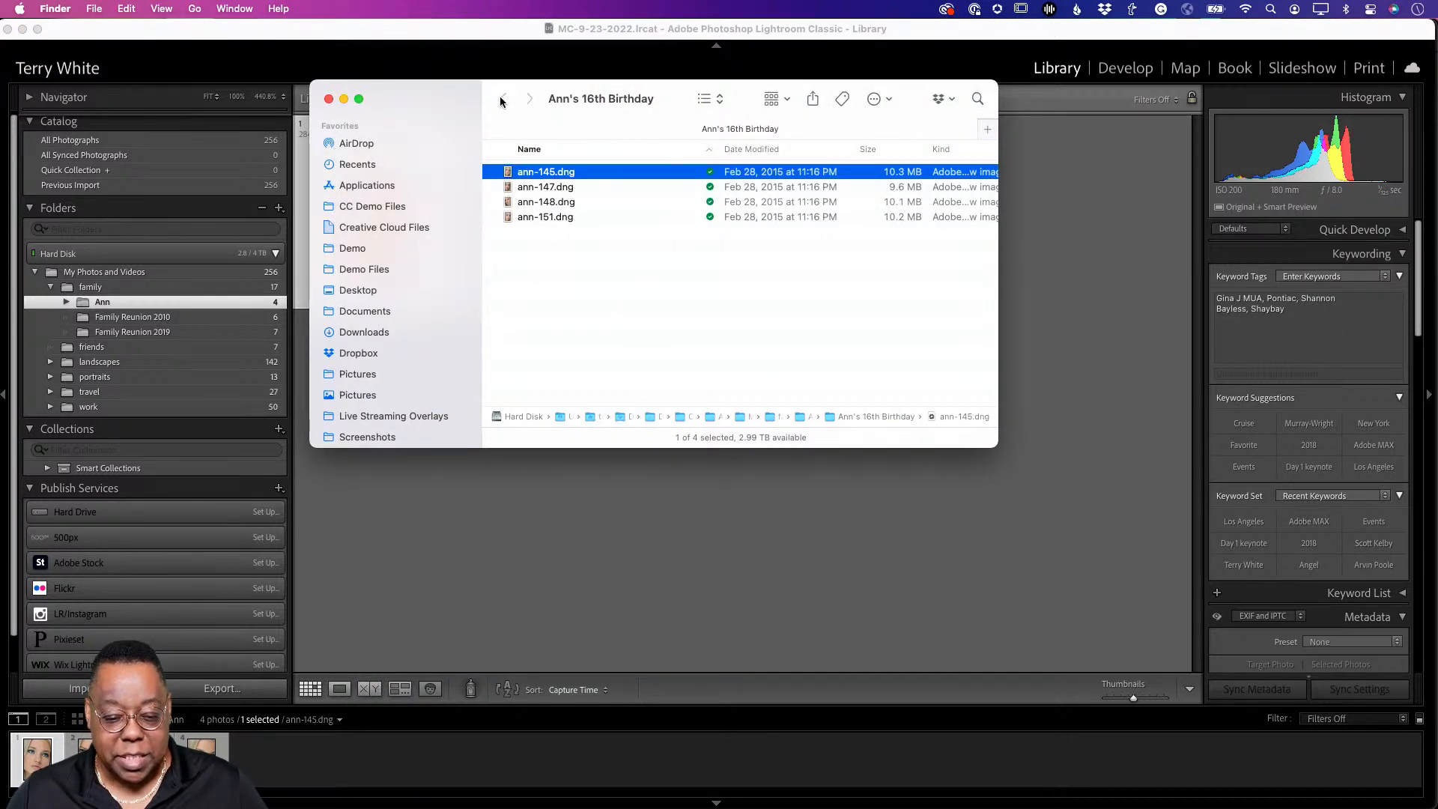
Step: Go up to the family folder in Finder and compare its subfolders with those listed in Lightroom Classic
{"action": "left_click", "coordinate": [573, 98], "text": "super"}
{"action": "left_click", "coordinate": [575, 114]}
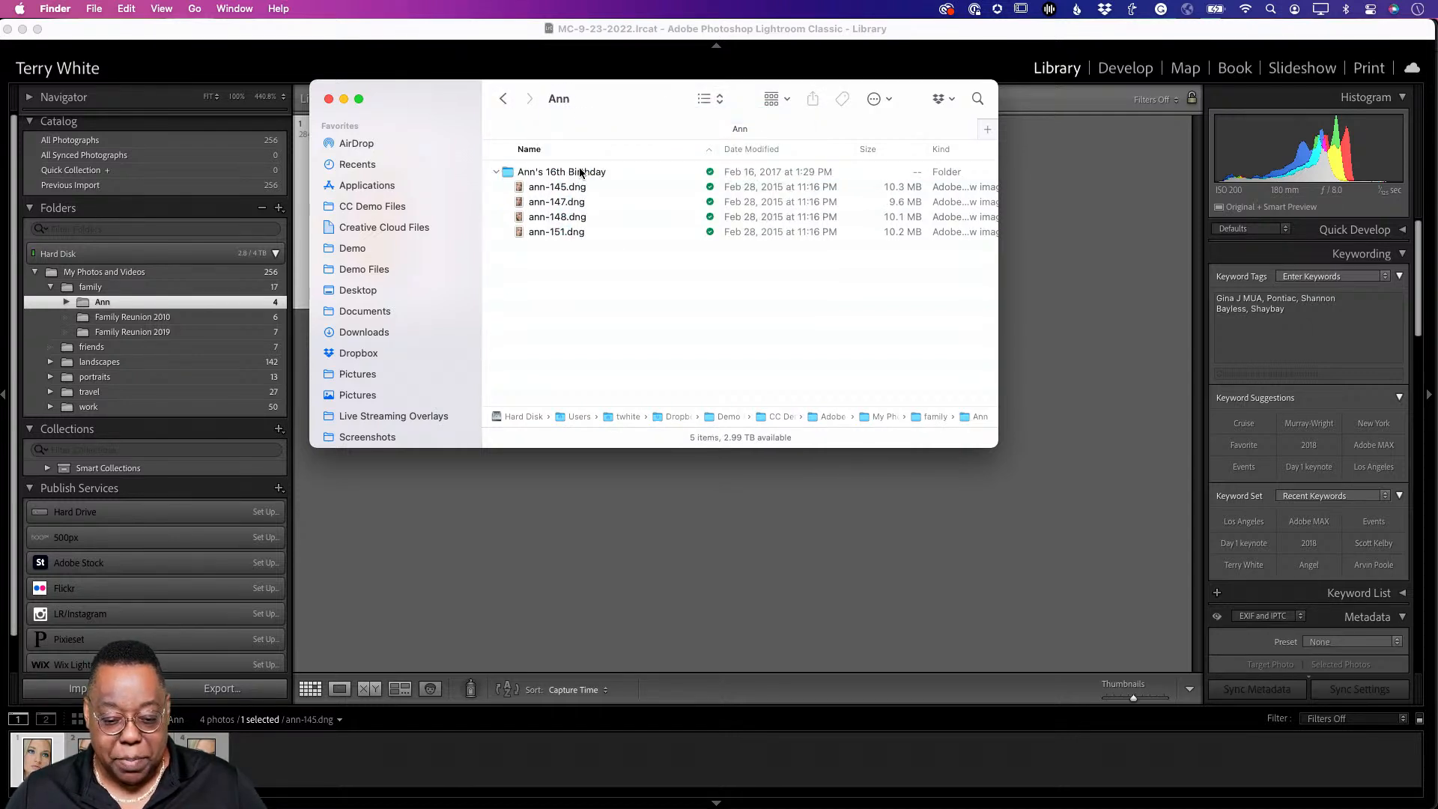
{"action": "left_click", "coordinate": [558, 99], "text": "super"}
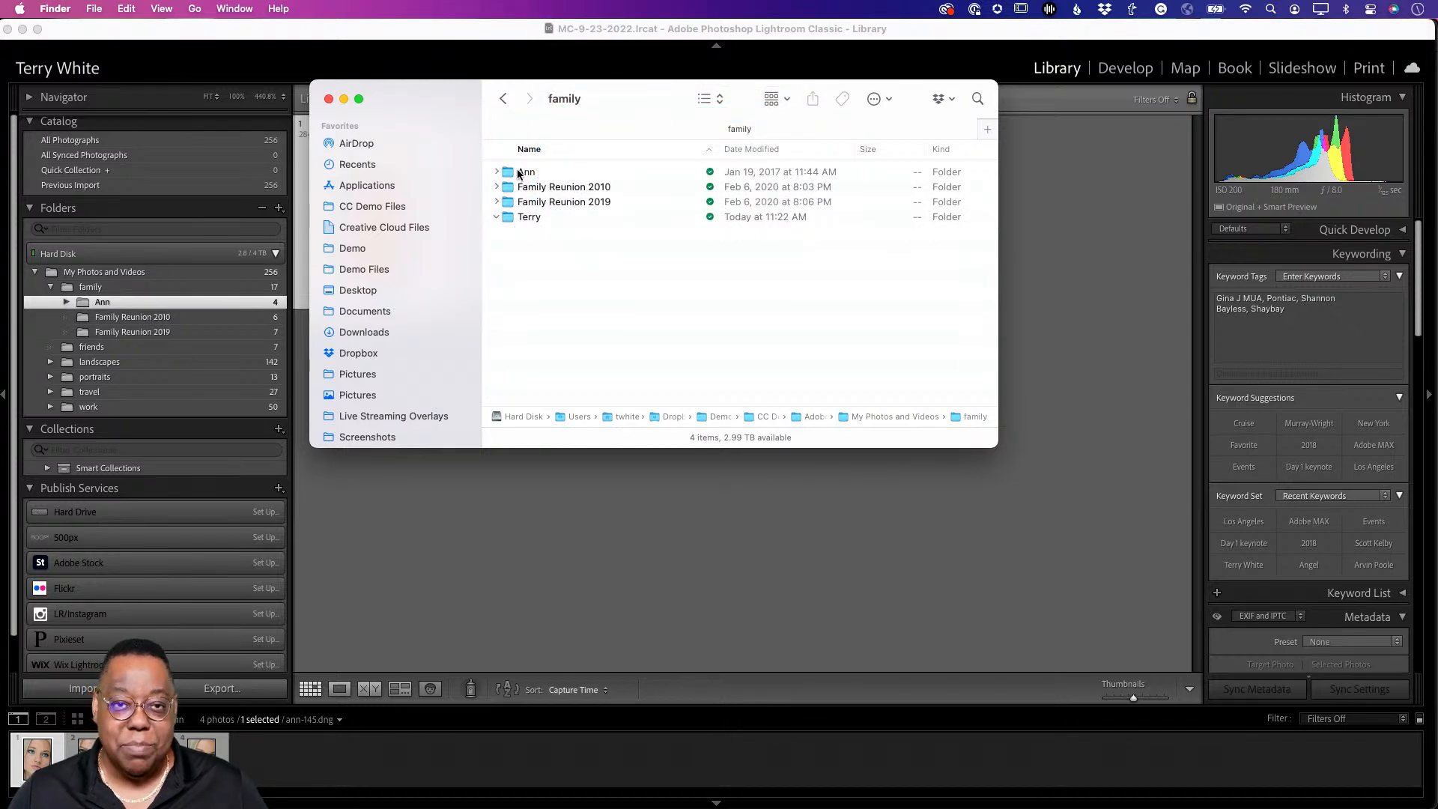
{"action": "key", "text": "super+Tab"}
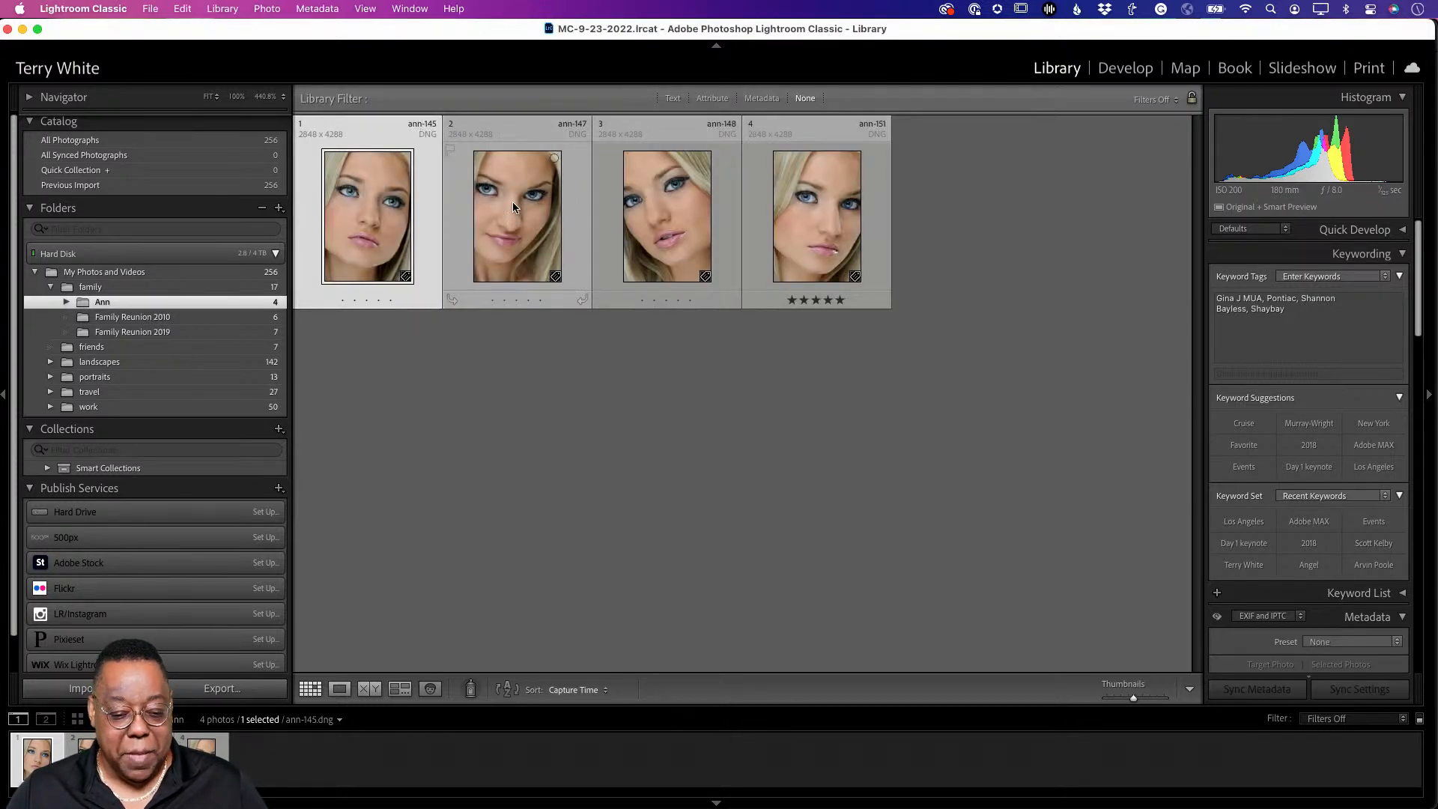
{"action": "key", "text": "super+Tab"}
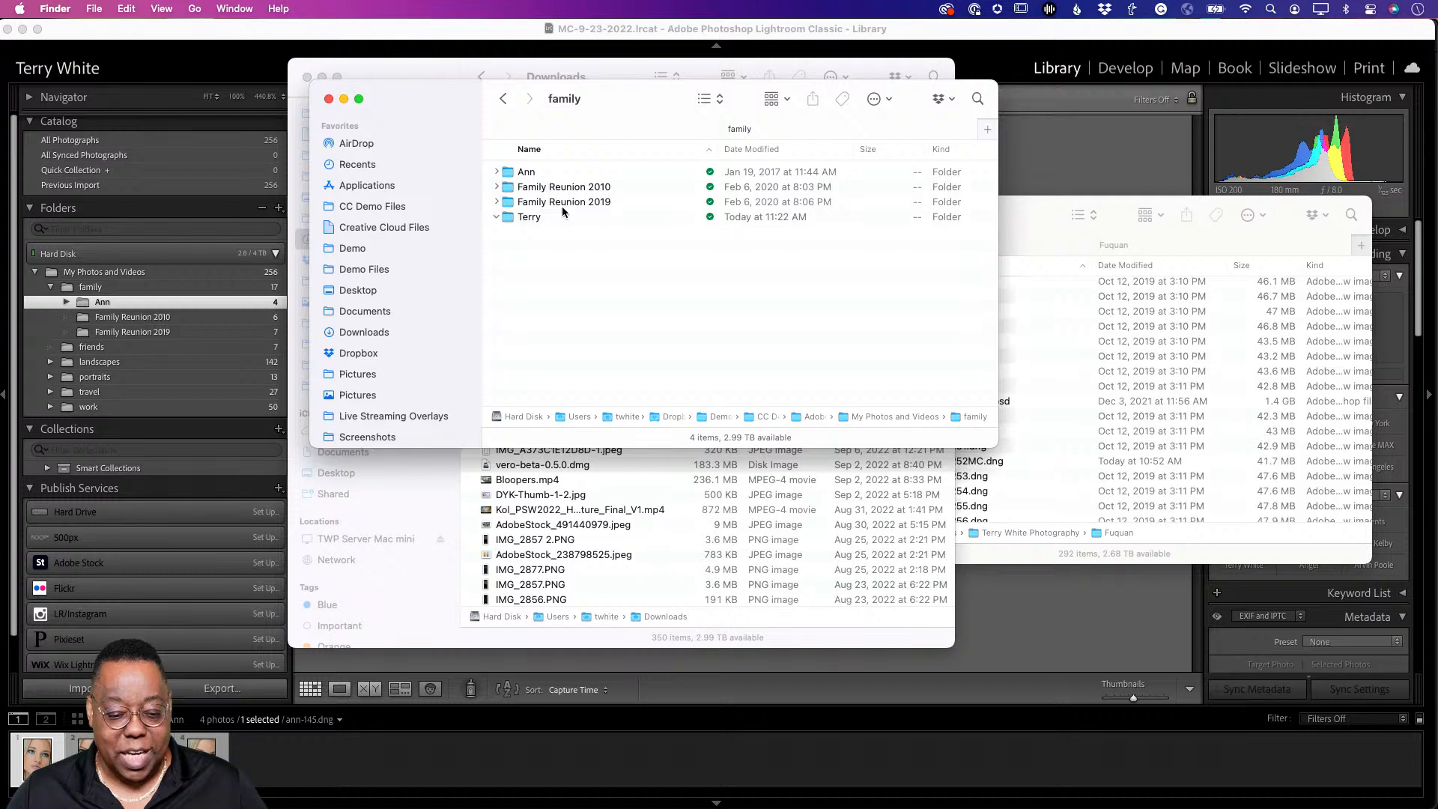
Step: Go up to My Photos and Videos in Finder and expand its family and portraits folders
{"action": "right_click", "coordinate": [564, 99]}
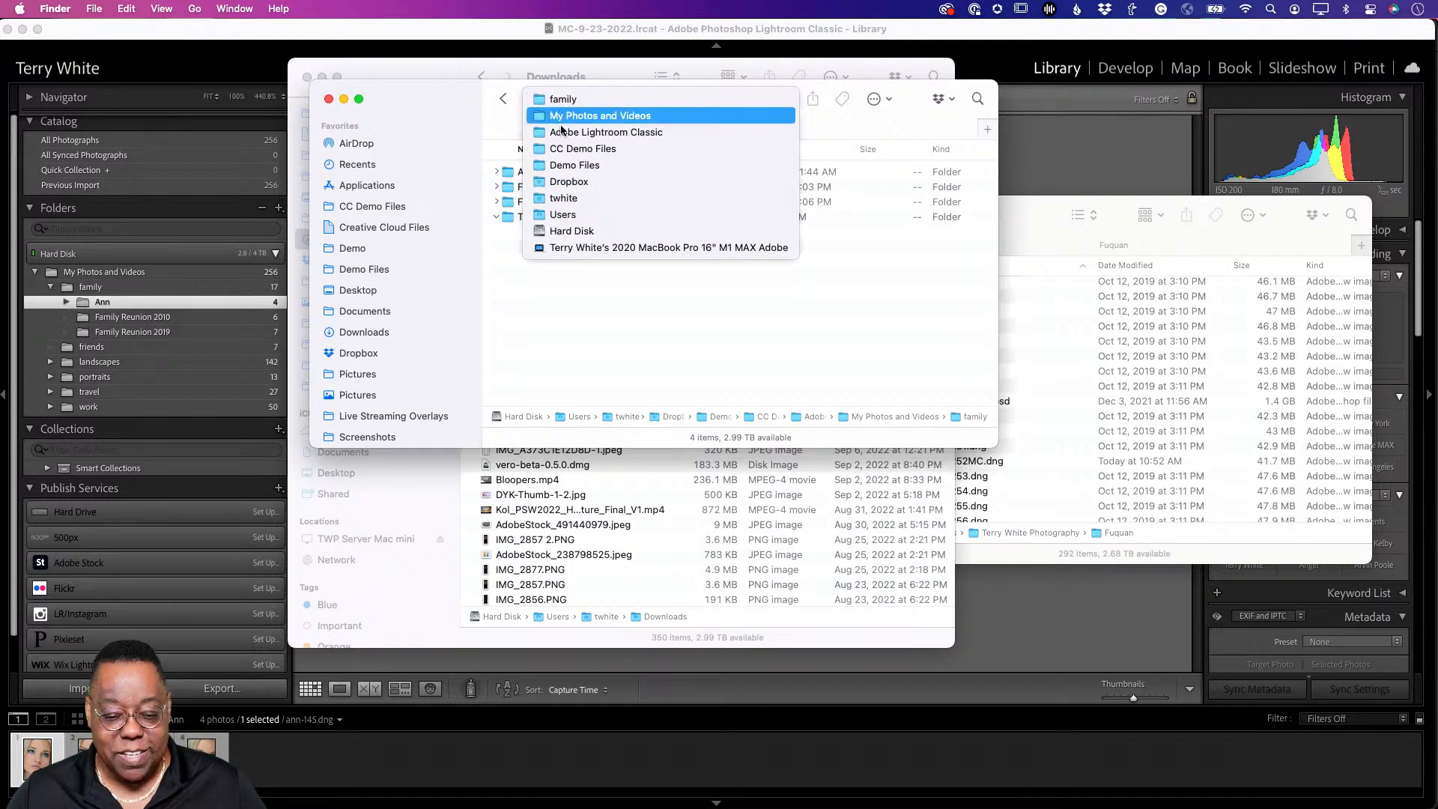
{"action": "left_click", "coordinate": [564, 117]}
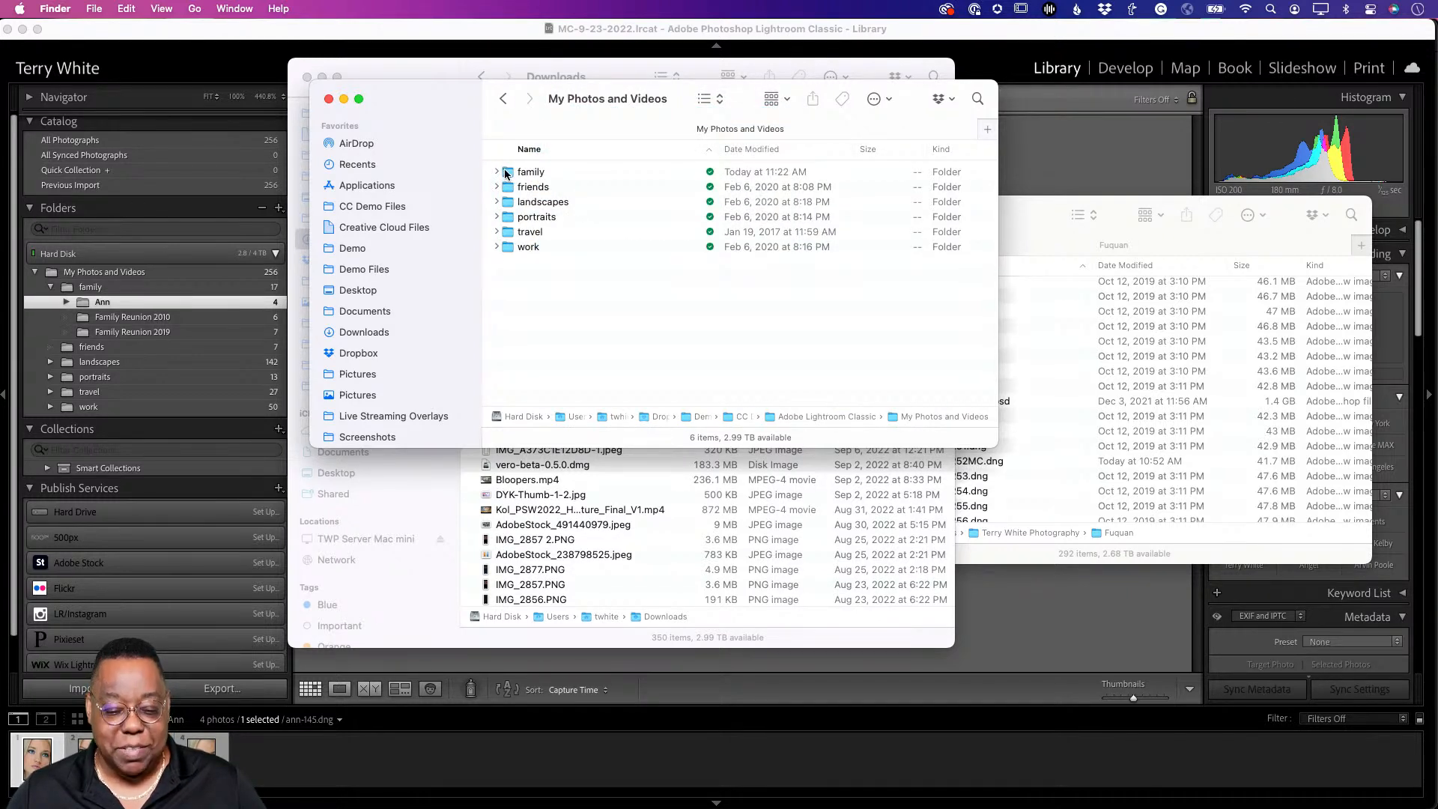
{"action": "left_click", "coordinate": [495, 171]}
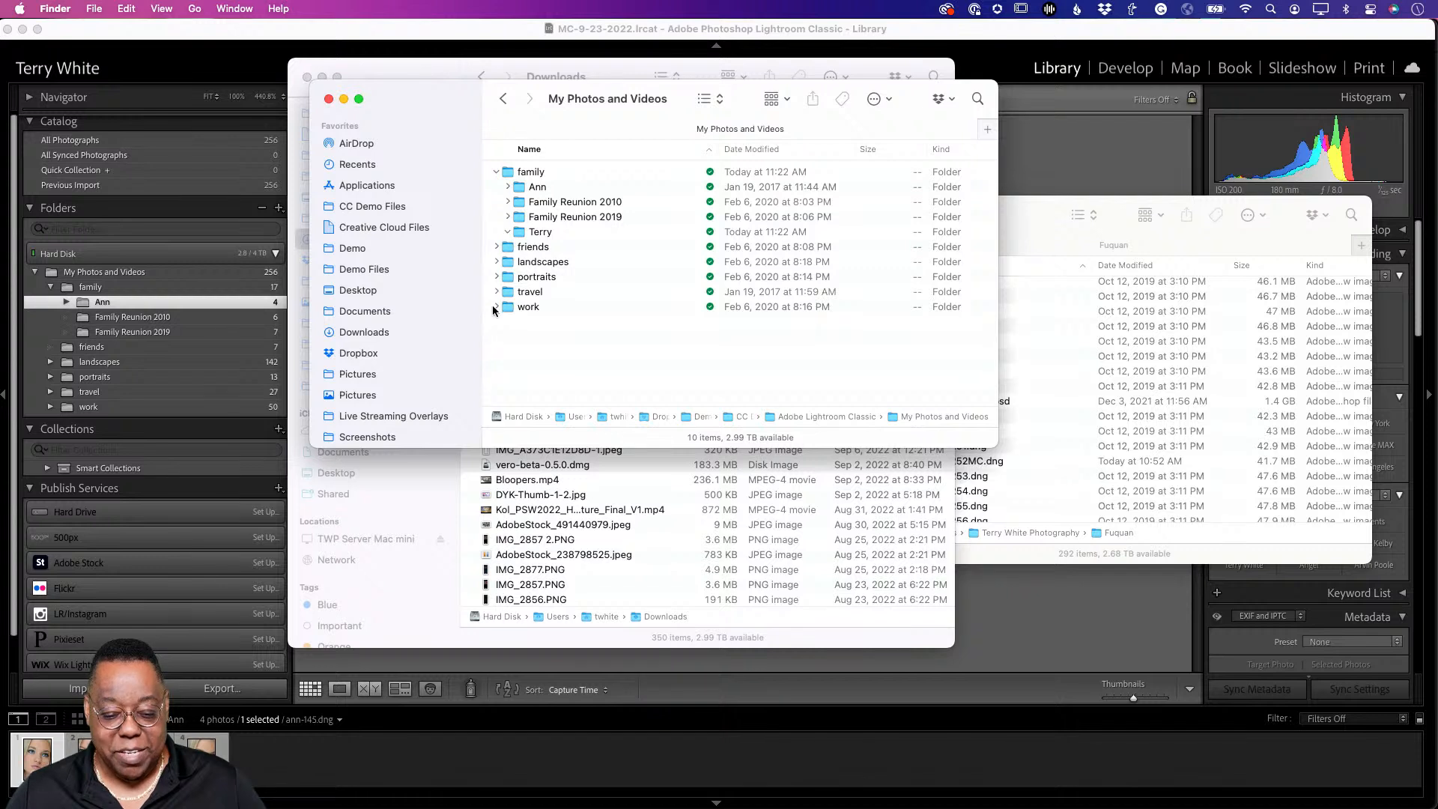
{"action": "left_click", "coordinate": [496, 276]}
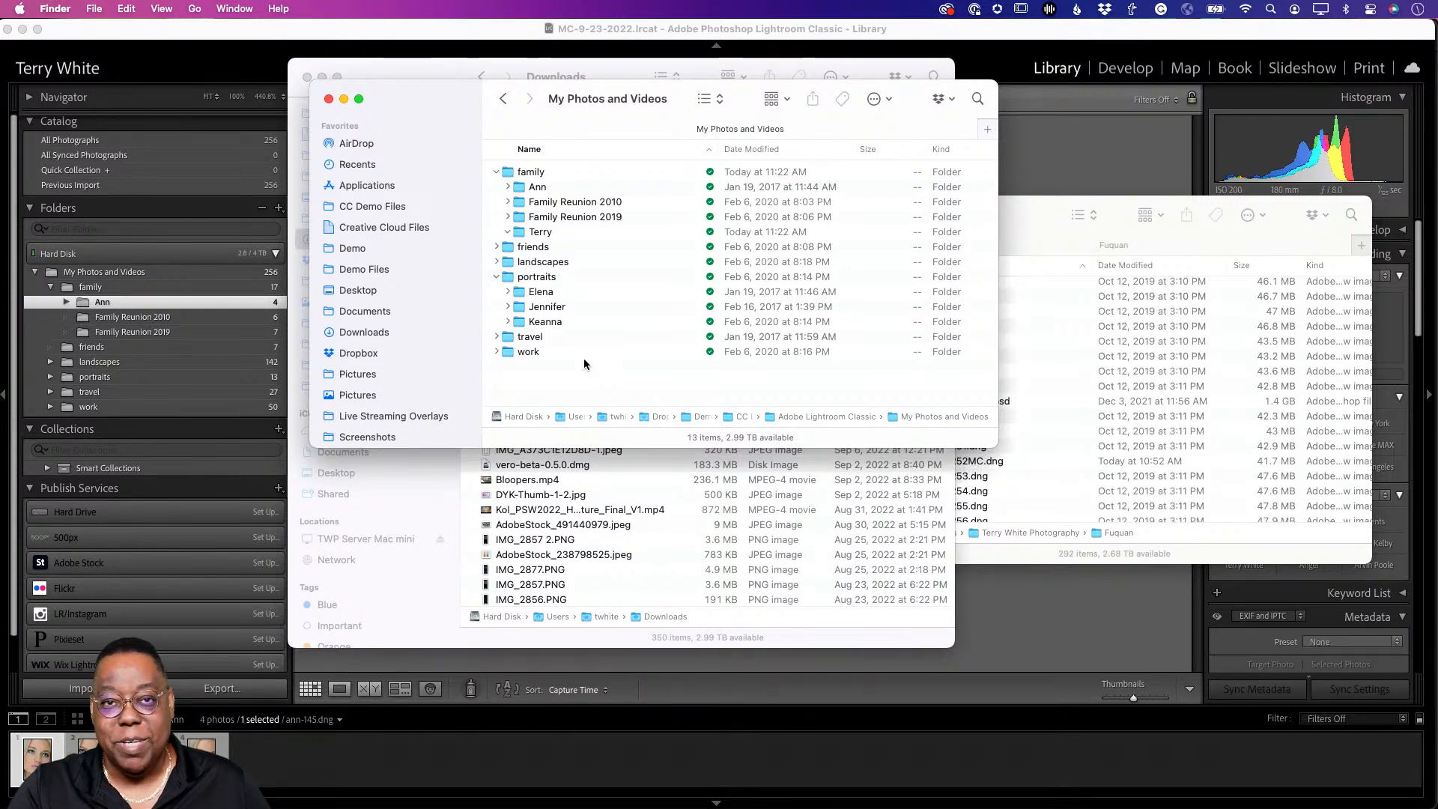
Step: In Lightroom Classic, move the first subfolder of family into portraits and check the folder's new location in Finder
{"action": "key", "text": "super+Tab"}
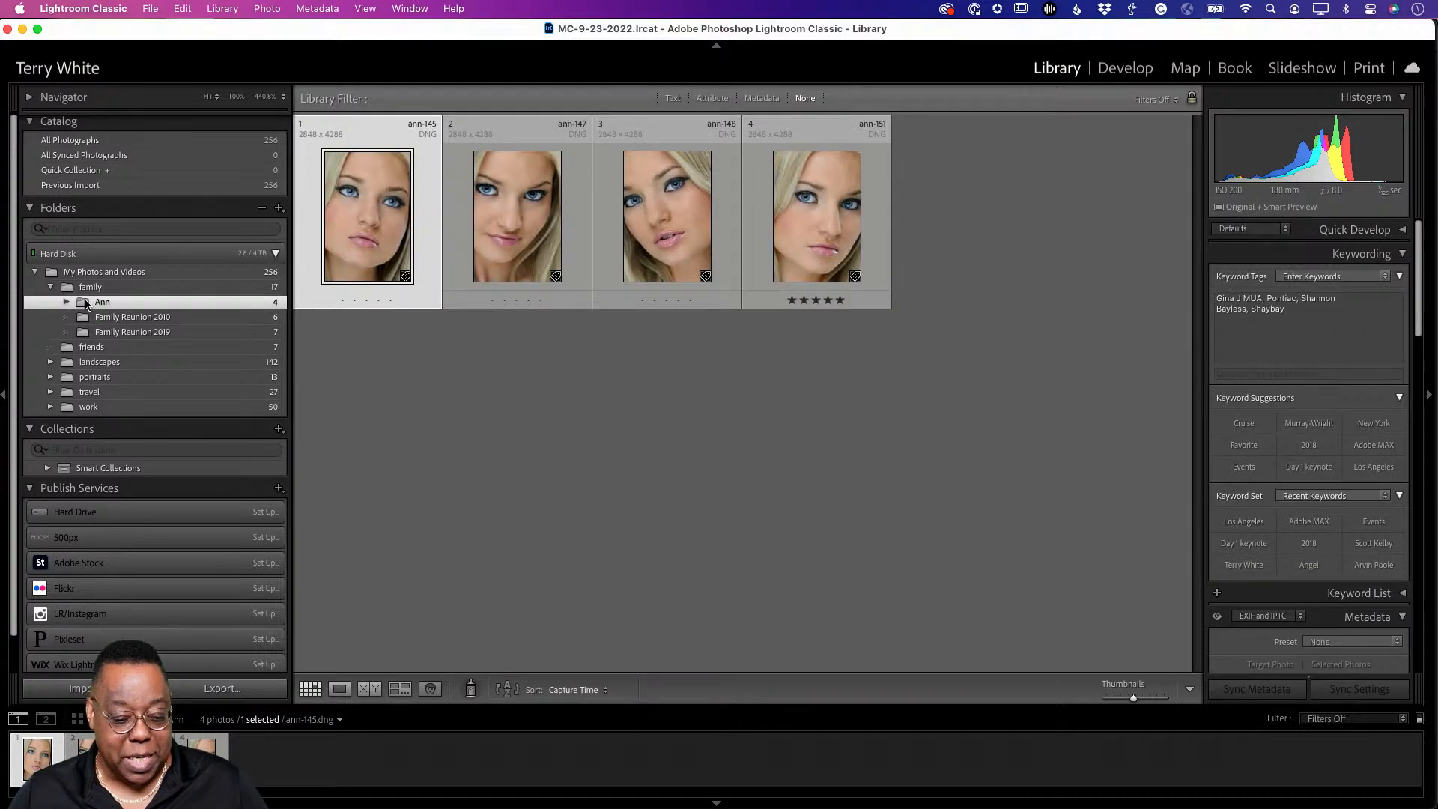
{"action": "left_click_drag", "start_coordinate": [86, 303], "coordinate": [97, 376]}
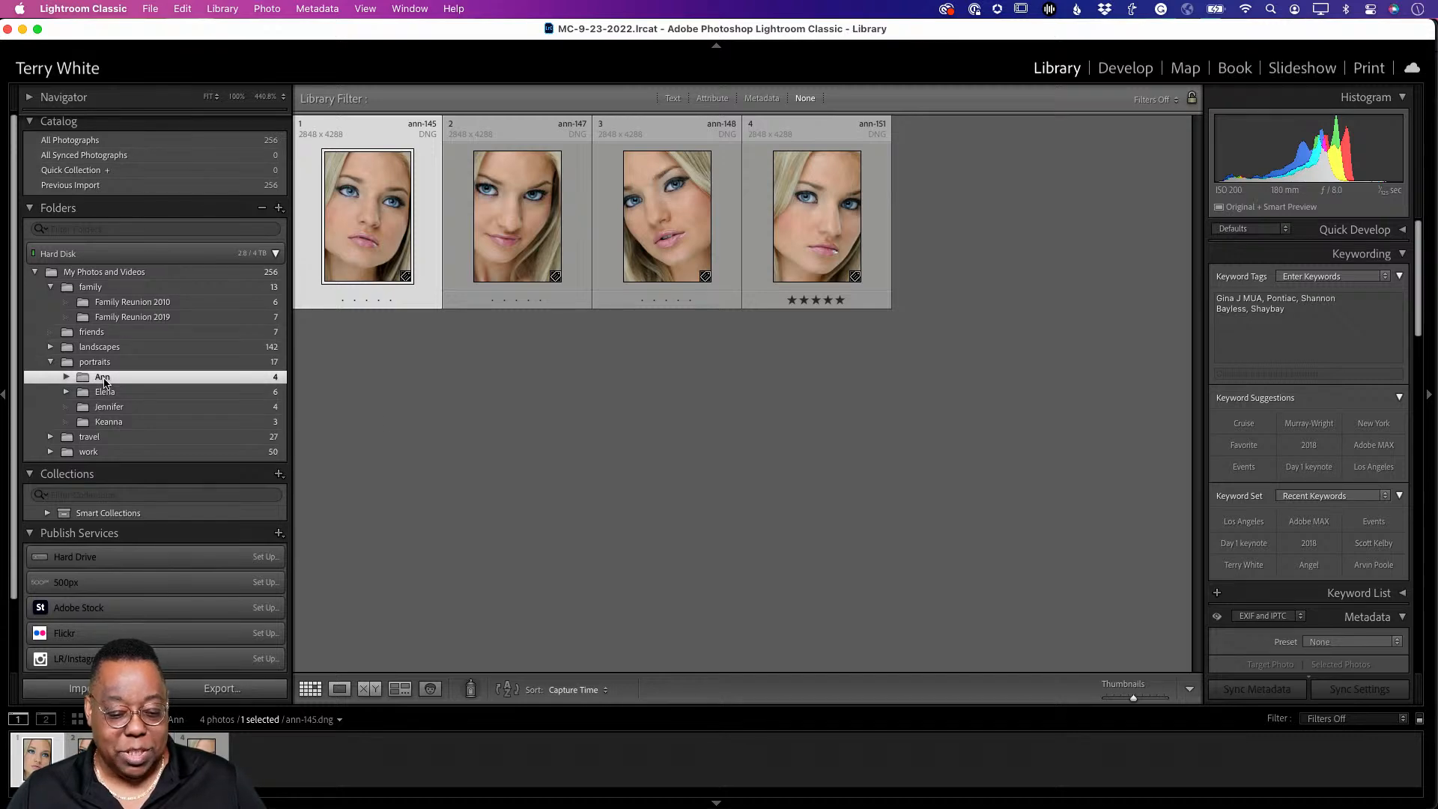
{"action": "key", "text": "super+Tab"}
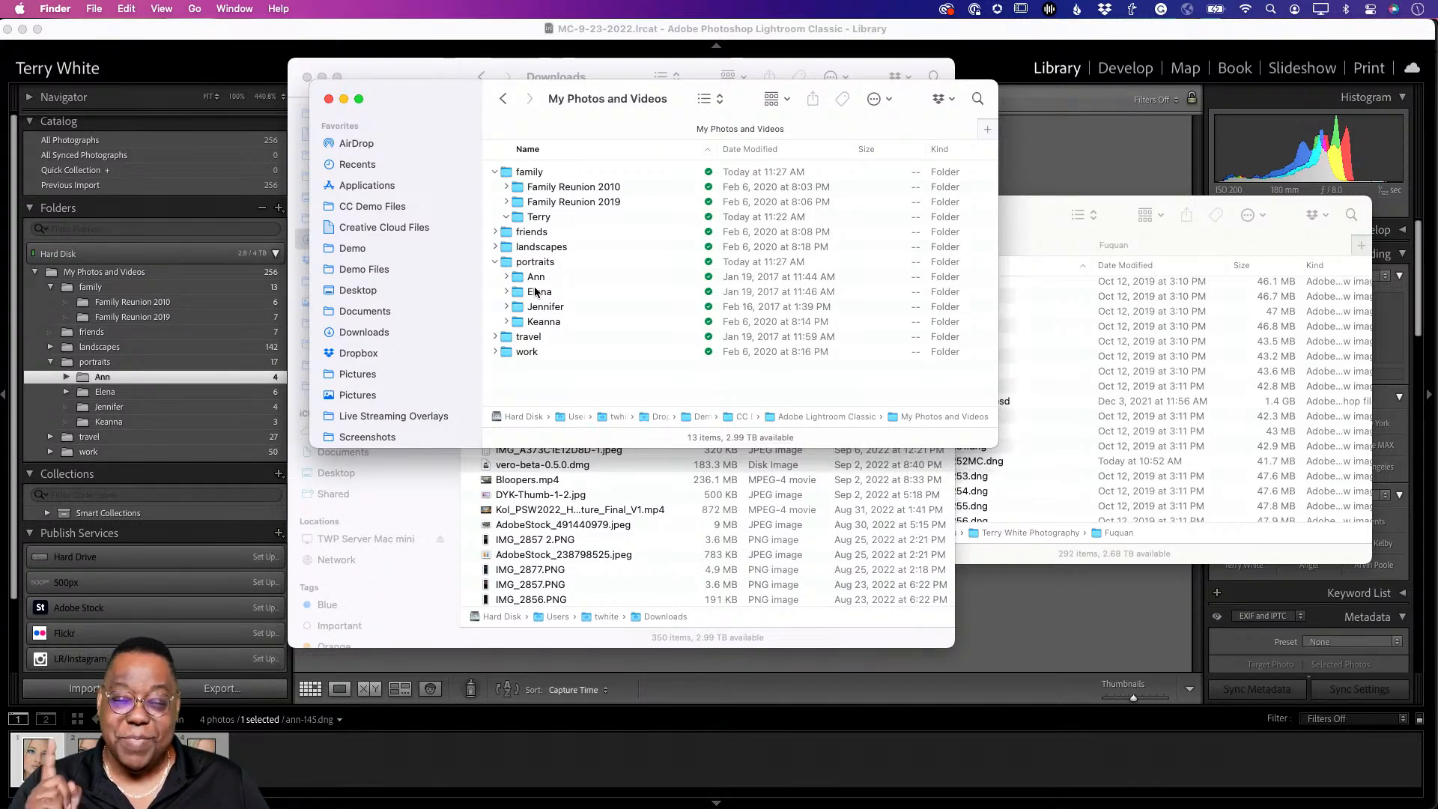
{"action": "key", "text": "super+Tab"}
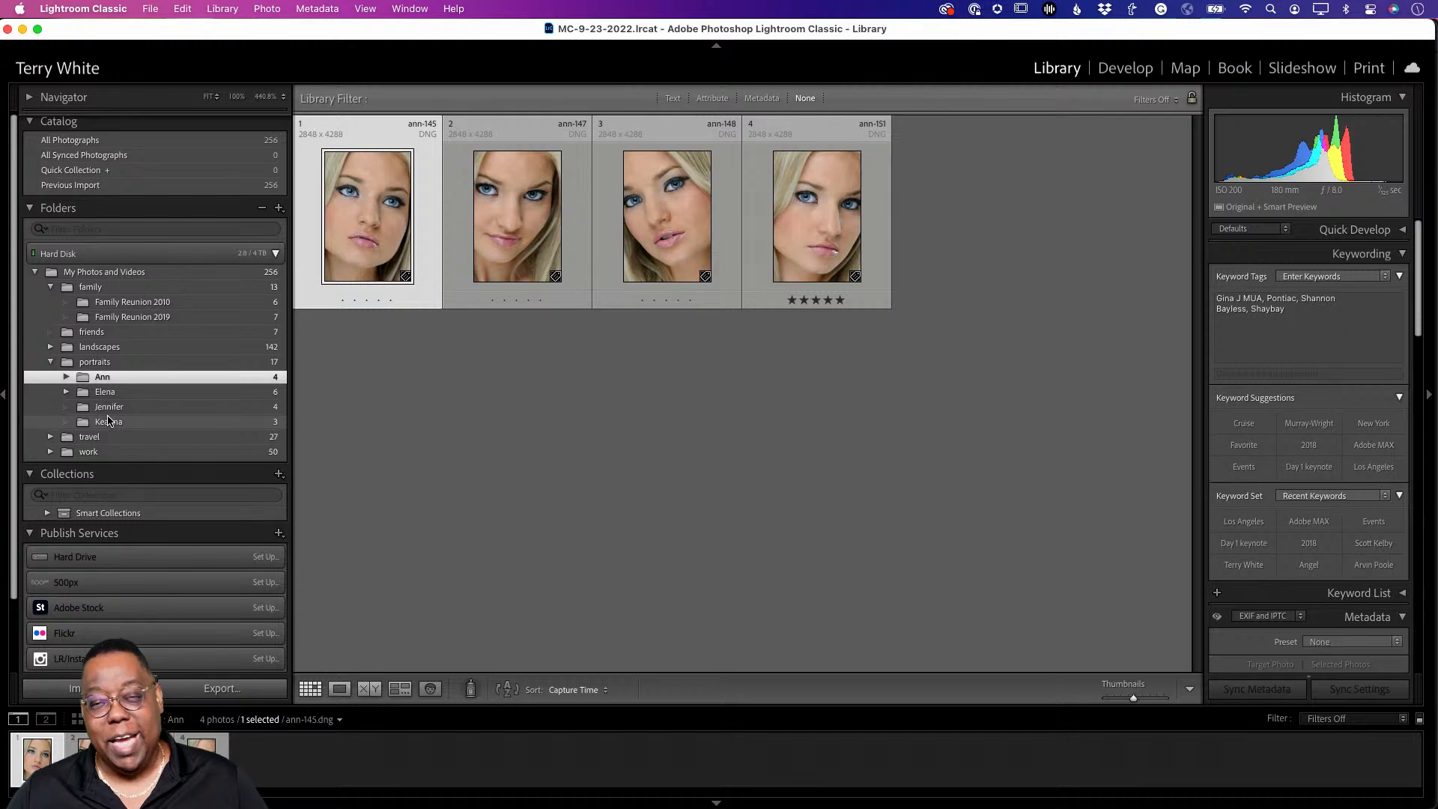
Step: Switch to Finder and show the contents of the Extreme SSD drive
{"action": "mouse_move", "coordinate": [109, 421]}
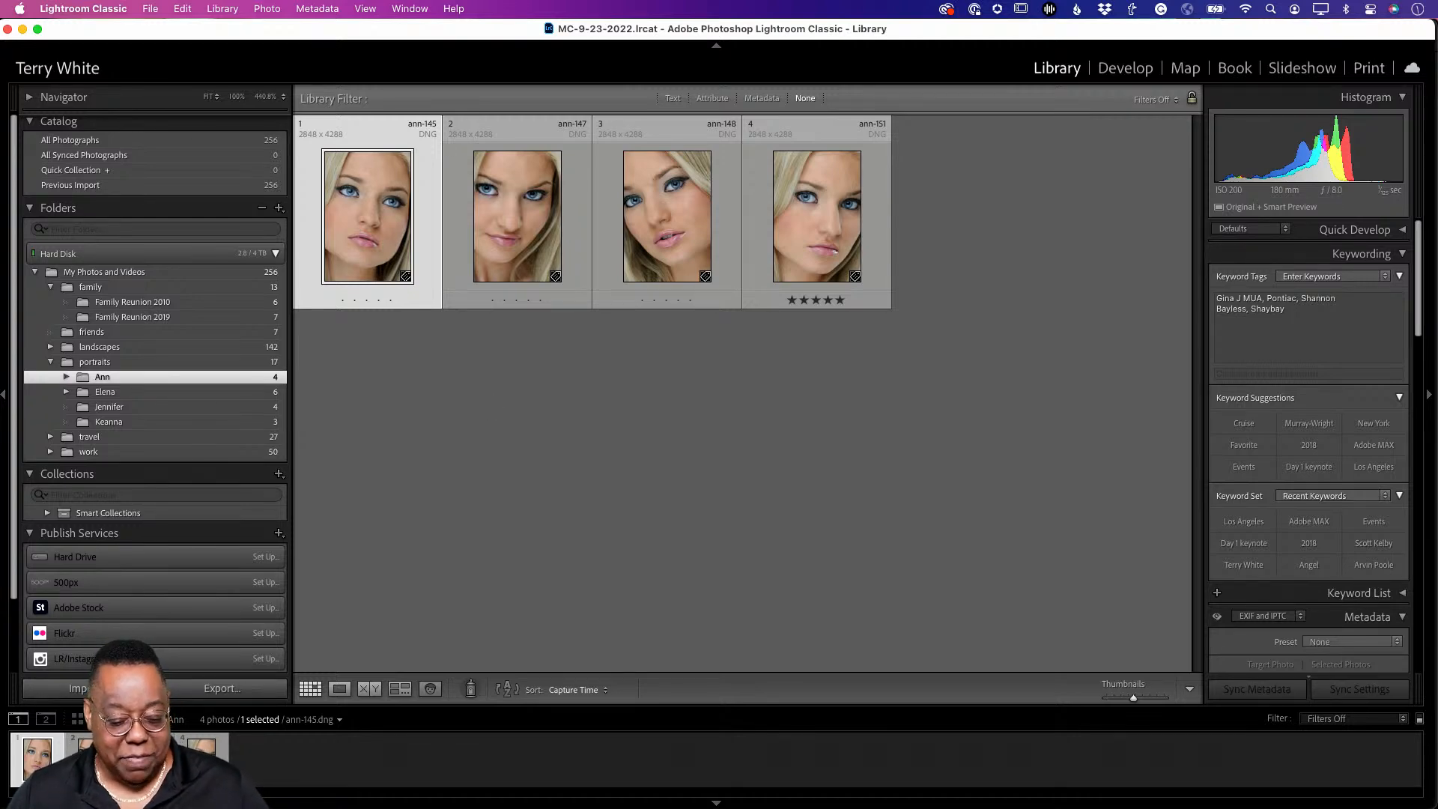
{"action": "left_click", "coordinate": [35, 787]}
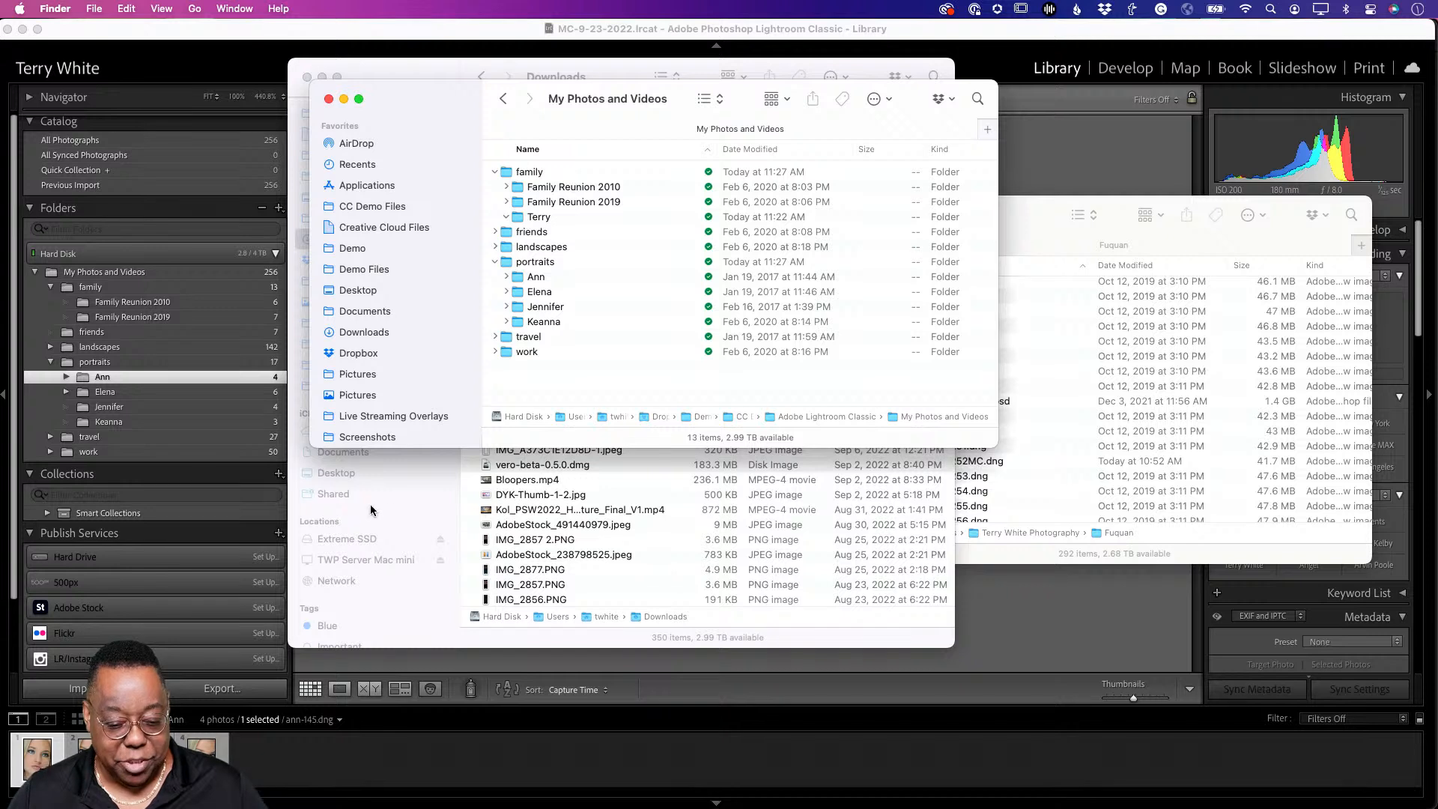
{"action": "scroll", "coordinate": [377, 405], "scroll_direction": "down", "scroll_amount": 3}
{"action": "scroll", "coordinate": [377, 405], "scroll_direction": "down", "scroll_amount": 2}
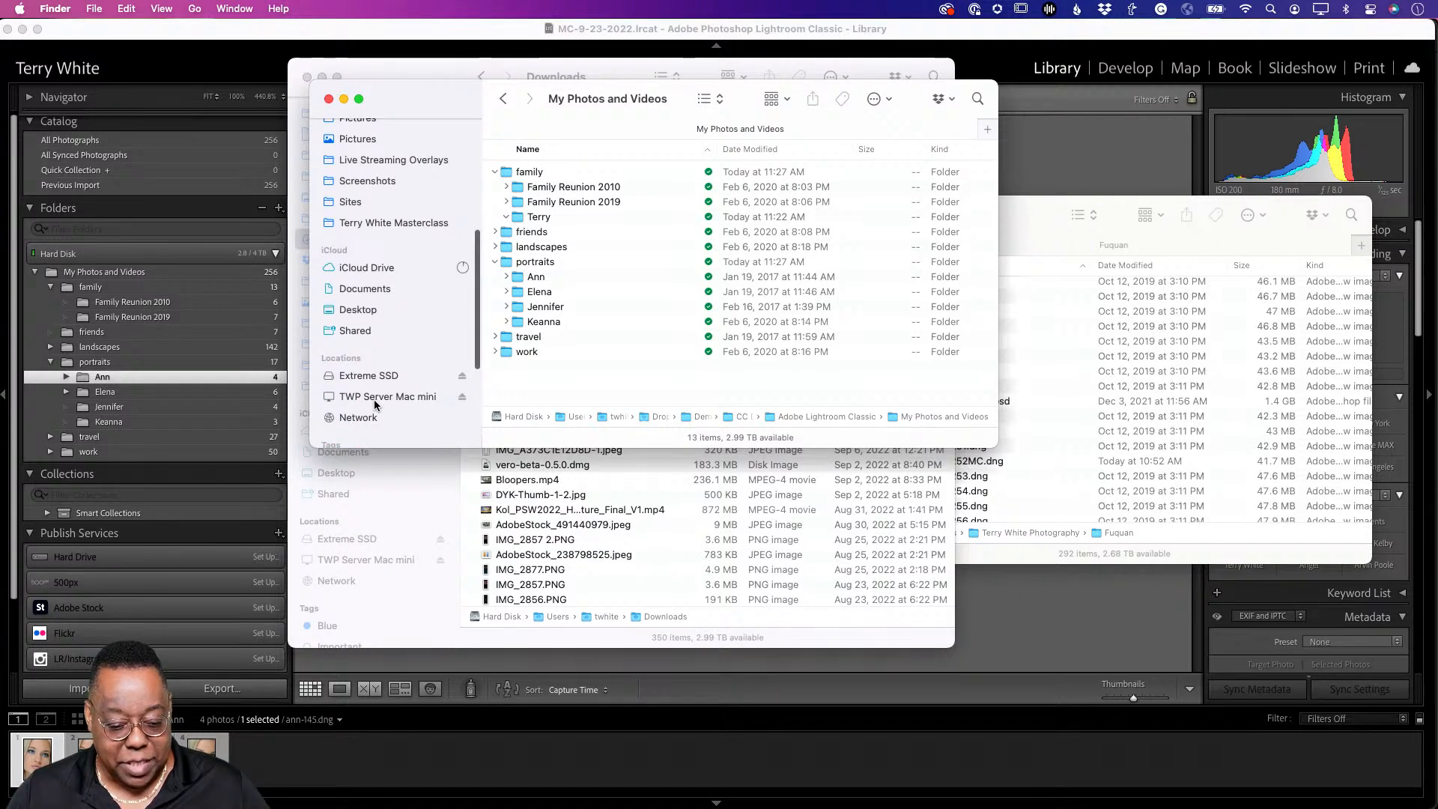
{"action": "left_click", "coordinate": [368, 377]}
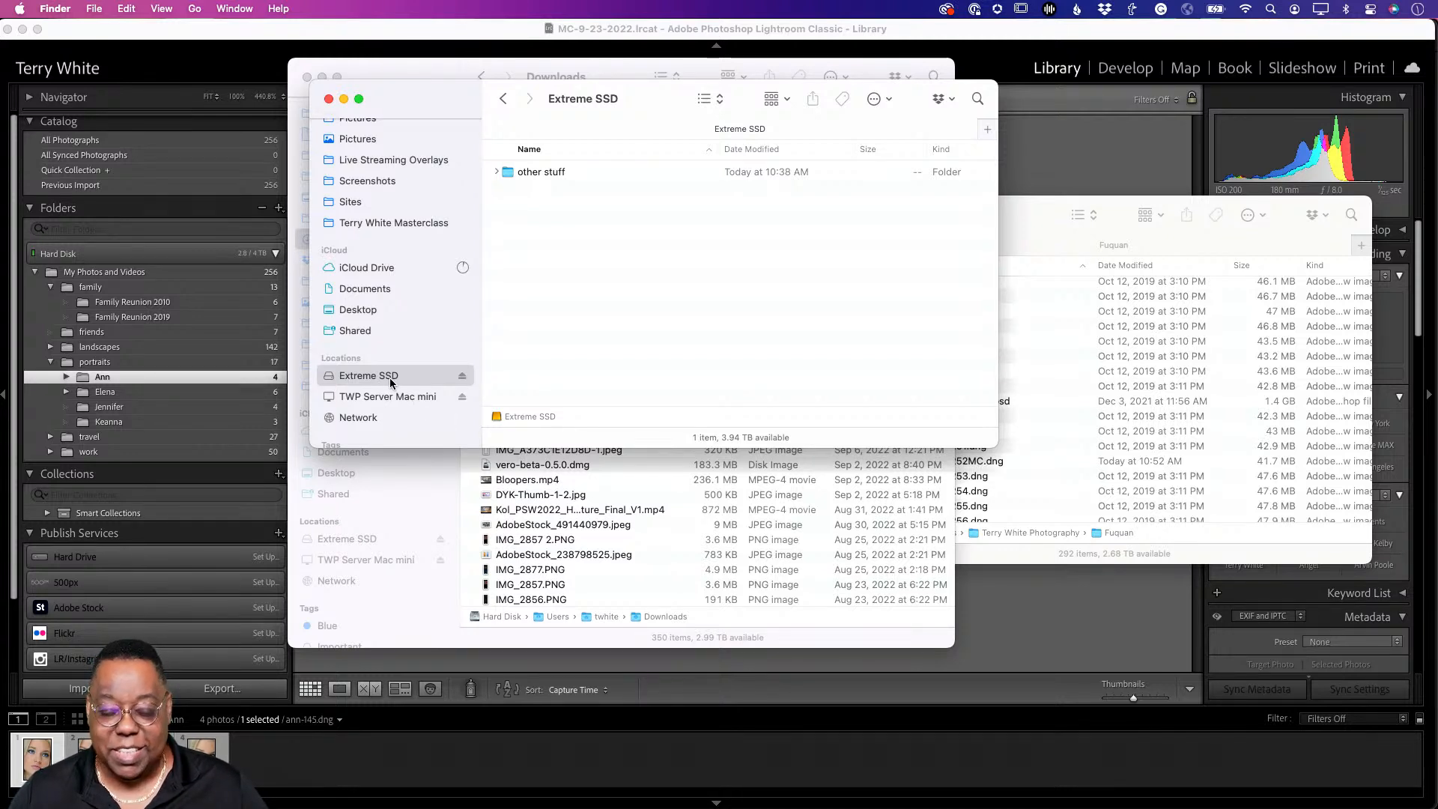
Step: Return to Lightroom Classic and start adding a folder to the catalog, choosing the Extreme SSD drive as its location
{"action": "left_click", "coordinate": [206, 60]}
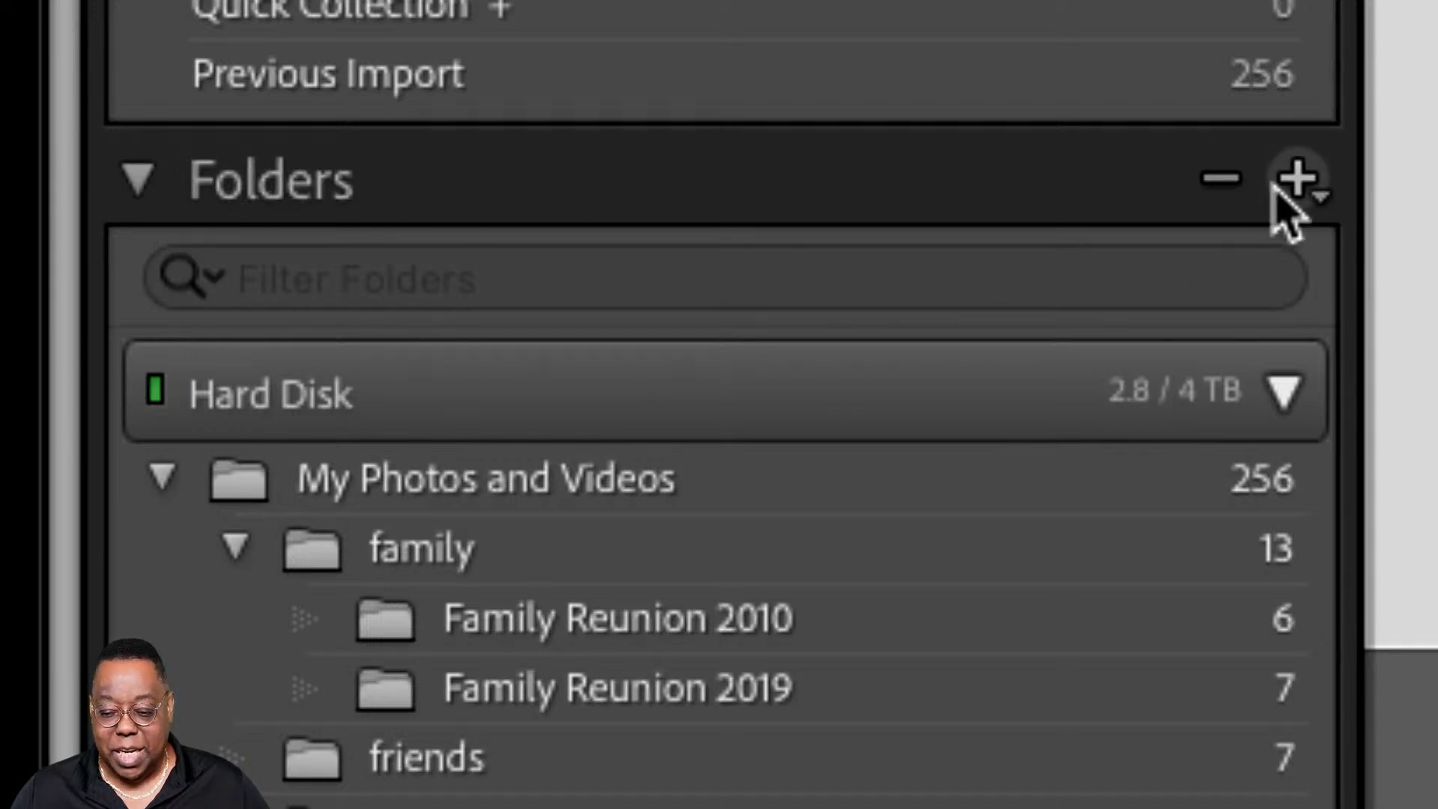
{"action": "left_click", "coordinate": [1296, 184]}
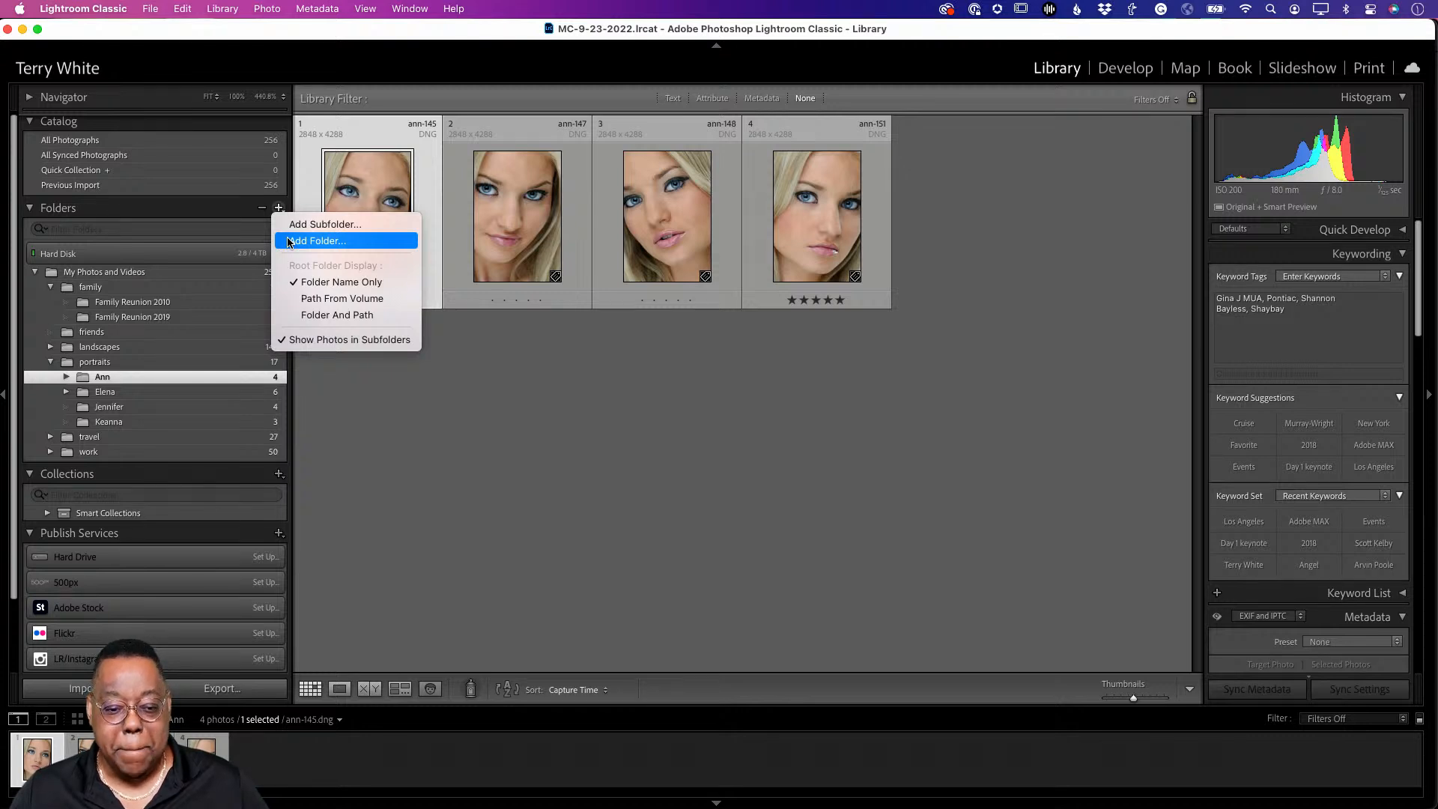
{"action": "left_click", "coordinate": [290, 242]}
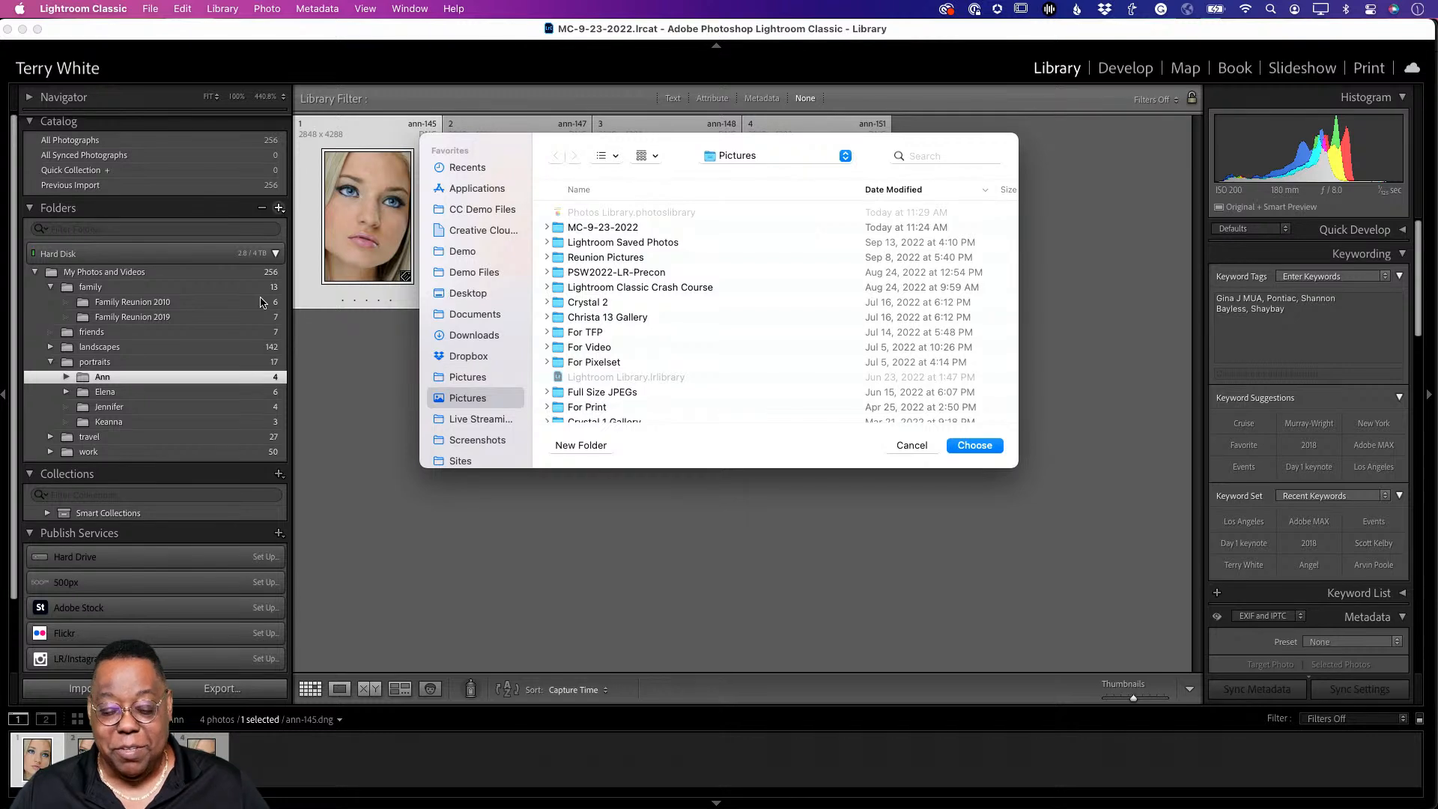
{"action": "scroll", "coordinate": [466, 409], "scroll_direction": "down", "scroll_amount": 5}
{"action": "scroll", "coordinate": [465, 410], "scroll_direction": "down", "scroll_amount": 5}
{"action": "left_click", "coordinate": [467, 425]}
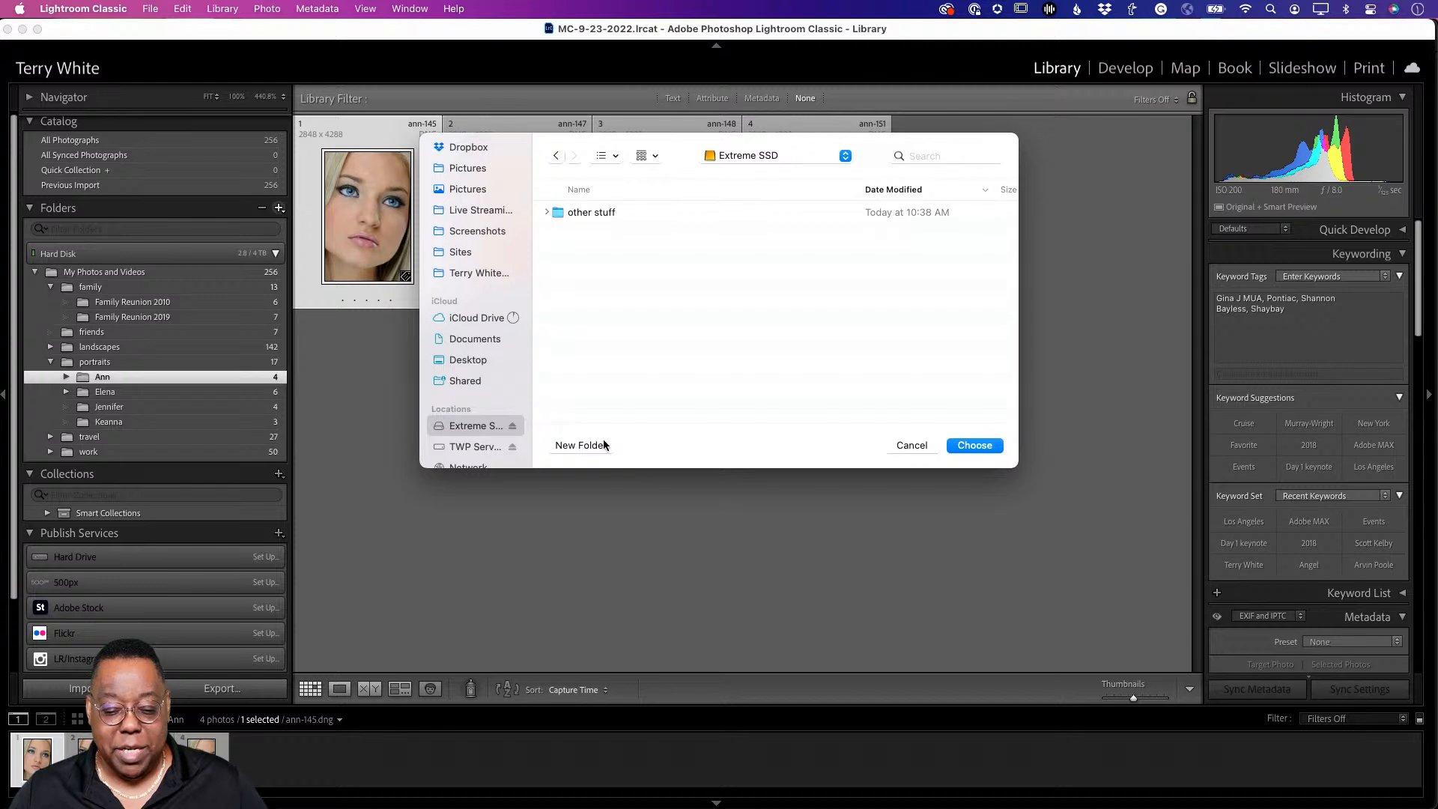
Step: Create a folder named More Space for My Photos and Videos on Extreme SSD and add it to the catalog
{"action": "left_click", "coordinate": [581, 445]}
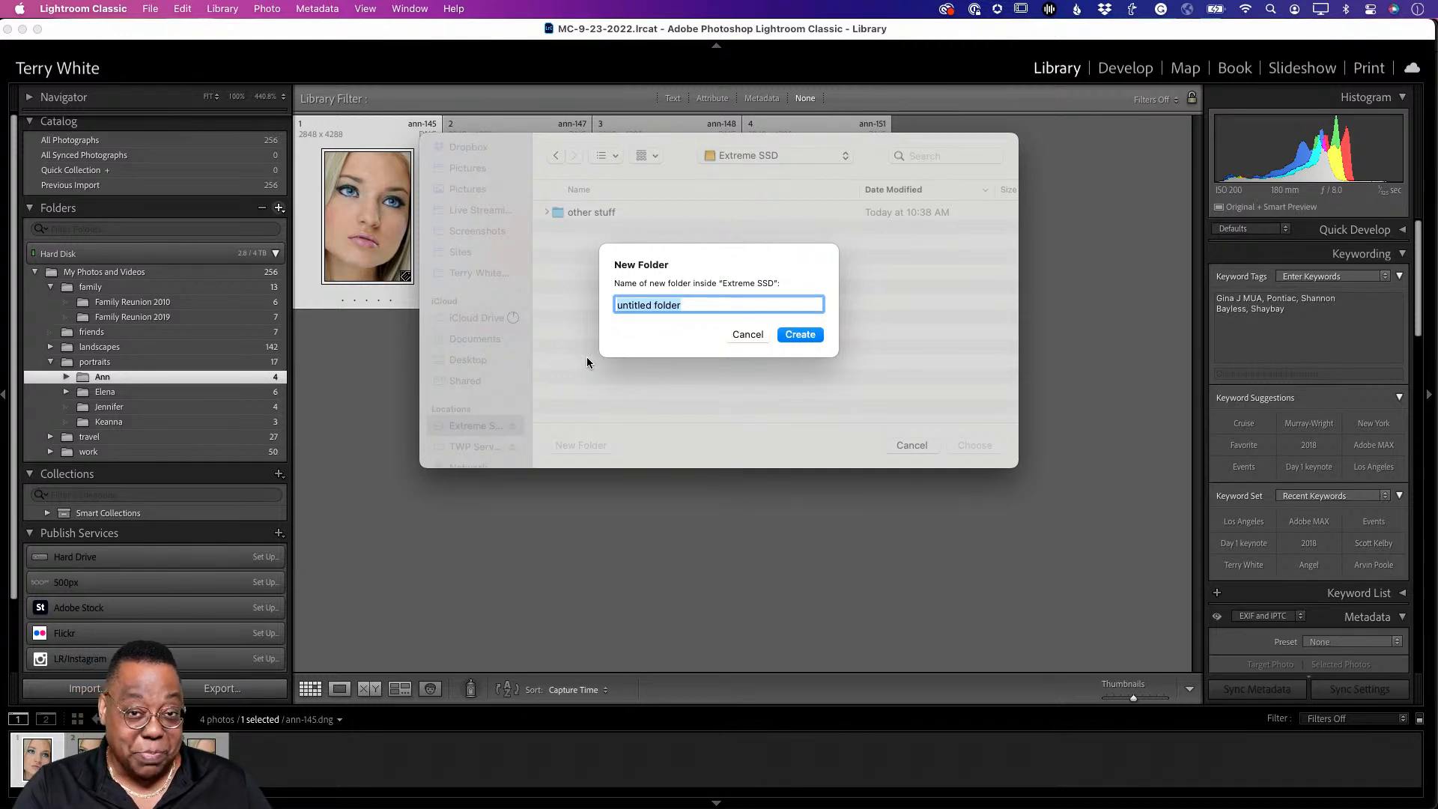
{"action": "type", "text": "M"}
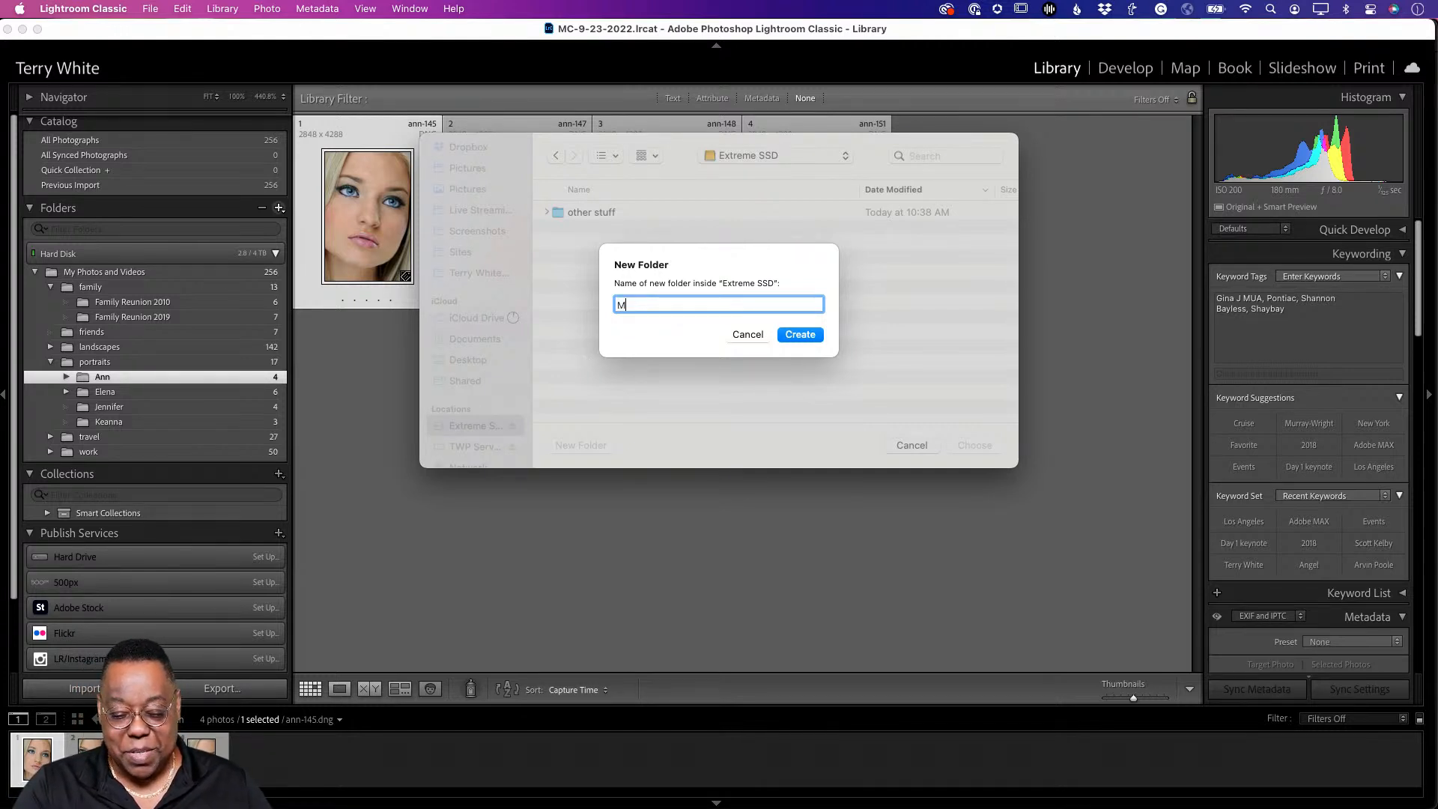
{"action": "type", "text": "ore Spac"}
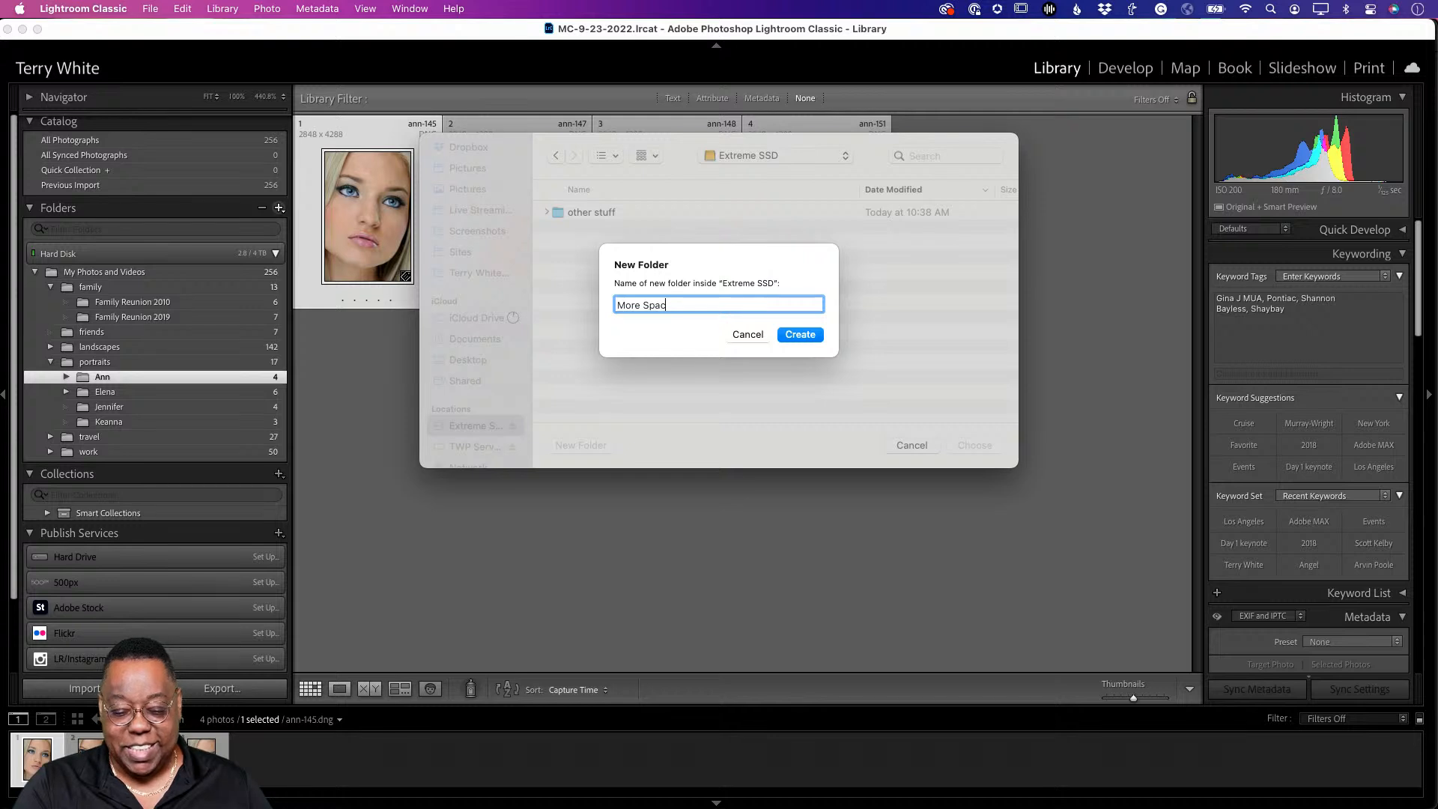
{"action": "type", "text": "e for My P"}
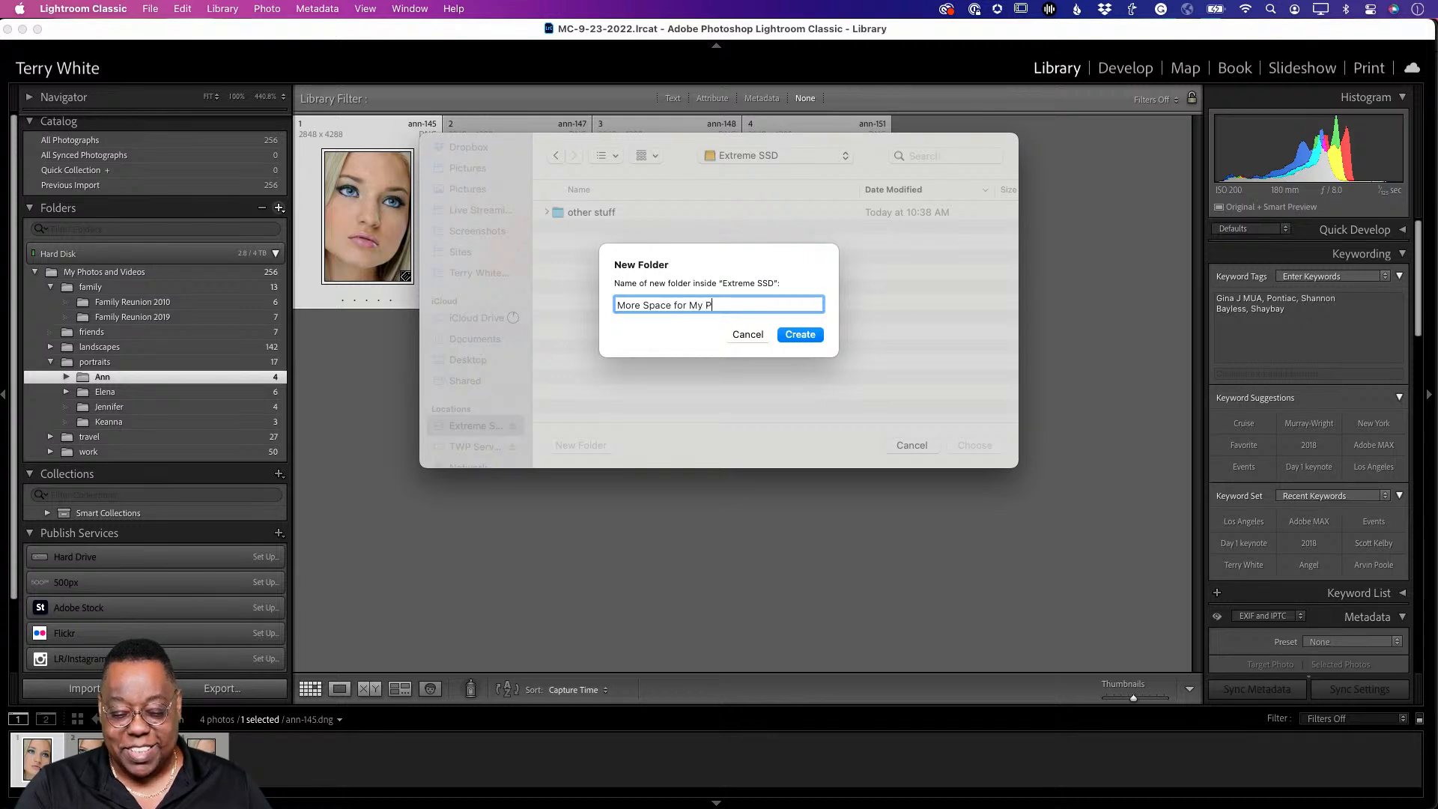
{"action": "type", "text": "hotos and Videos"}
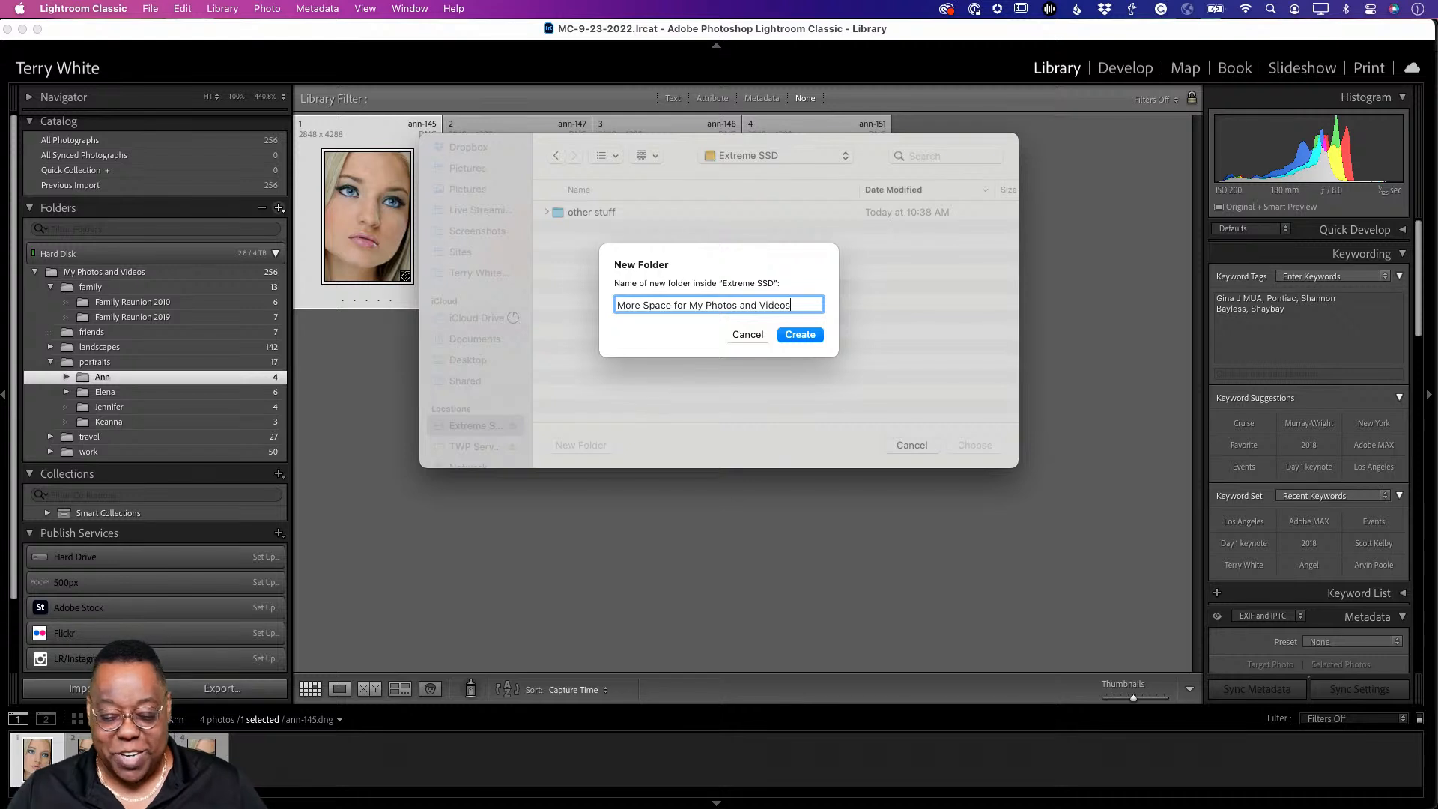
{"action": "left_click", "coordinate": [798, 335]}
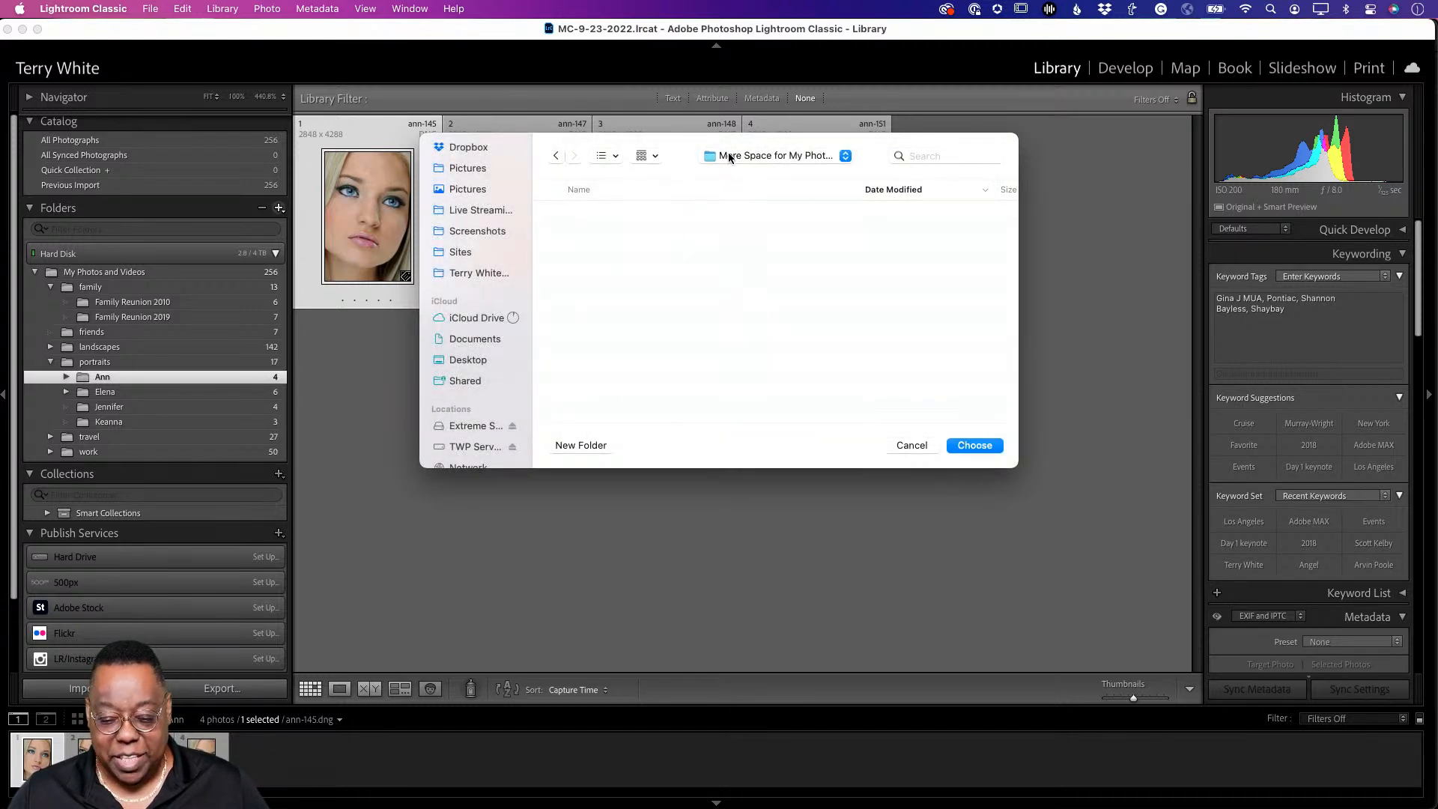
{"action": "left_click", "coordinate": [973, 445]}
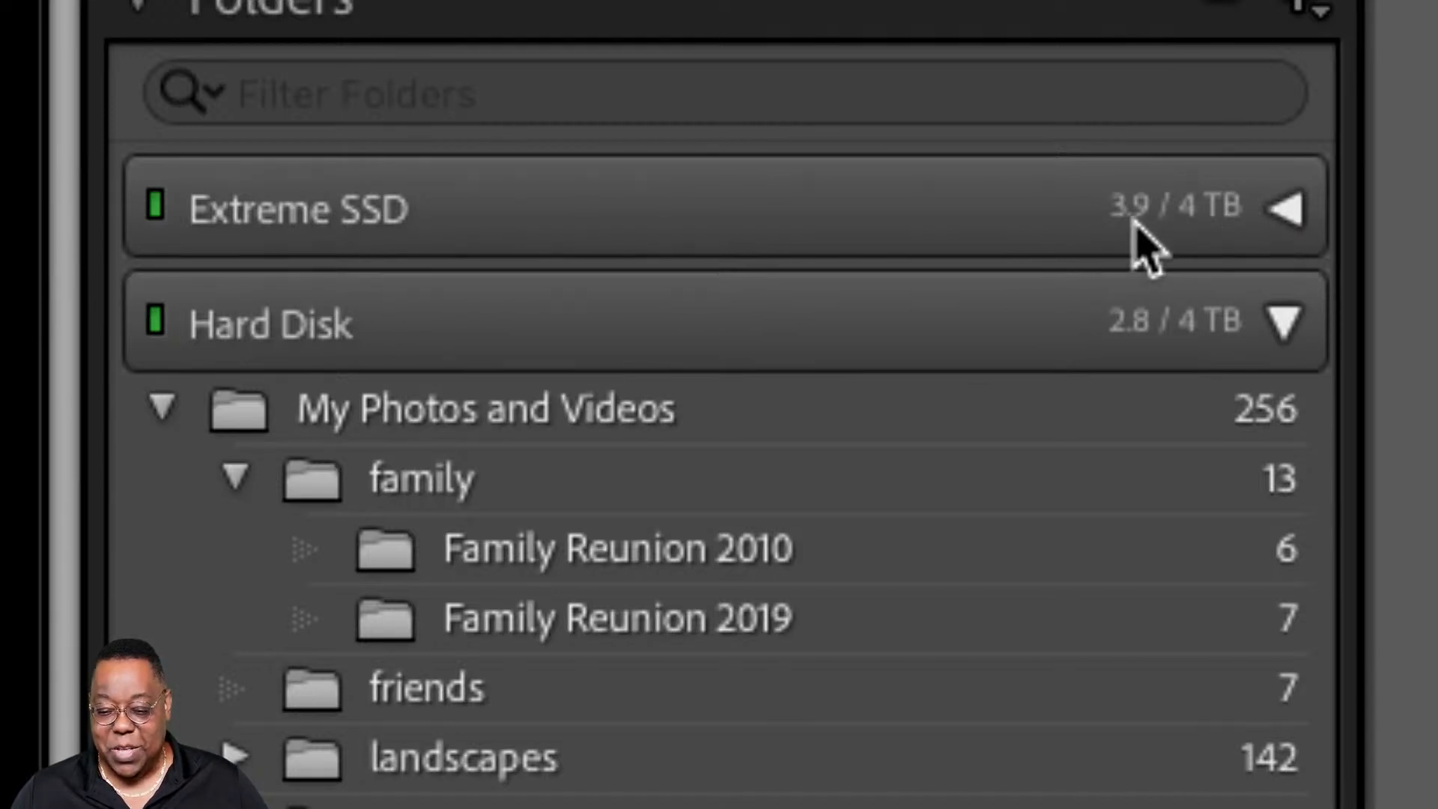
Step: Expand the Extreme SSD volume and move the Family Reunion 2010 folder into More Space for My Photos and Videos
{"action": "mouse_move", "coordinate": [1132, 220]}
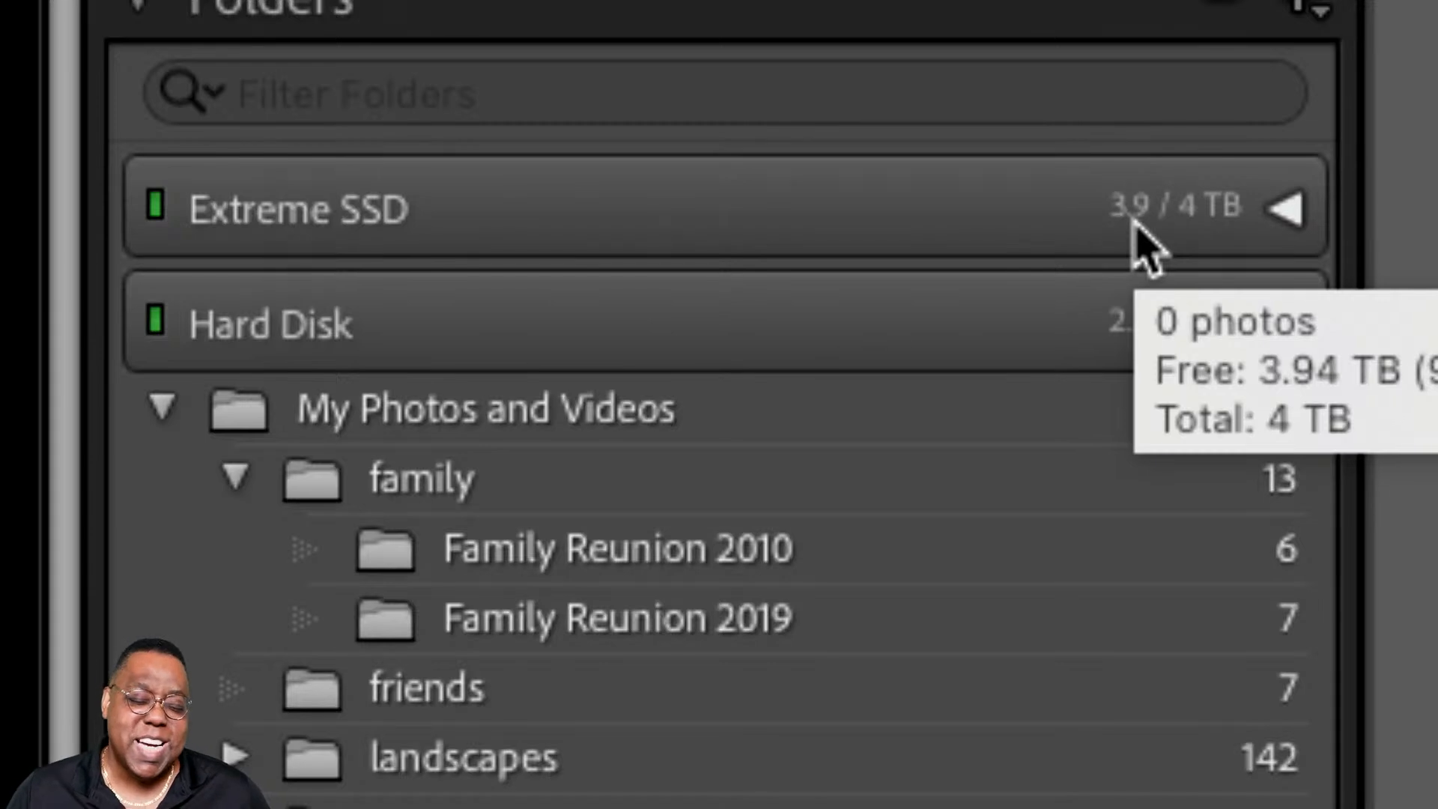
{"action": "left_click", "coordinate": [1282, 221]}
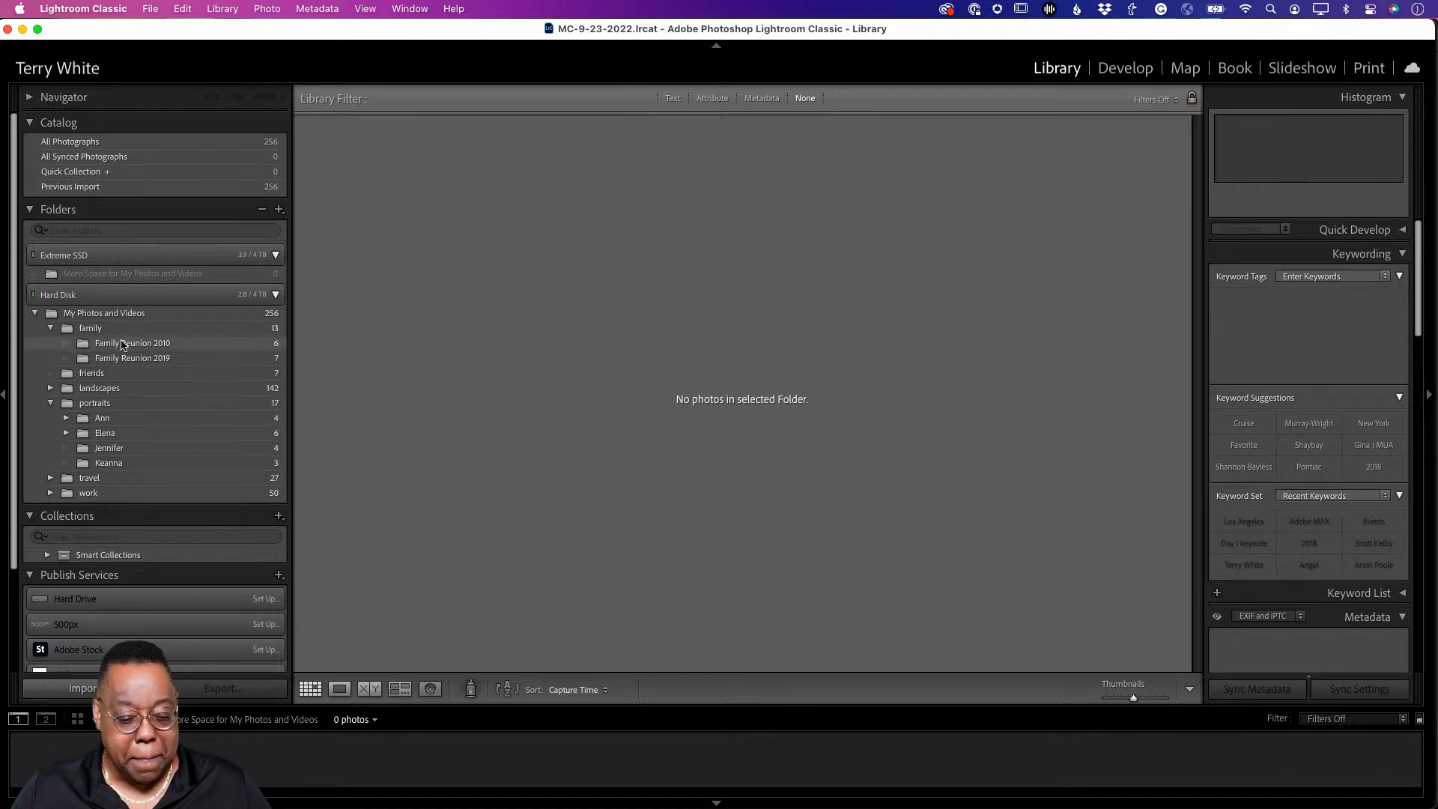
{"action": "left_click_drag", "start_coordinate": [104, 313], "coordinate": [129, 275]}
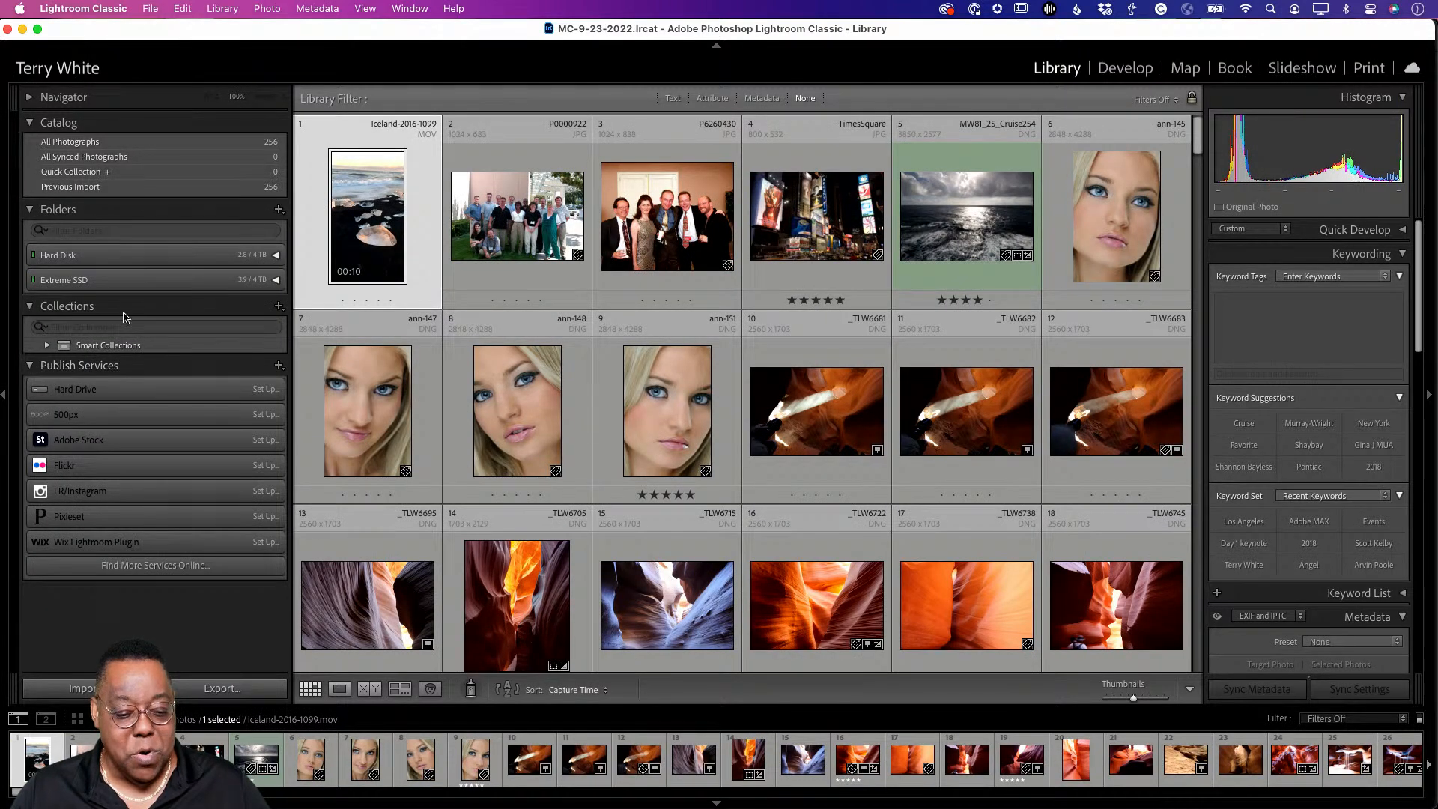
Step: Expand Hard Disk, Extreme SSD and More Space for My Photos and Videos, and show the Family Reunion 2010 photos
{"action": "left_click", "coordinate": [275, 255]}
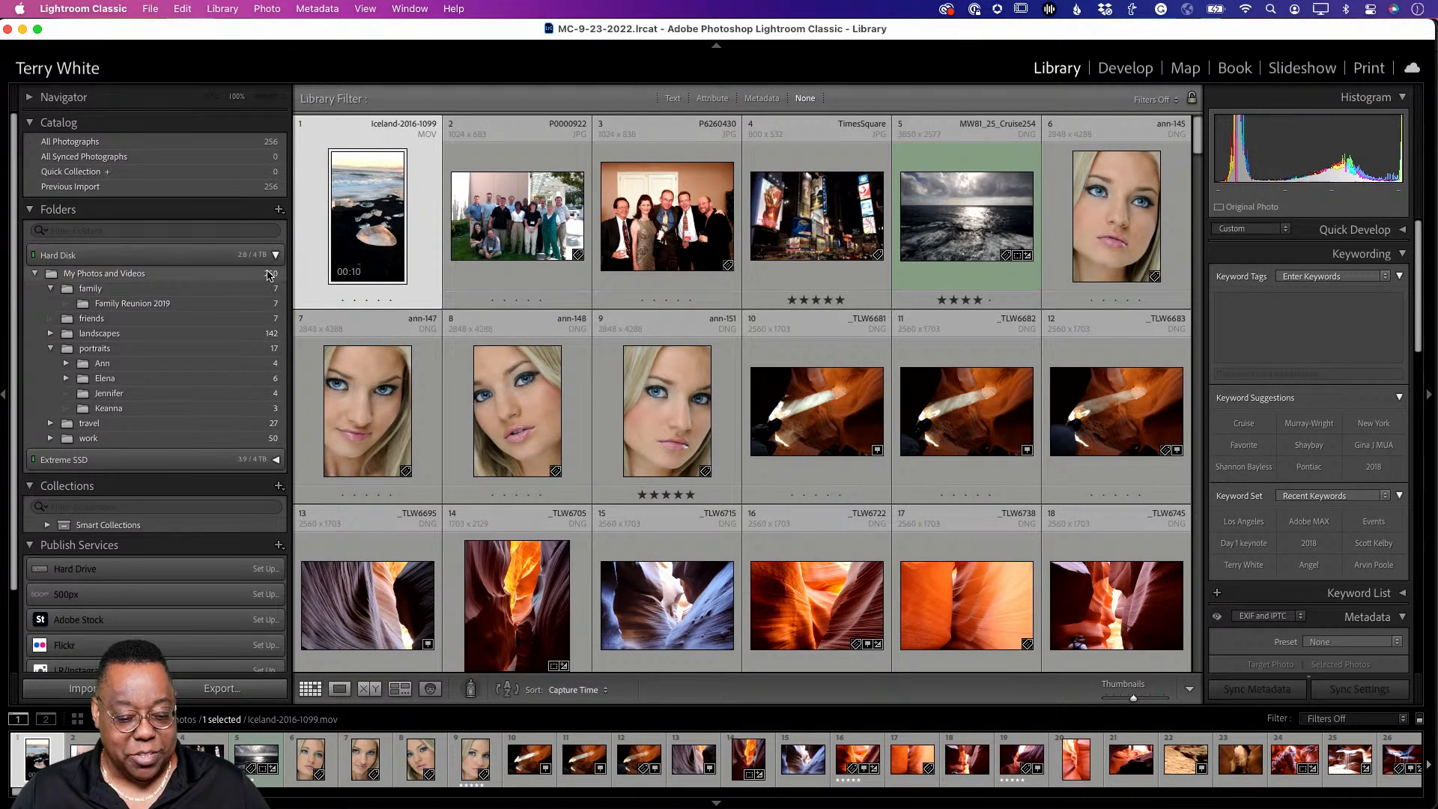
{"action": "scroll", "coordinate": [264, 441], "scroll_direction": "down", "scroll_amount": 1}
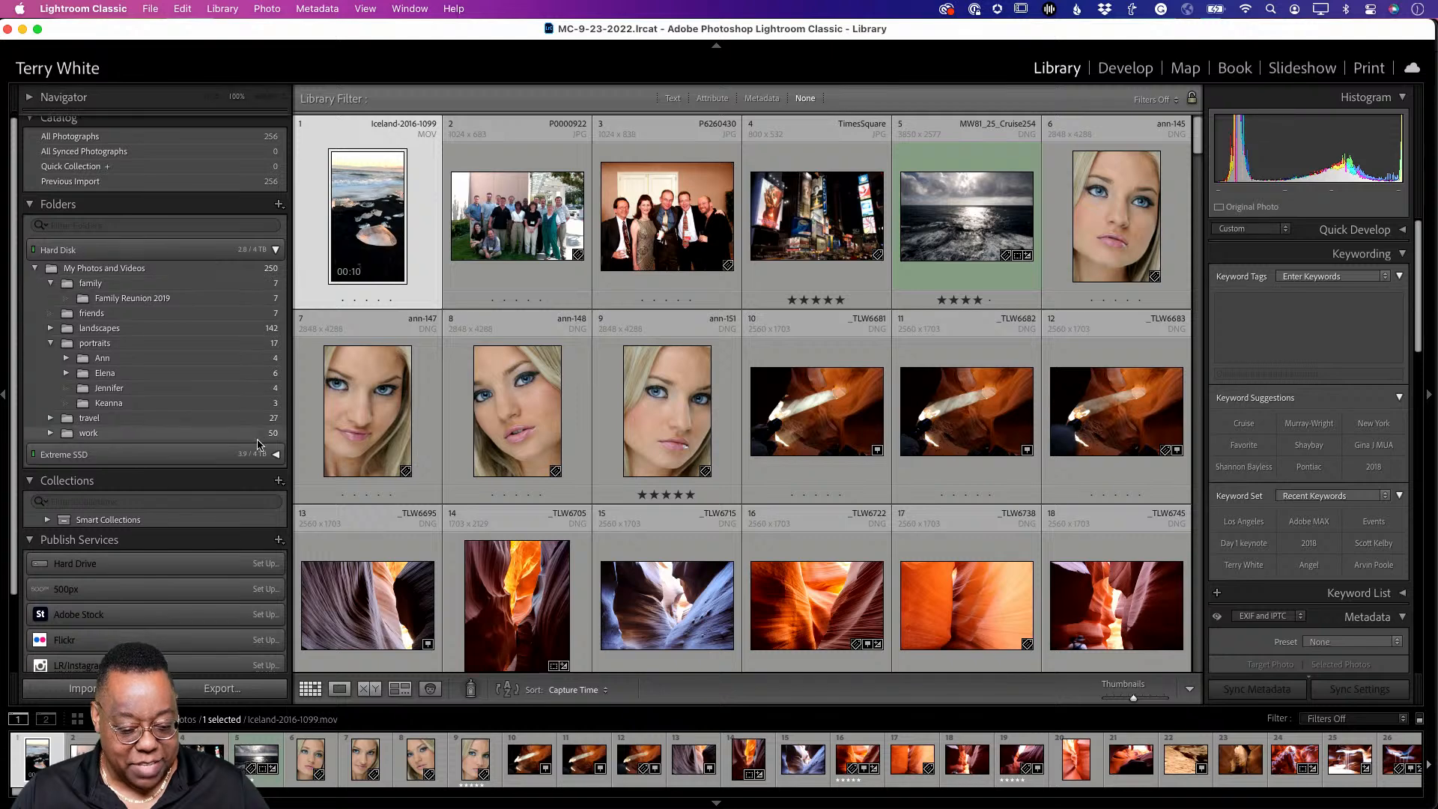
{"action": "left_click", "coordinate": [274, 454]}
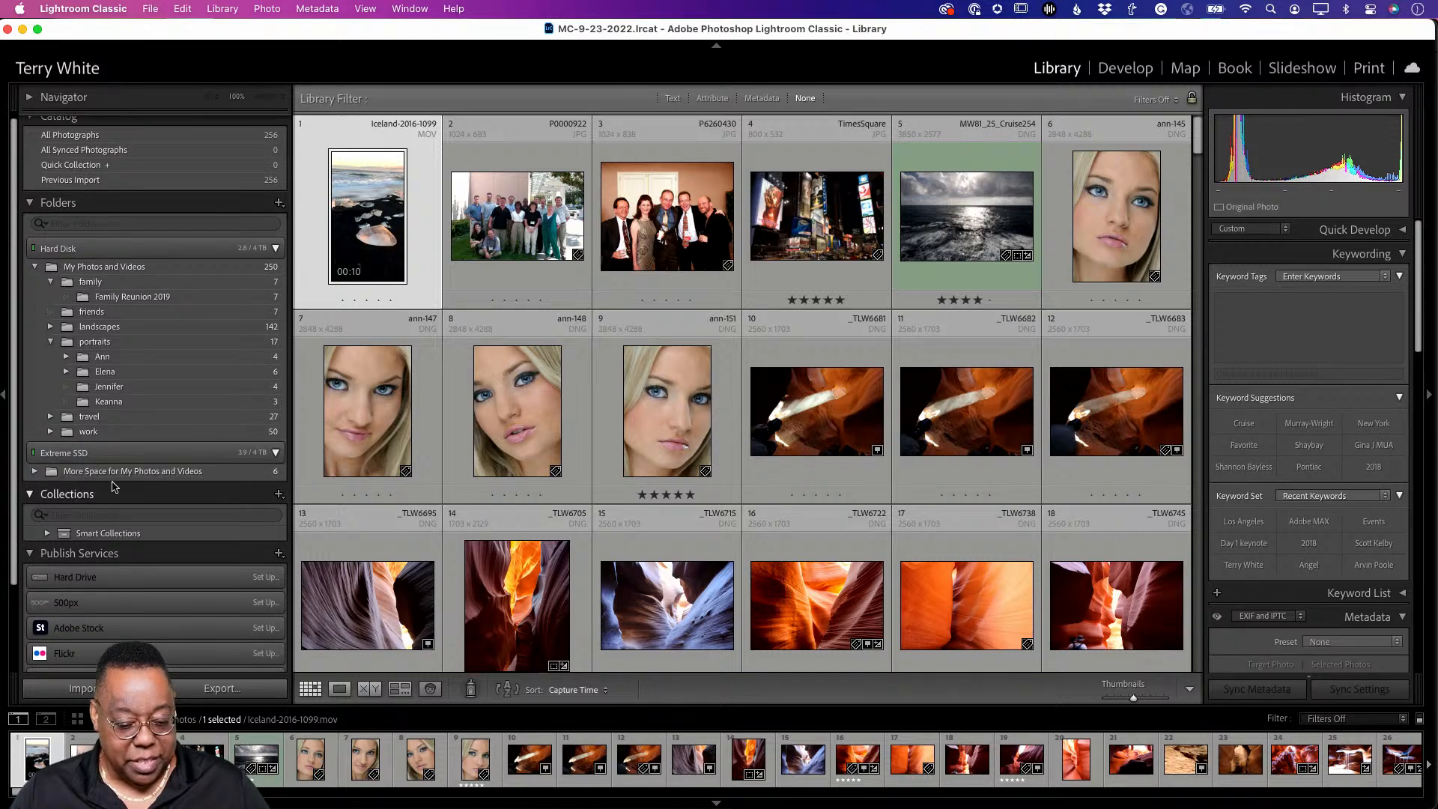
{"action": "left_click", "coordinate": [34, 471]}
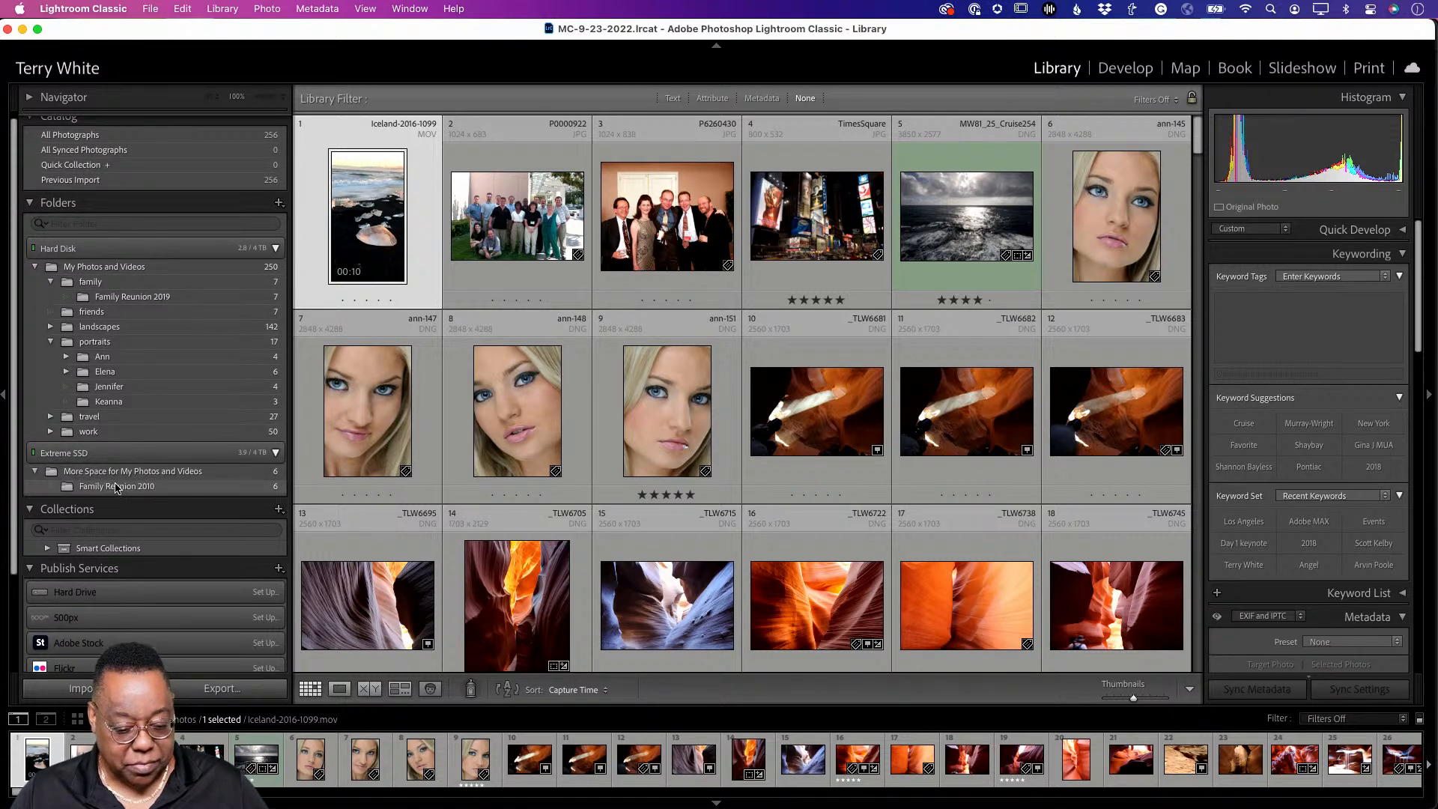
{"action": "left_click", "coordinate": [117, 487]}
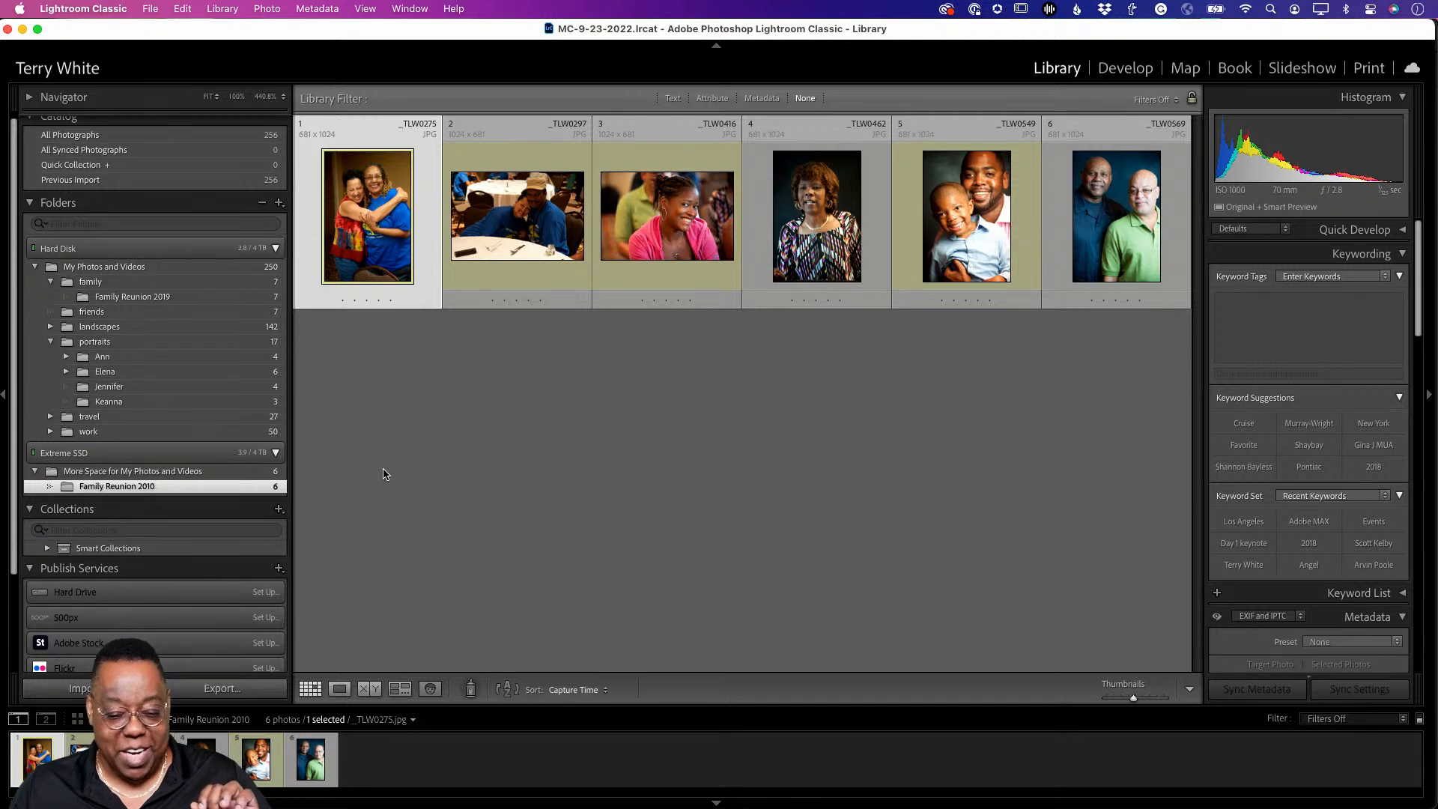
Step: Look over the external editors available for the first Family Reunion 2010 photo without opening any of them
{"action": "right_click", "coordinate": [421, 161]}
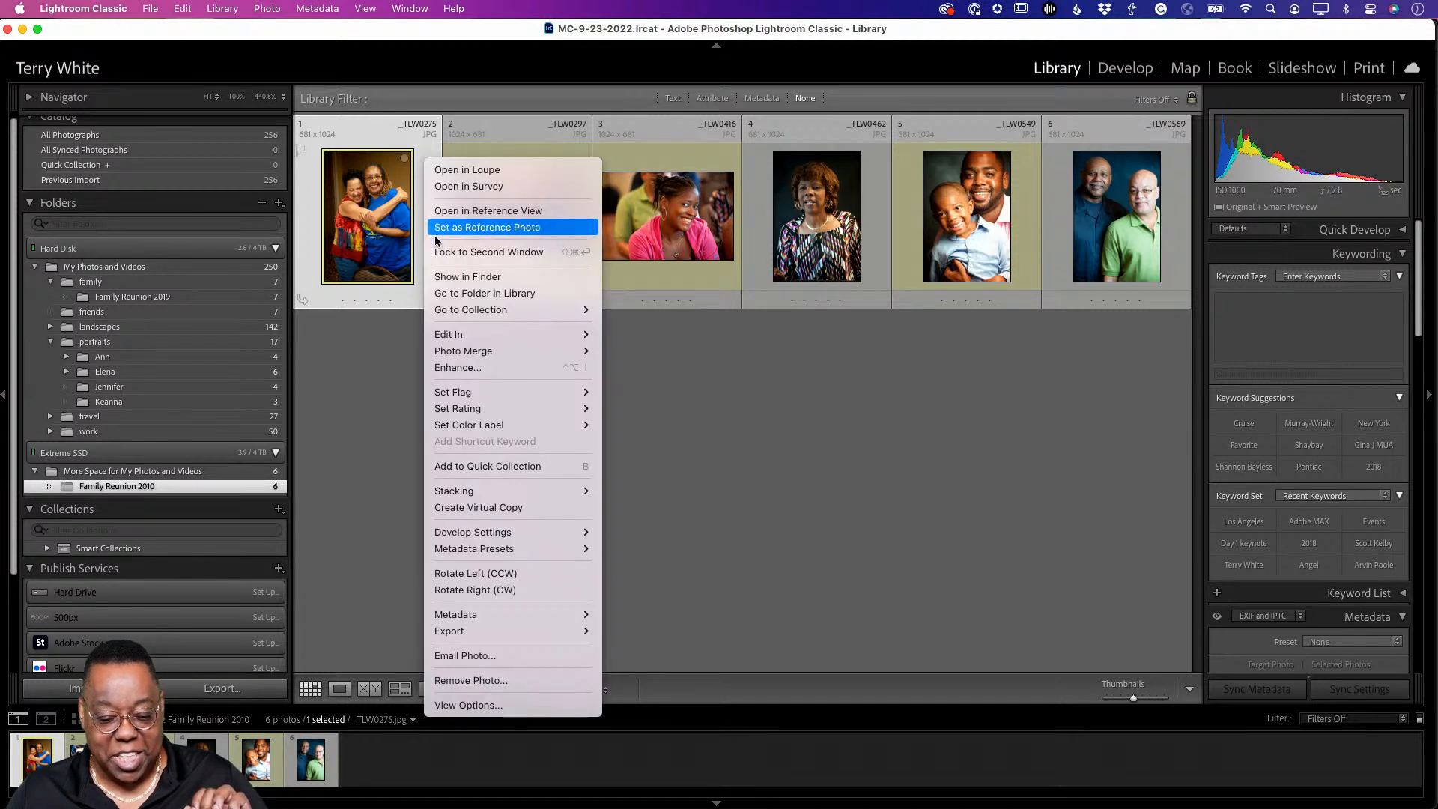
{"action": "mouse_move", "coordinate": [524, 334]}
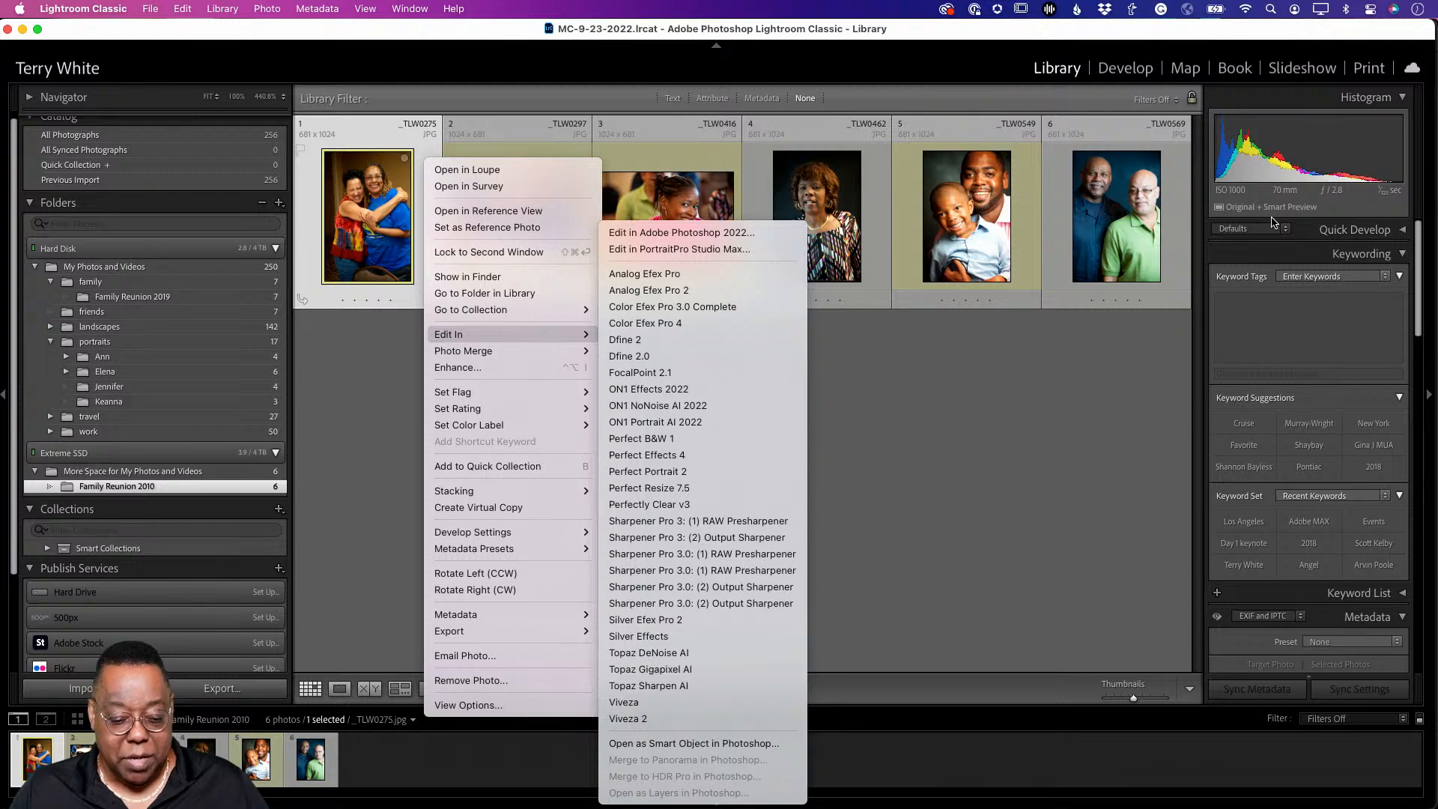
{"action": "left_click", "coordinate": [963, 431]}
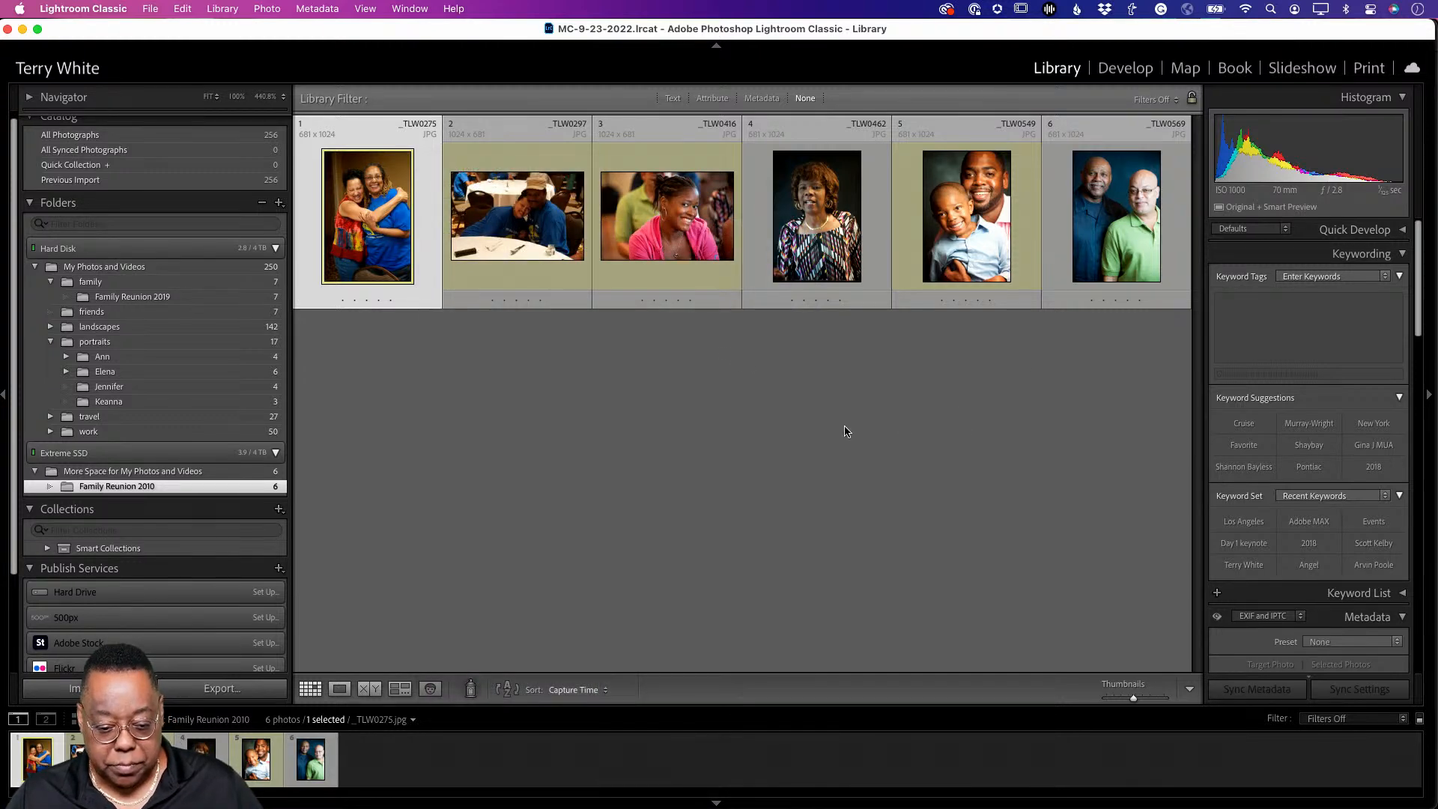
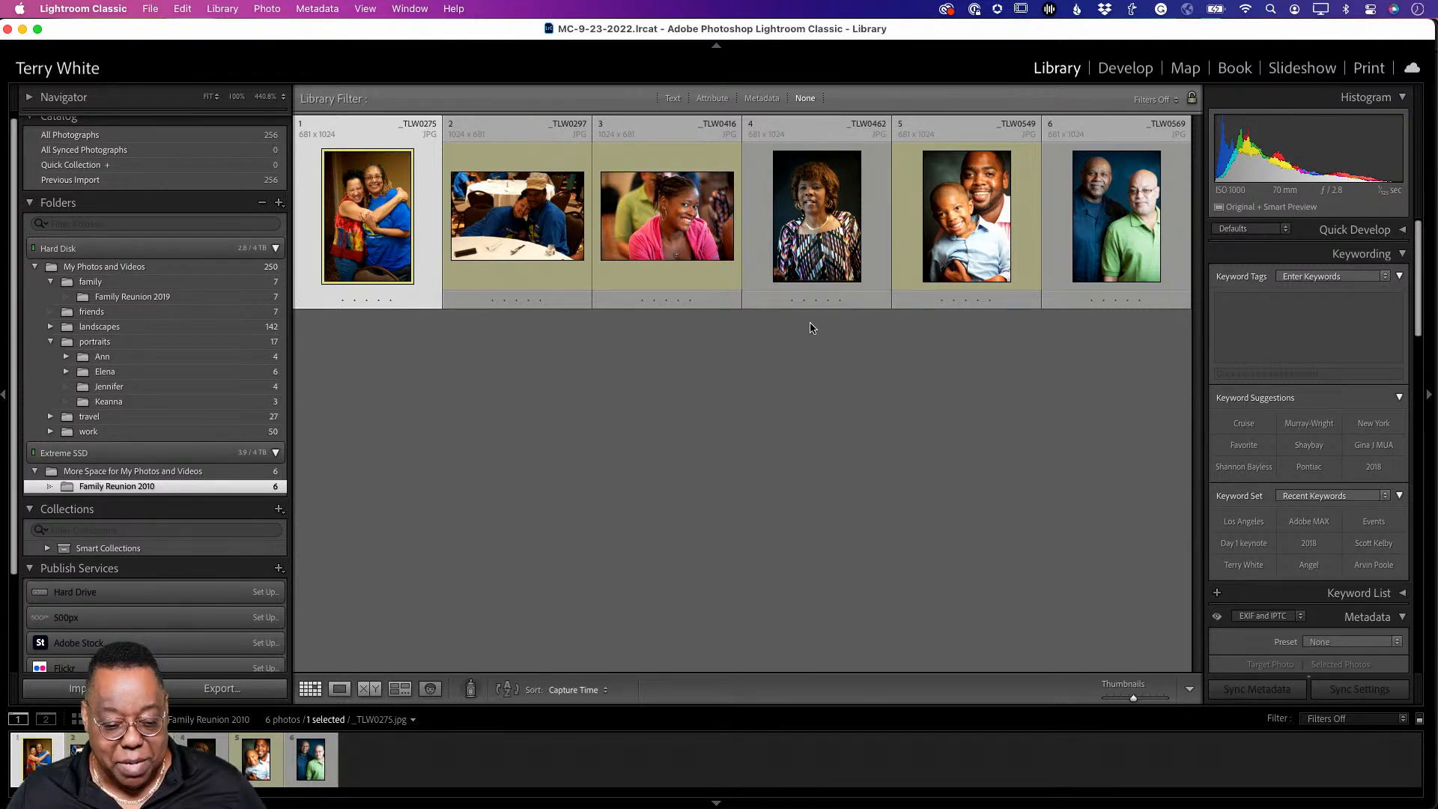
Step: Start a batch rename of all photos in Family Reunion 2010 and view the Filename Template Editor without changing the template
{"action": "key", "text": "super+a"}
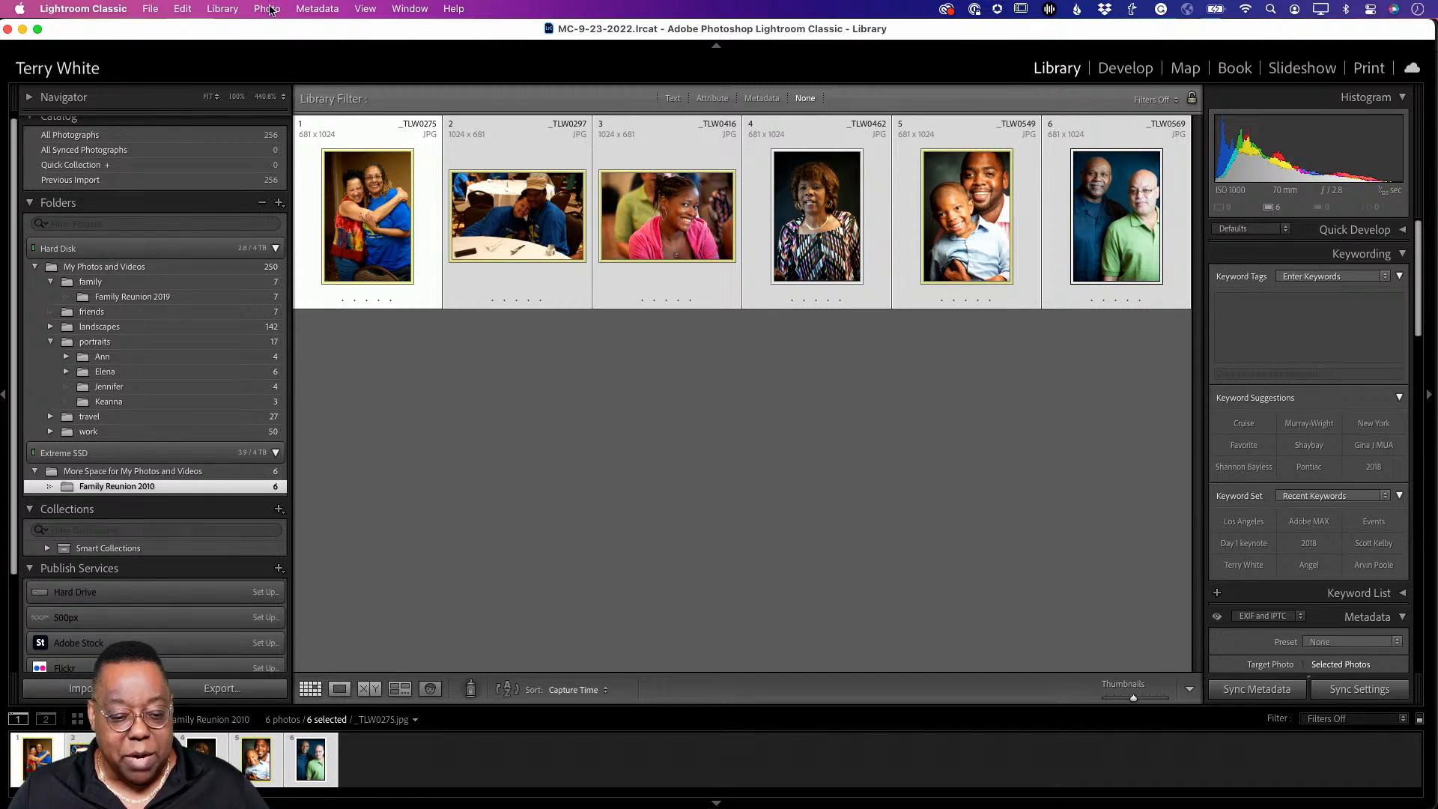
{"action": "left_click", "coordinate": [232, 9]}
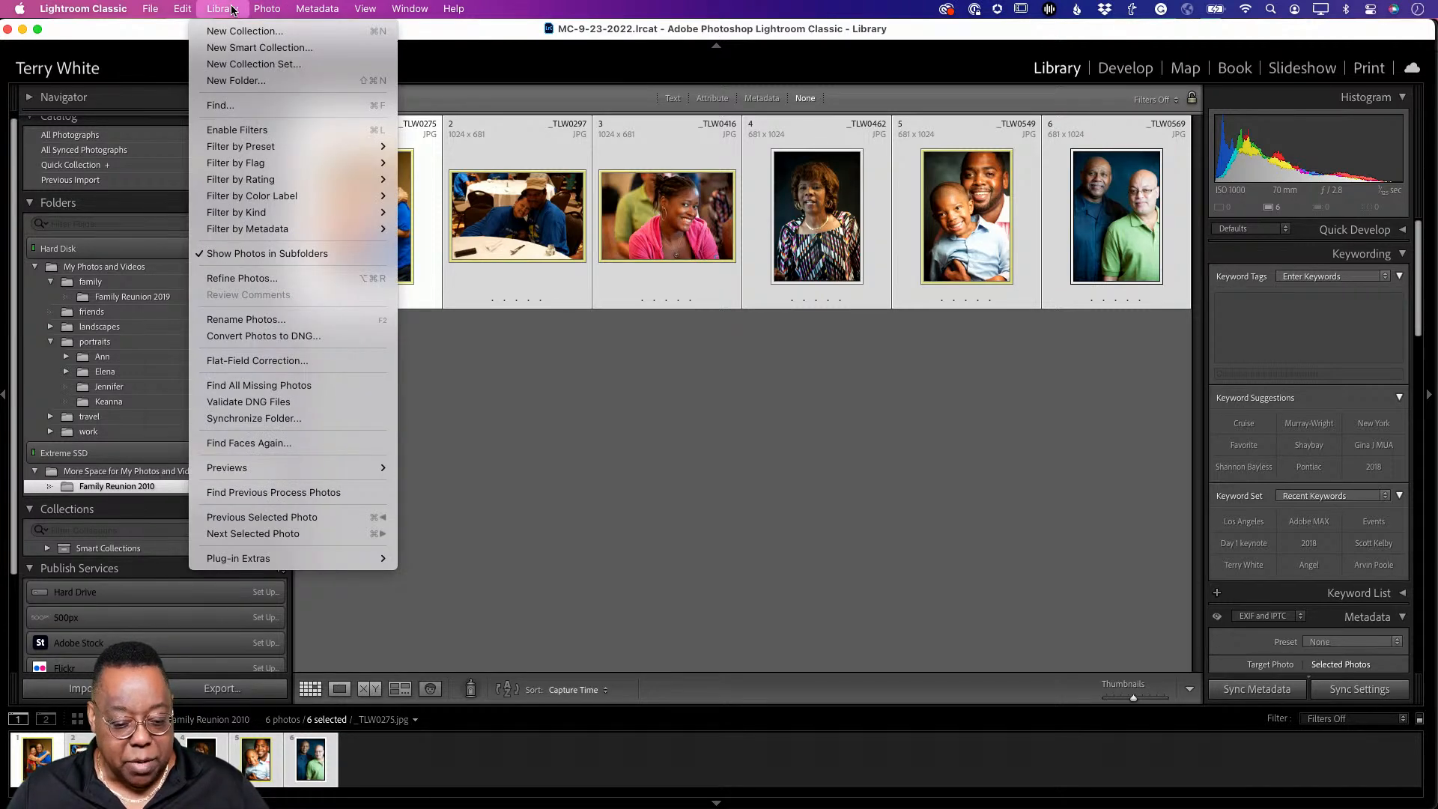
{"action": "left_click", "coordinate": [292, 320]}
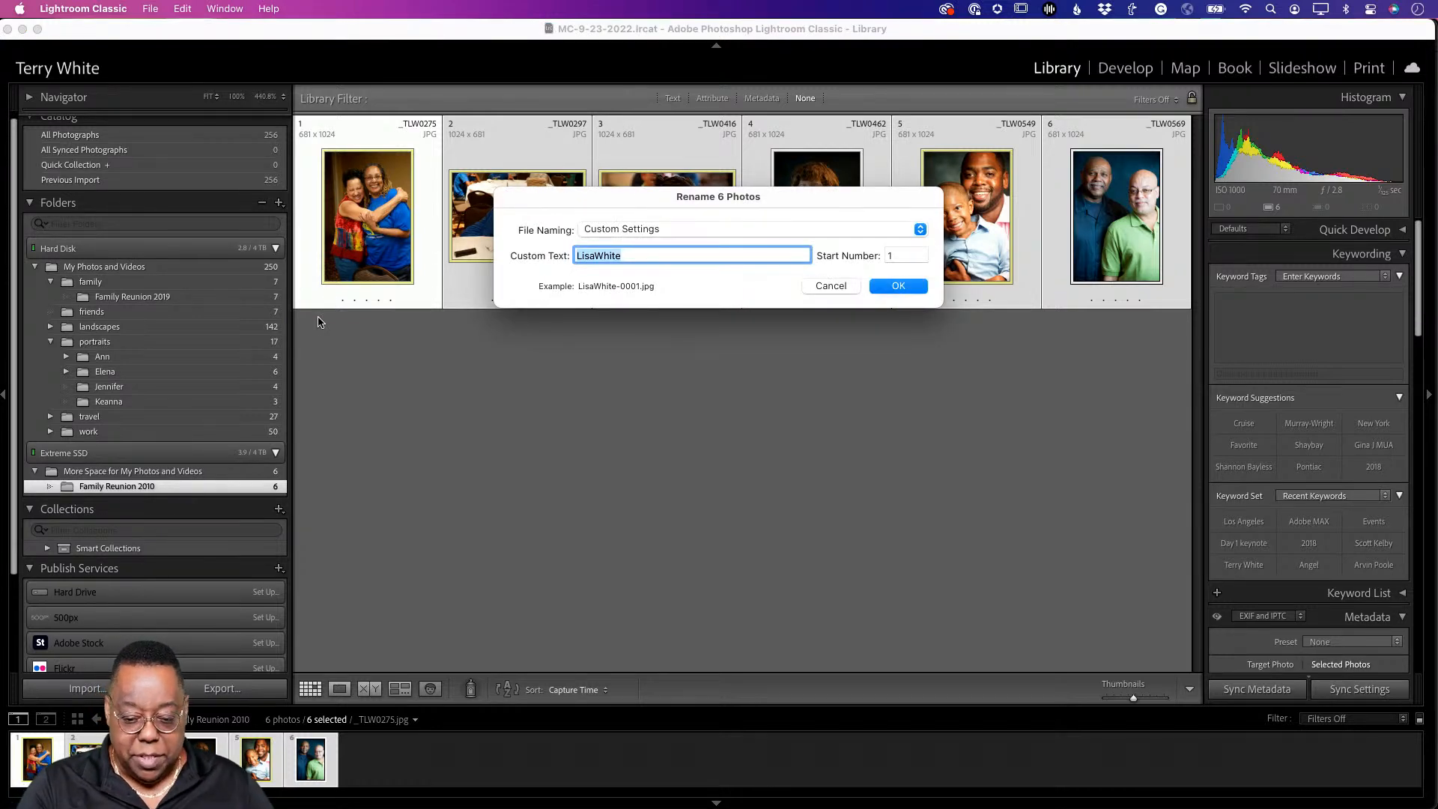
{"action": "left_click", "coordinate": [650, 228]}
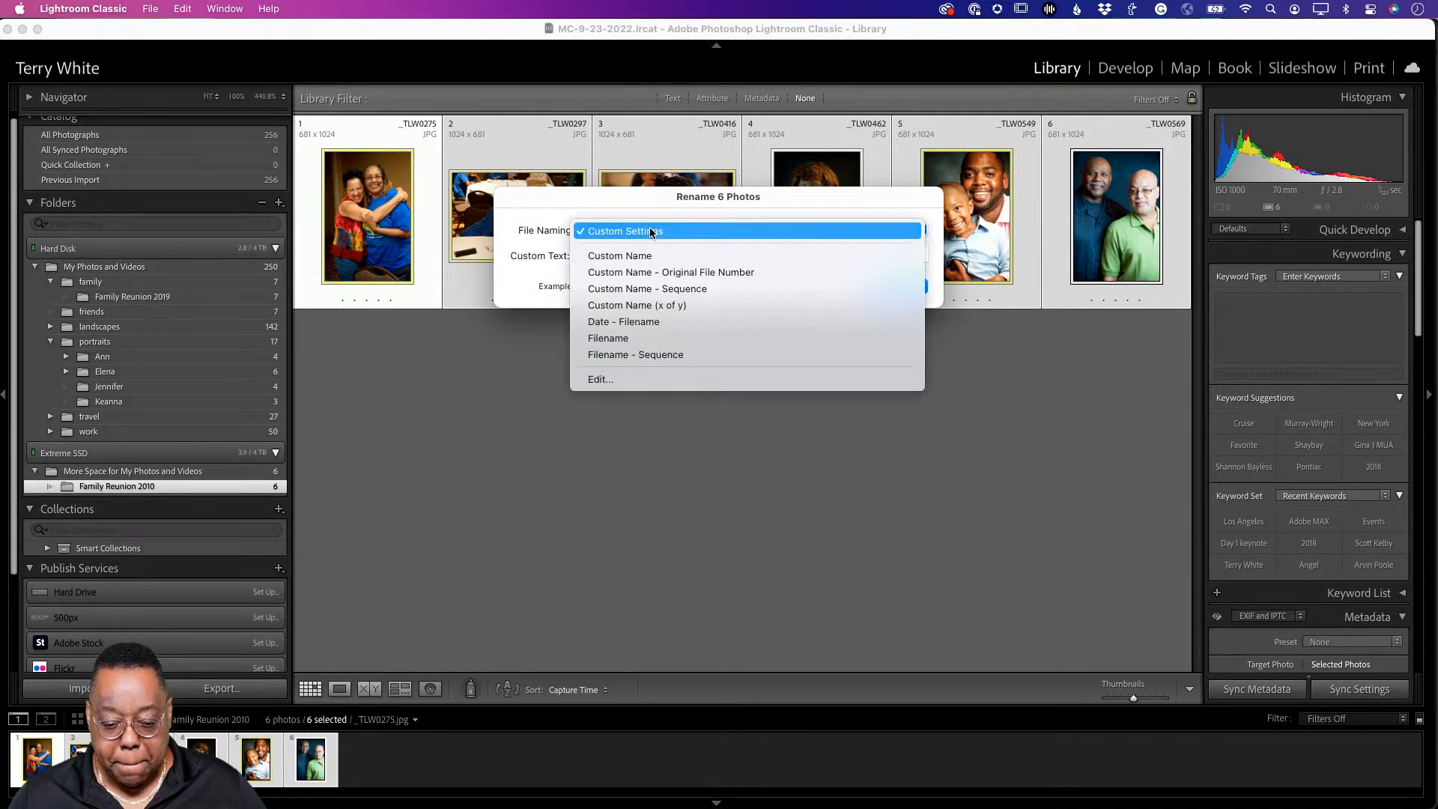
{"action": "left_click", "coordinate": [659, 379]}
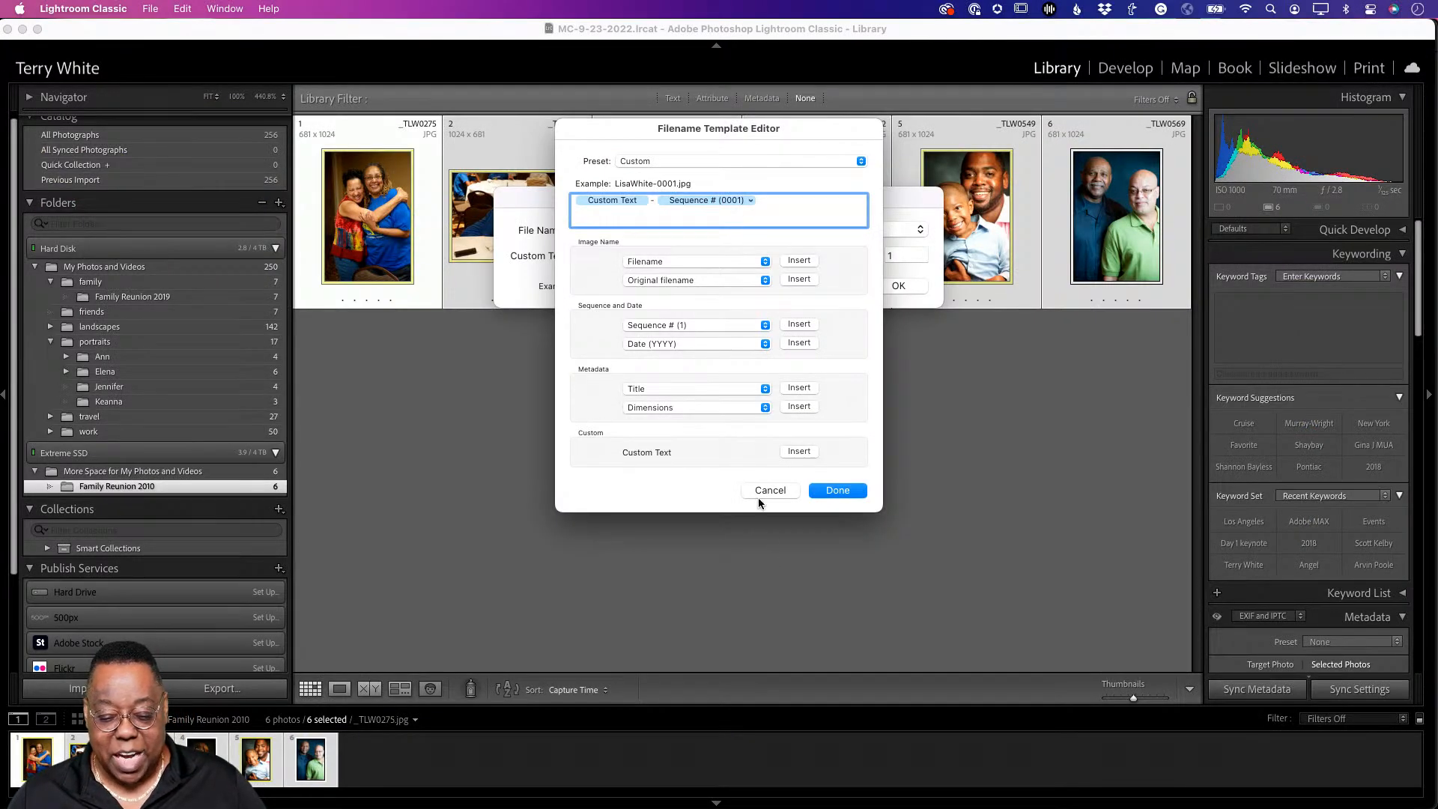
{"action": "left_click", "coordinate": [770, 491]}
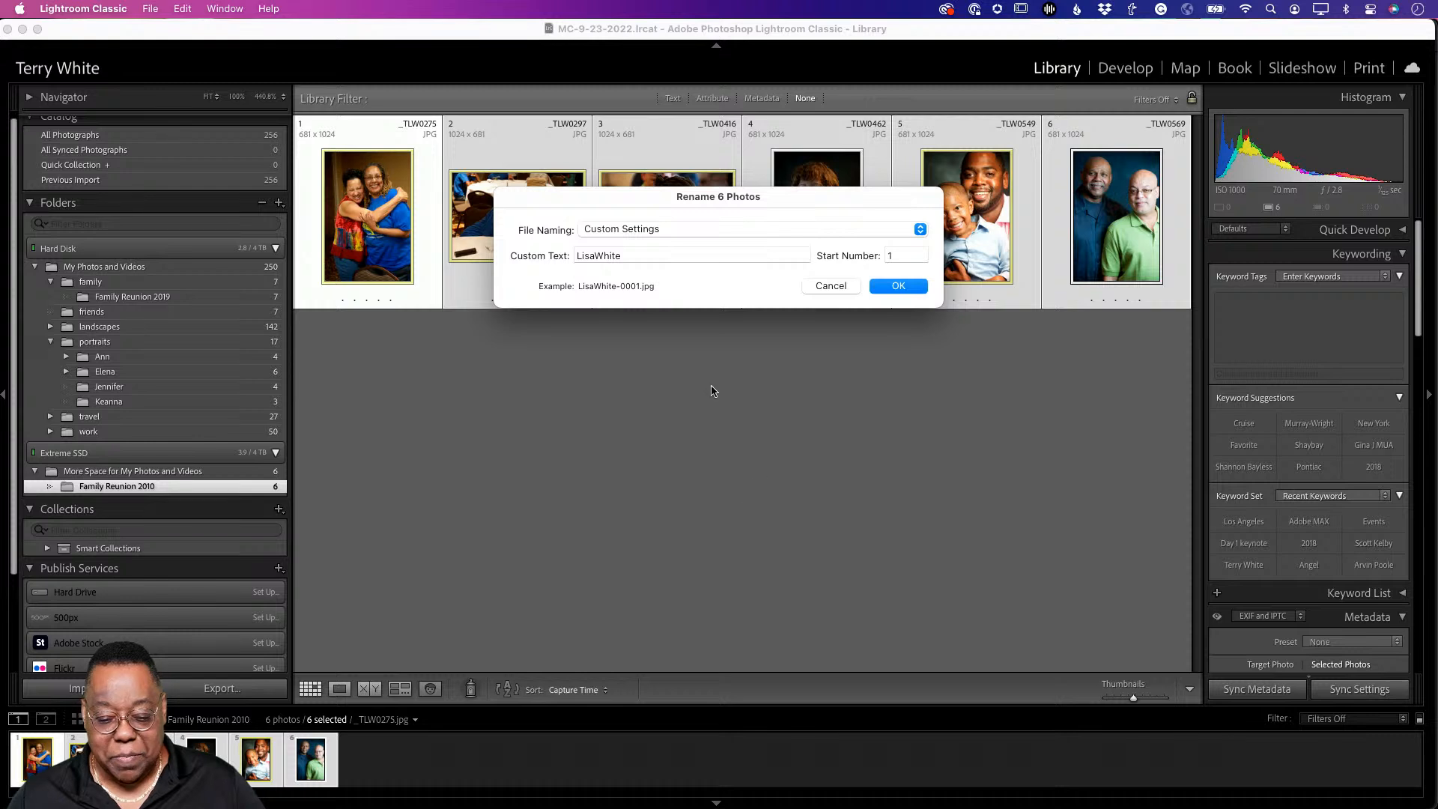
Step: Rename the selected photos using the custom text FamilyReunion2010, written without spaces
{"action": "left_click", "coordinate": [662, 256]}
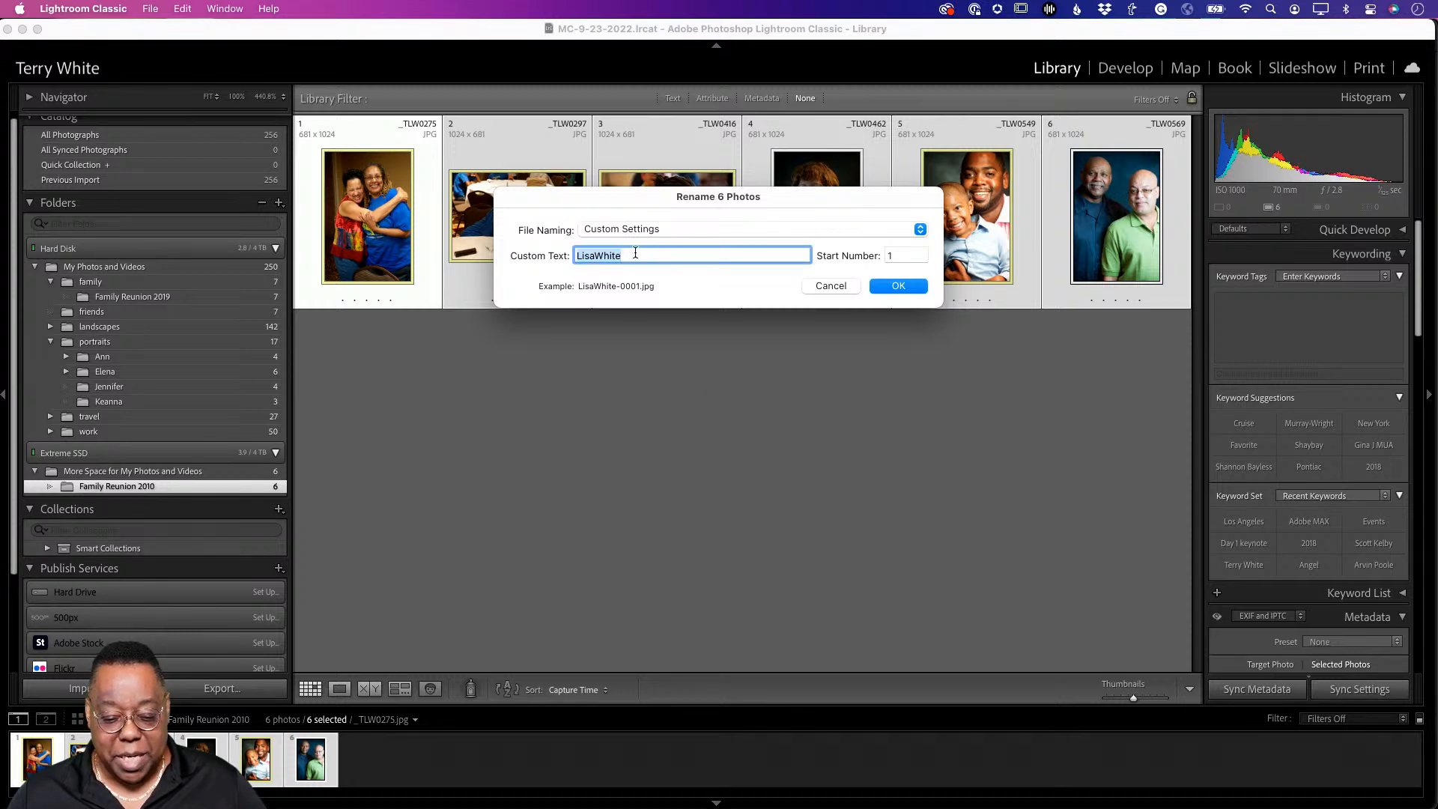
{"action": "type", "text": "F"}
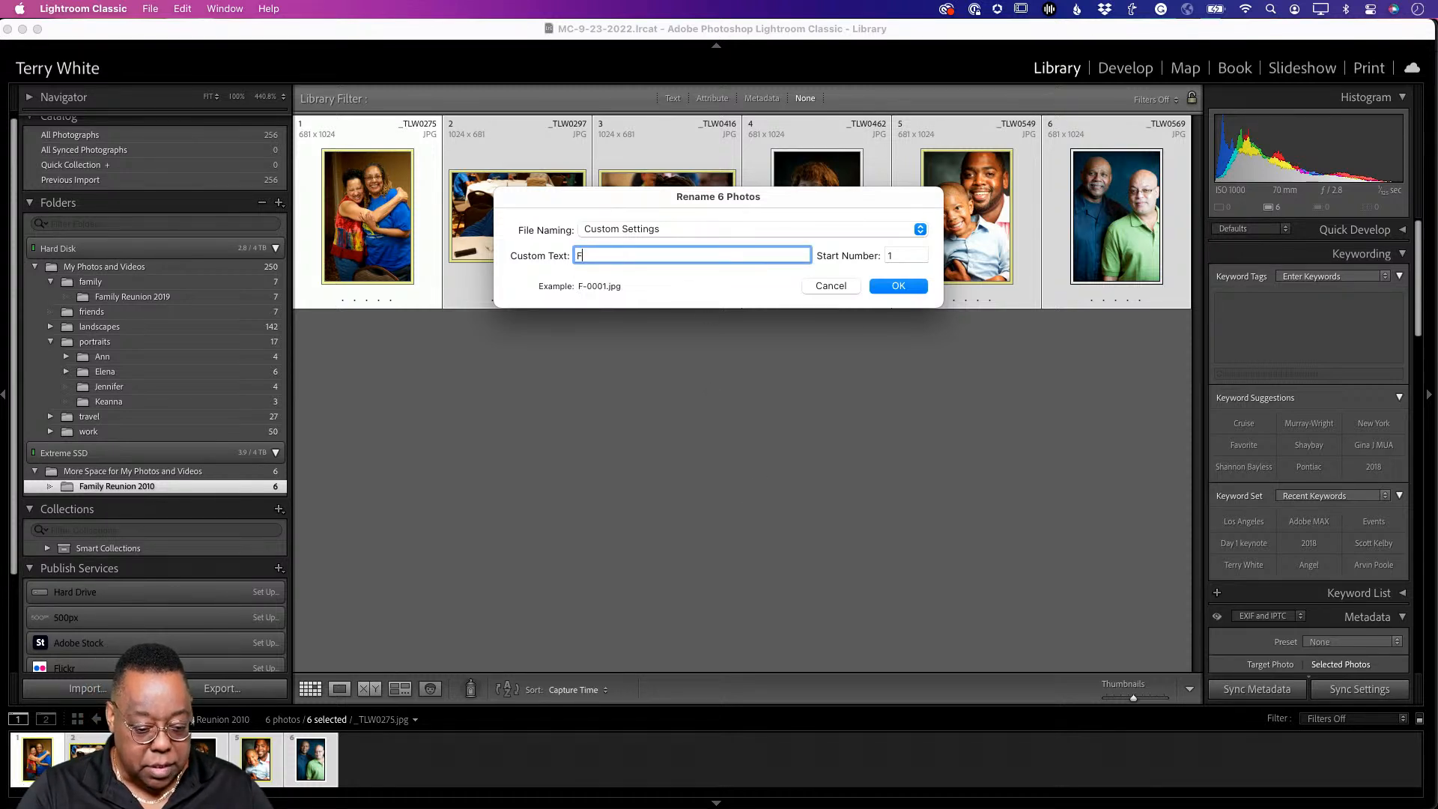
{"action": "type", "text": "amily"}
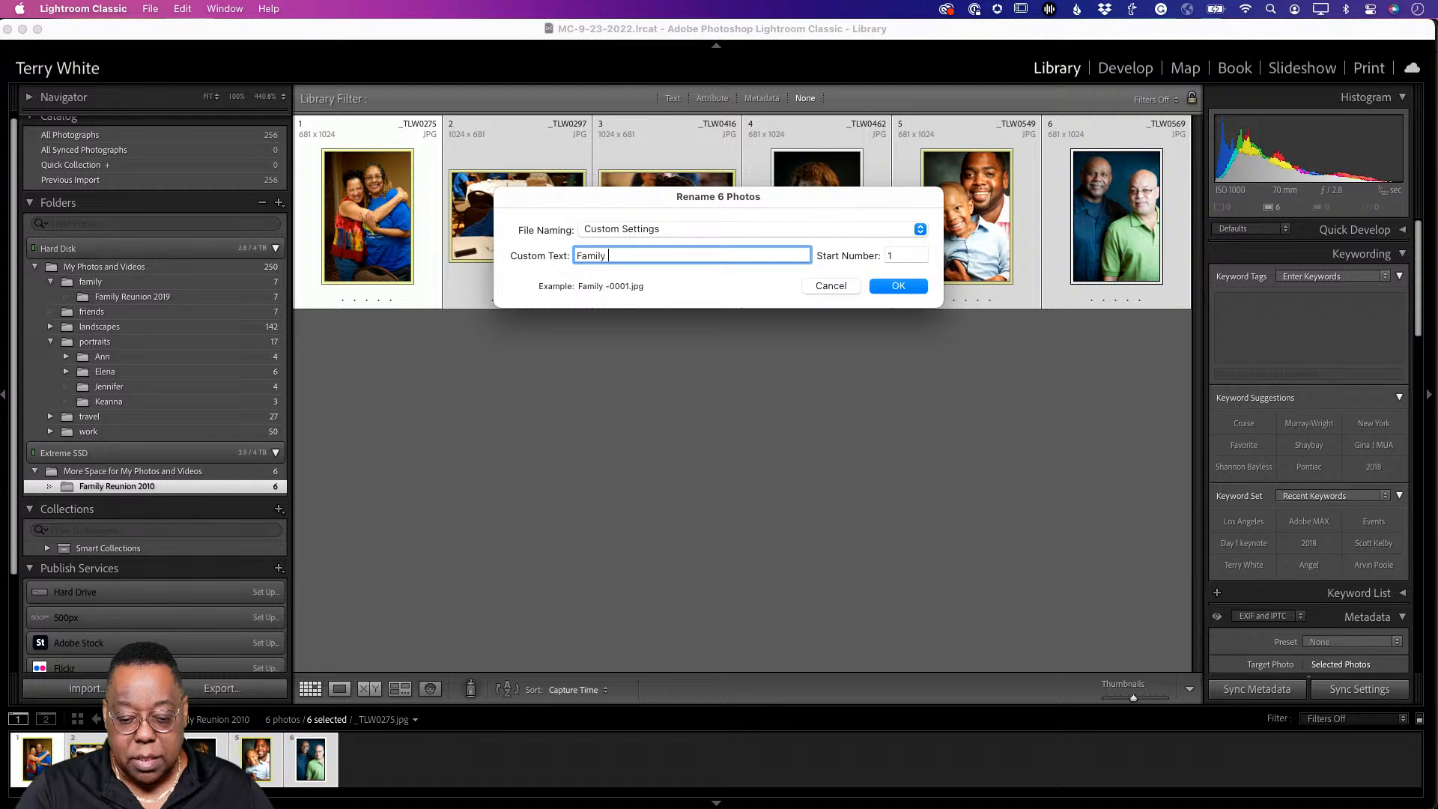
{"action": "type", "text": " Reunion"}
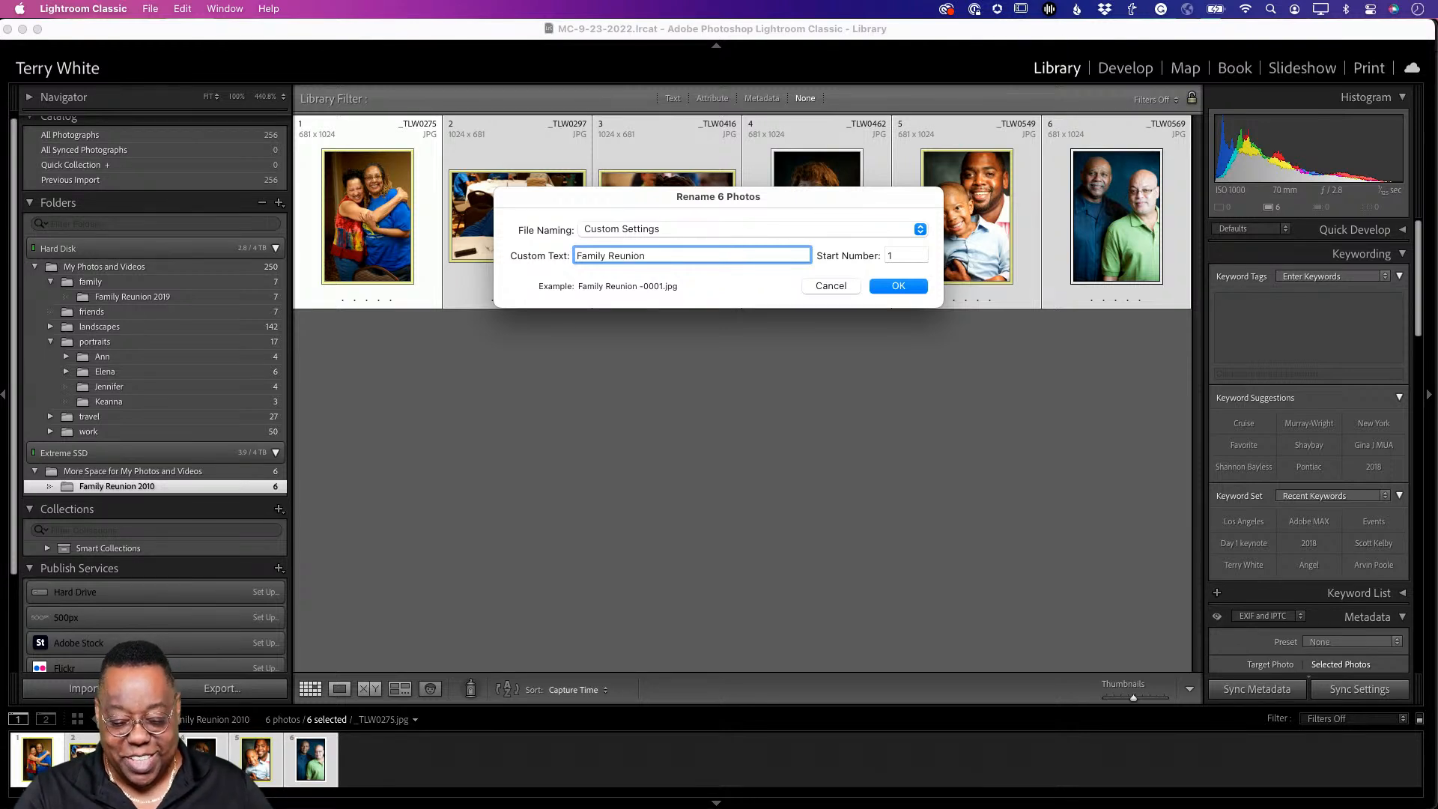
{"action": "type", "text": "2010"}
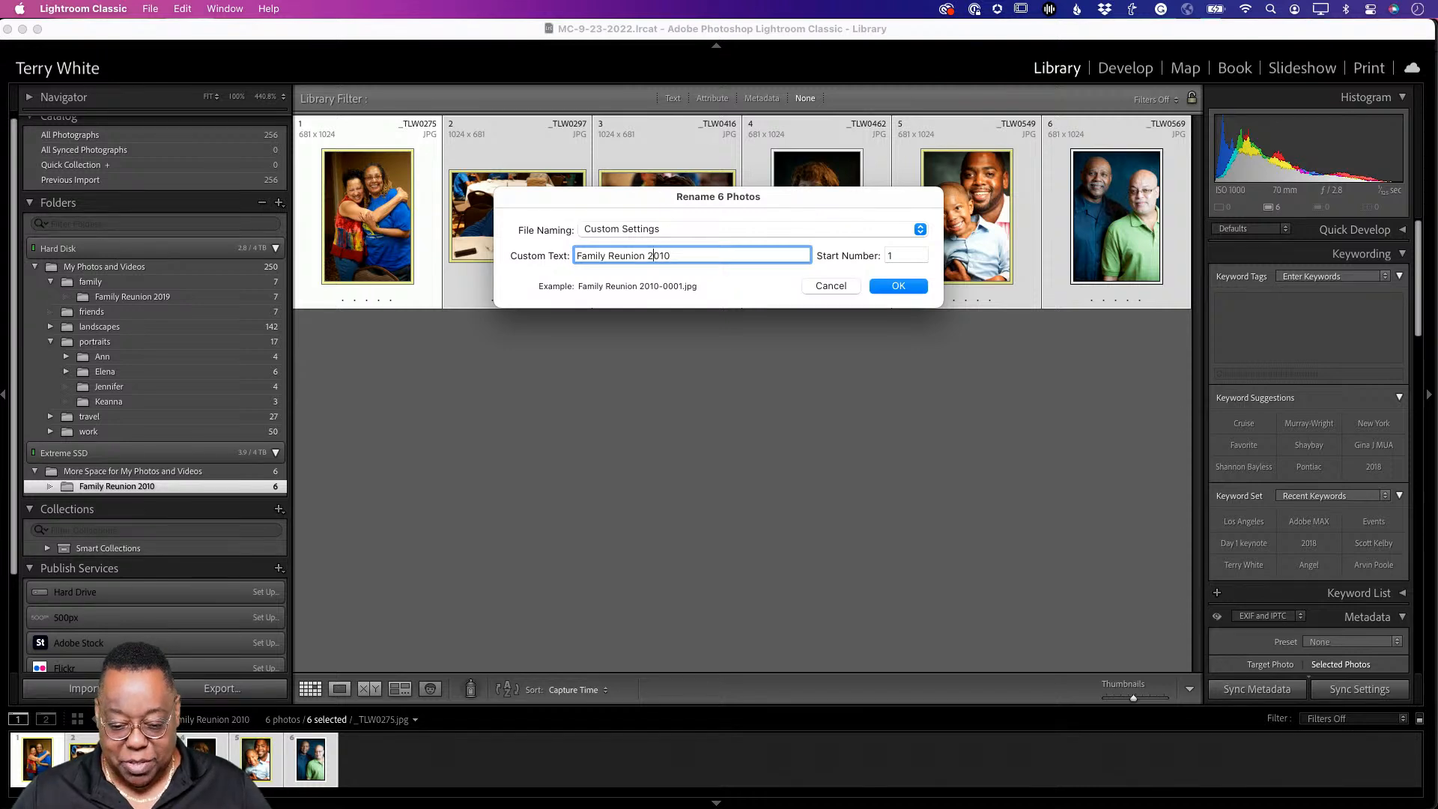
{"action": "key", "text": "BackSpace"}
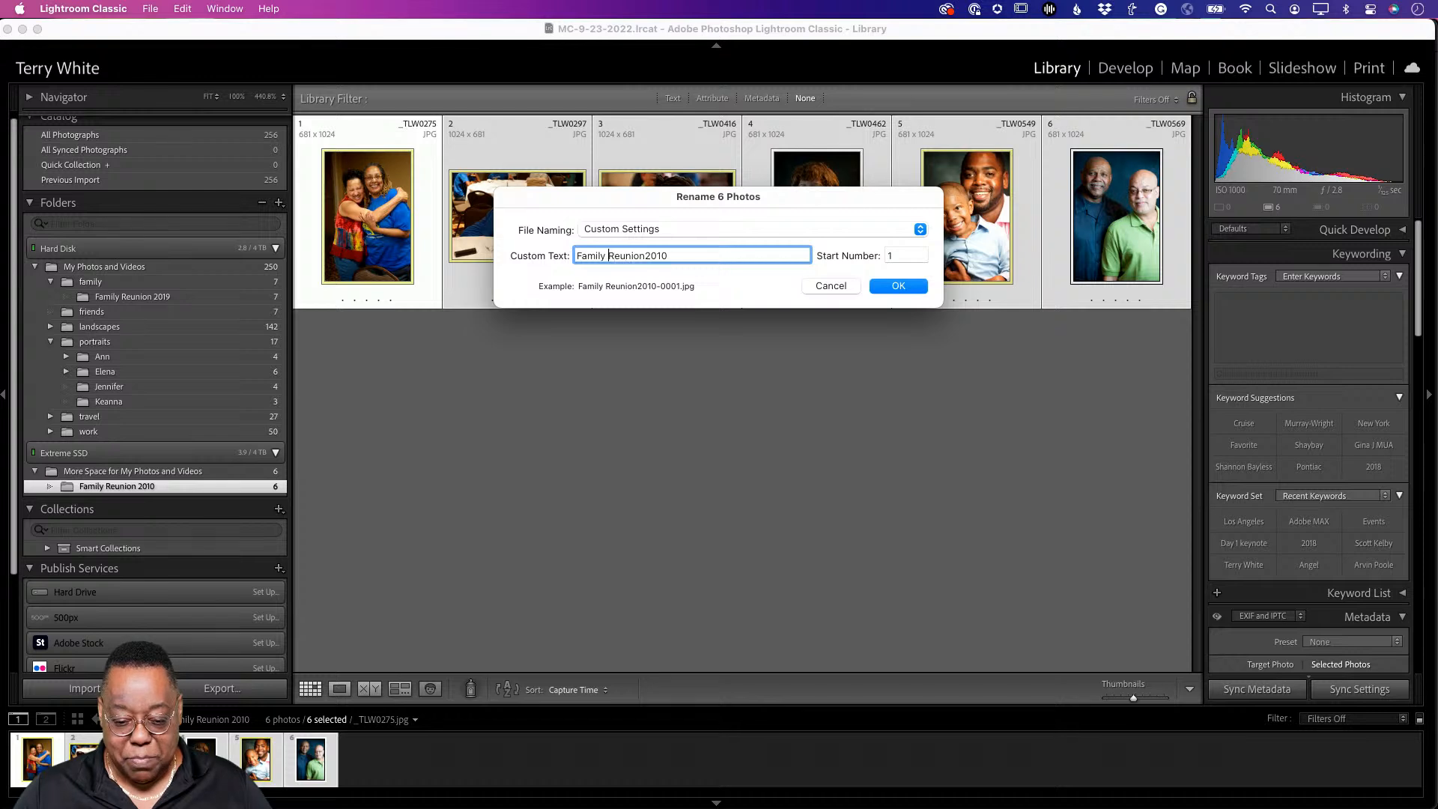
{"action": "key", "text": "BackSpace"}
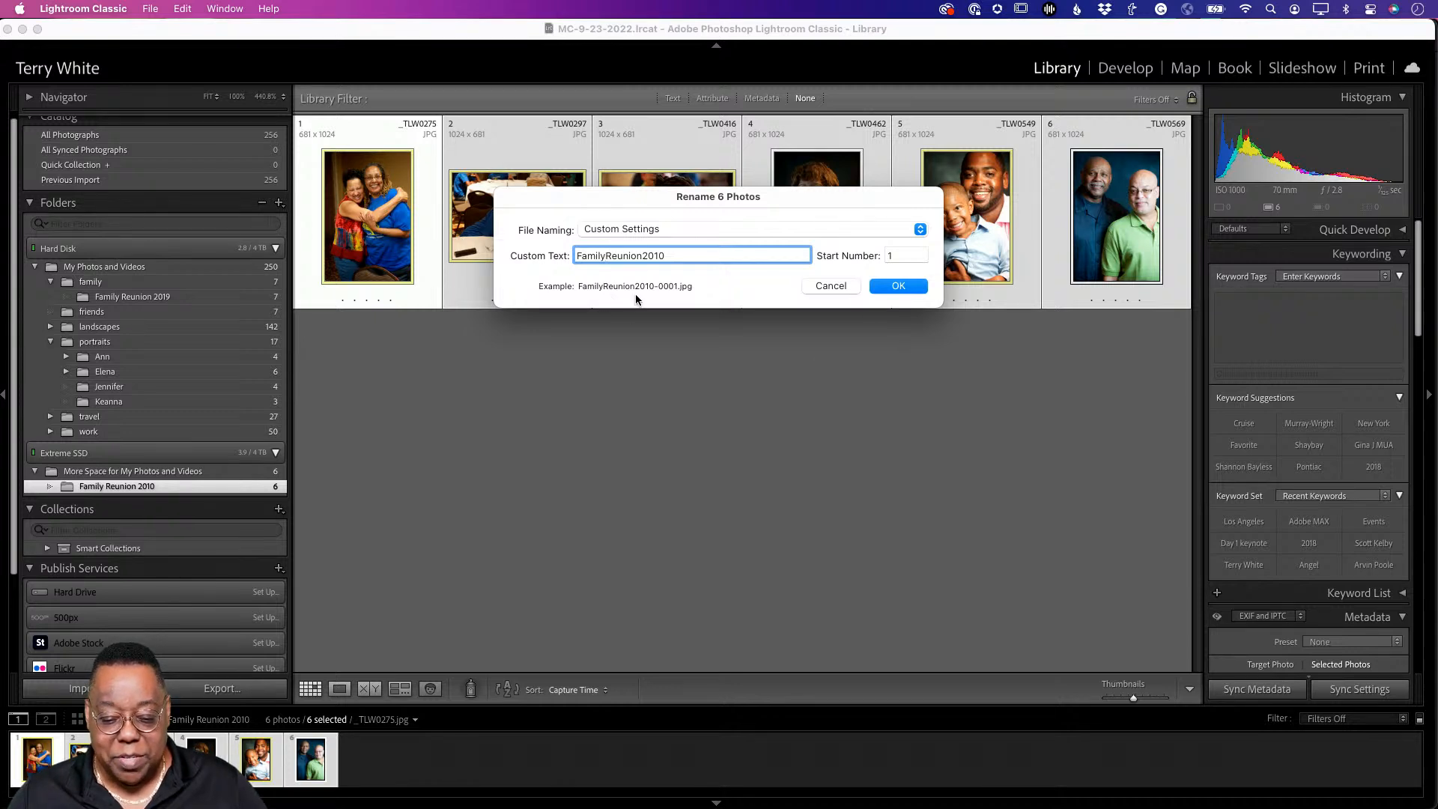
{"action": "left_click", "coordinate": [899, 286]}
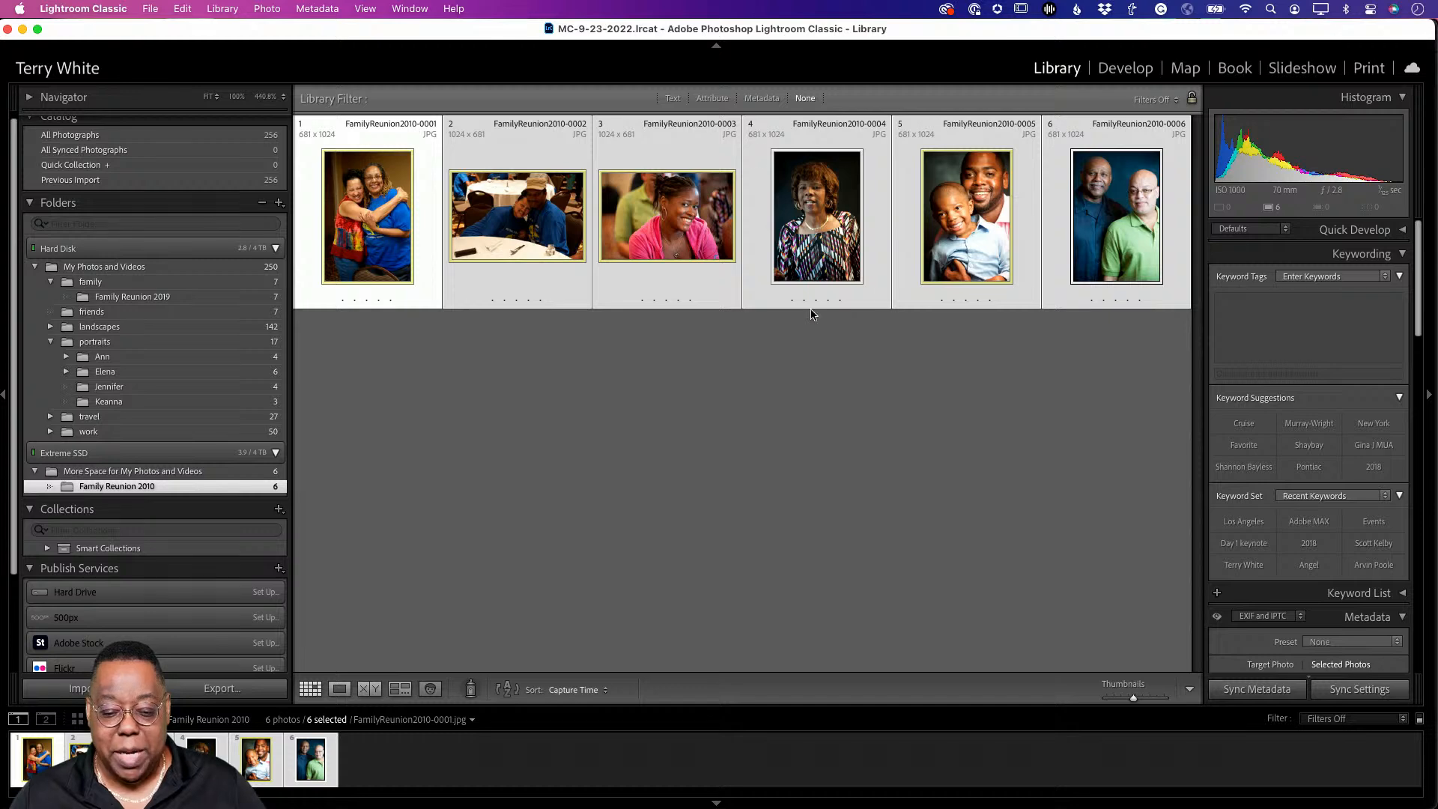
Step: Show the first renamed photo in Finder to check its file name on the drive, and return to Lightroom Classic
{"action": "left_click", "coordinate": [425, 200]}
{"action": "right_click", "coordinate": [423, 199]}
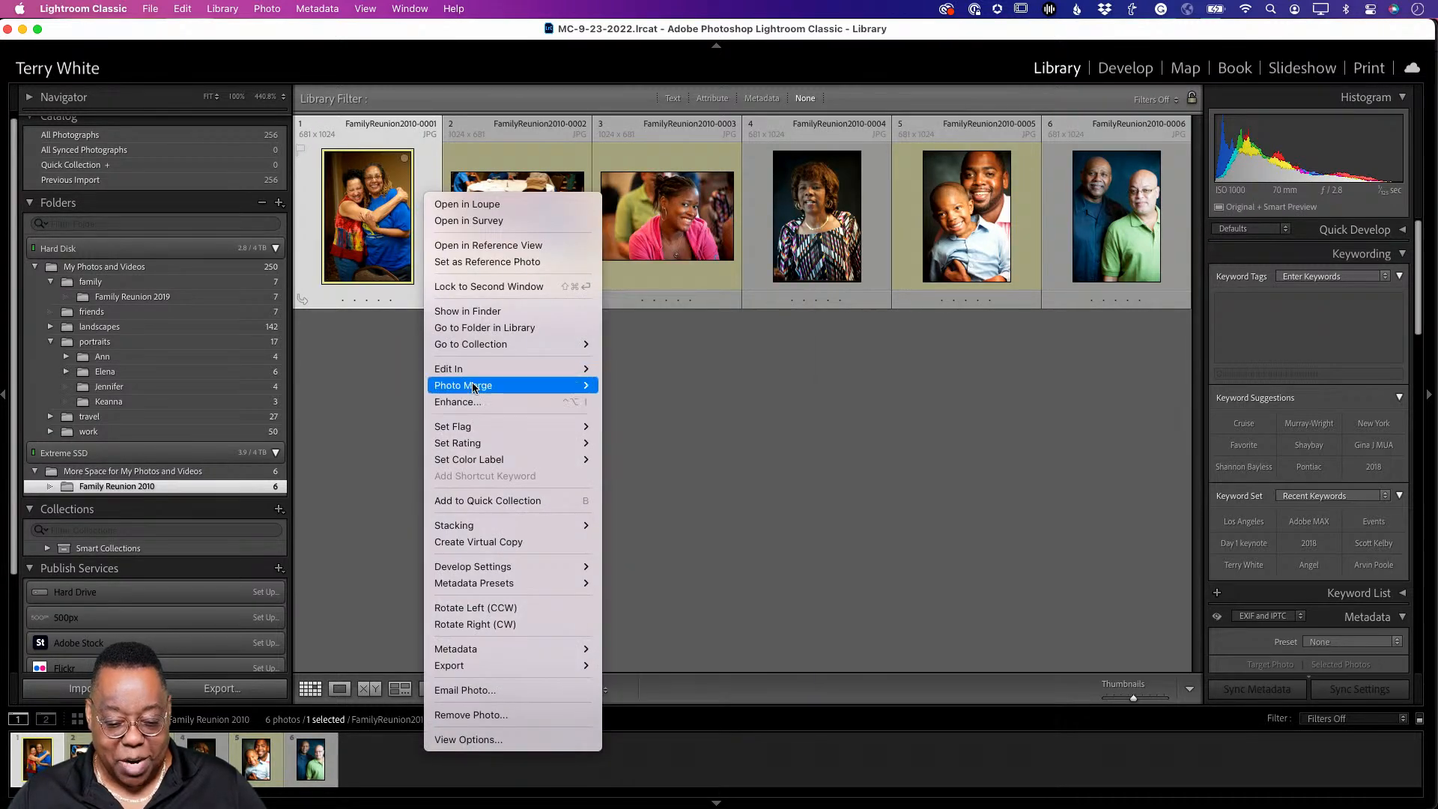
{"action": "left_click", "coordinate": [489, 313]}
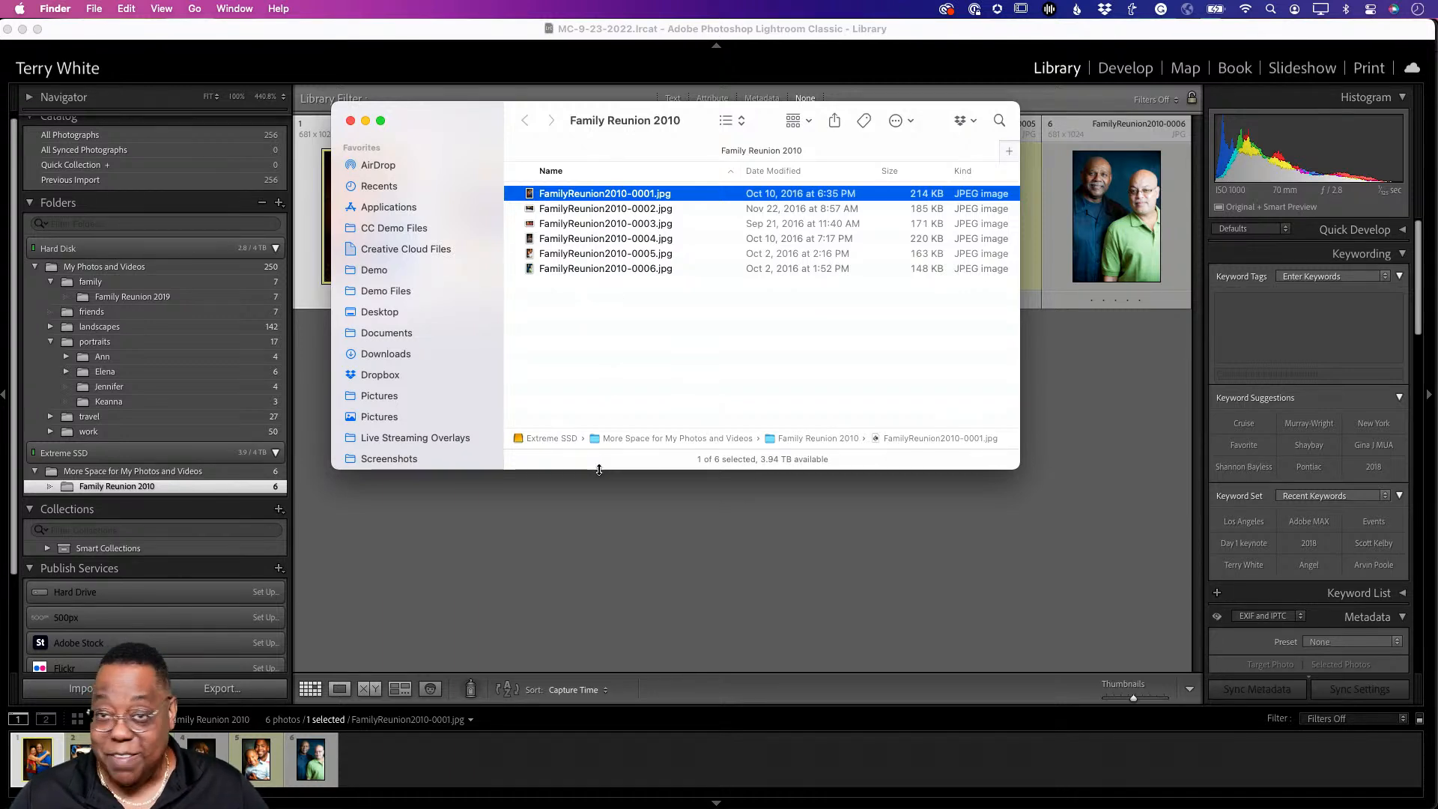
{"action": "left_click", "coordinate": [588, 497]}
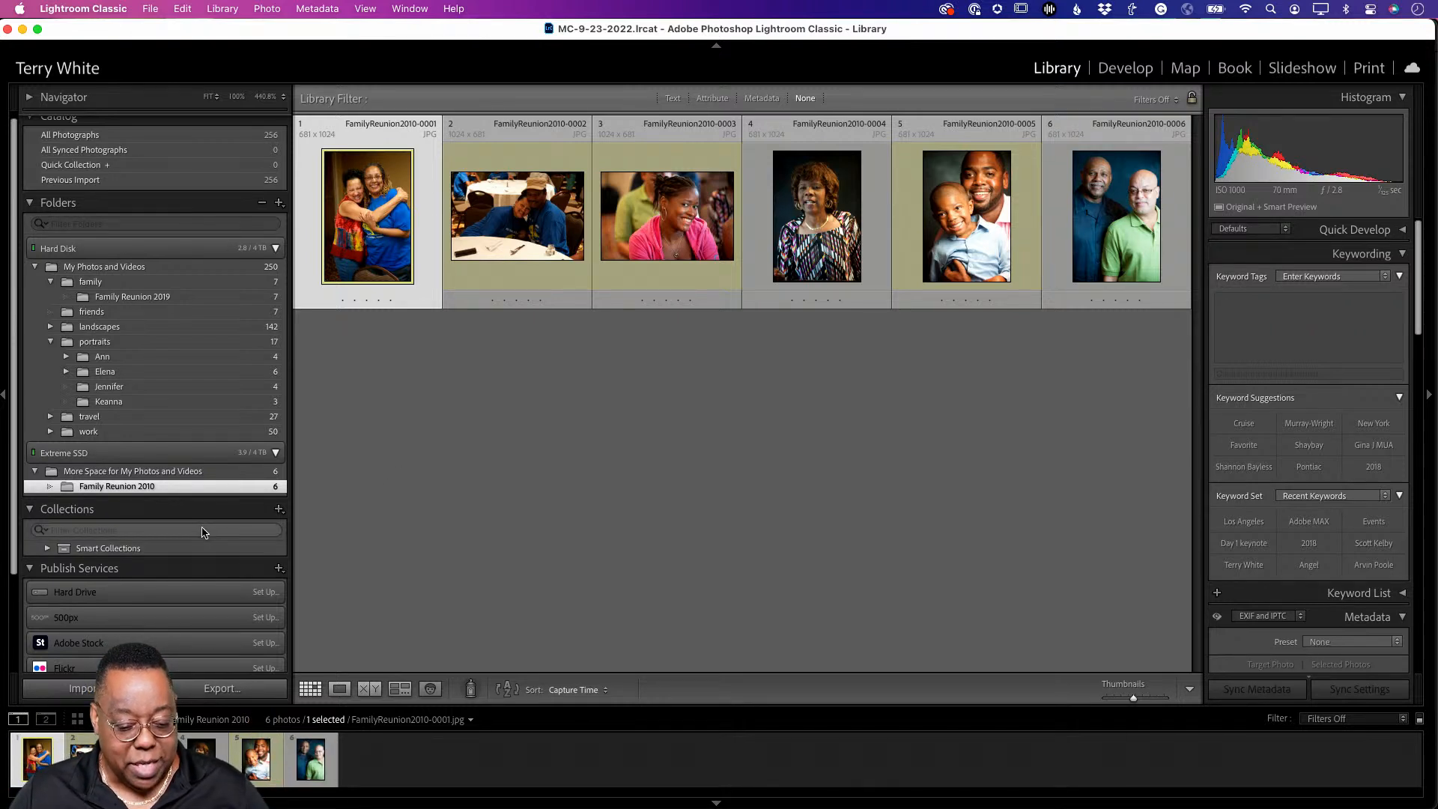
Step: Create a collection named Favorite Family Photos that includes the selected FamilyReunion2010-0001 photo
{"action": "scroll", "coordinate": [210, 540], "scroll_direction": "down", "scroll_amount": 3}
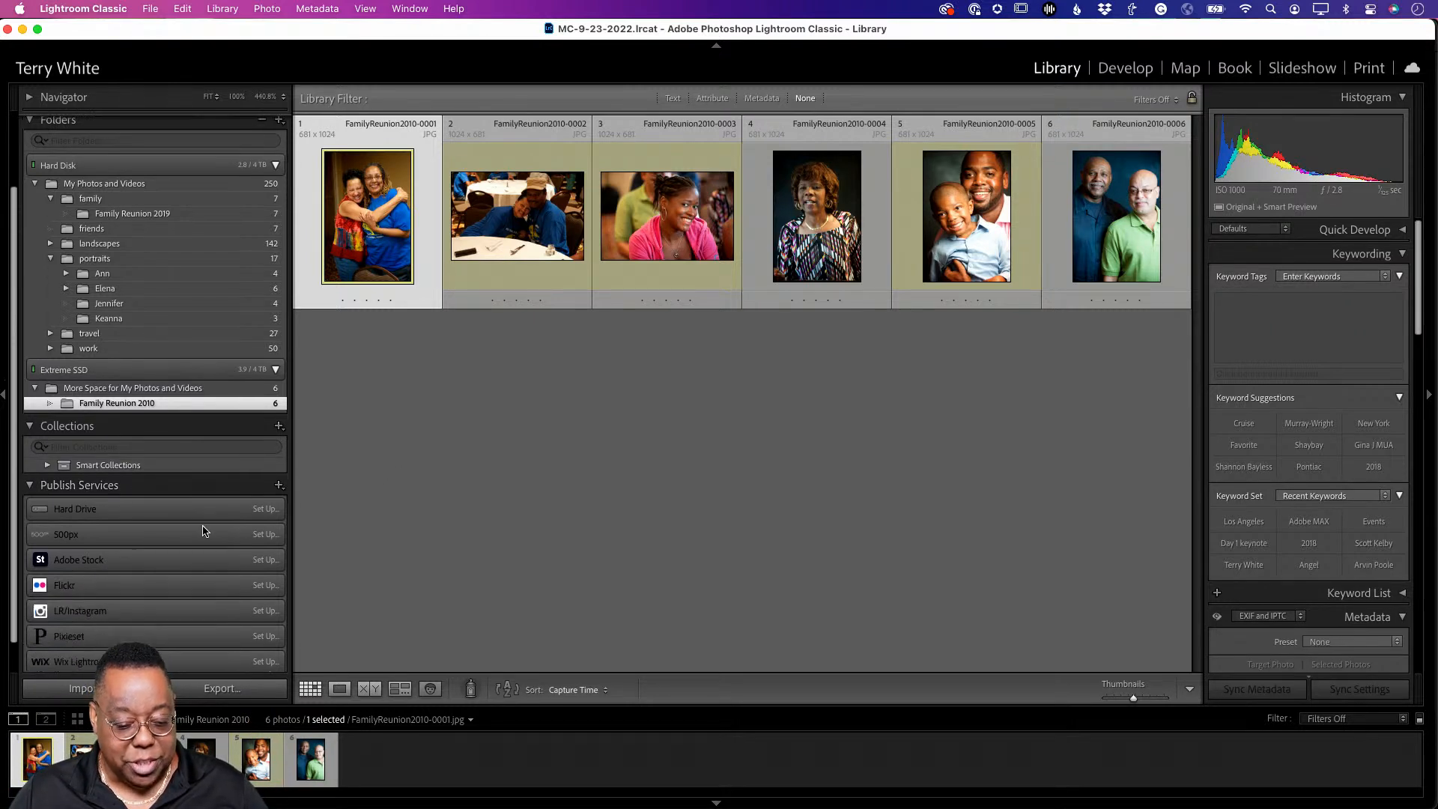
{"action": "left_click", "coordinate": [278, 414]}
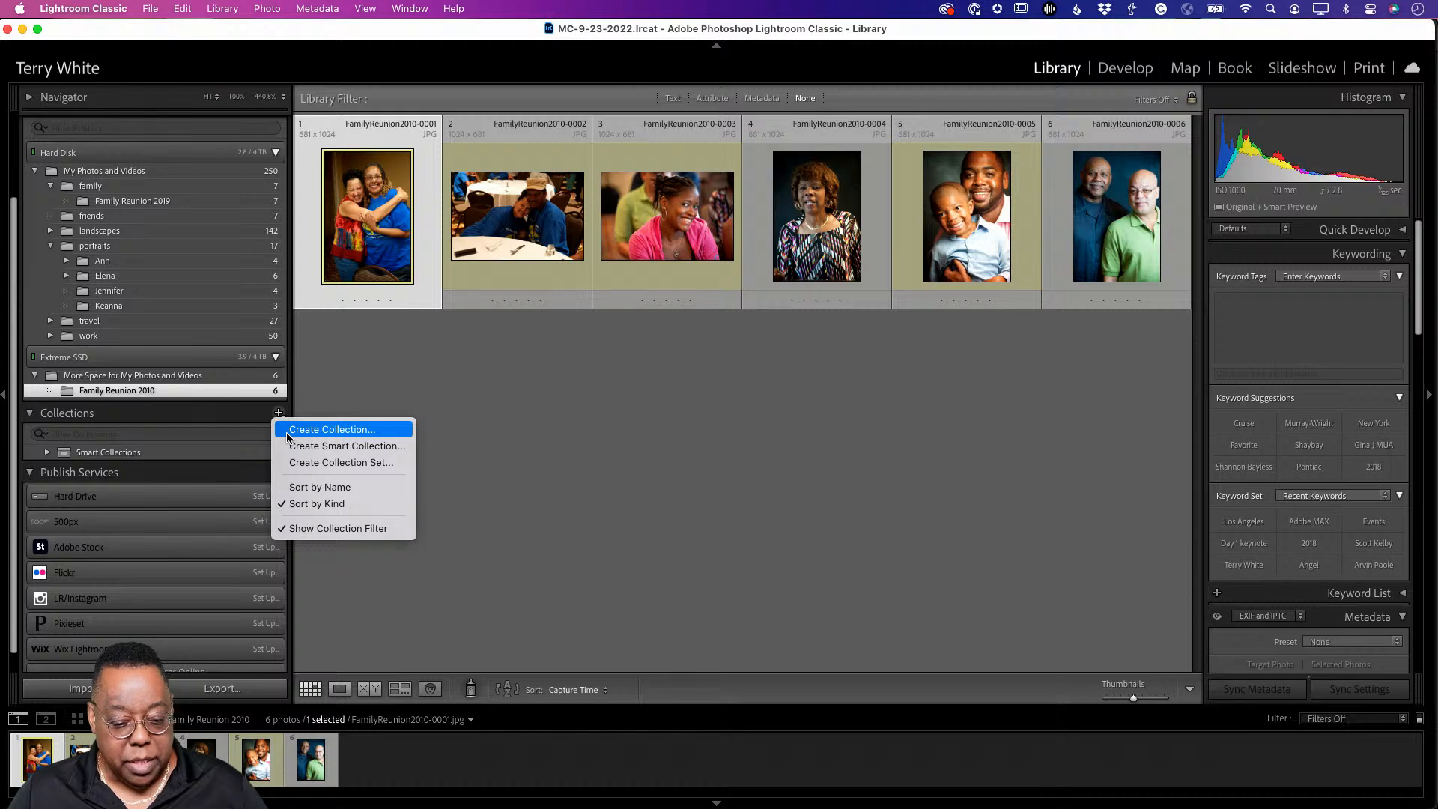
{"action": "left_click", "coordinate": [289, 432]}
{"action": "type", "text": "Favori"}
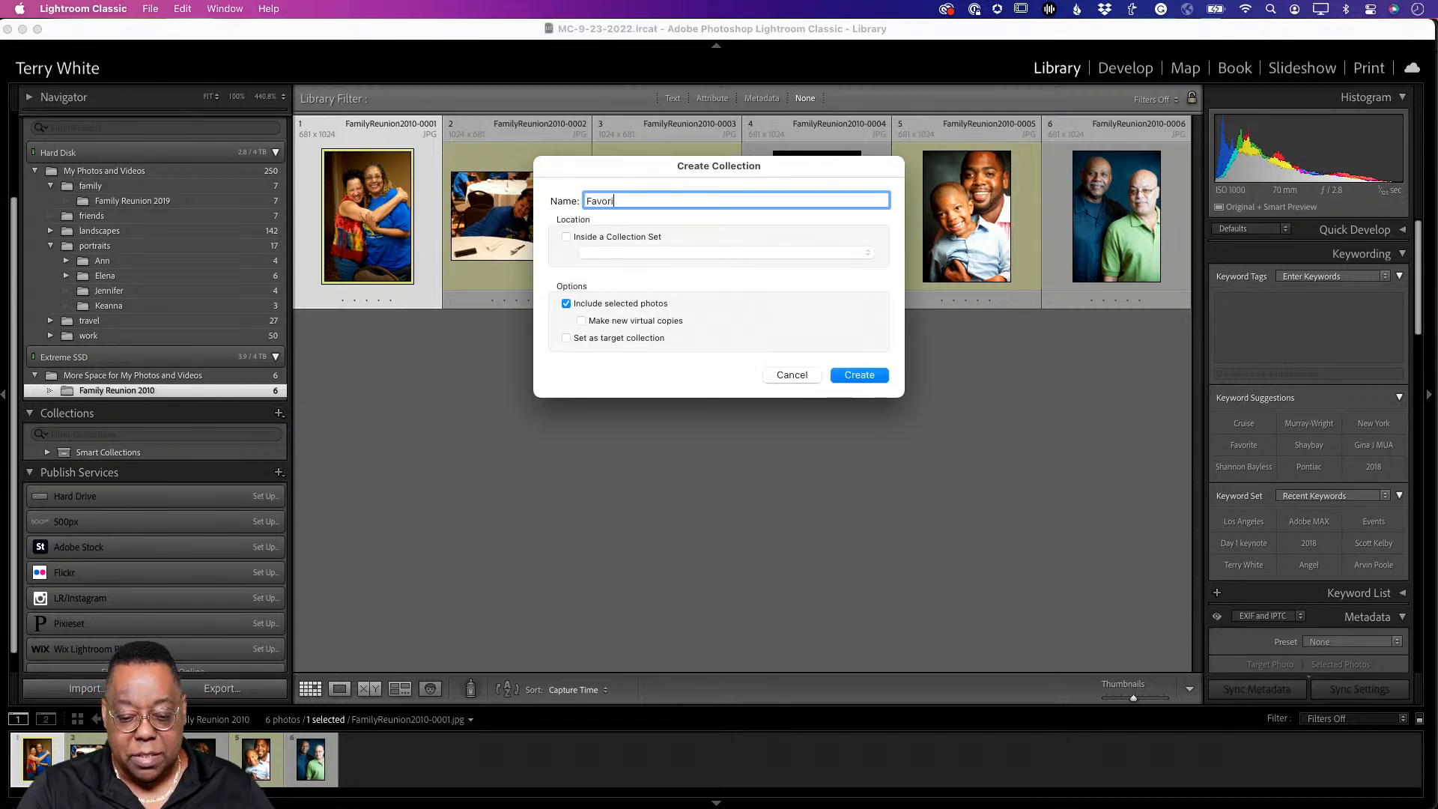
{"action": "type", "text": "te Famil"}
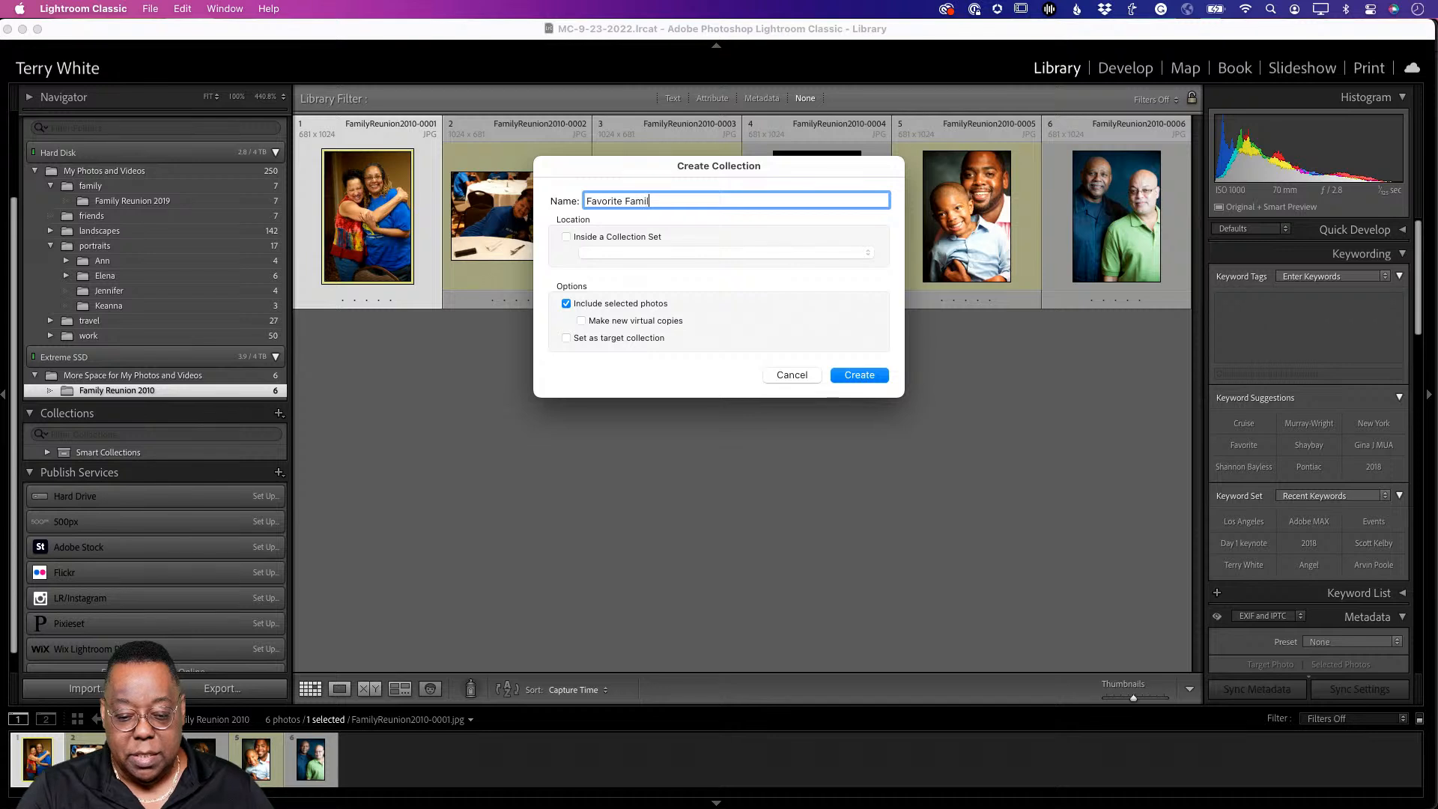
{"action": "type", "text": "y Photos"}
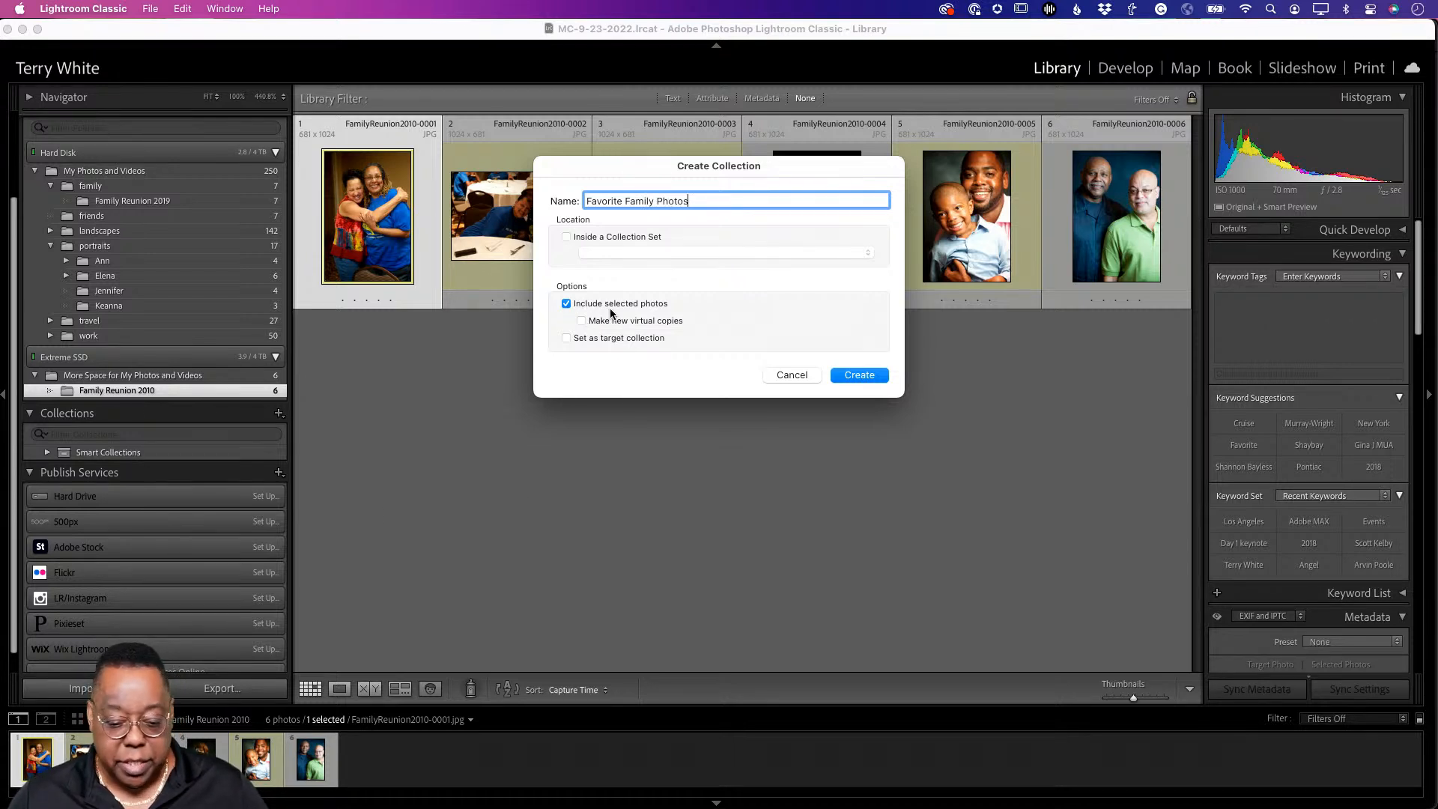
{"action": "left_click", "coordinate": [878, 379]}
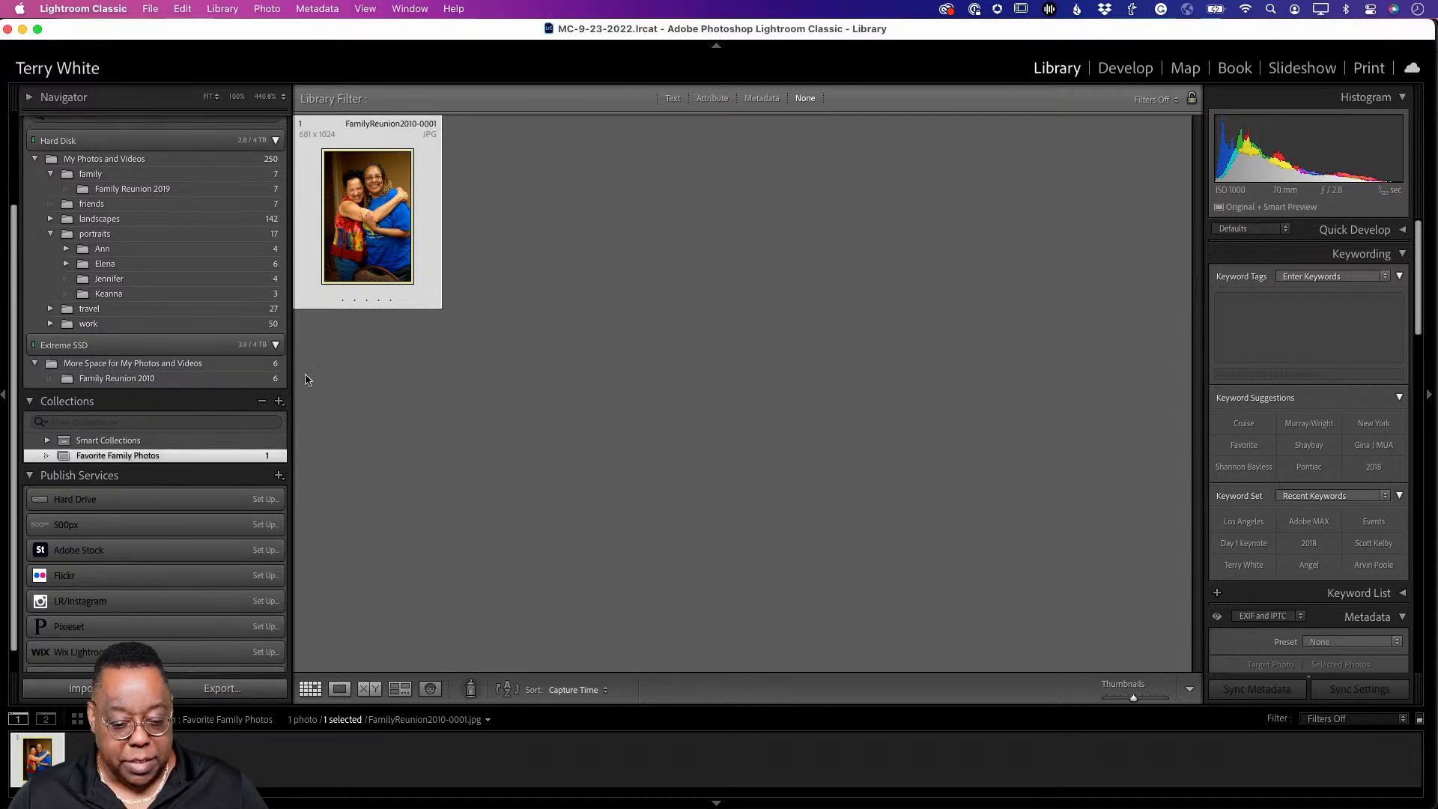
Step: Add photos FamilyReunion2010-0003, -0005 and -0006 from the Family Reunion 2010 folder to the Favorite Family Photos collection
{"action": "left_click", "coordinate": [211, 380]}
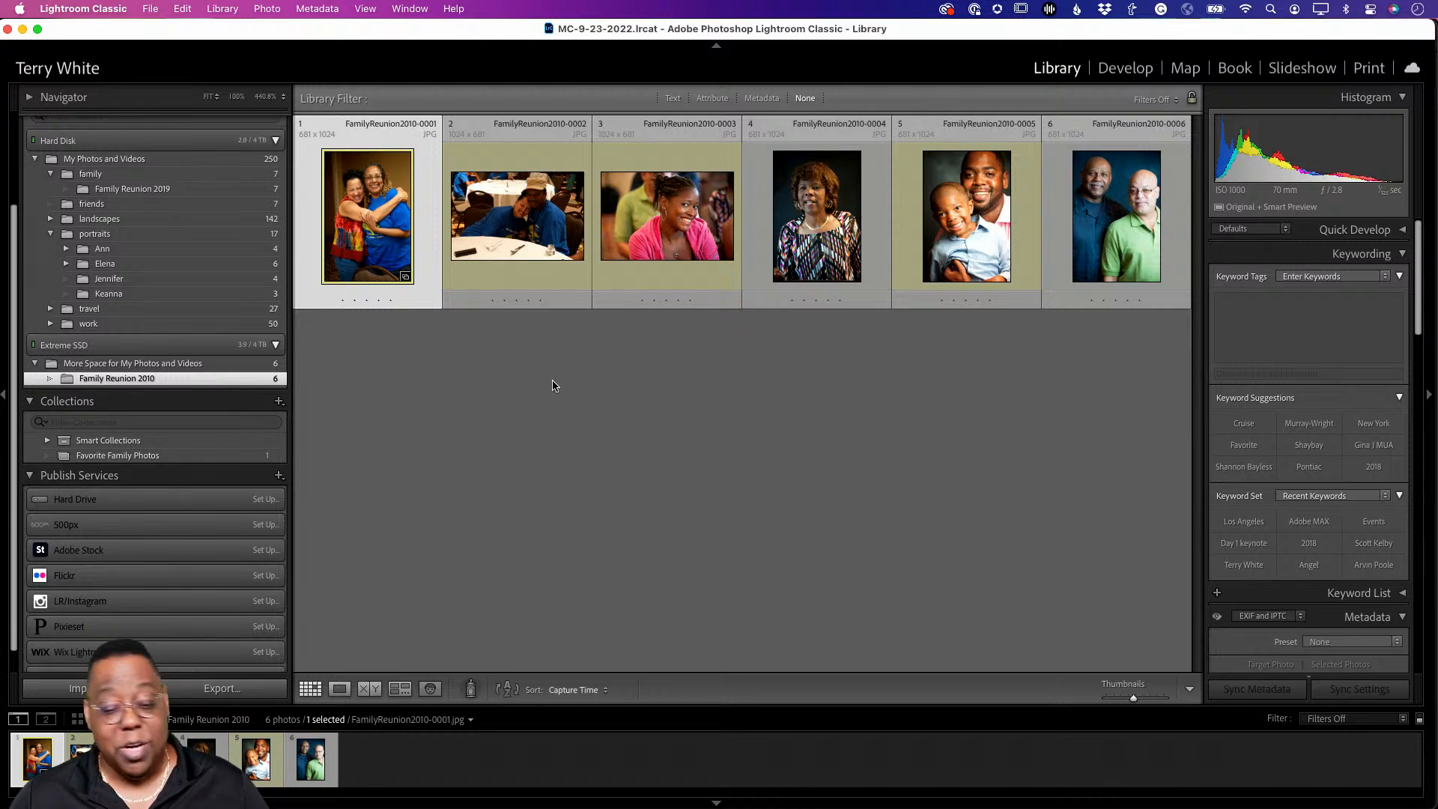
{"action": "left_click", "coordinate": [650, 253]}
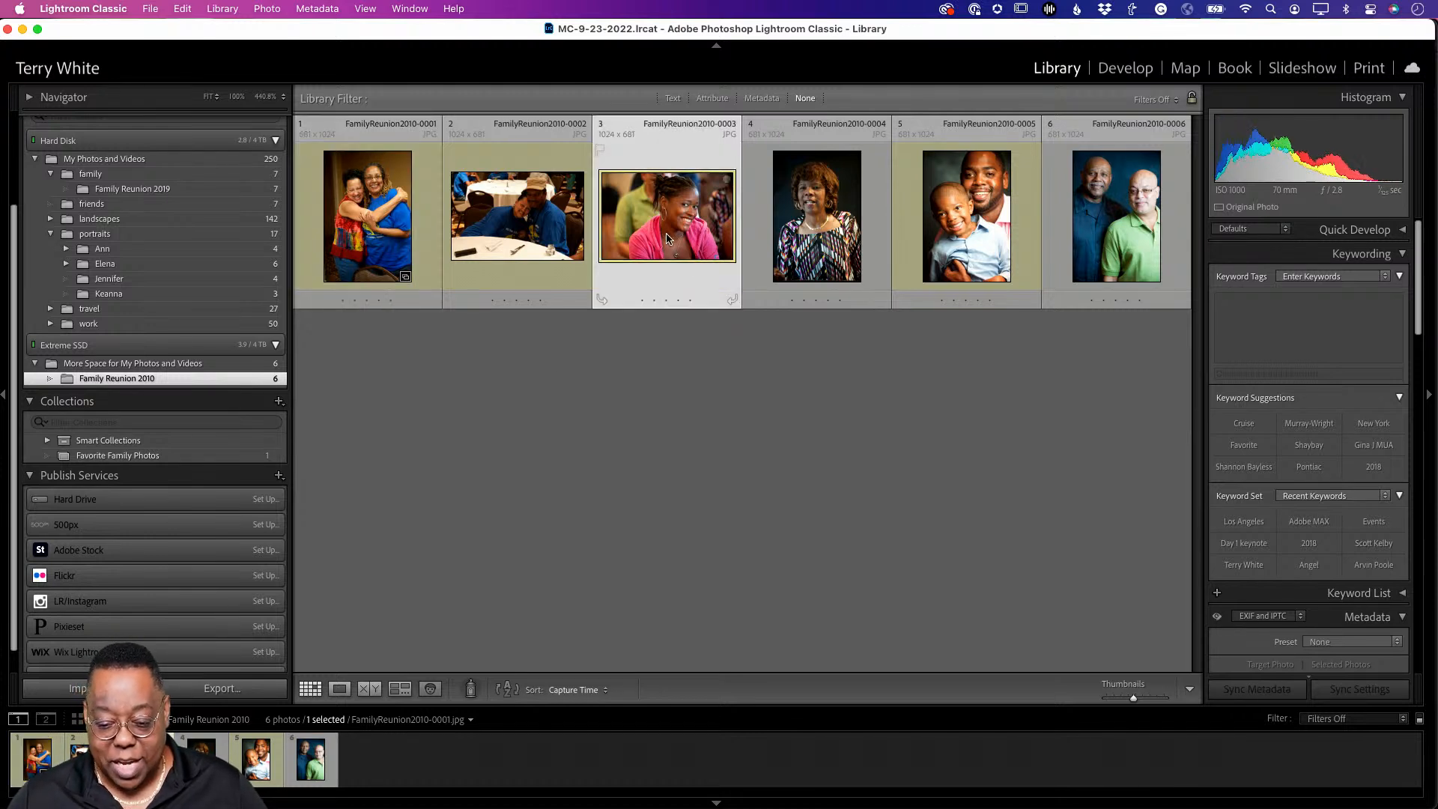
{"action": "left_click", "coordinate": [967, 228], "text": "super"}
{"action": "left_click", "coordinate": [1102, 225], "text": "super"}
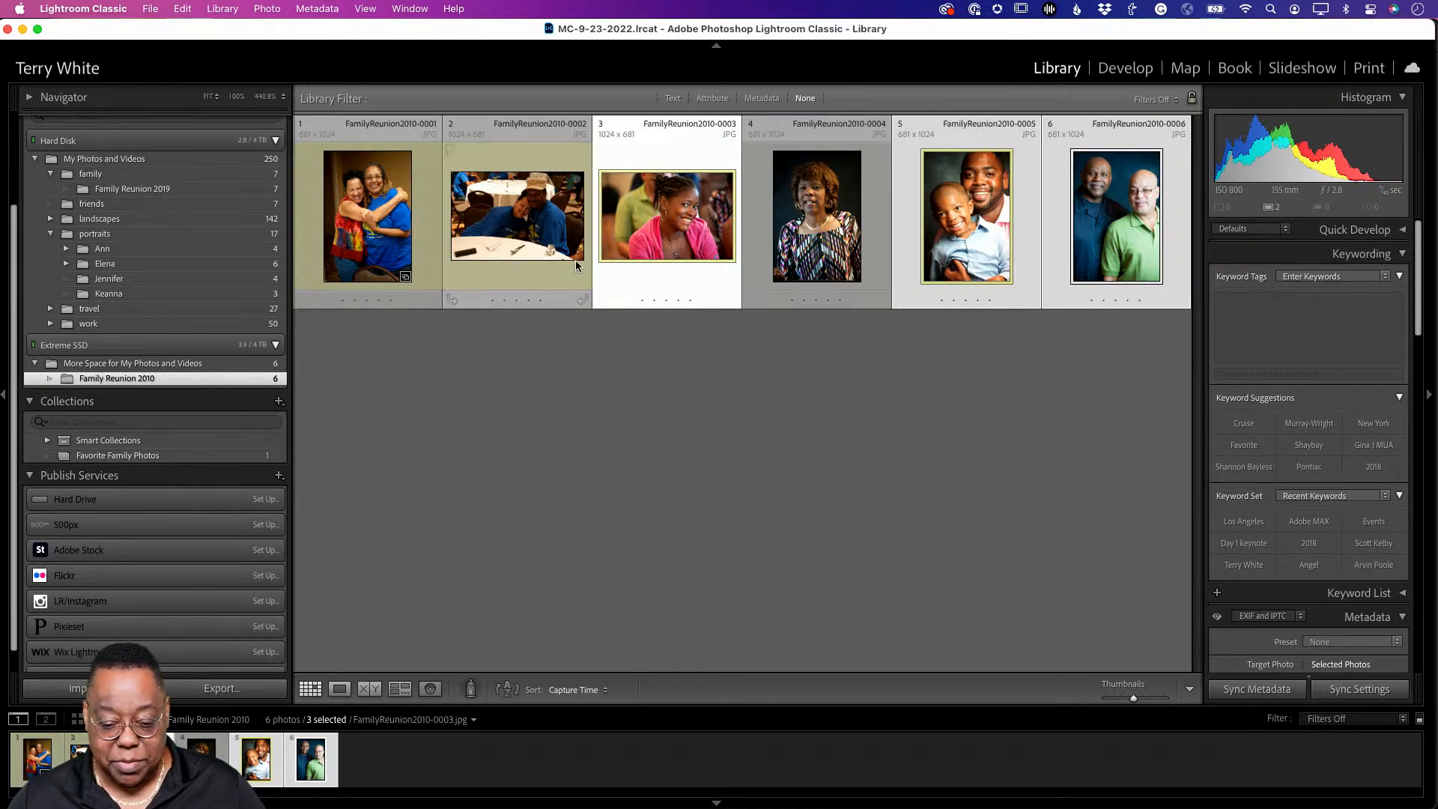
{"action": "left_click_drag", "start_coordinate": [644, 231], "coordinate": [227, 461]}
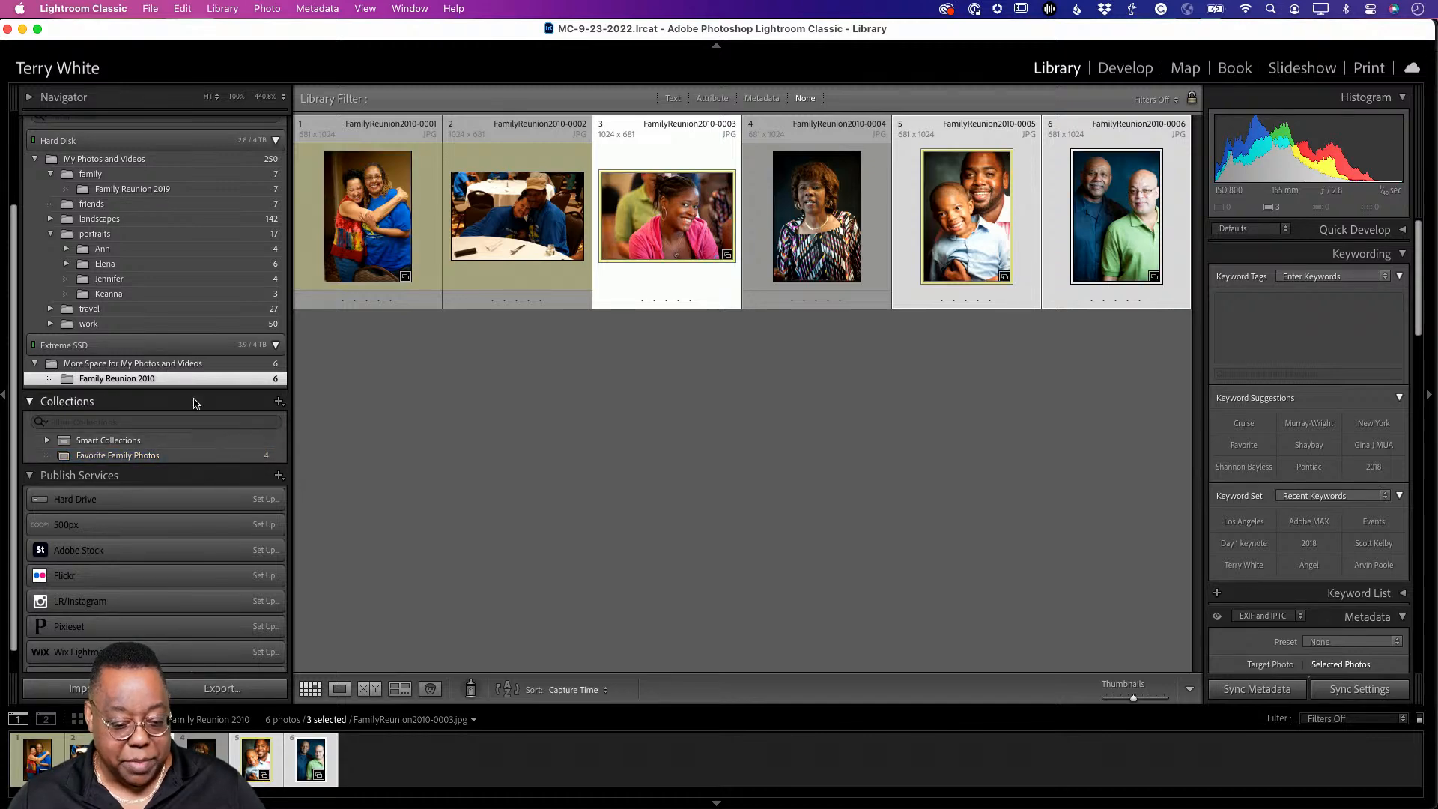
Step: Add HRB-2019-0093, HRB-2019-0115 and HRB-2019-0126 from Family Reunion 2019 to Favorite Family Photos, and show that collection
{"action": "left_click", "coordinate": [133, 188]}
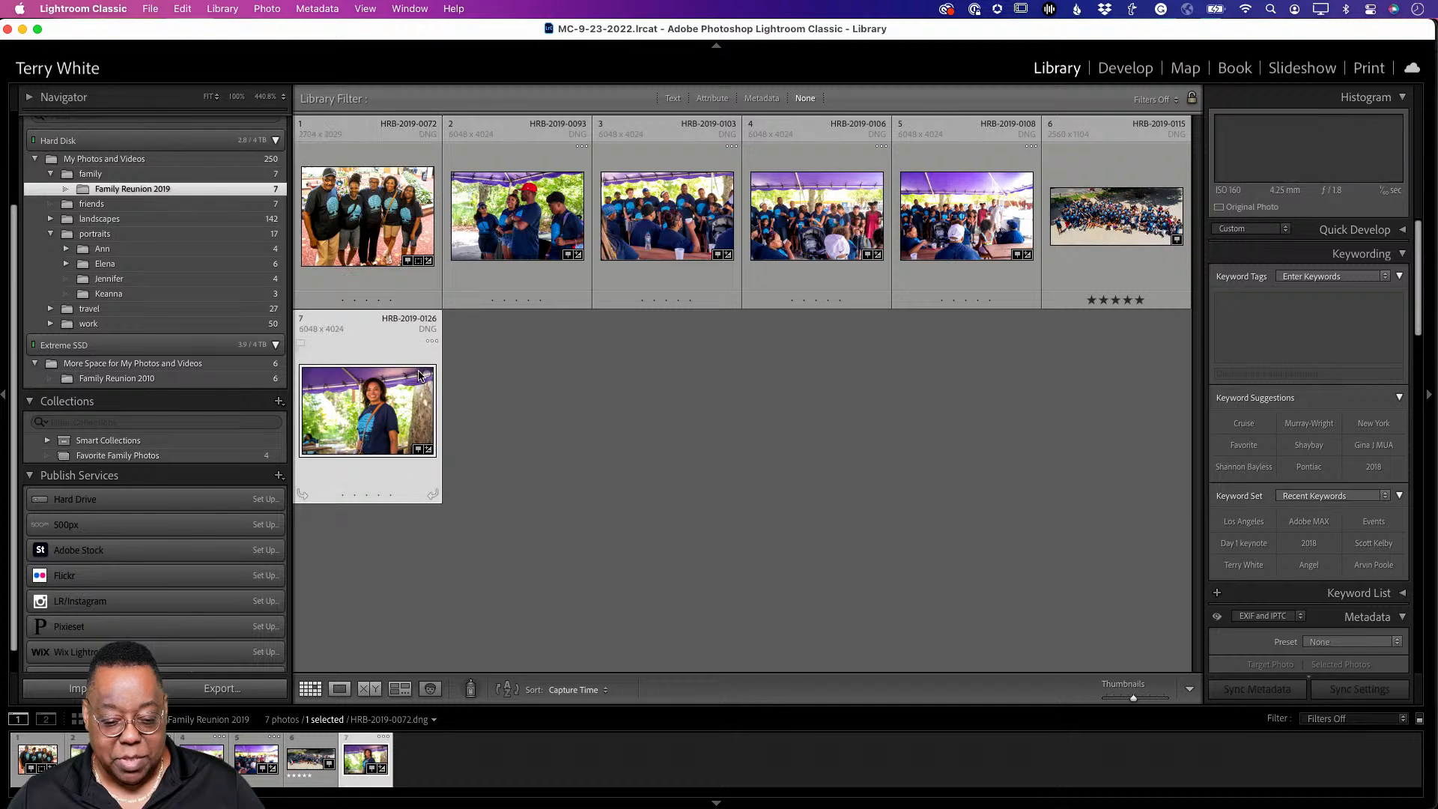
{"action": "left_click", "coordinate": [535, 247], "text": "super"}
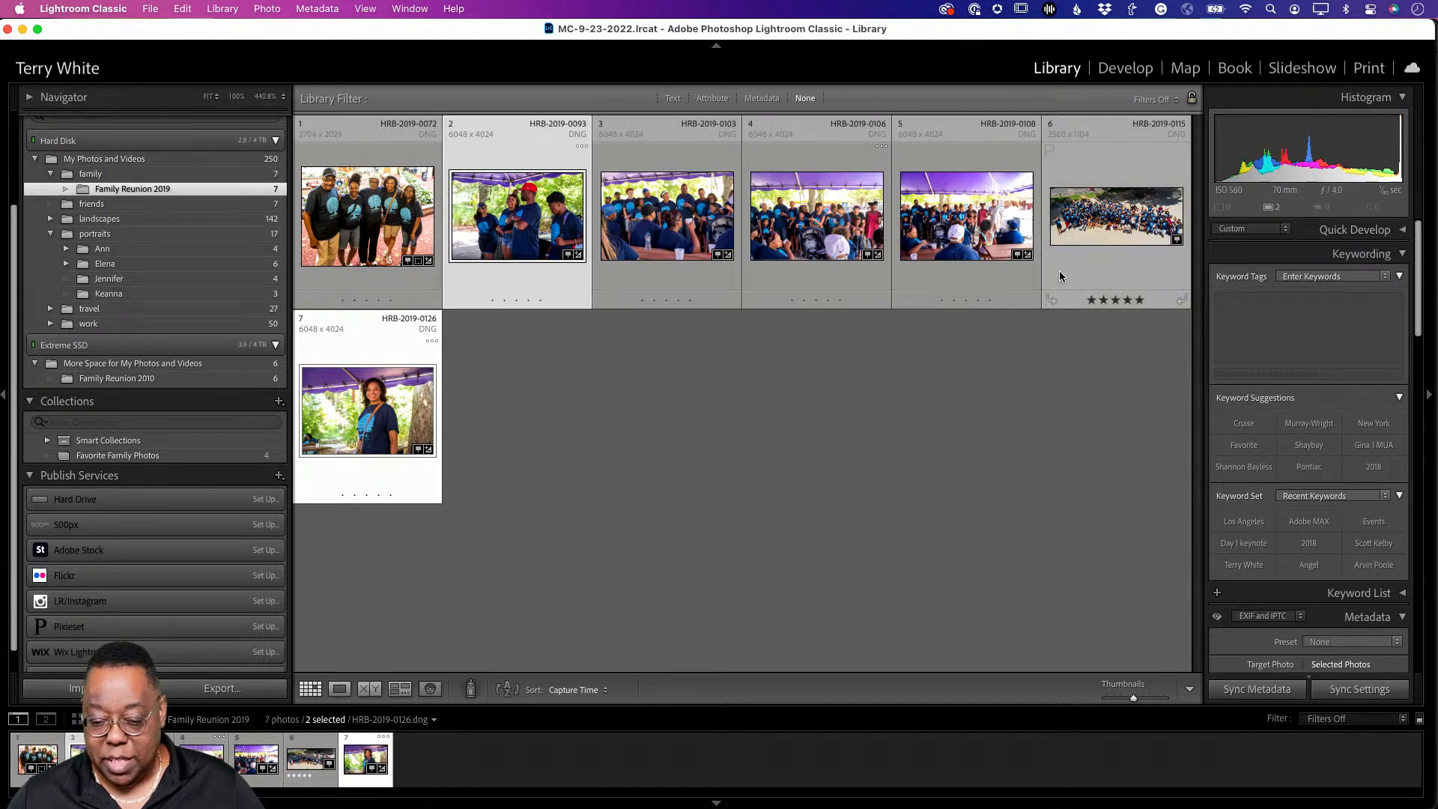
{"action": "left_click", "coordinate": [1116, 223], "text": "super"}
{"action": "left_click_drag", "start_coordinate": [515, 228], "coordinate": [228, 456]}
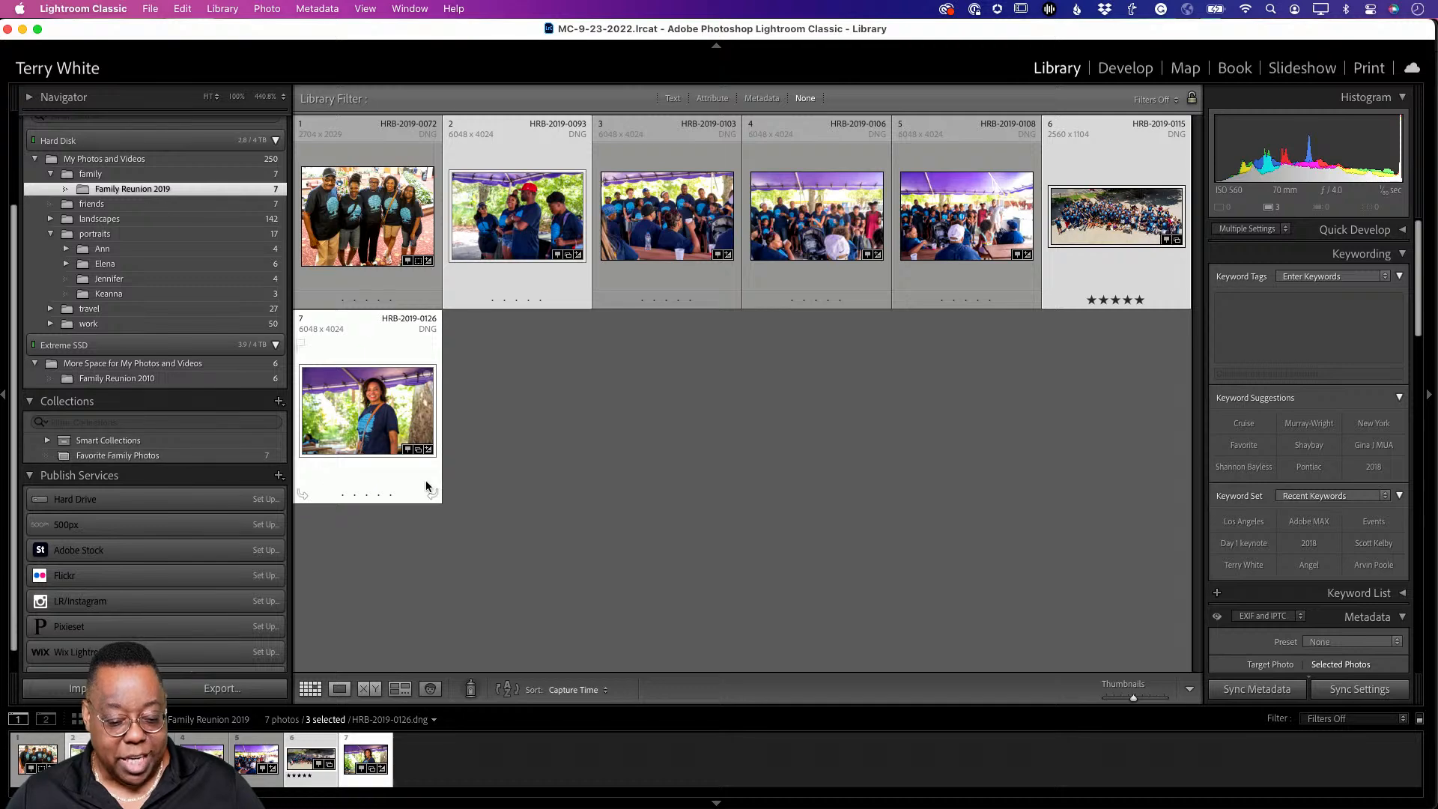
{"action": "left_click", "coordinate": [236, 456]}
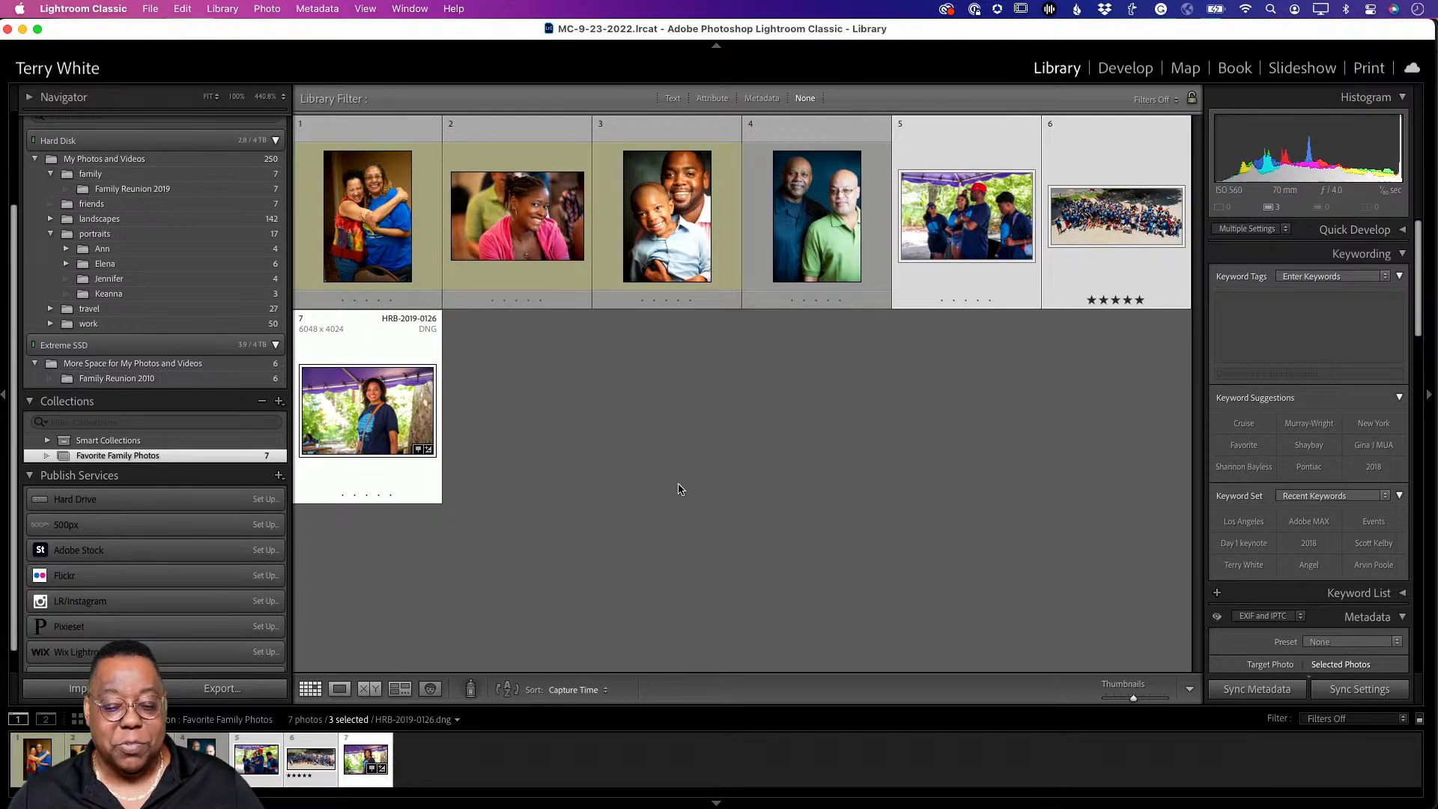
Step: Create a collection from the first subfolder of portraits, collapse the Smart Collections set and show the new collection
{"action": "left_click", "coordinate": [681, 474]}
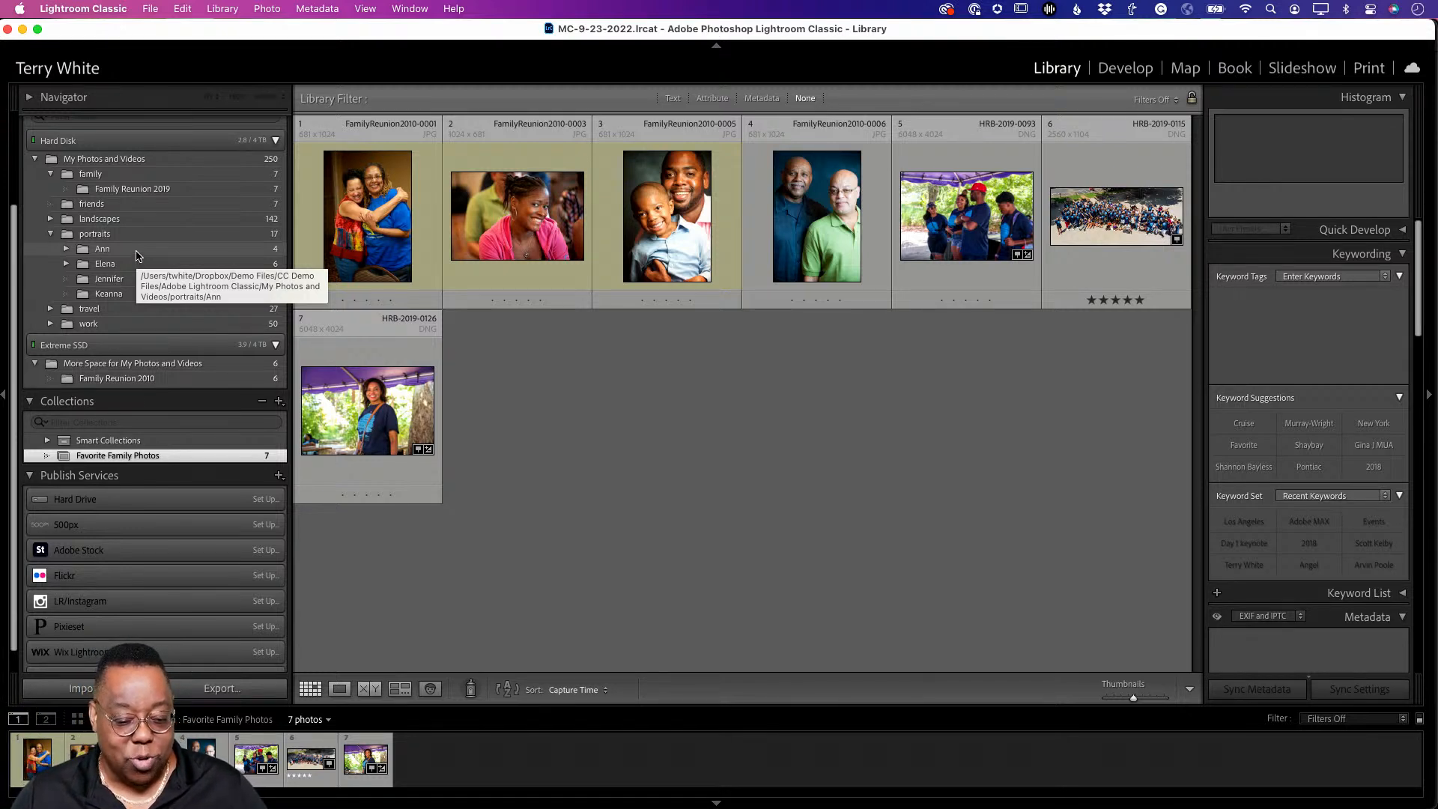
{"action": "left_click", "coordinate": [137, 265]}
{"action": "left_click_drag", "start_coordinate": [137, 271], "coordinate": [126, 454]}
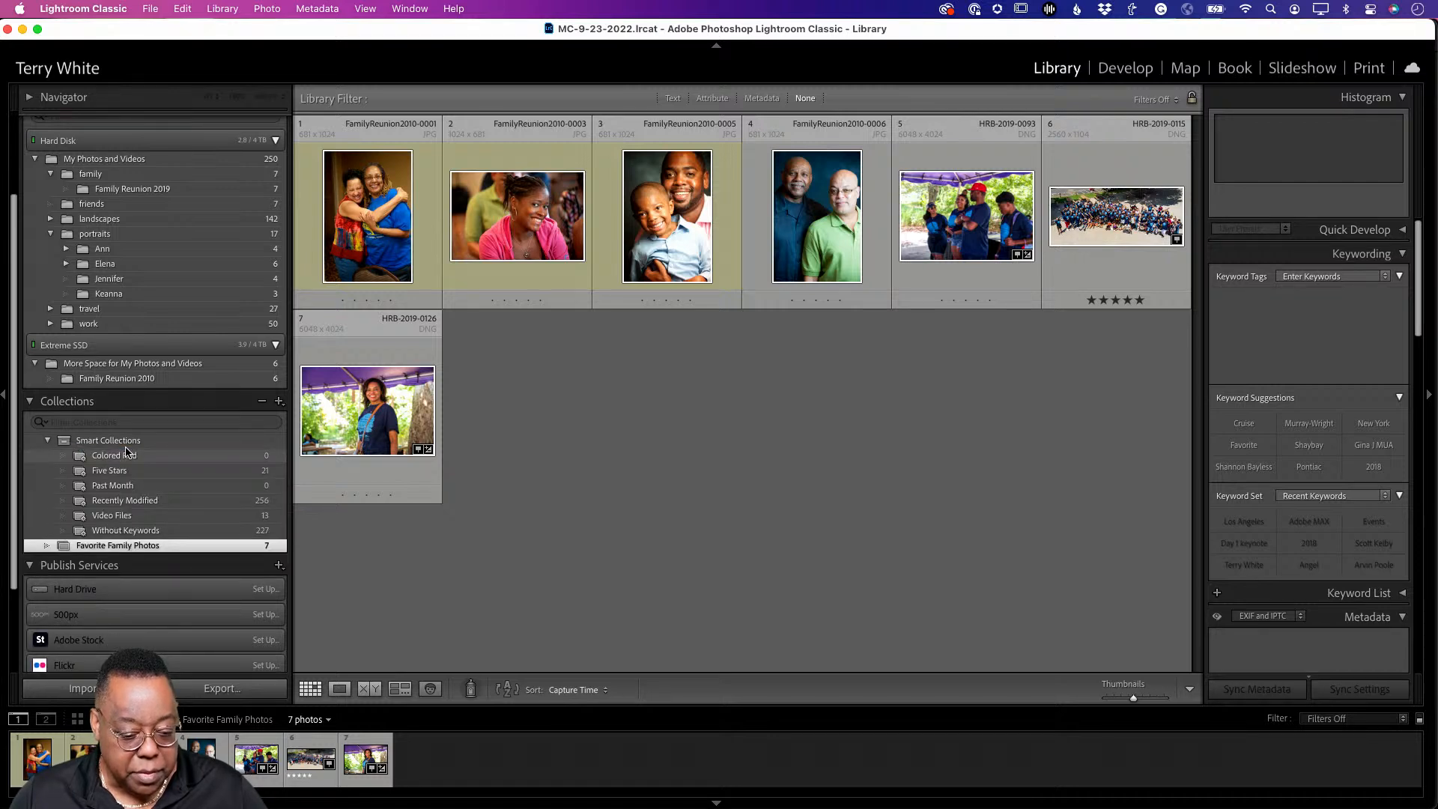
{"action": "mouse_move", "coordinate": [101, 539]}
{"action": "left_mouse_down"}
{"action": "mouse_move", "coordinate": [87, 567]}
{"action": "mouse_move", "coordinate": [93, 542]}
{"action": "left_mouse_up"}
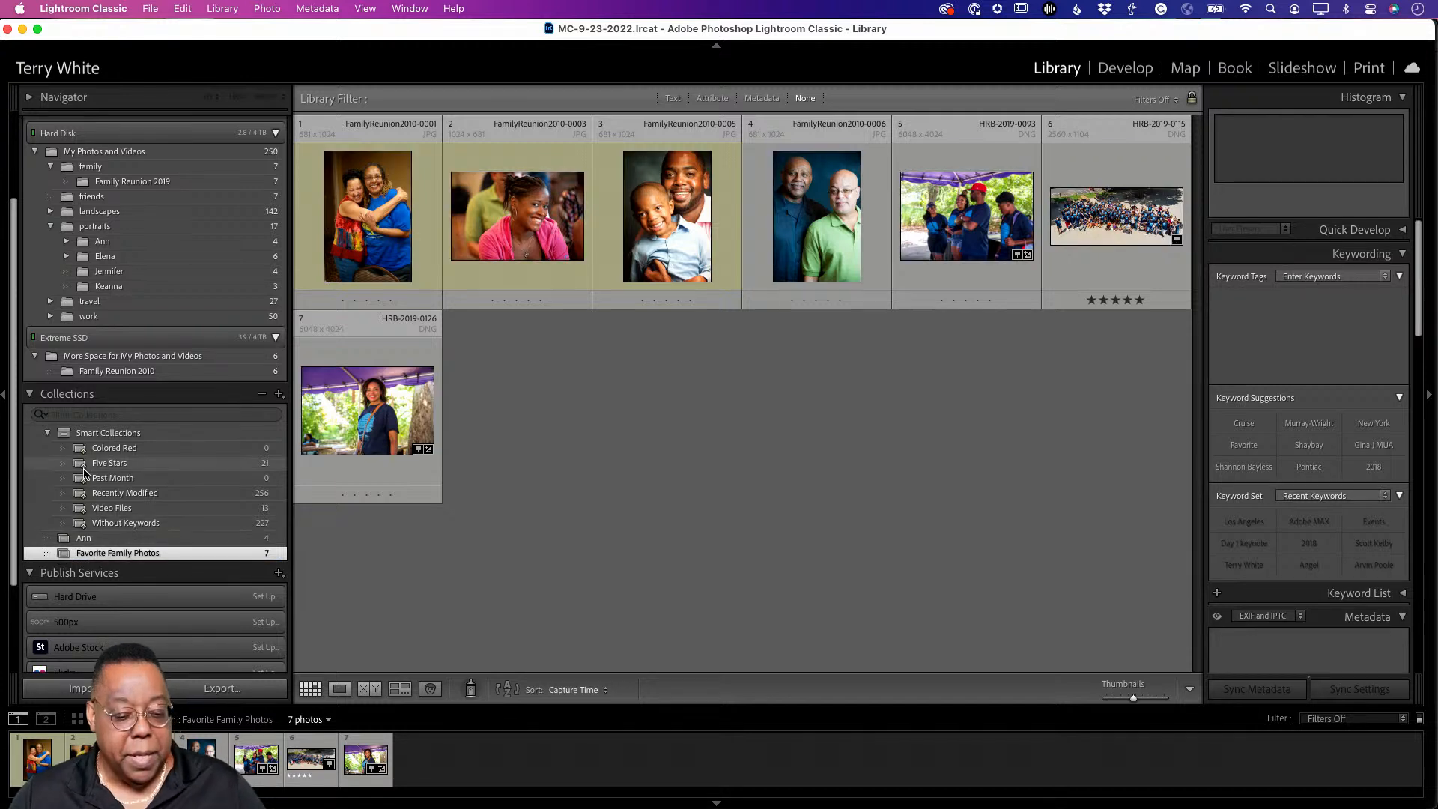
{"action": "left_click", "coordinate": [48, 435]}
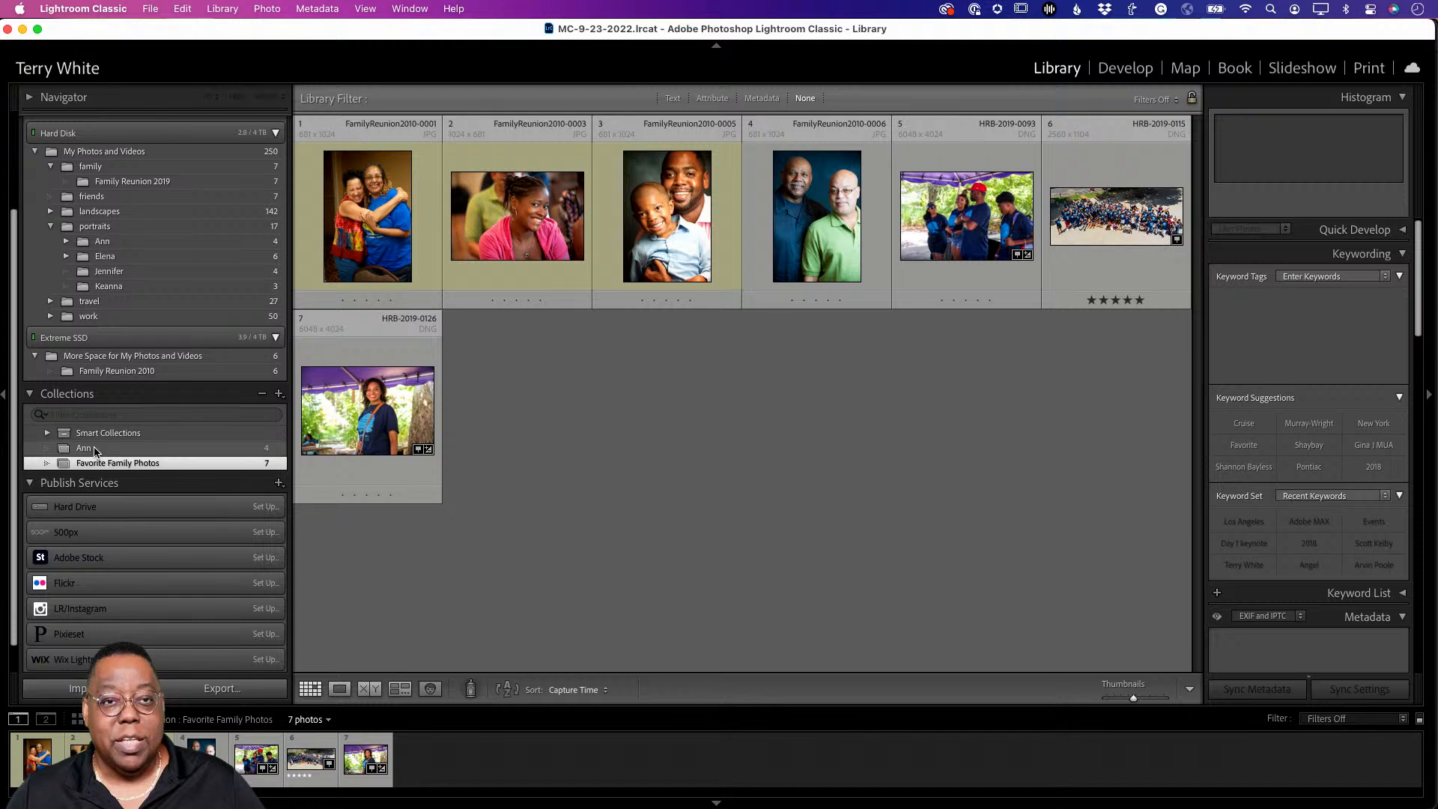
{"action": "left_click", "coordinate": [85, 448]}
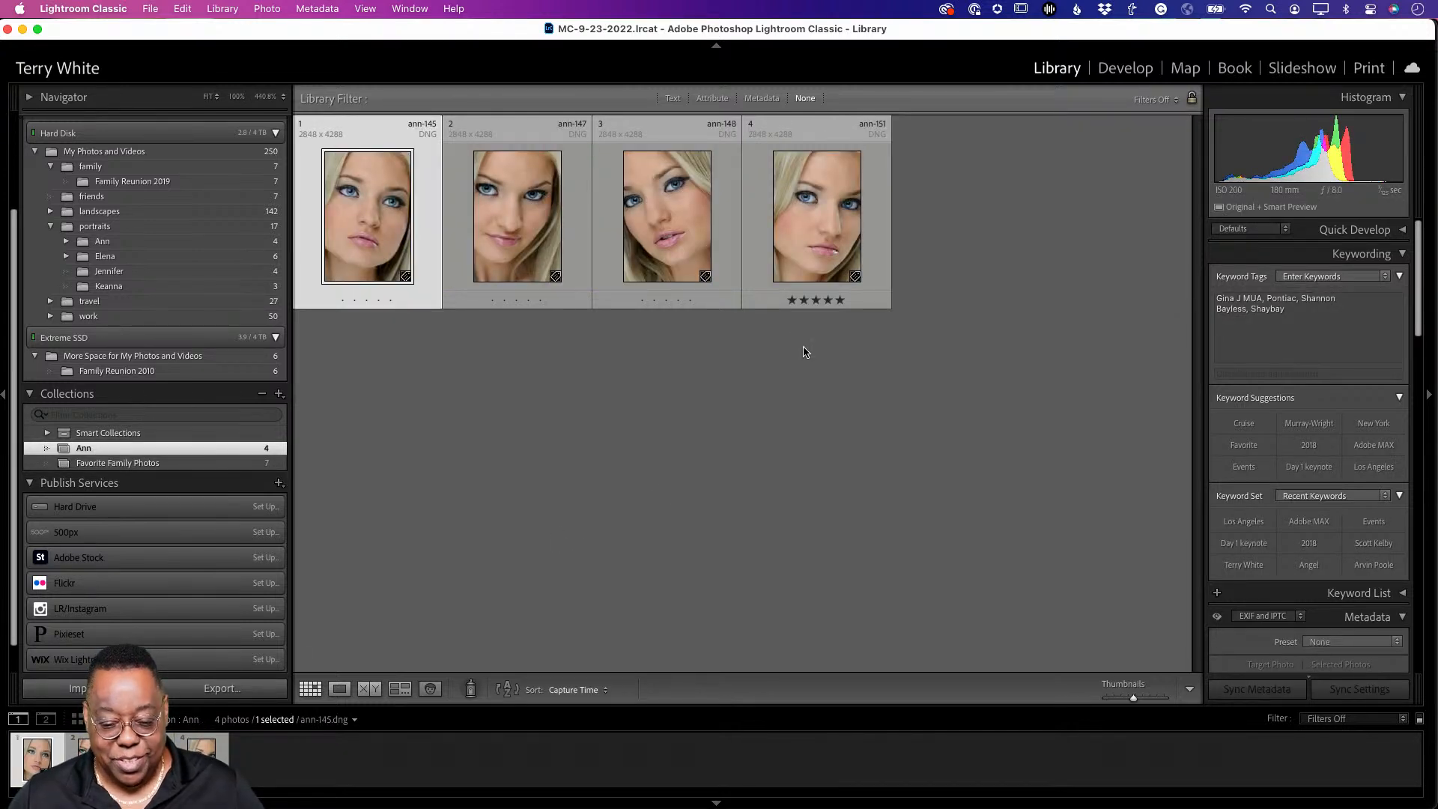
Step: Move photo ann-147 to the end of the collection's order and remove it from the collection
{"action": "left_click_drag", "start_coordinate": [542, 242], "coordinate": [876, 237]}
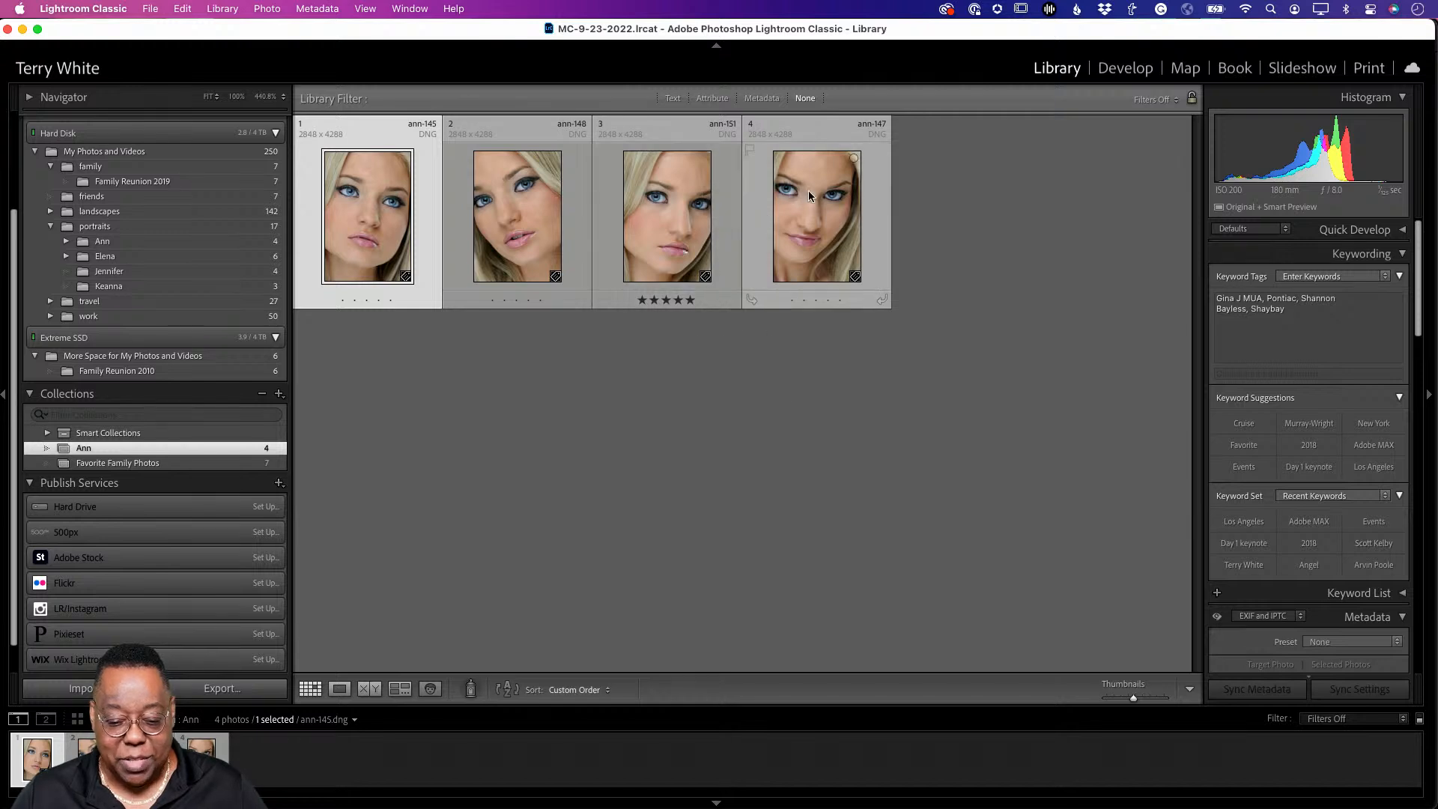
{"action": "left_click", "coordinate": [816, 289]}
{"action": "key", "text": "Delete"}
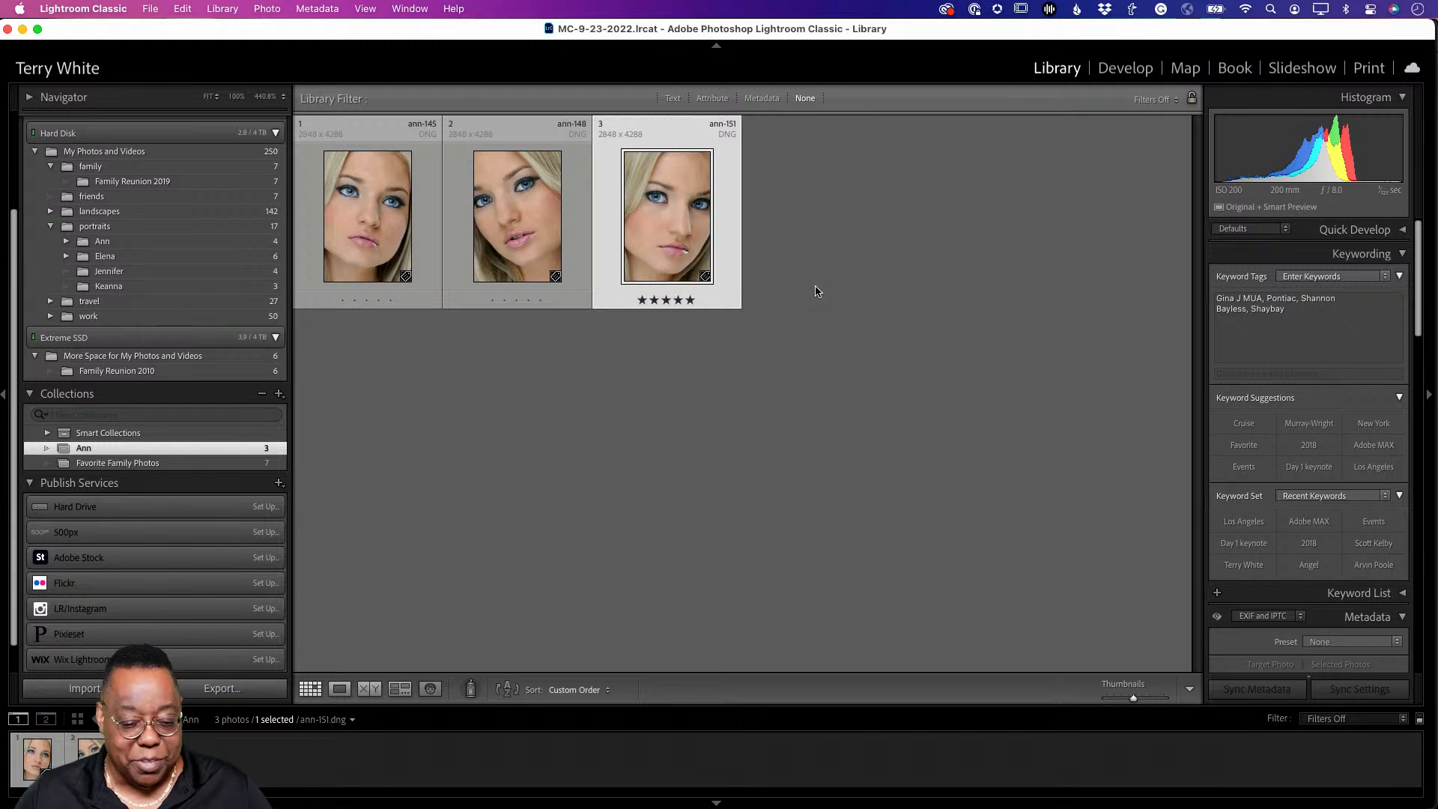
Step: Compare the photos in the first portraits subfolder with those in the collection of the same name
{"action": "scroll", "coordinate": [143, 225], "scroll_direction": "up", "scroll_amount": 2}
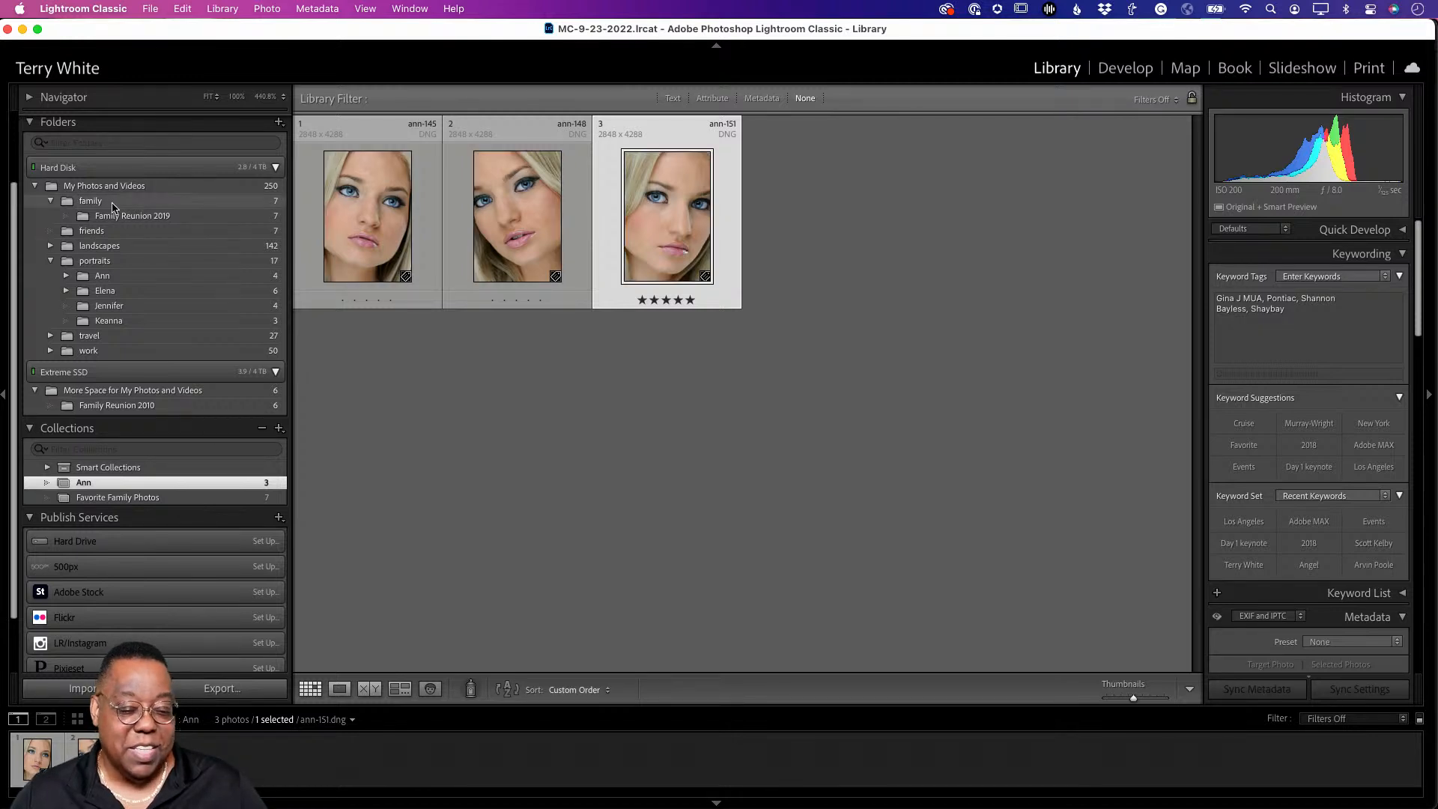
{"action": "left_click", "coordinate": [131, 277]}
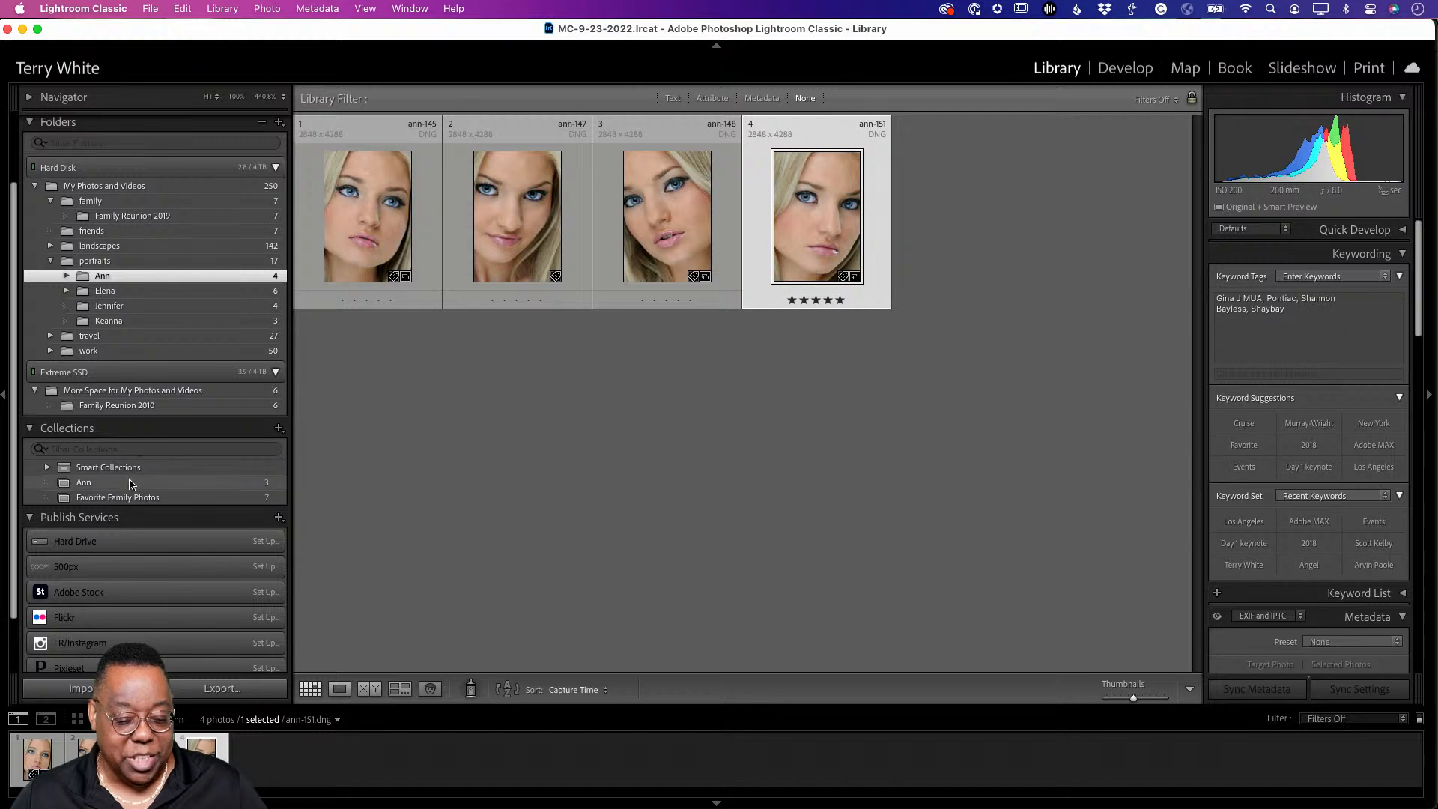
{"action": "left_click", "coordinate": [268, 482]}
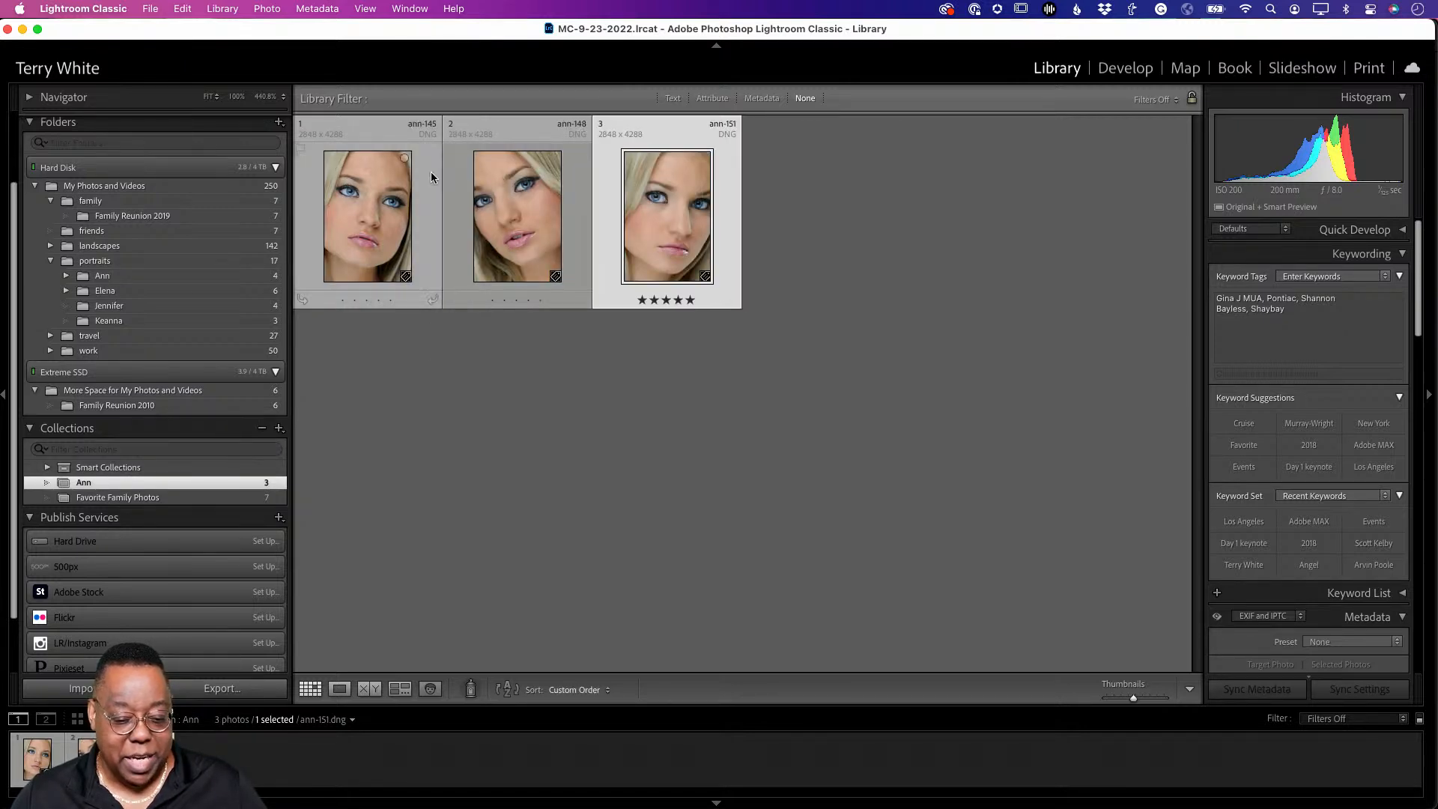
{"action": "left_click", "coordinate": [362, 187]}
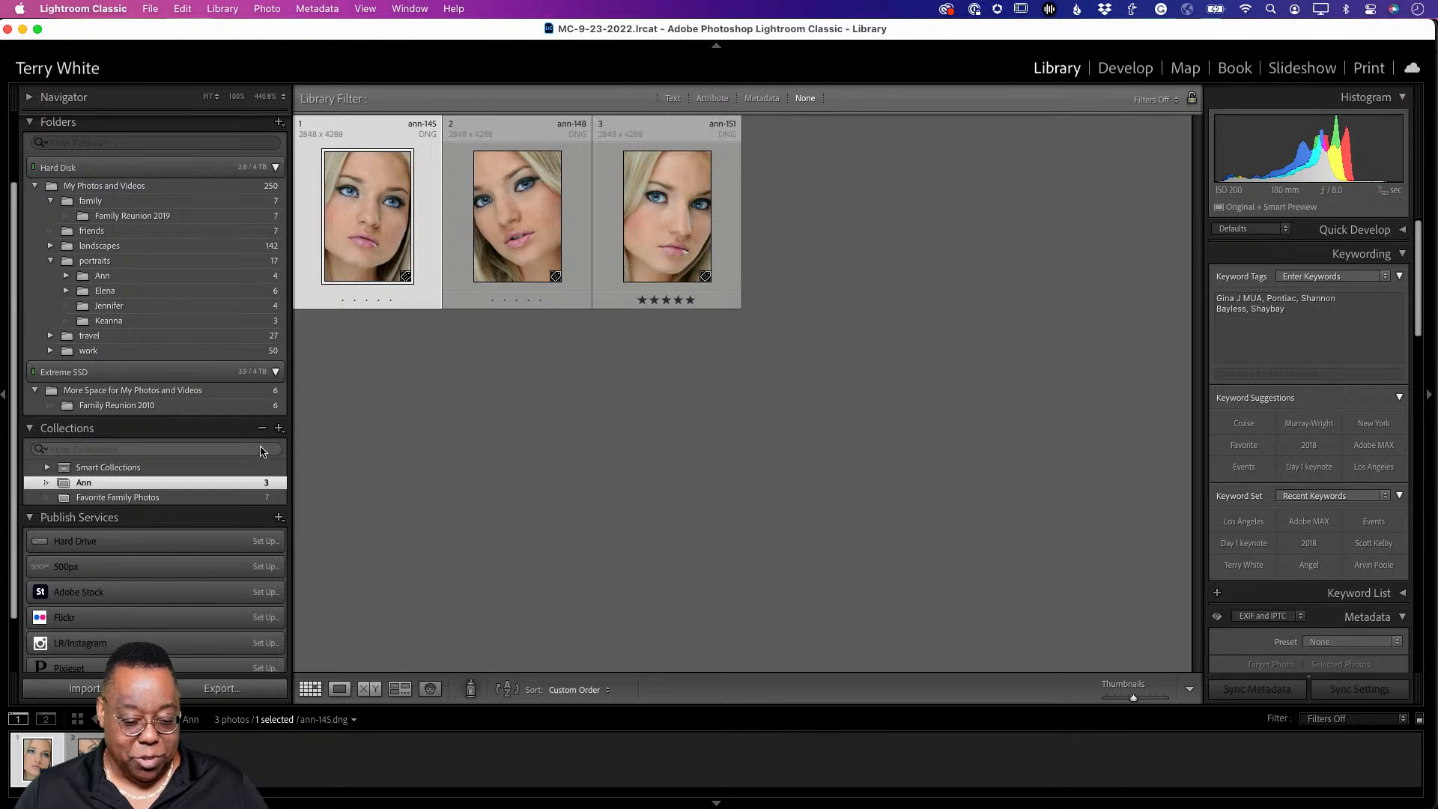
{"action": "left_click", "coordinate": [279, 428]}
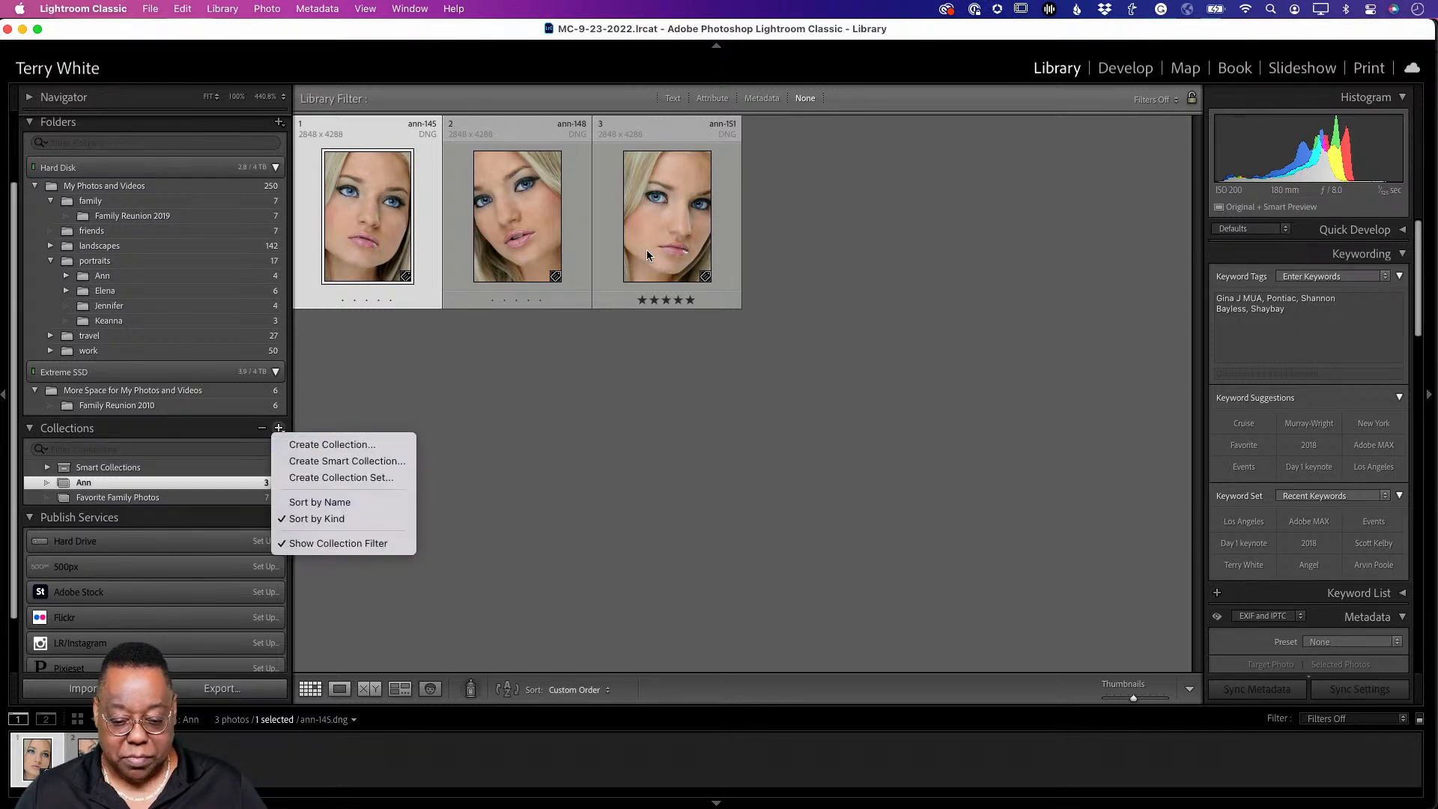
{"action": "key", "text": "Escape"}
{"action": "key", "text": "e"}
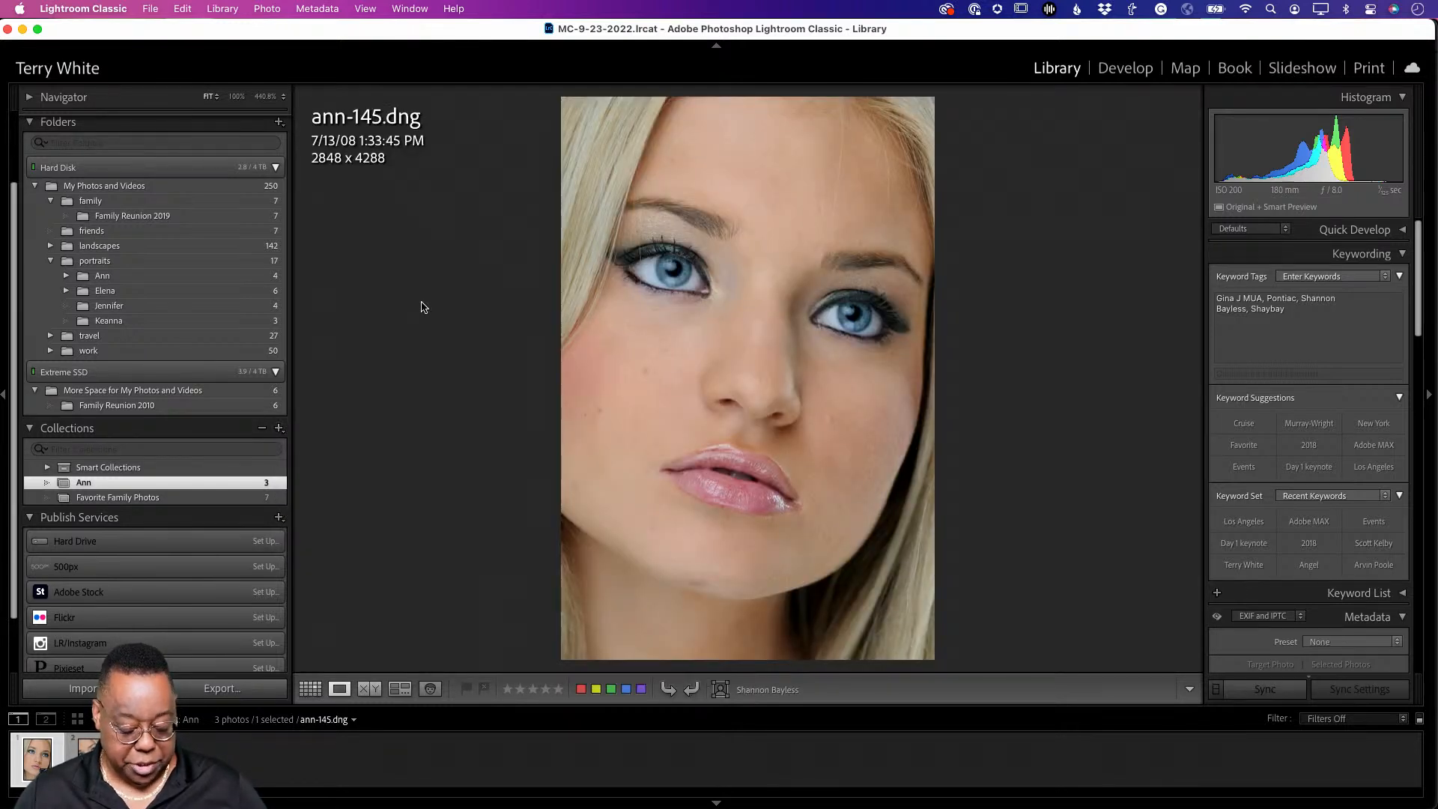
{"action": "key", "text": "g"}
Step: Create a collection named Best Portraits that includes only the selected five-star photo ann-151
{"action": "left_click", "coordinate": [714, 262]}
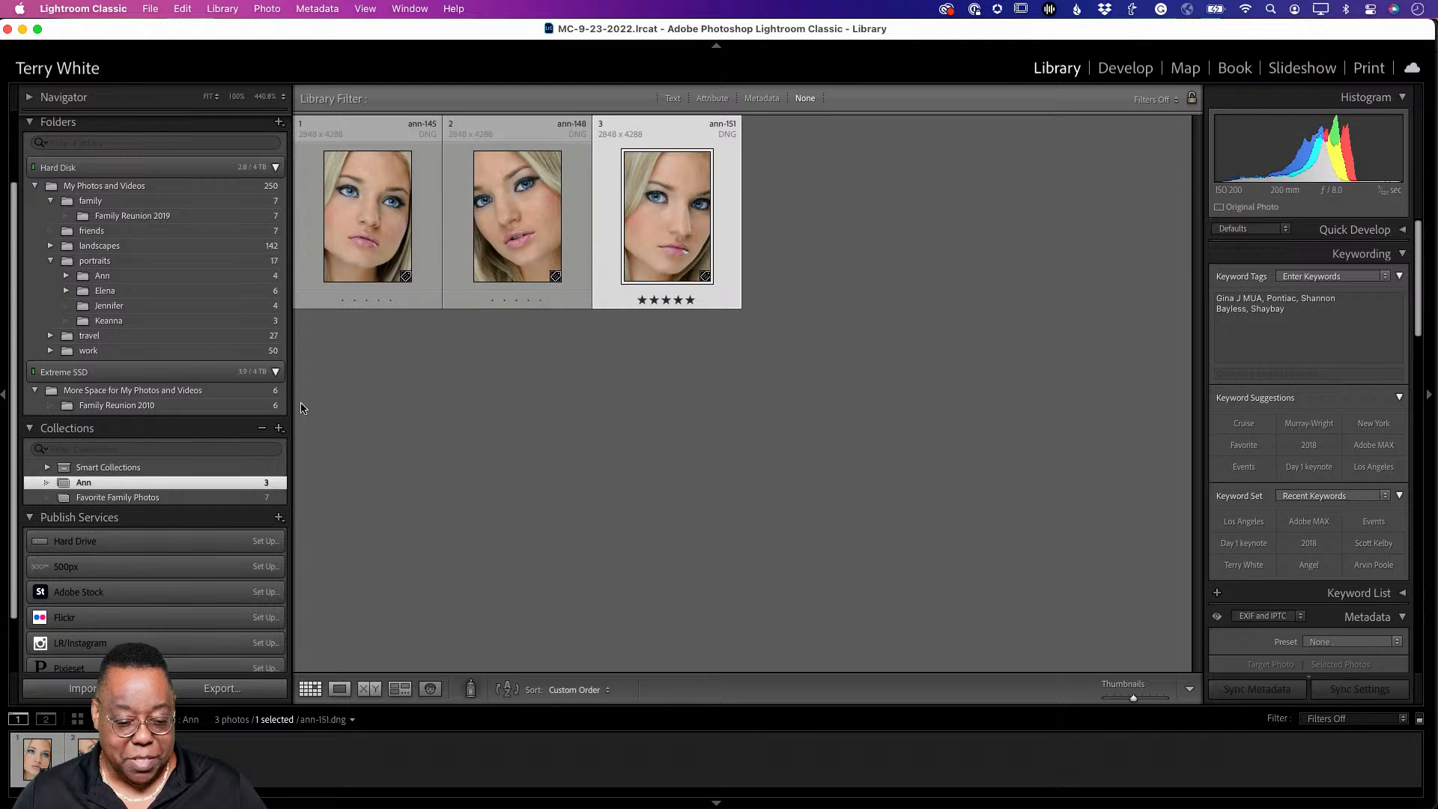
{"action": "left_click", "coordinate": [279, 428]}
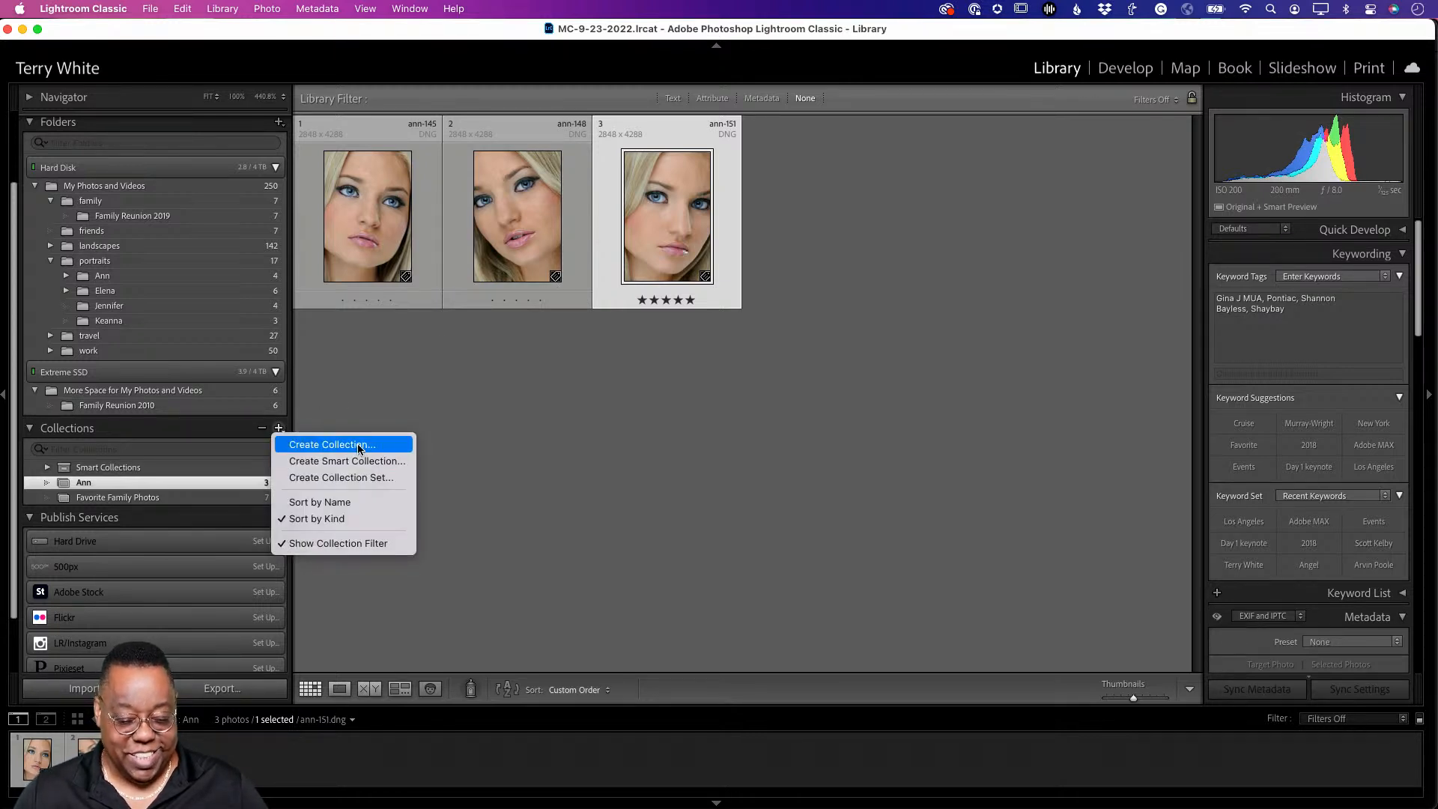
{"action": "left_click", "coordinate": [356, 444]}
{"action": "type", "text": "Best Portraits"}
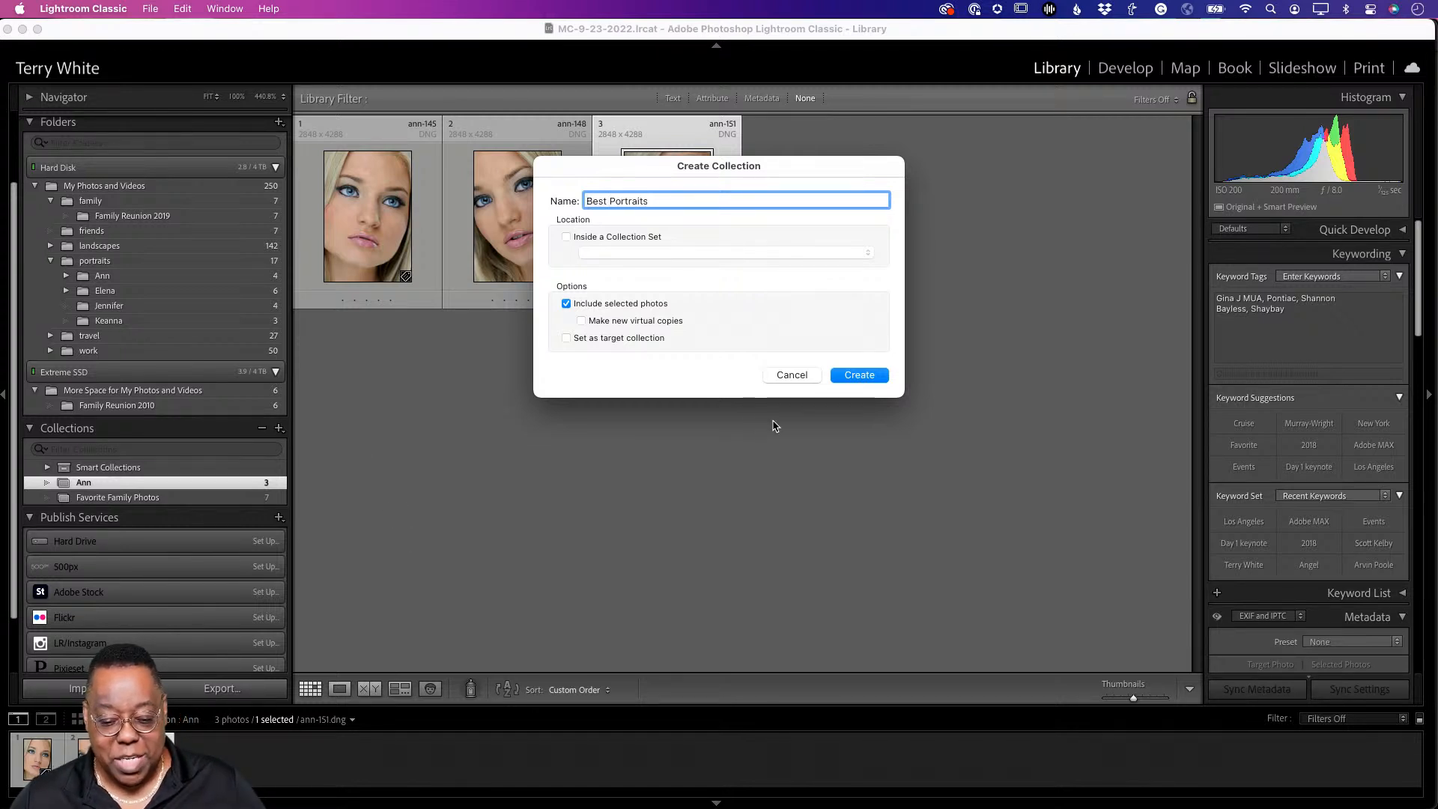
{"action": "left_click", "coordinate": [859, 375]}
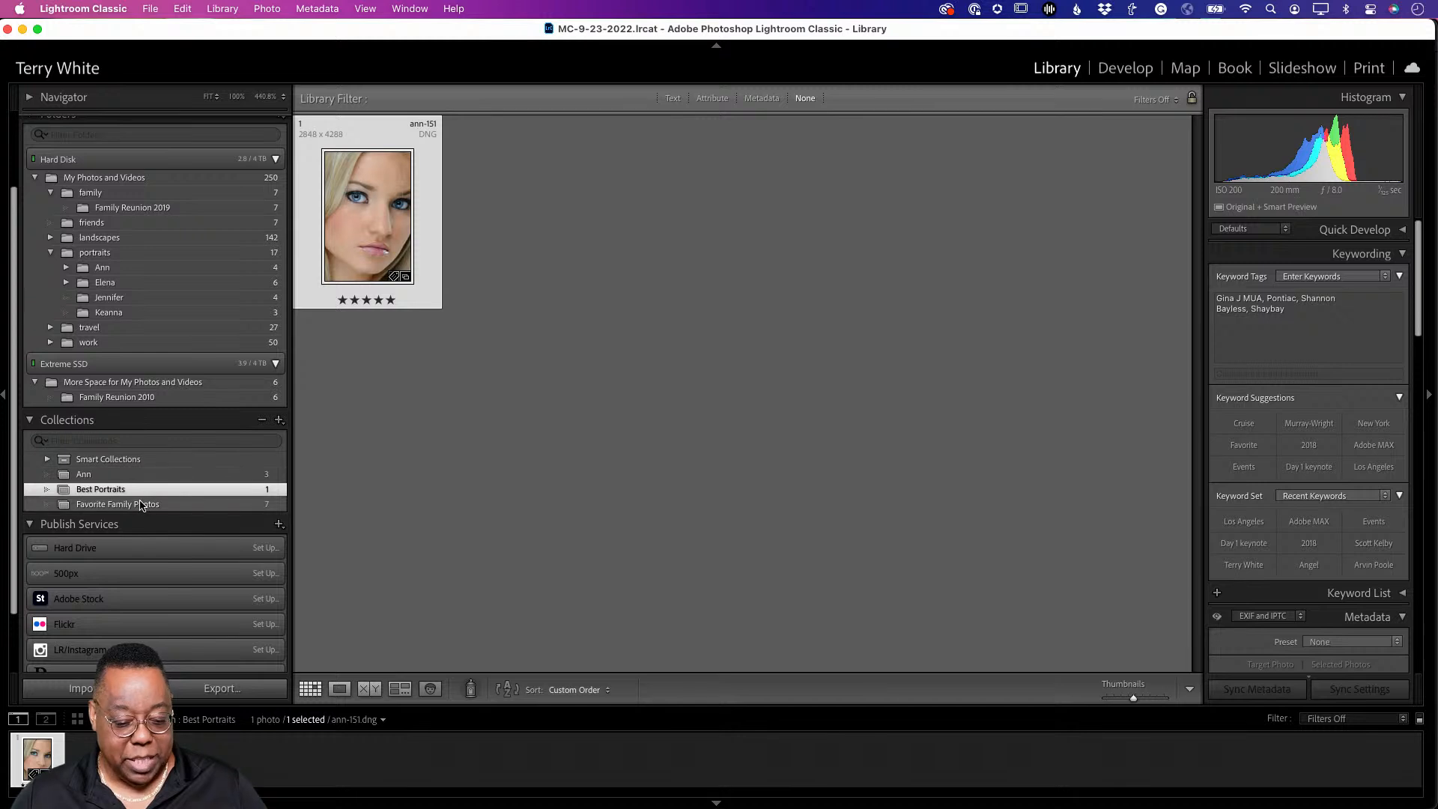
Step: Add Elena9-0099 and Jennifer_3 from their portraits subfolders to the Best Portraits collection
{"action": "left_click", "coordinate": [104, 282]}
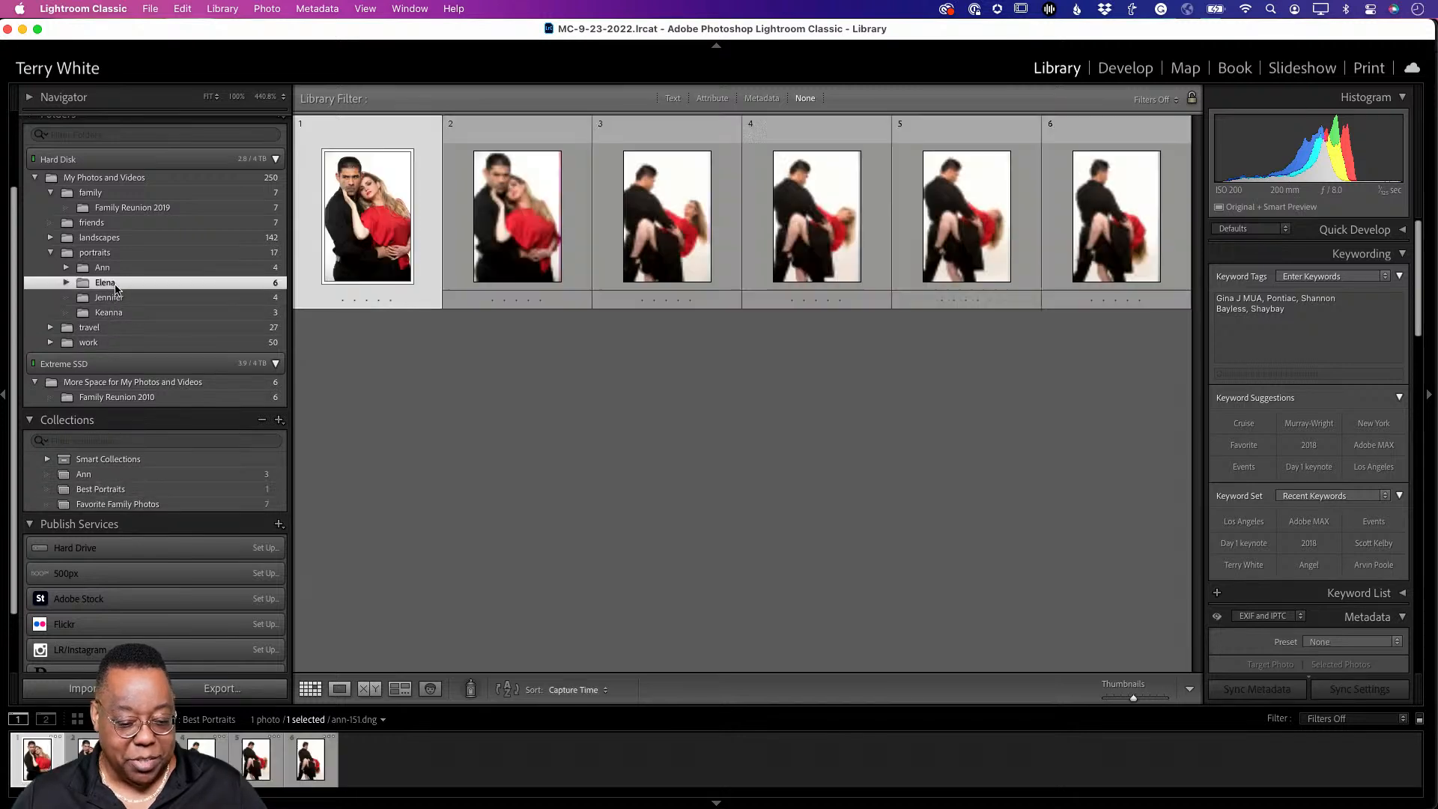
{"action": "left_click_drag", "start_coordinate": [389, 269], "coordinate": [203, 489]}
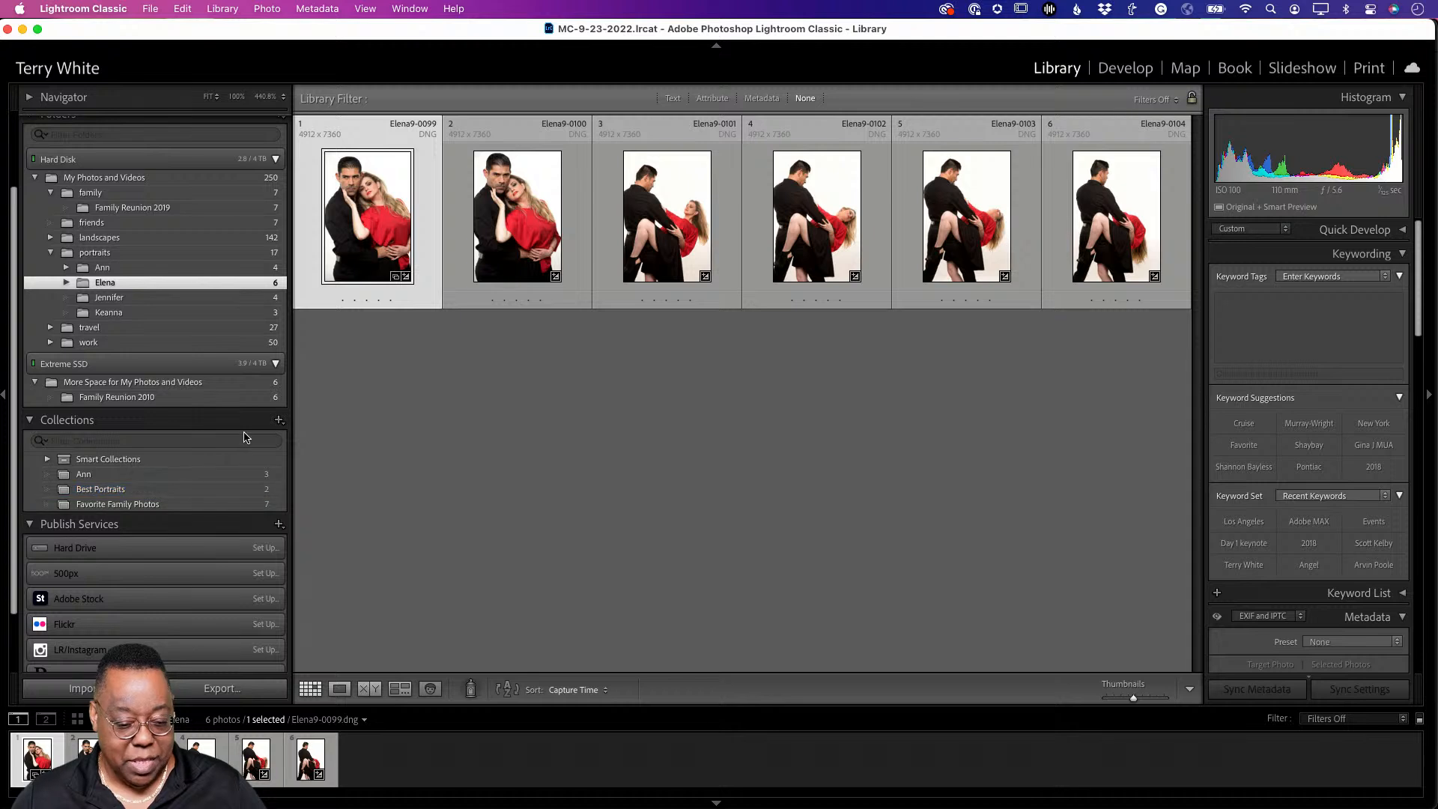
{"action": "left_click", "coordinate": [136, 301]}
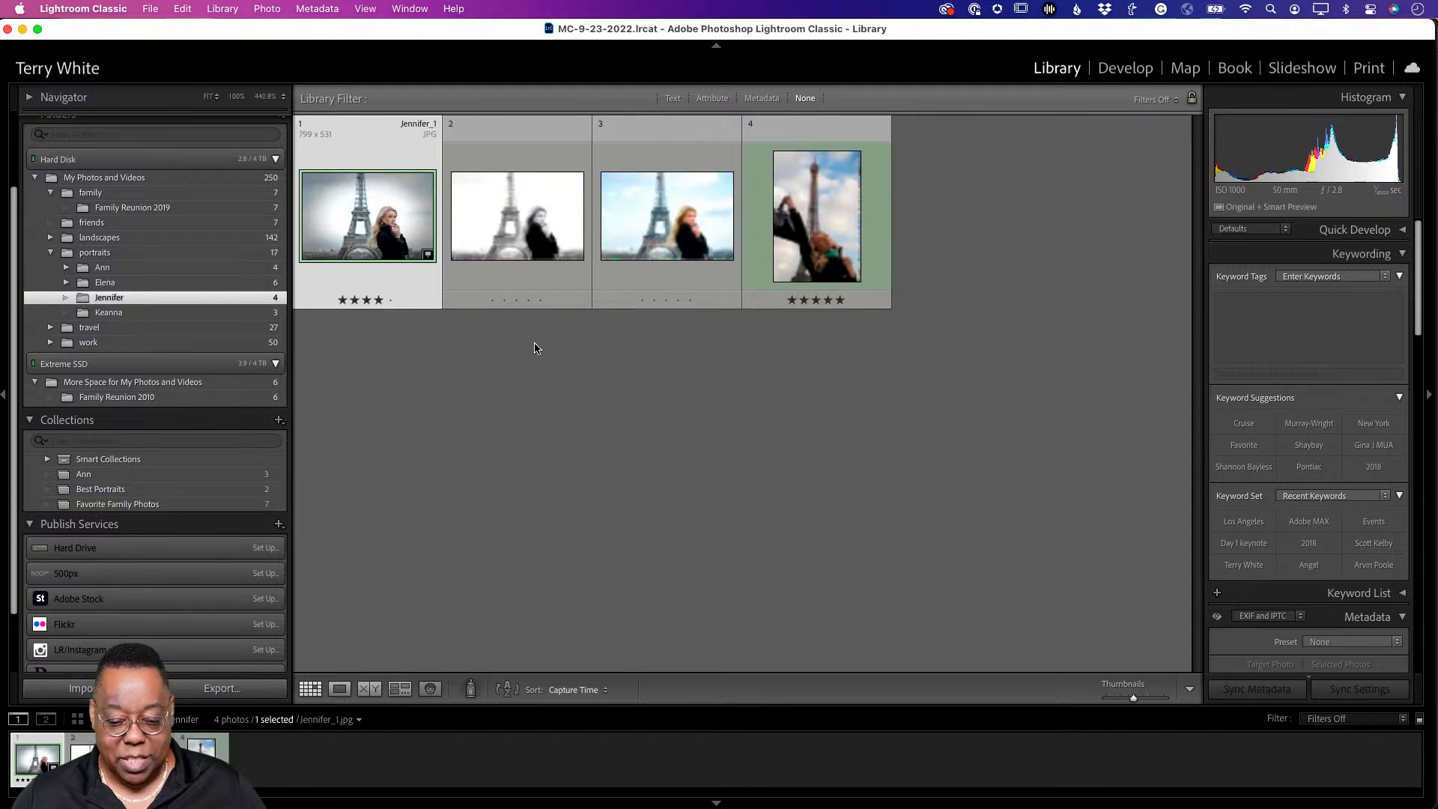
{"action": "left_click_drag", "start_coordinate": [307, 466], "coordinate": [120, 489]}
Step: Add _TLW0118 and _TLW0132 from the last portraits subfolder to Best Portraits, and show that collection
{"action": "left_click", "coordinate": [133, 314]}
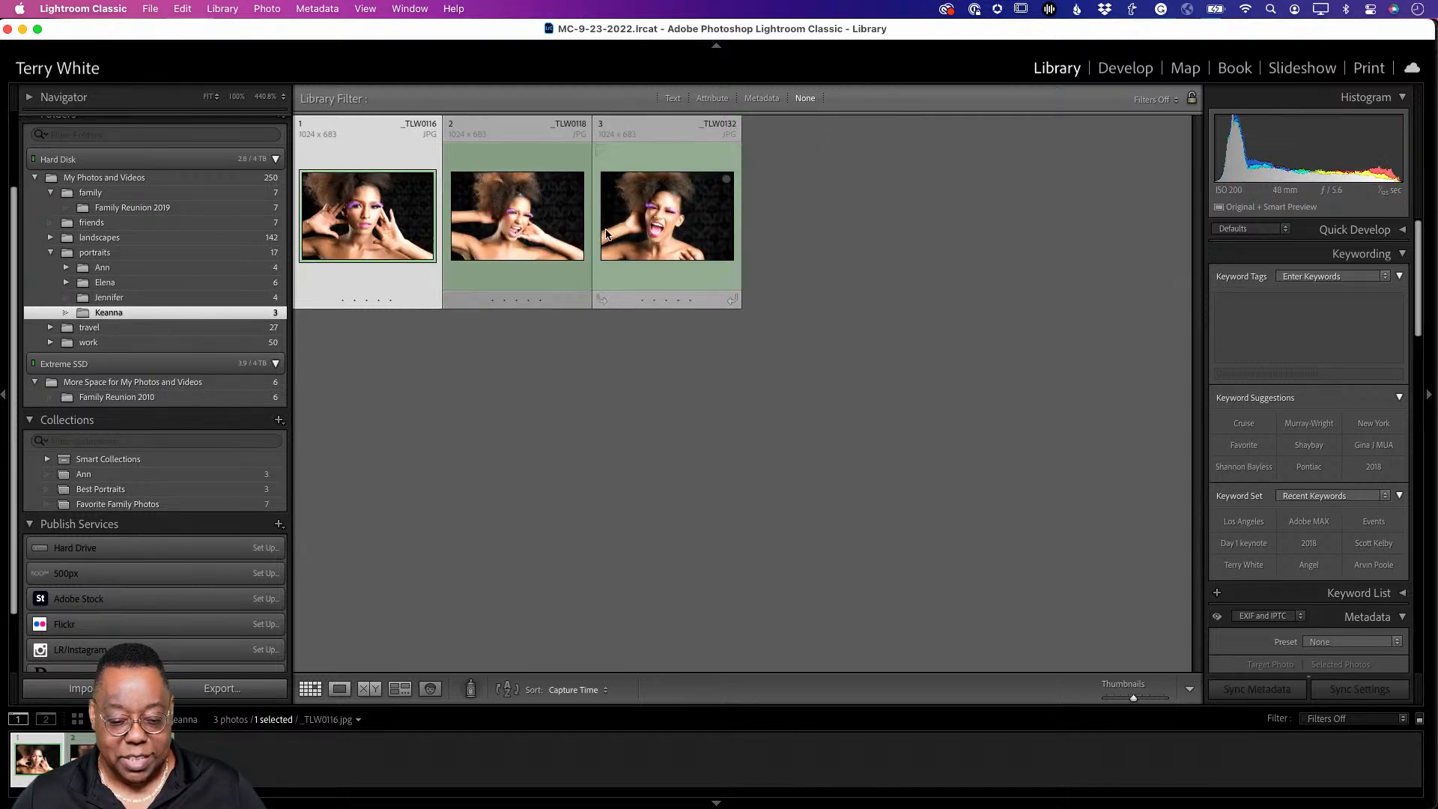
{"action": "left_click", "coordinate": [653, 229]}
{"action": "left_click", "coordinate": [573, 235], "text": "super"}
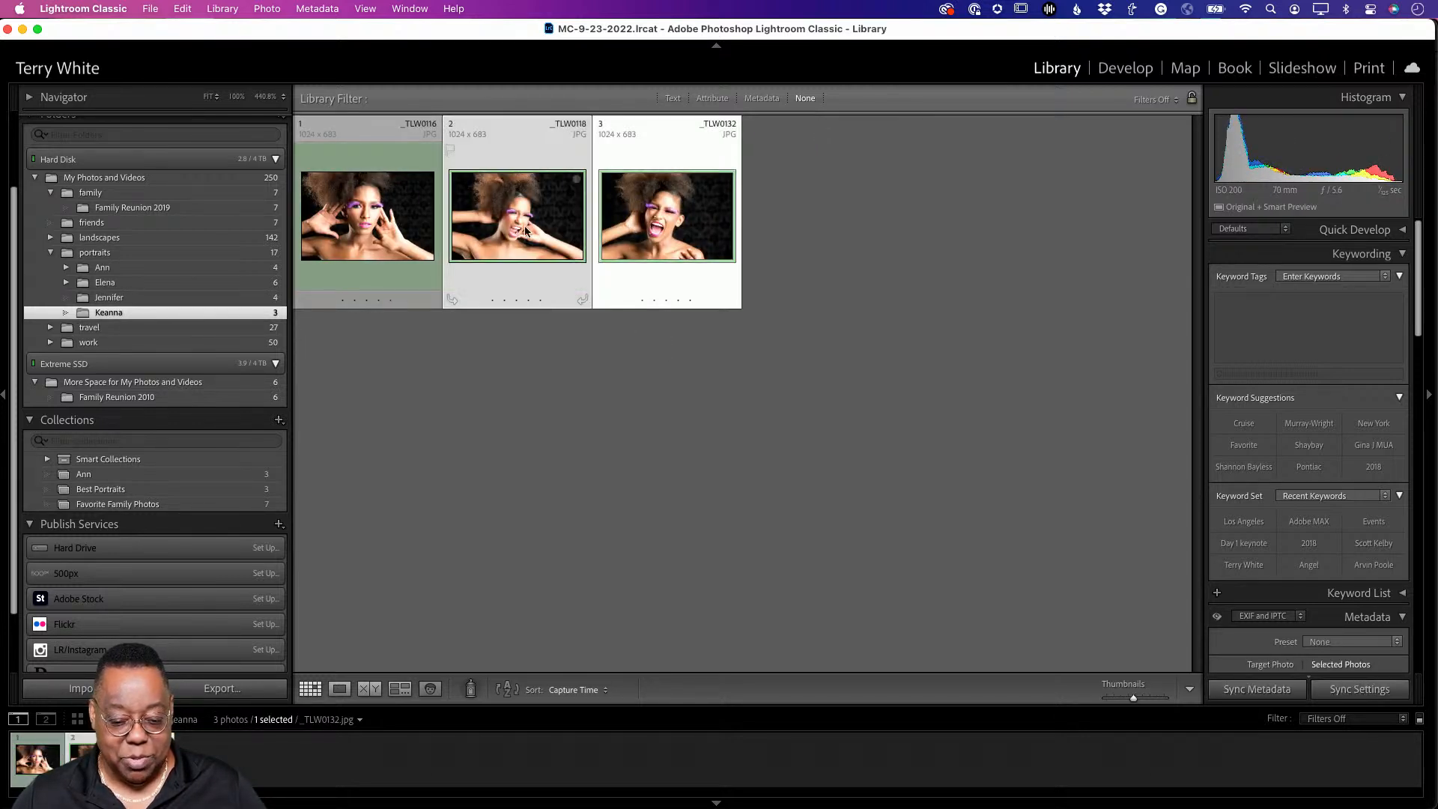
{"action": "left_click_drag", "start_coordinate": [528, 232], "coordinate": [243, 491]}
{"action": "left_click", "coordinate": [240, 493]}
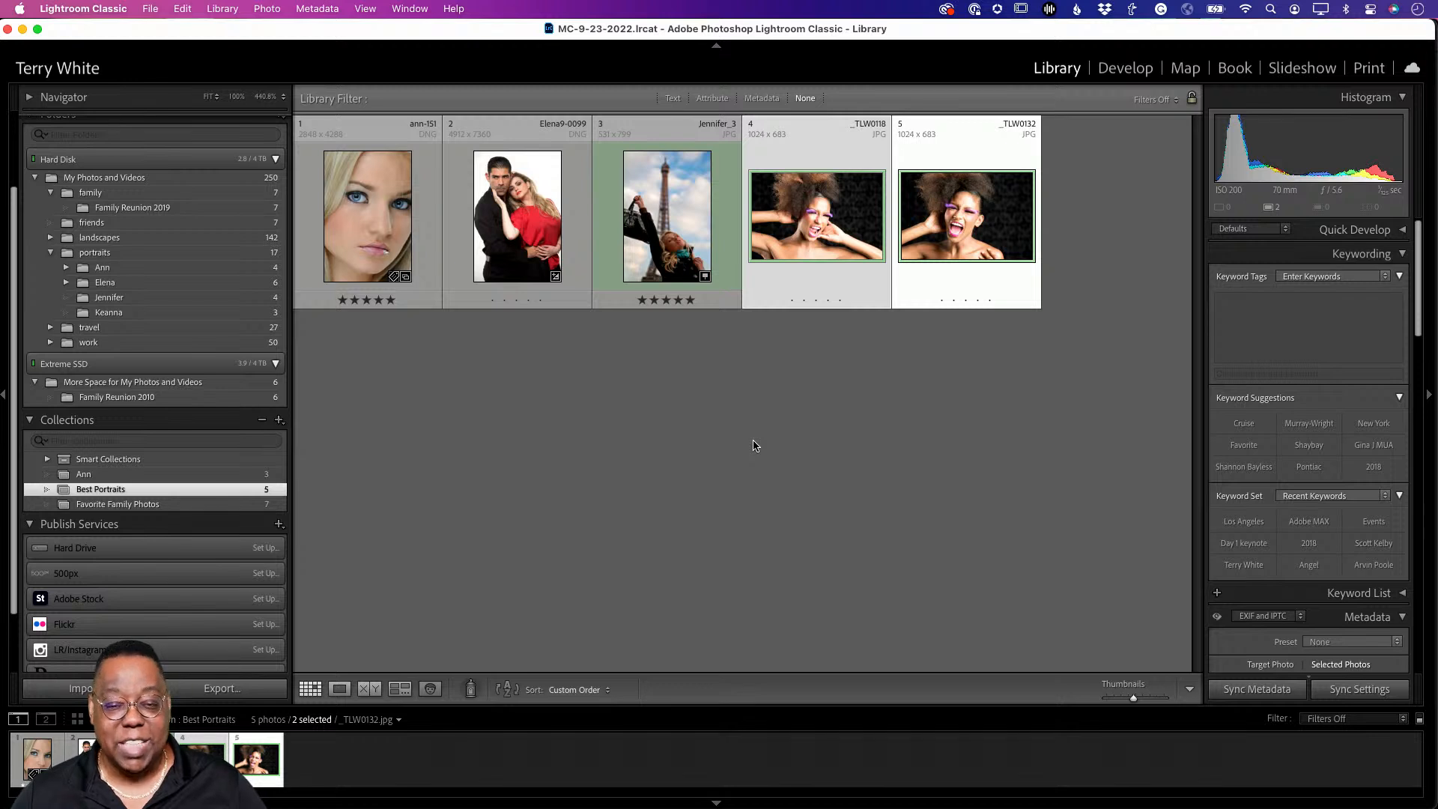
Step: Reorder the Best Portraits collection as Jennifer_3, Elena9-0099, ann-151, _TLW0132, _TLW0118
{"action": "left_click", "coordinate": [755, 421]}
{"action": "left_click_drag", "start_coordinate": [531, 210], "coordinate": [727, 214]}
{"action": "left_click_drag", "start_coordinate": [562, 241], "coordinate": [351, 236]}
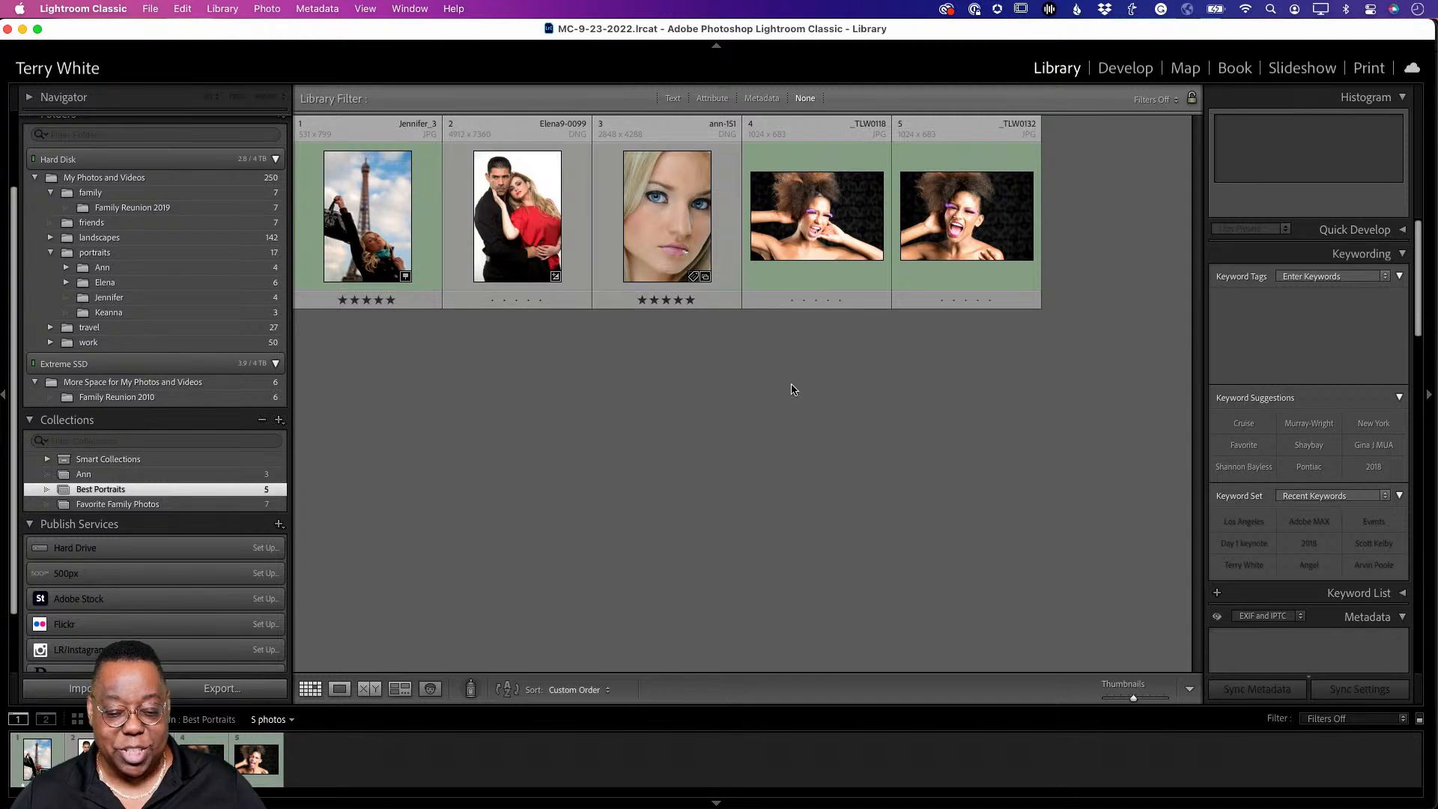
{"action": "left_click_drag", "start_coordinate": [1000, 232], "coordinate": [824, 225]}
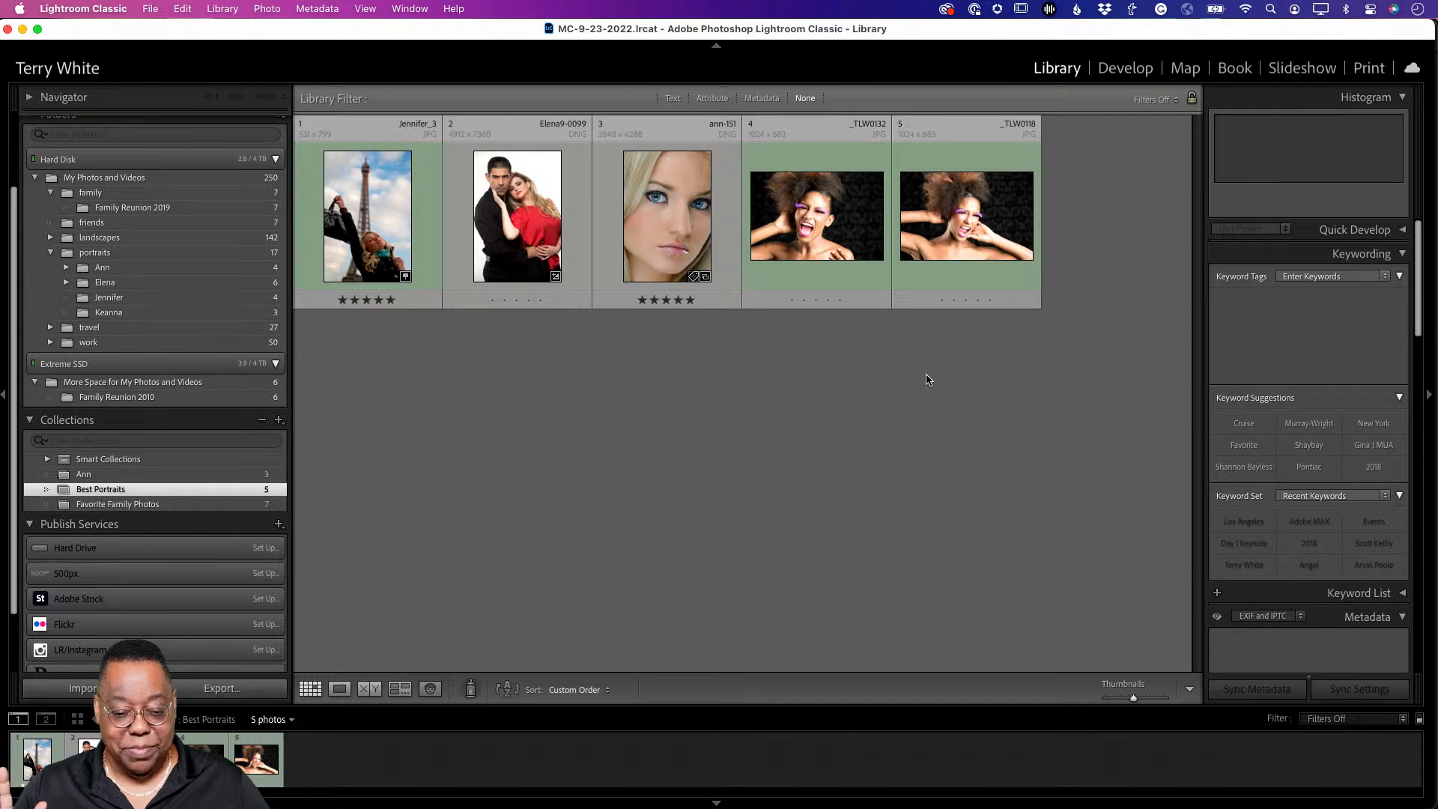
Step: Switch to the cloud-based Lightroom app, look through the albums in the Demo folder, and collapse that folder
{"action": "key", "text": "super+Tab"}
{"action": "key", "text": "super+Tab"}
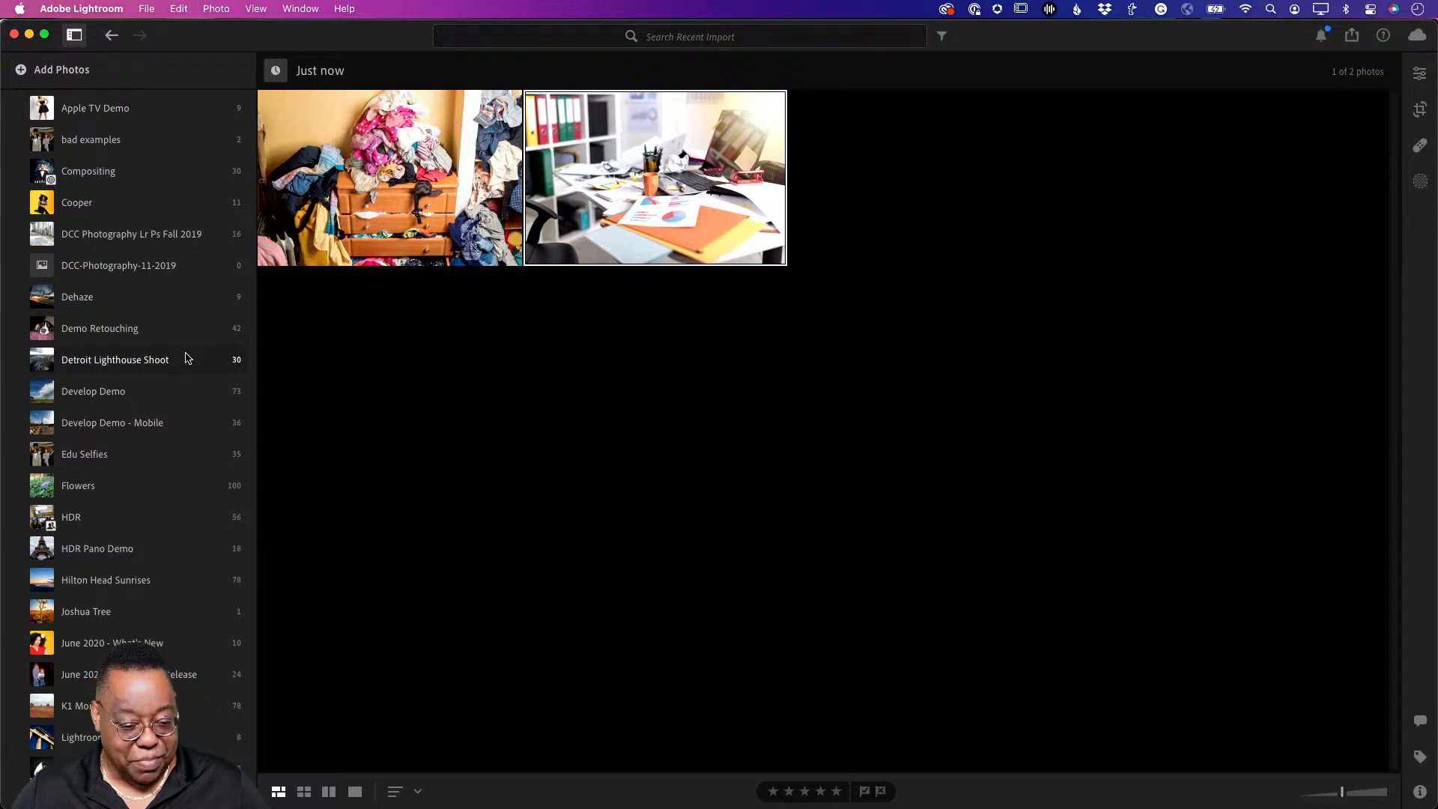
{"action": "scroll", "coordinate": [186, 358], "scroll_direction": "up", "scroll_amount": 10}
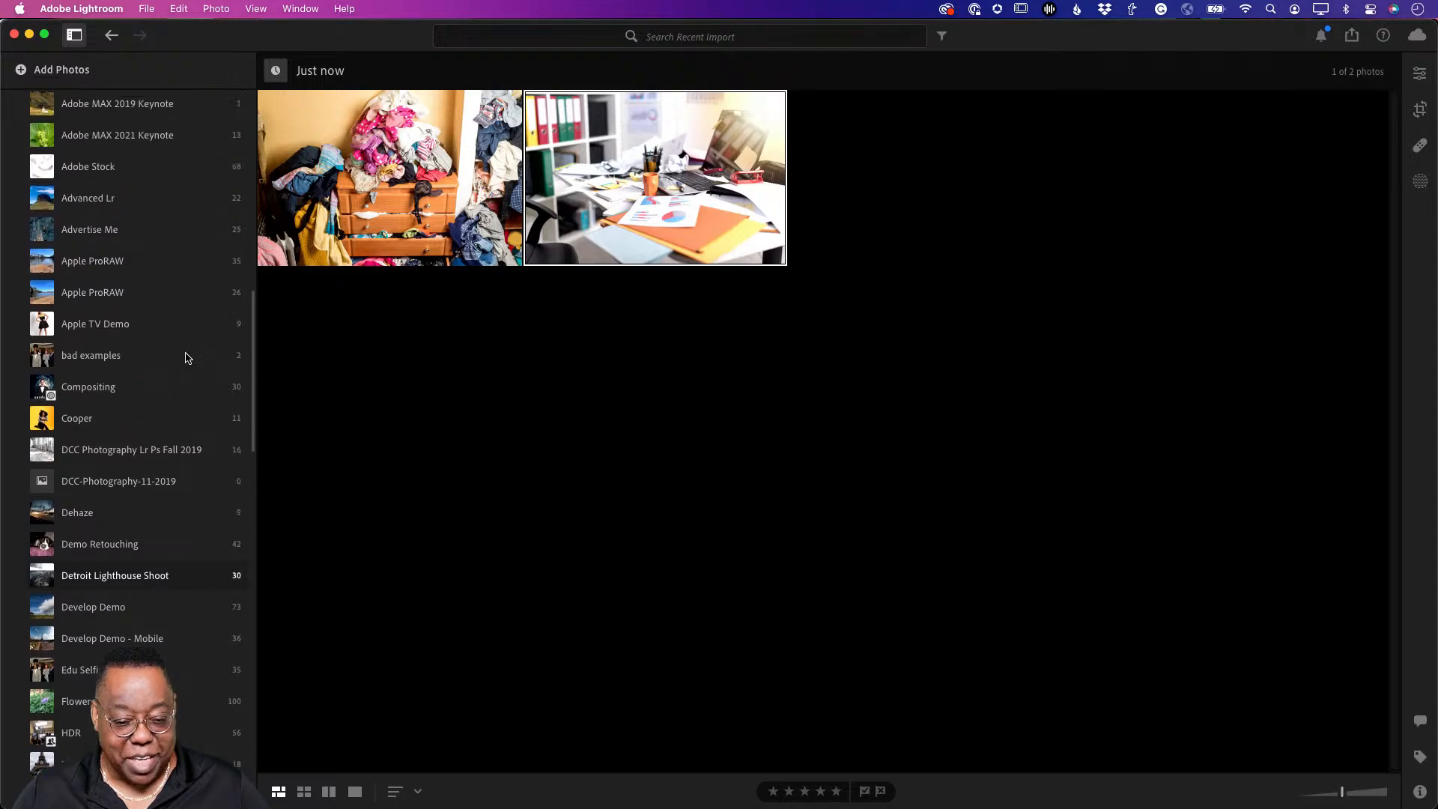
{"action": "scroll", "coordinate": [187, 358], "scroll_direction": "up", "scroll_amount": 3}
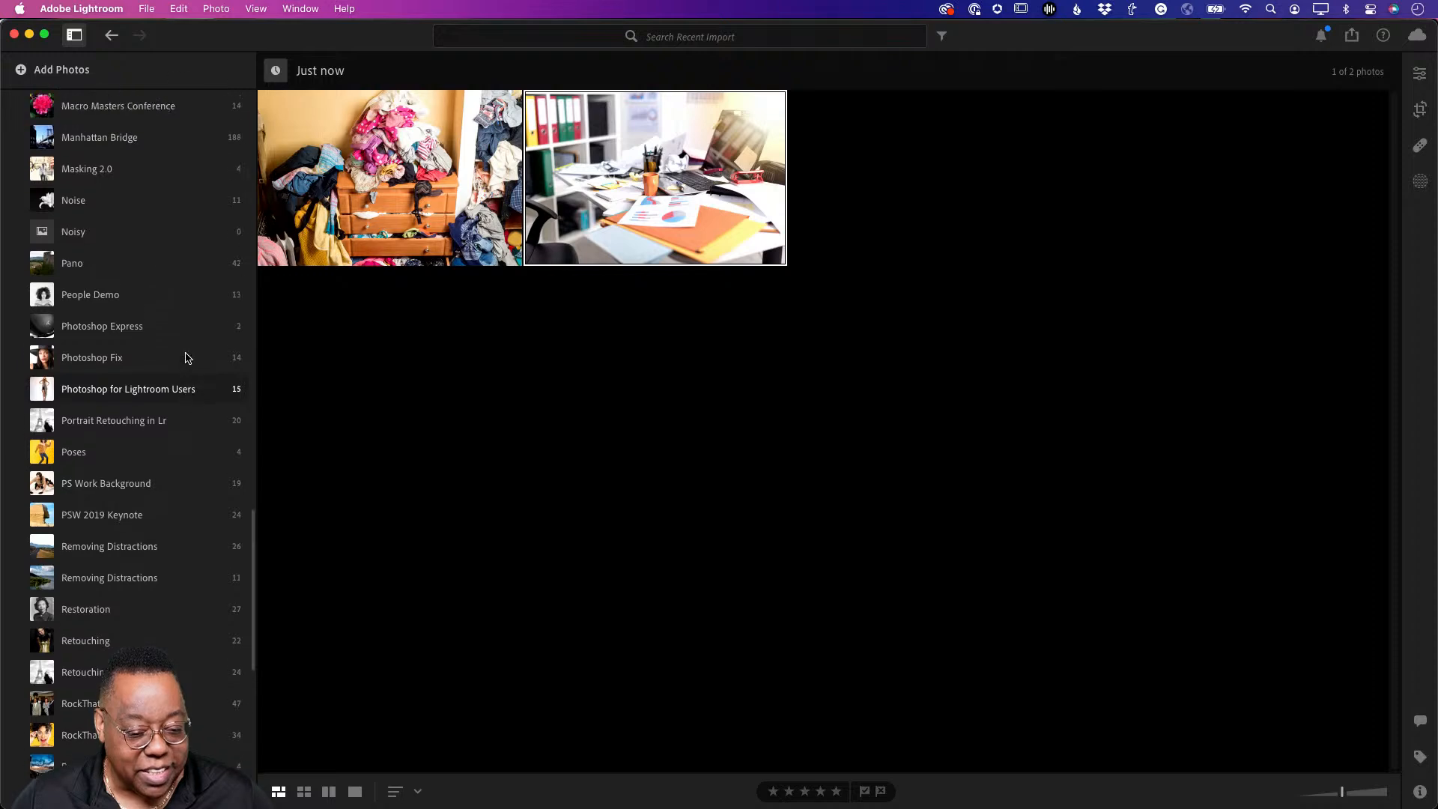
{"action": "scroll", "coordinate": [186, 358], "scroll_direction": "up", "scroll_amount": 3}
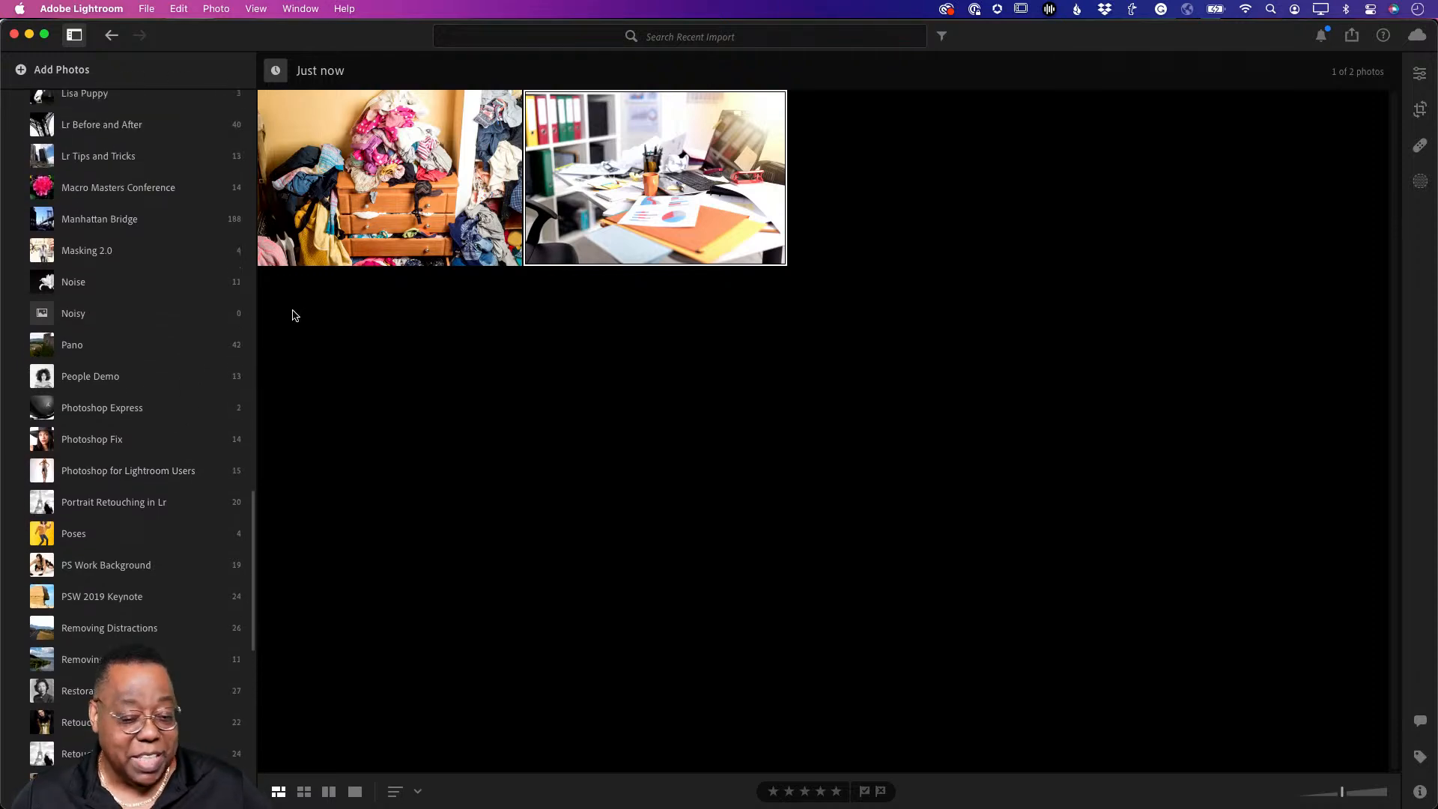
{"action": "scroll", "coordinate": [82, 258], "scroll_direction": "up", "scroll_amount": 10}
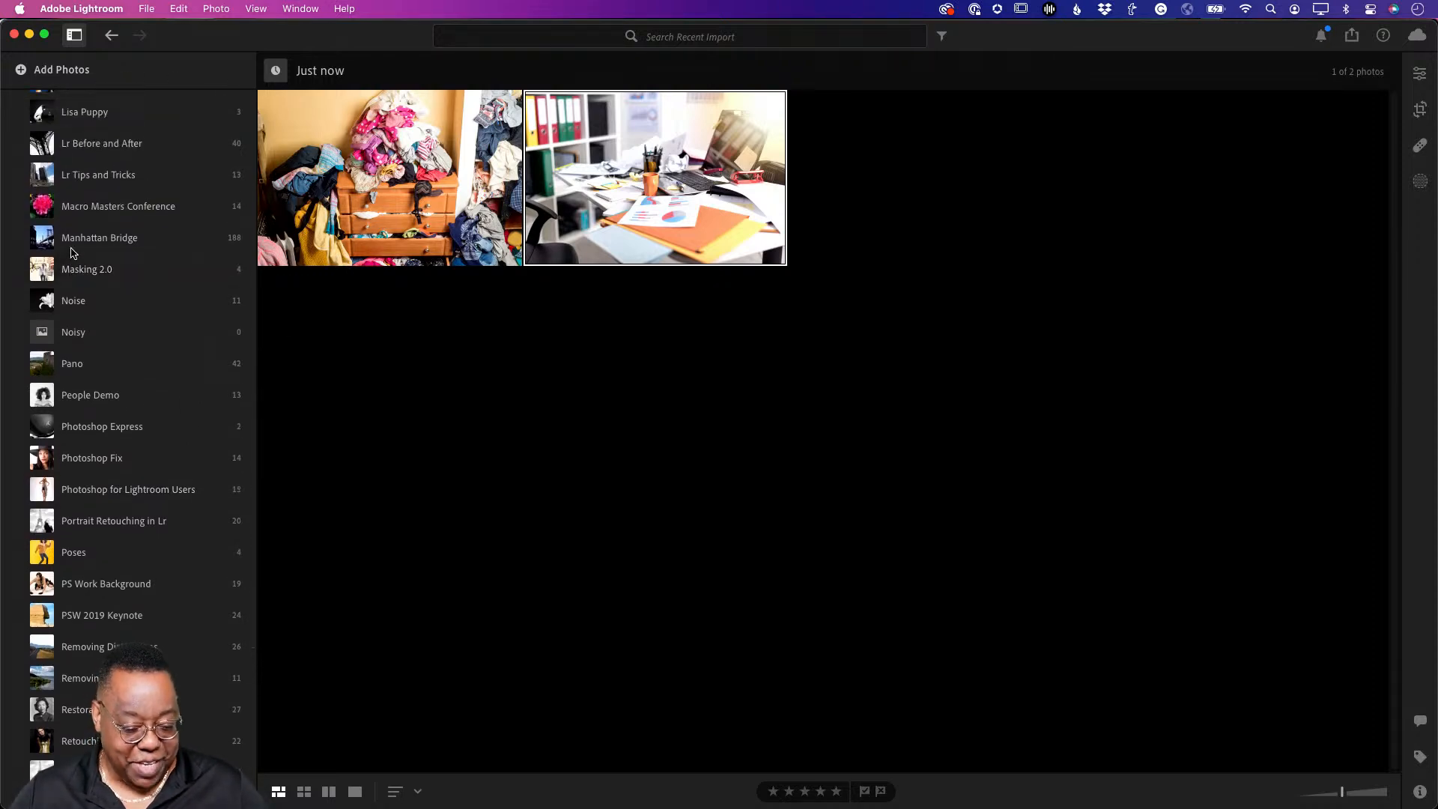
{"action": "scroll", "coordinate": [72, 253], "scroll_direction": "up", "scroll_amount": 20}
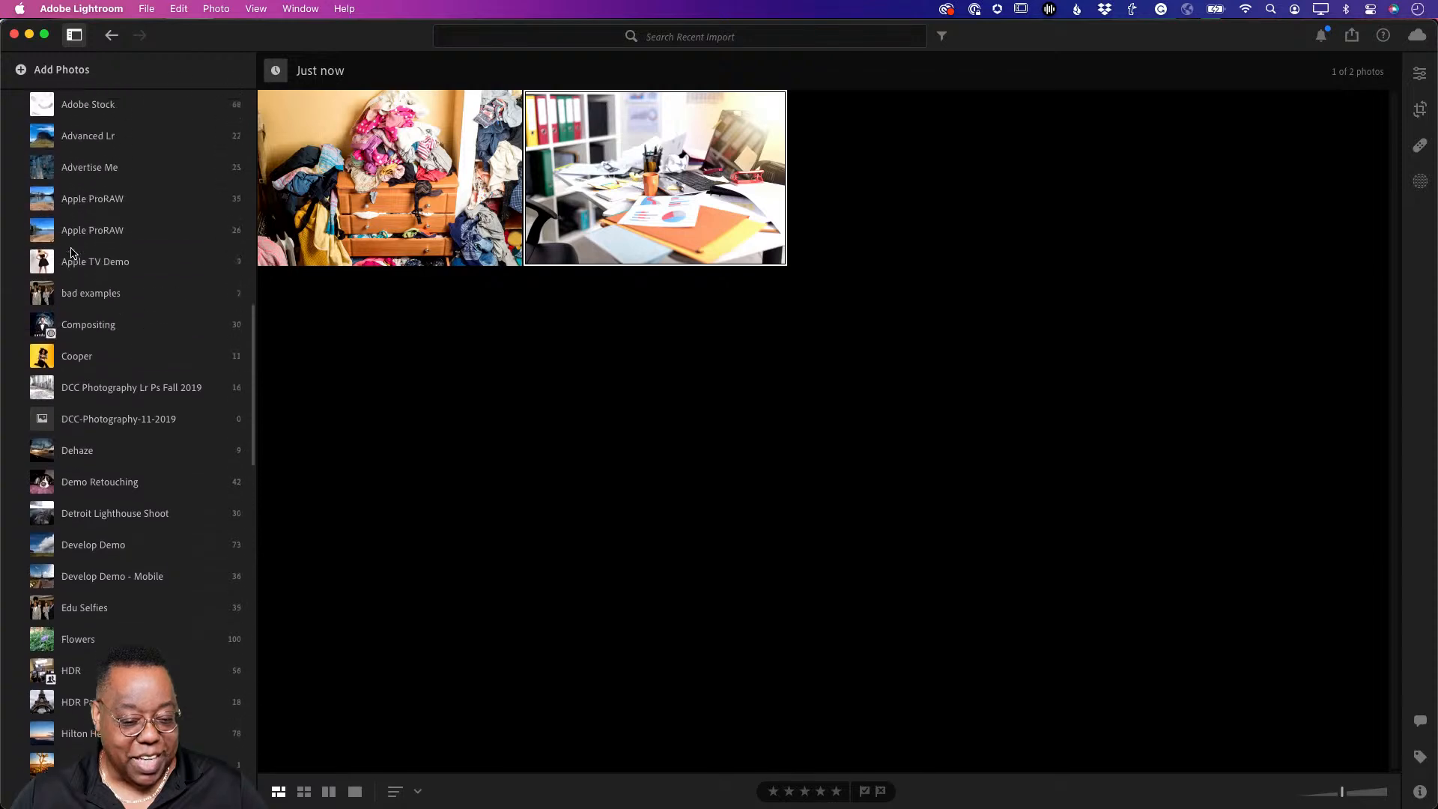
{"action": "scroll", "coordinate": [72, 253], "scroll_direction": "up", "scroll_amount": 6}
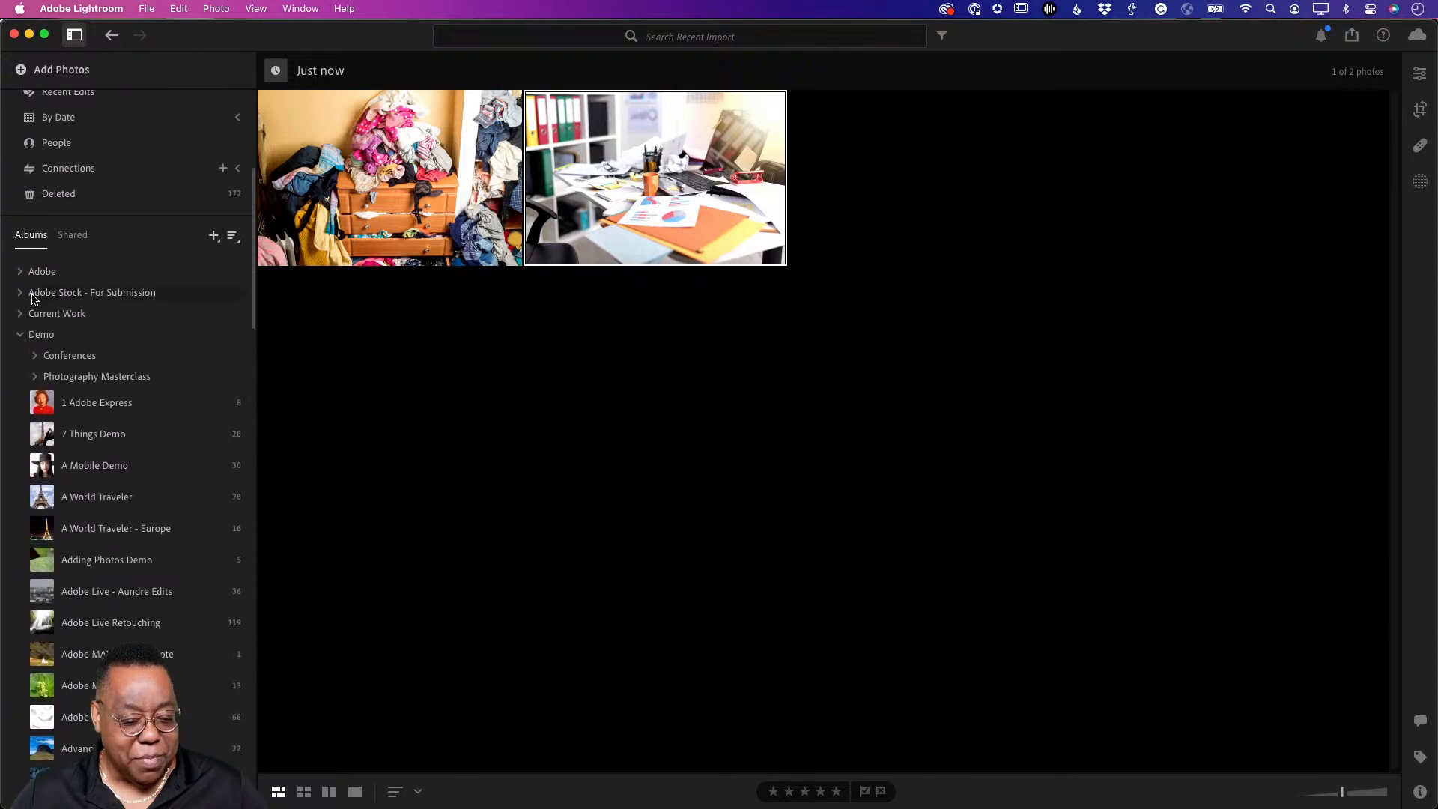
{"action": "left_click", "coordinate": [19, 338]}
{"action": "scroll", "coordinate": [19, 338], "scroll_direction": "up", "scroll_amount": 8}
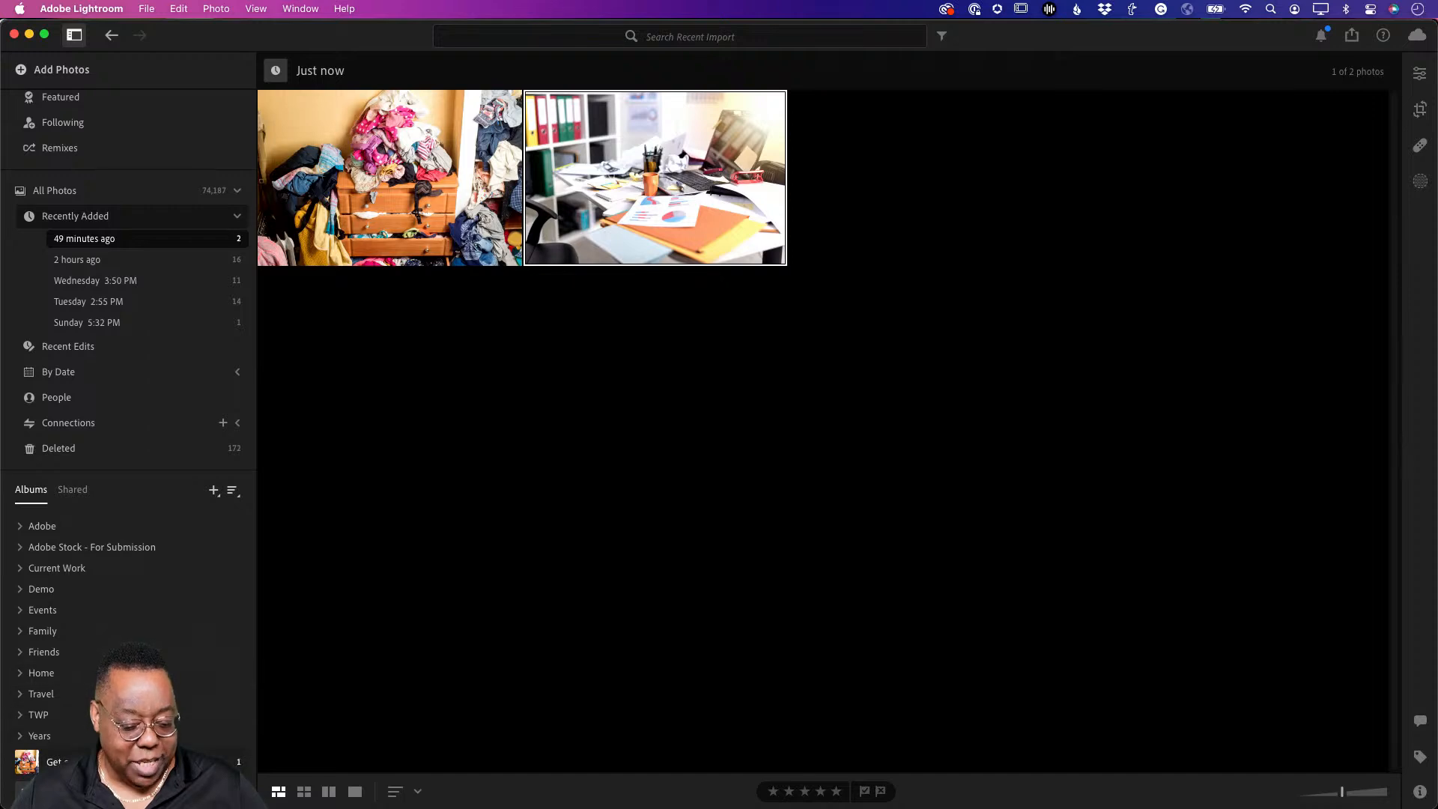
Step: Open the Get organized album and move it into the Photography Masterclass folder inside Demo
{"action": "left_click", "coordinate": [142, 762]}
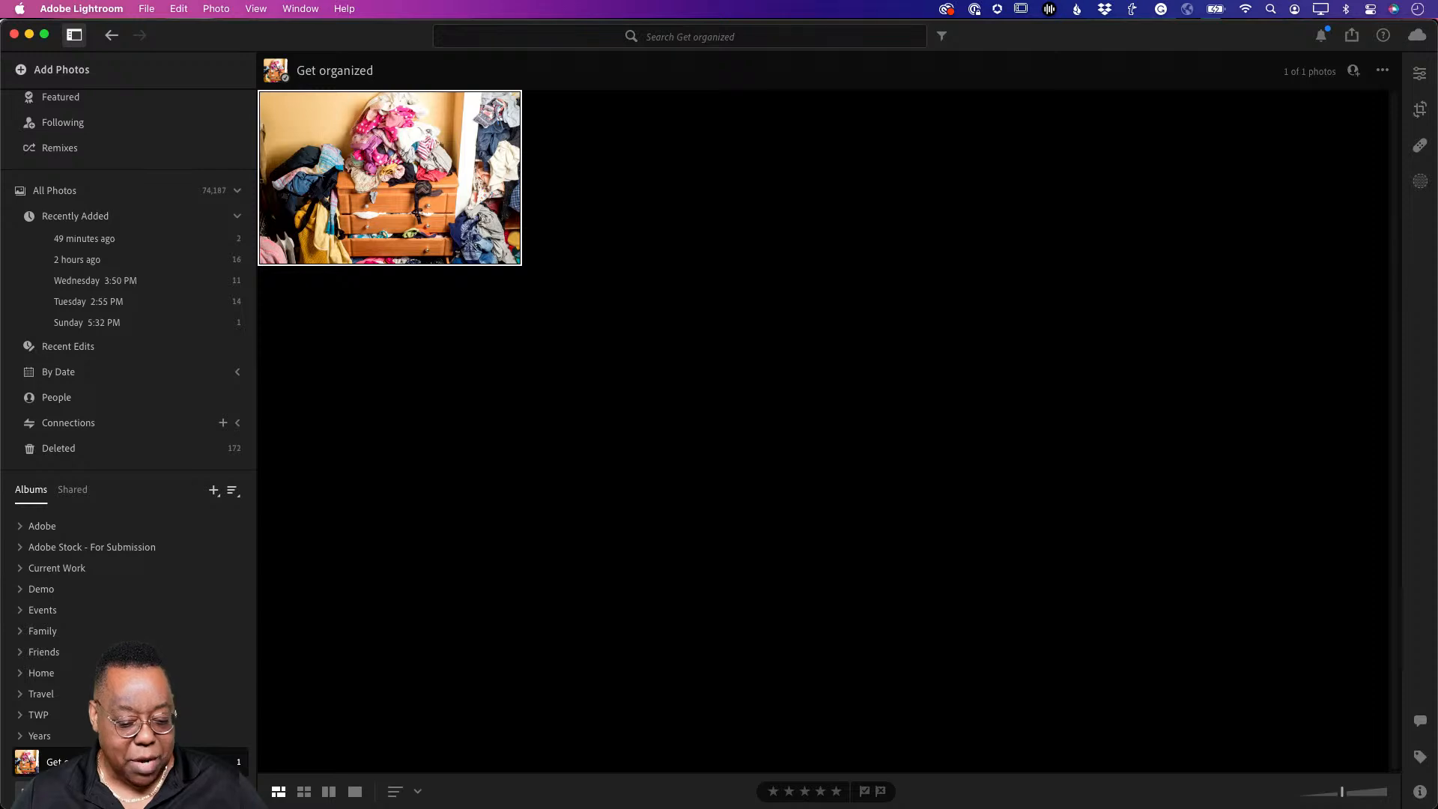
{"action": "left_click_drag", "start_coordinate": [138, 762], "coordinate": [142, 633]}
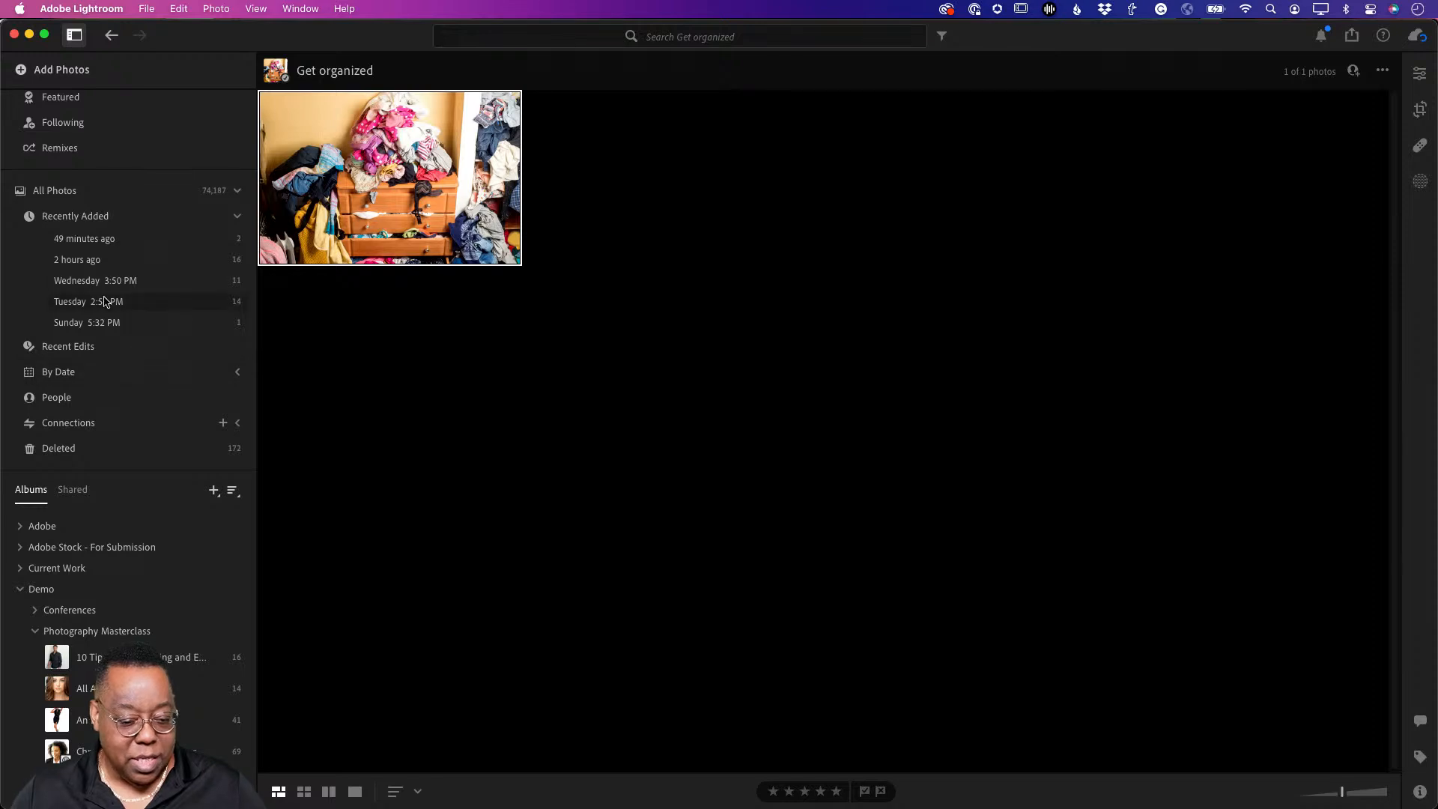
Step: Add the cluttered desk photo from the most recent import to the Get organized album, and open that album
{"action": "left_click", "coordinate": [119, 240]}
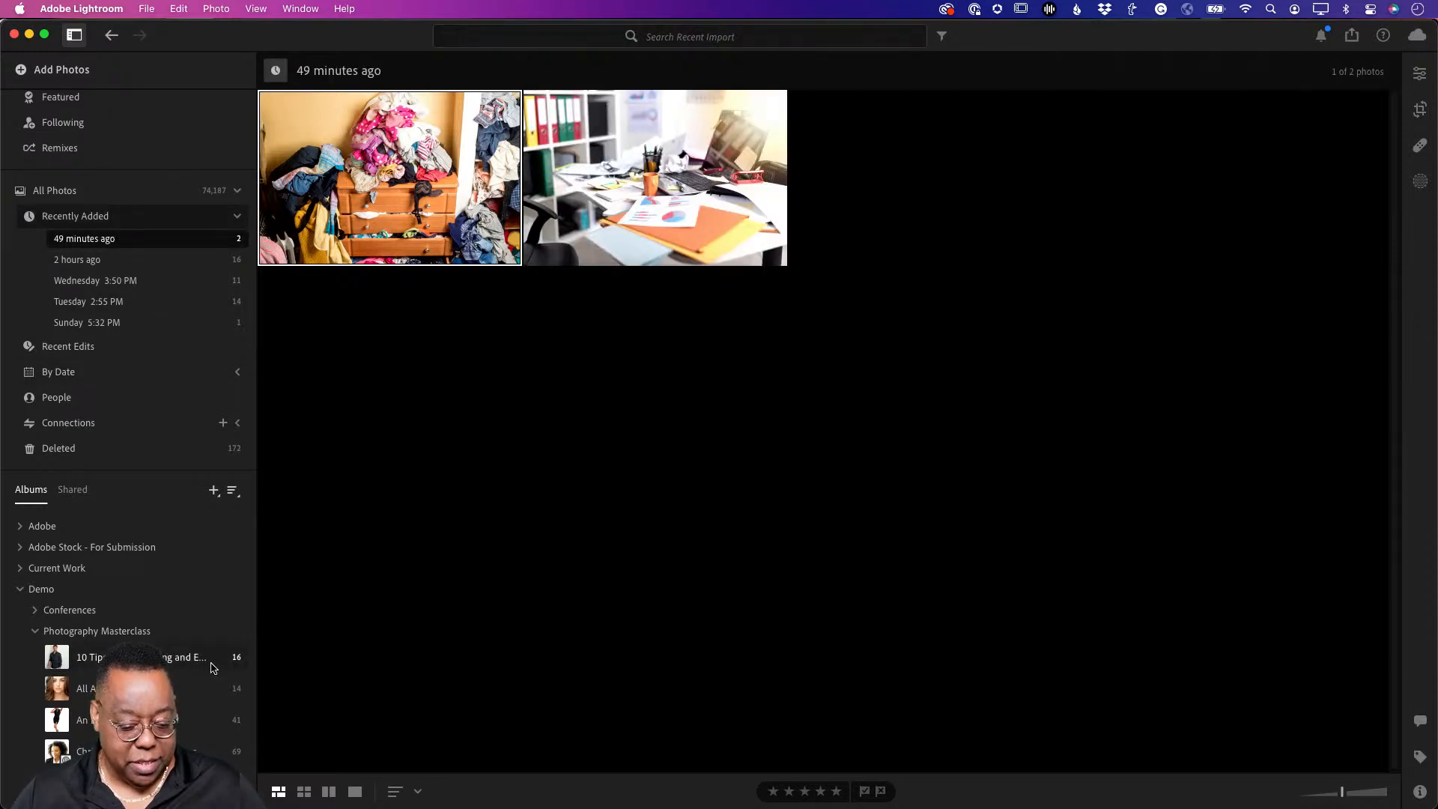
{"action": "scroll", "coordinate": [206, 667], "scroll_direction": "down", "scroll_amount": 15}
{"action": "scroll", "coordinate": [202, 666], "scroll_direction": "down", "scroll_amount": 8}
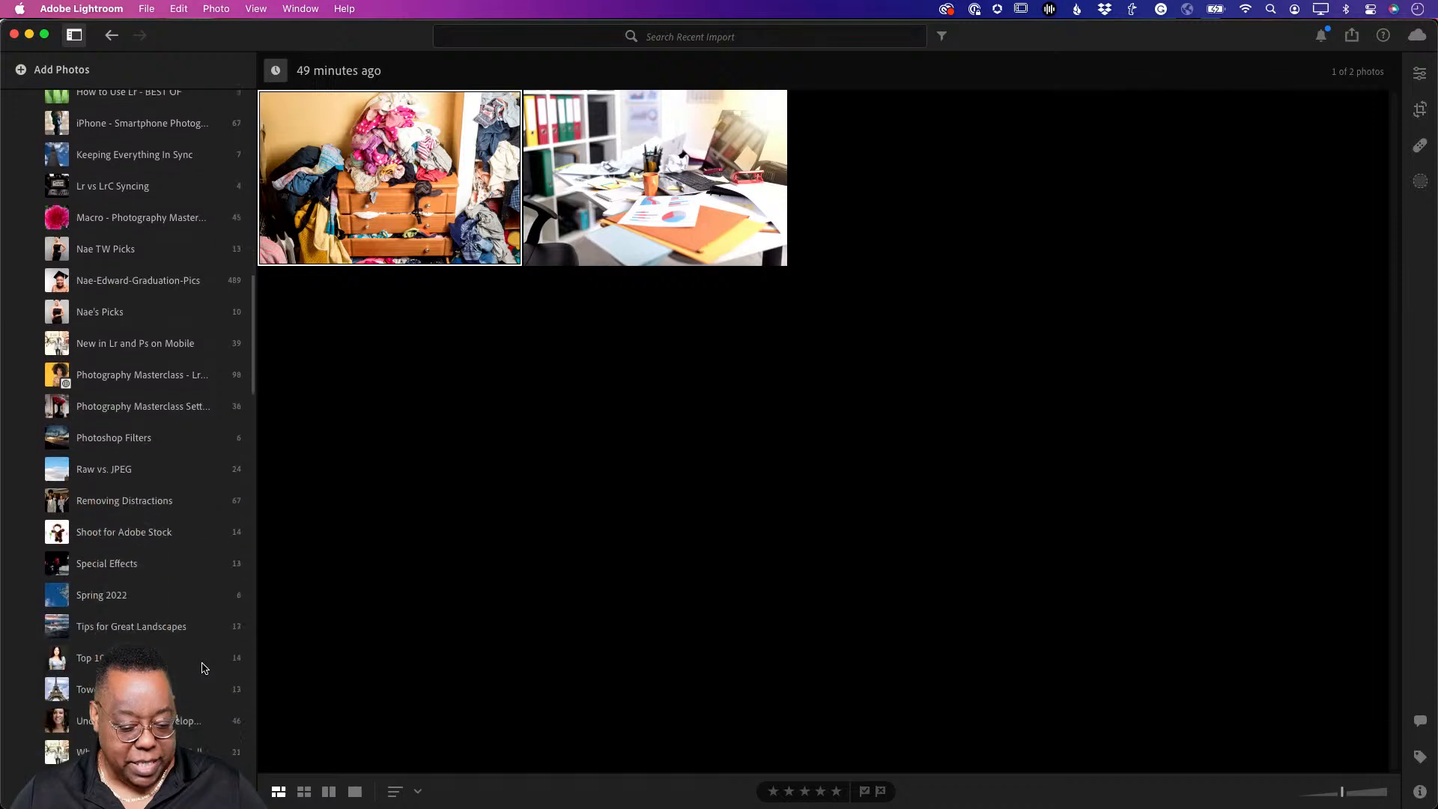
{"action": "scroll", "coordinate": [202, 667], "scroll_direction": "up", "scroll_amount": 4}
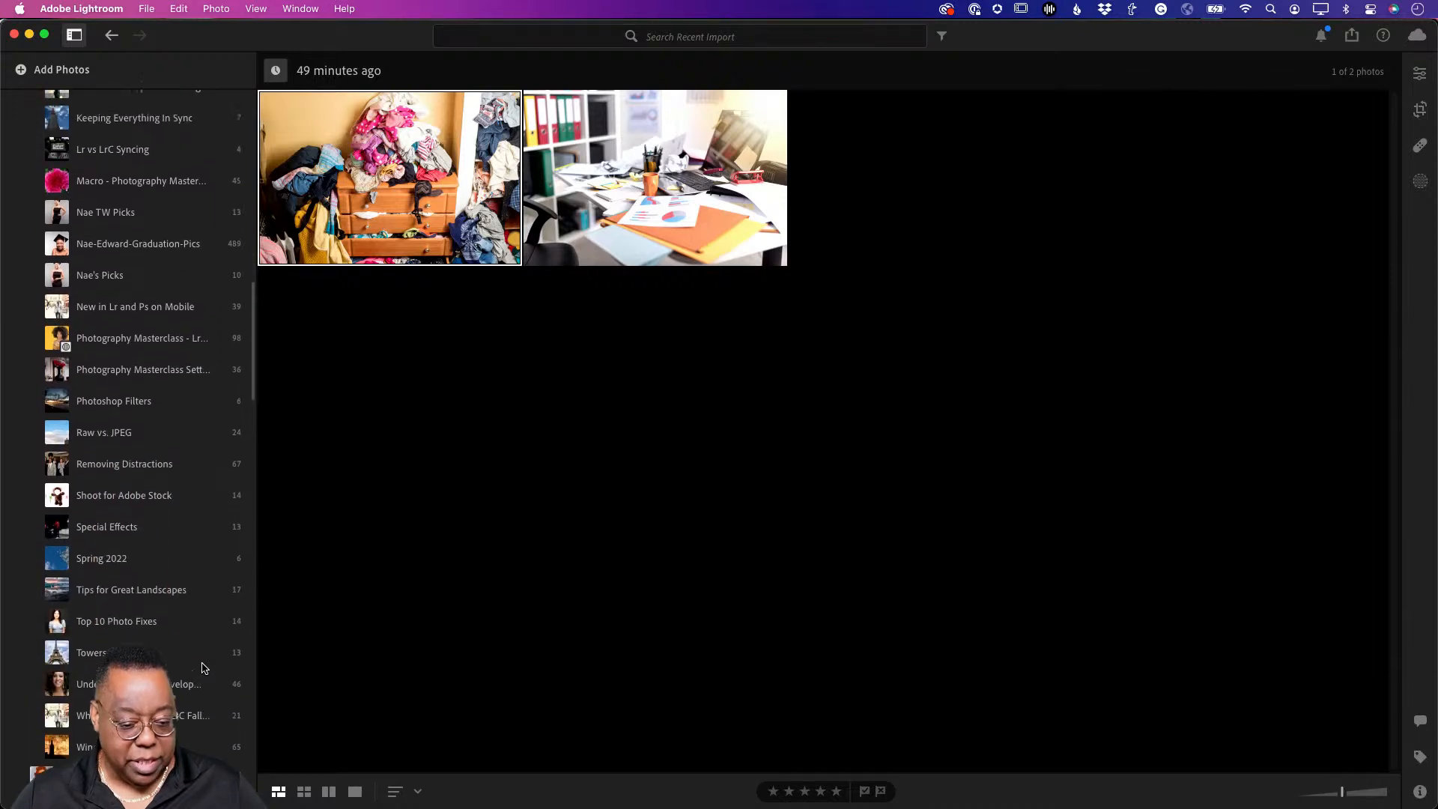
{"action": "scroll", "coordinate": [191, 584], "scroll_direction": "up", "scroll_amount": 9}
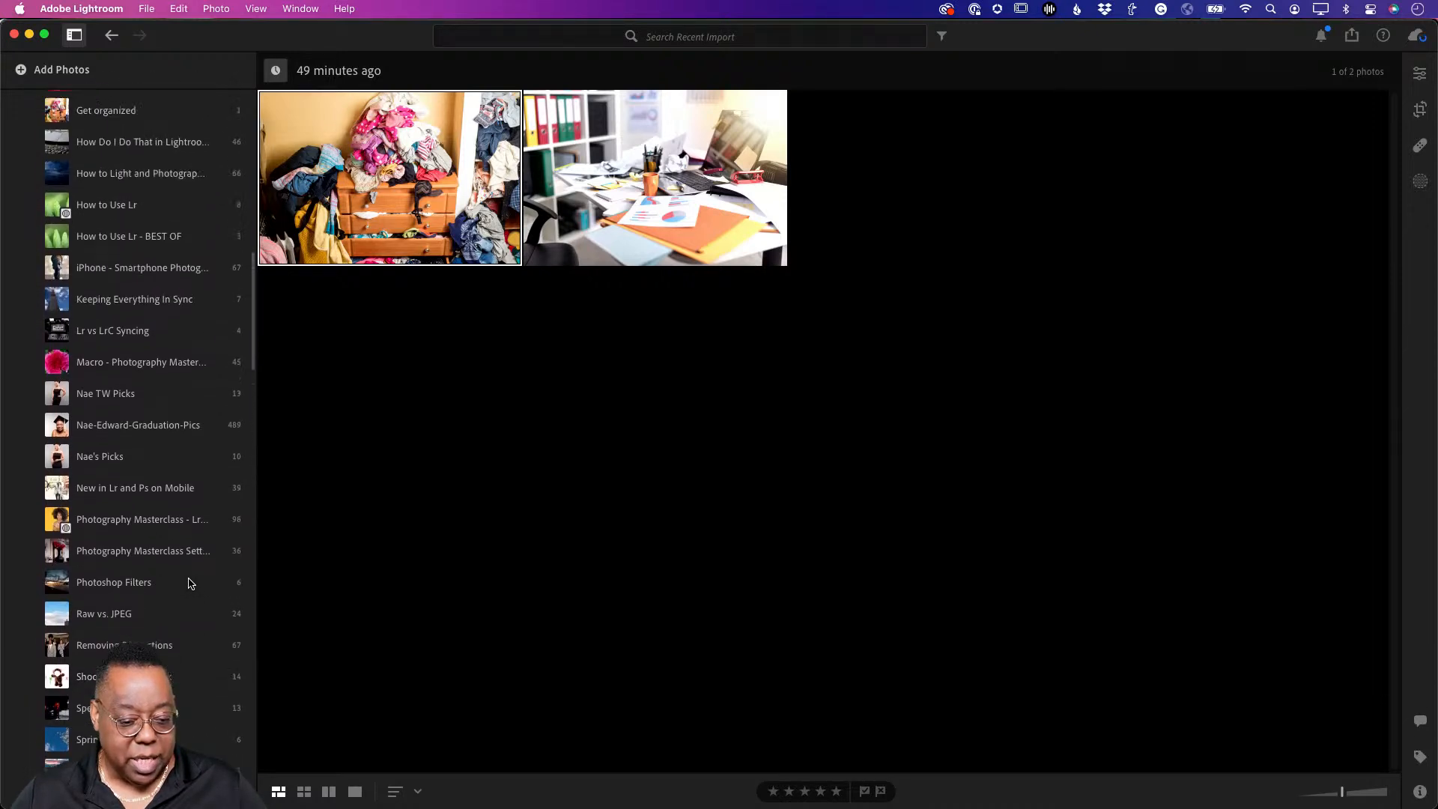
{"action": "left_click_drag", "start_coordinate": [567, 219], "coordinate": [178, 308]}
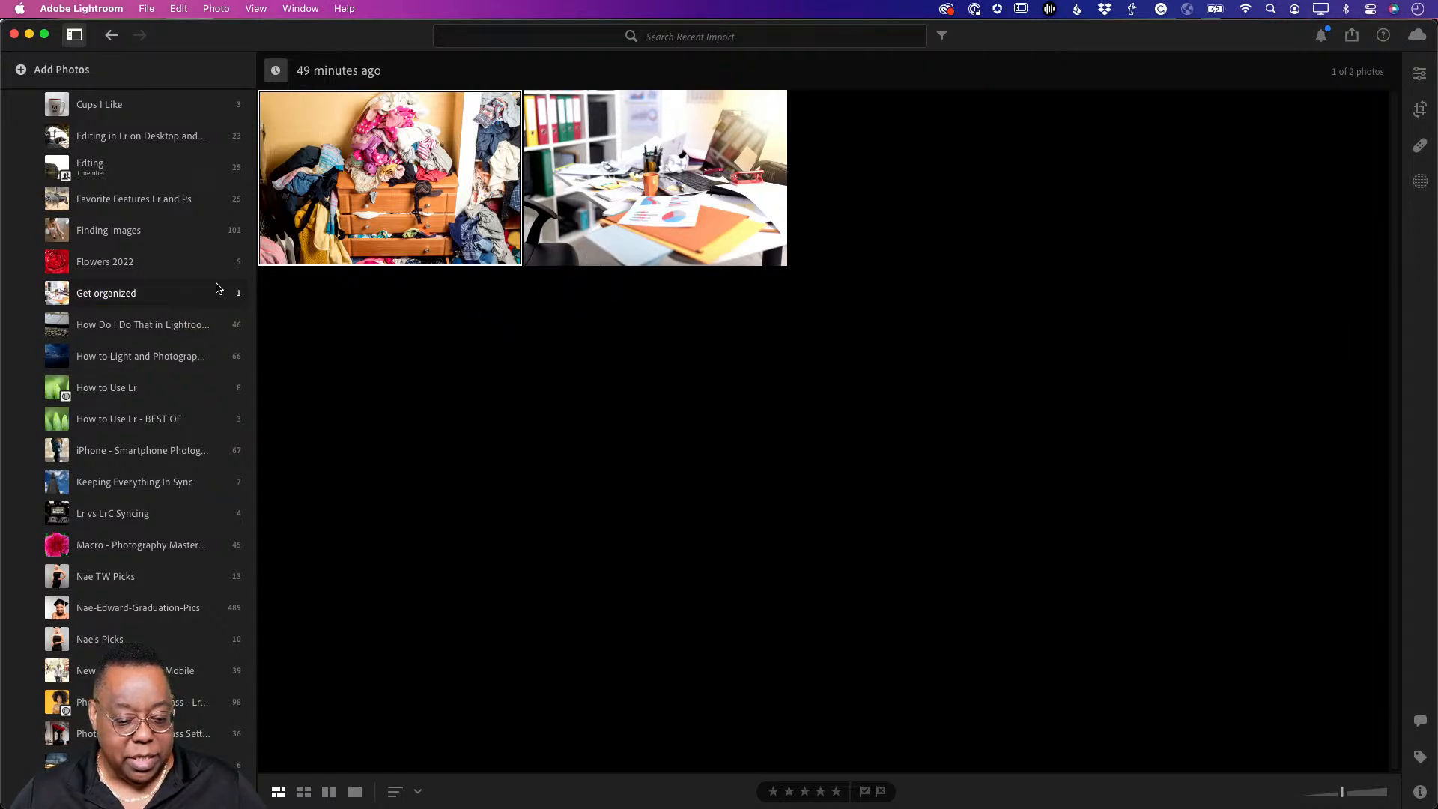
{"action": "left_click", "coordinate": [159, 297]}
{"action": "key", "text": "Right"}
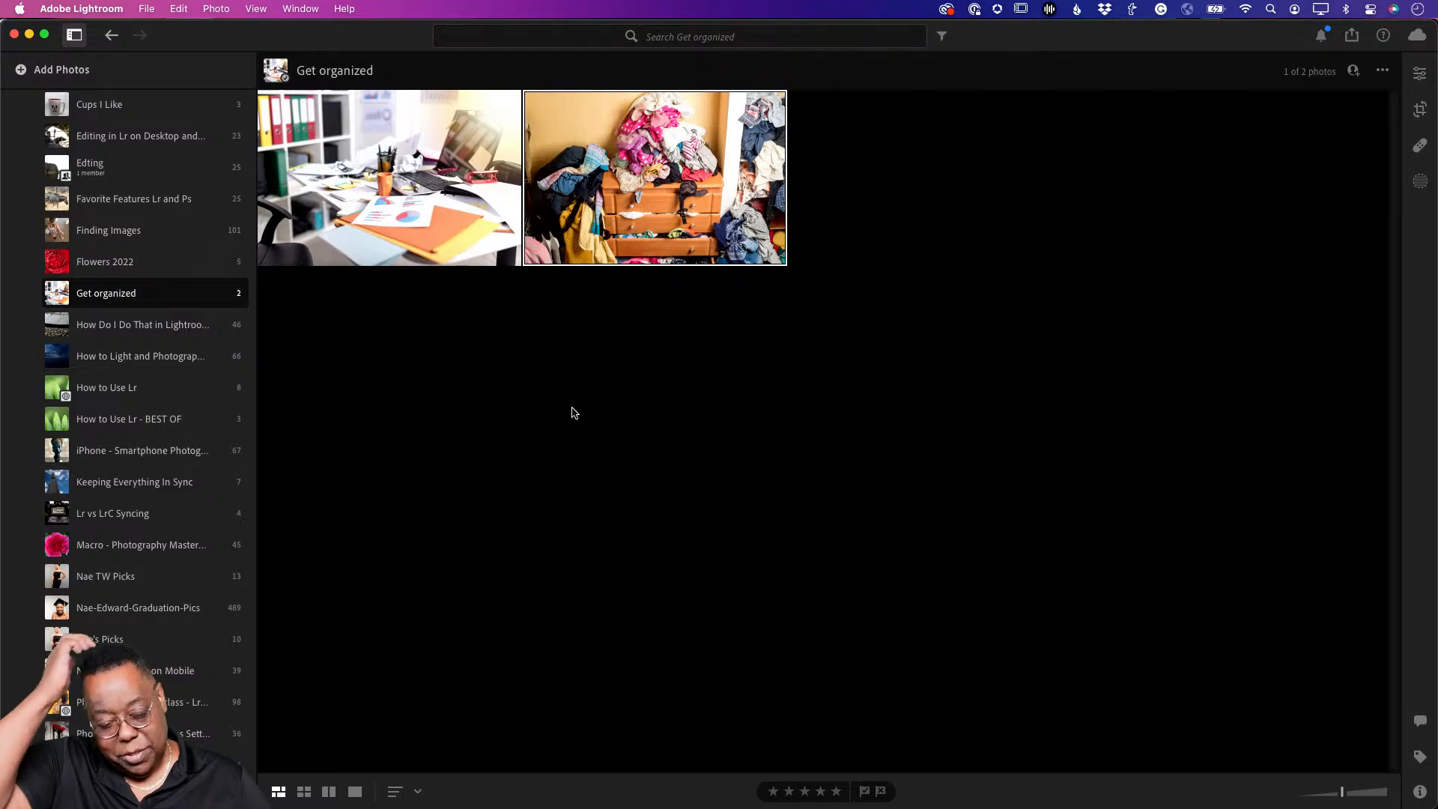
Step: Switch to Lightroom Classic, flip _TLW0132 horizontally in Best Portraits, and check it in the last portraits subfolder
{"action": "key", "text": "super+Tab"}
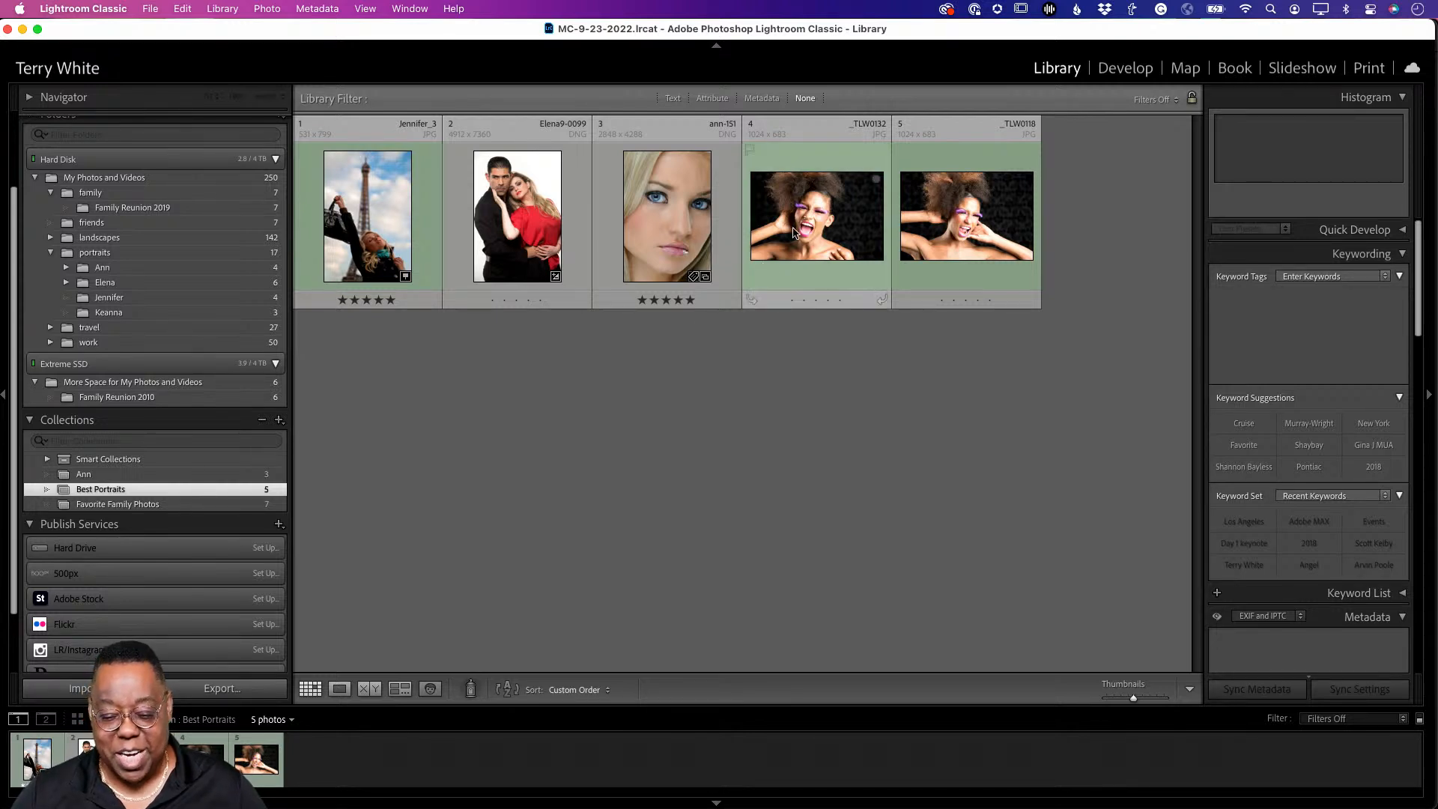
{"action": "left_click", "coordinate": [815, 210]}
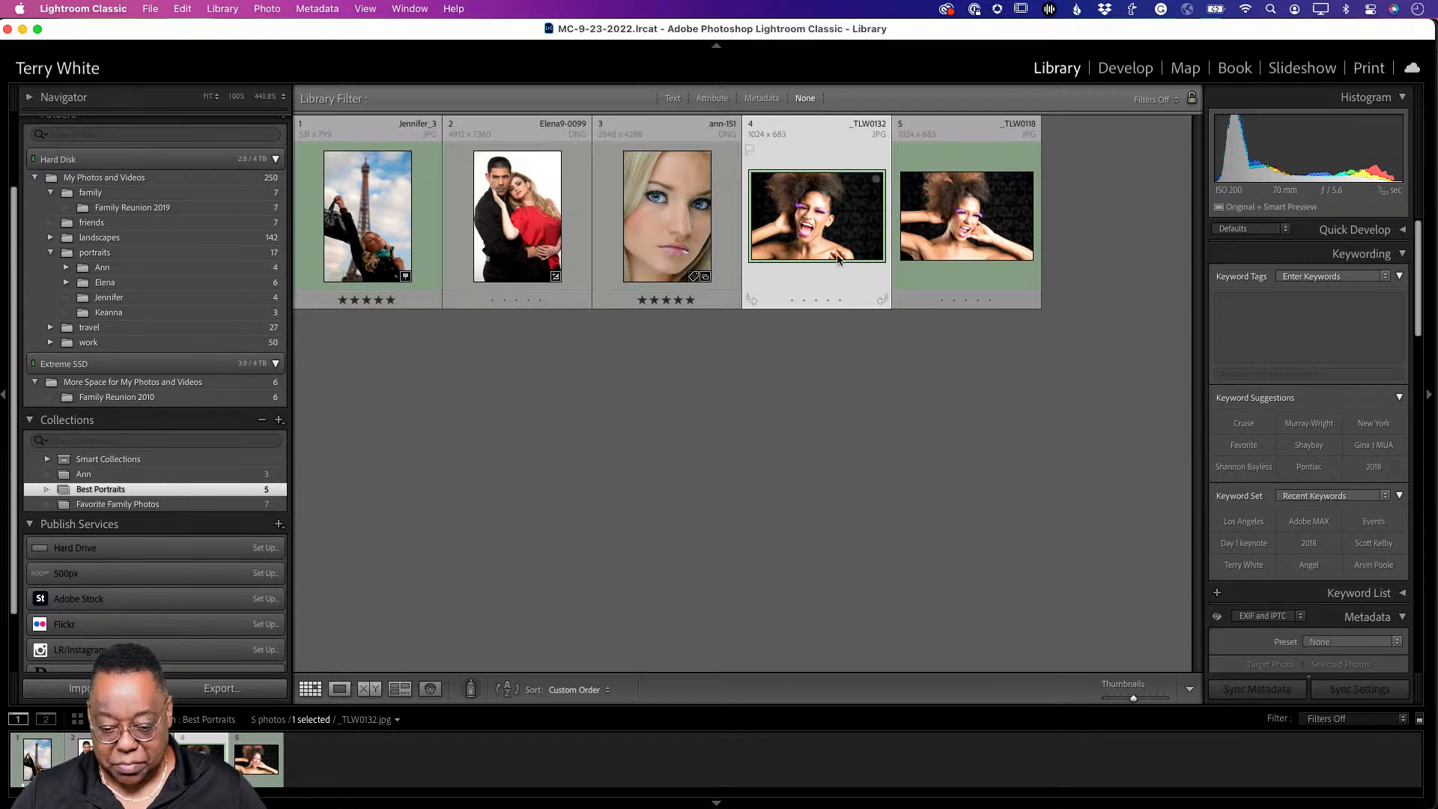
{"action": "right_click", "coordinate": [823, 235]}
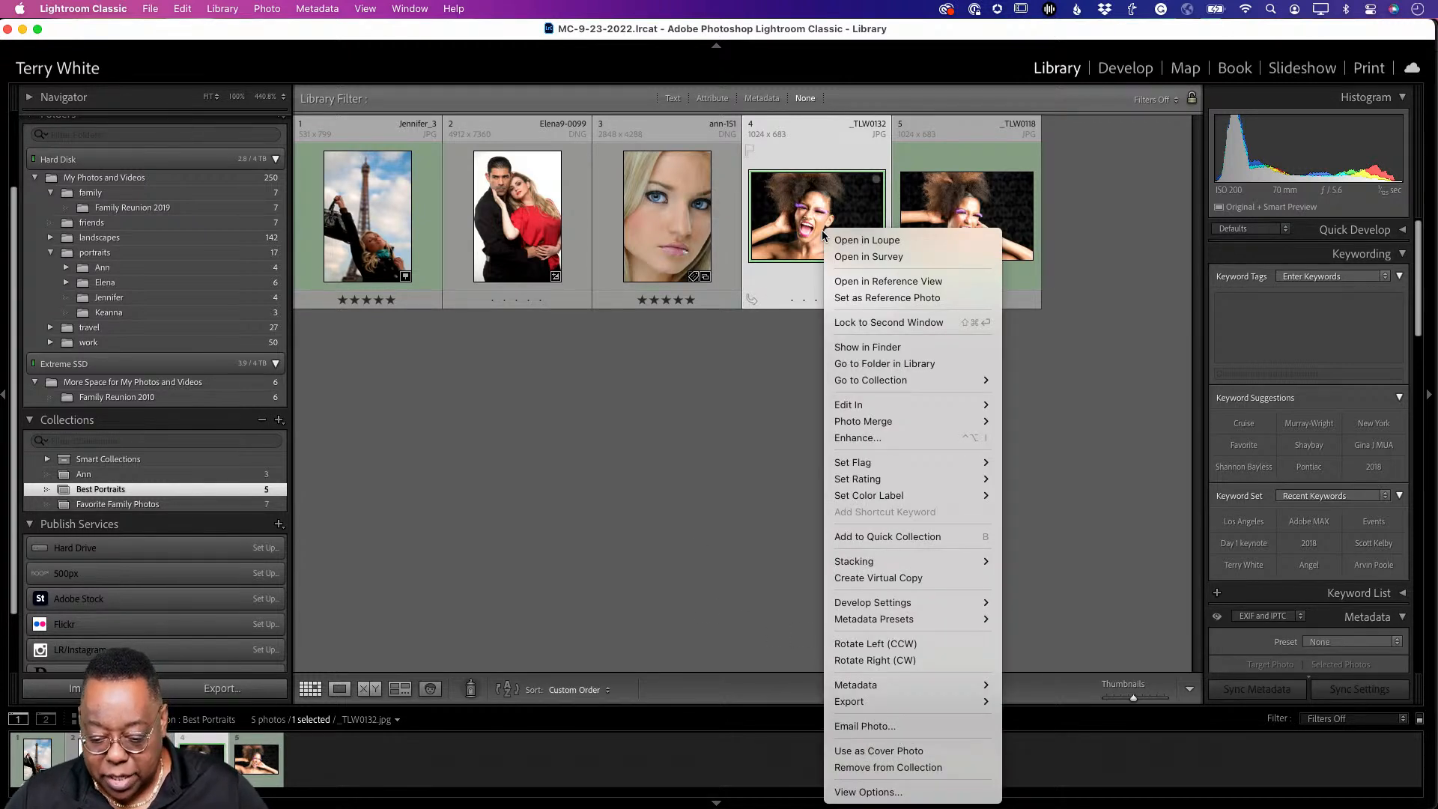
{"action": "left_click", "coordinate": [874, 664]}
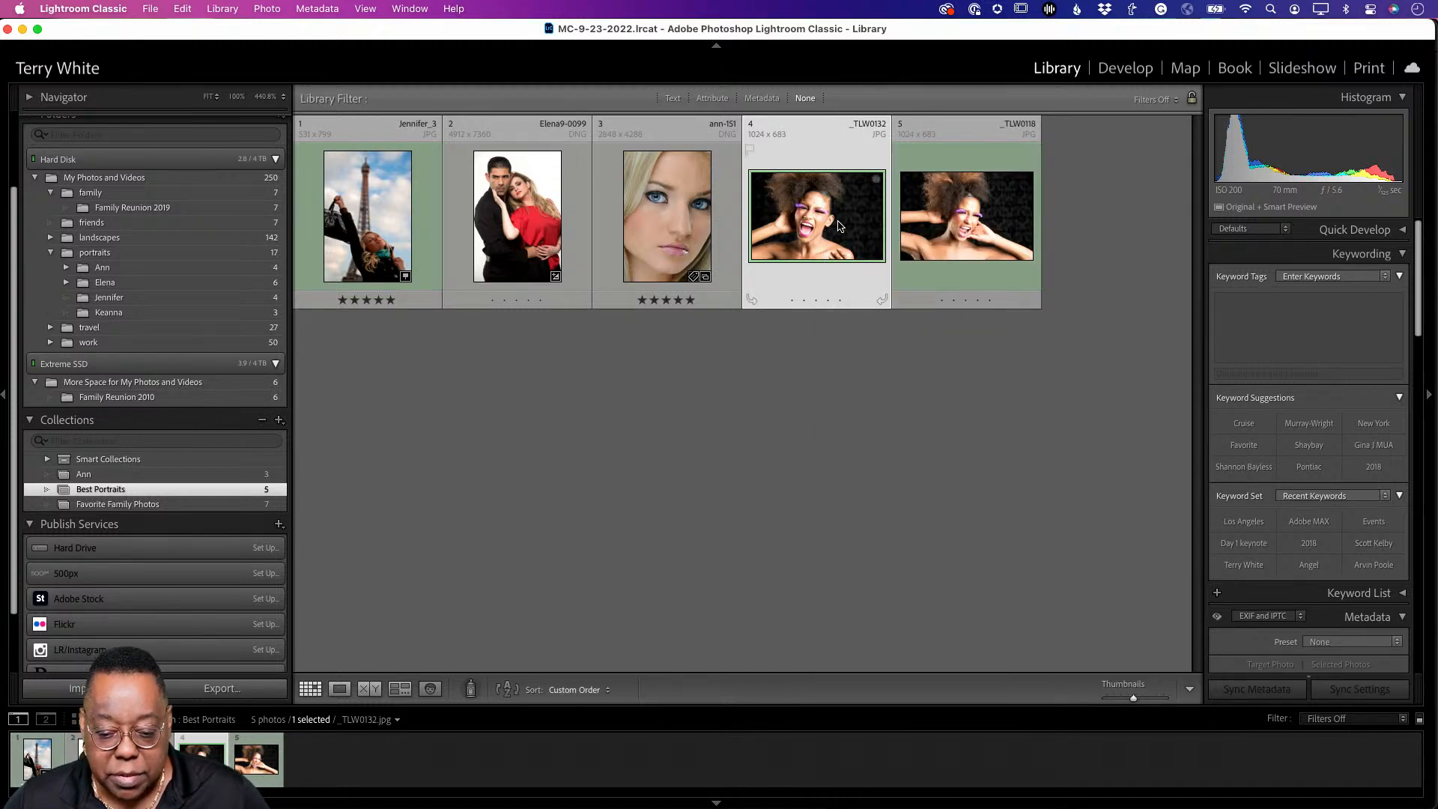
{"action": "left_click", "coordinate": [265, 9]}
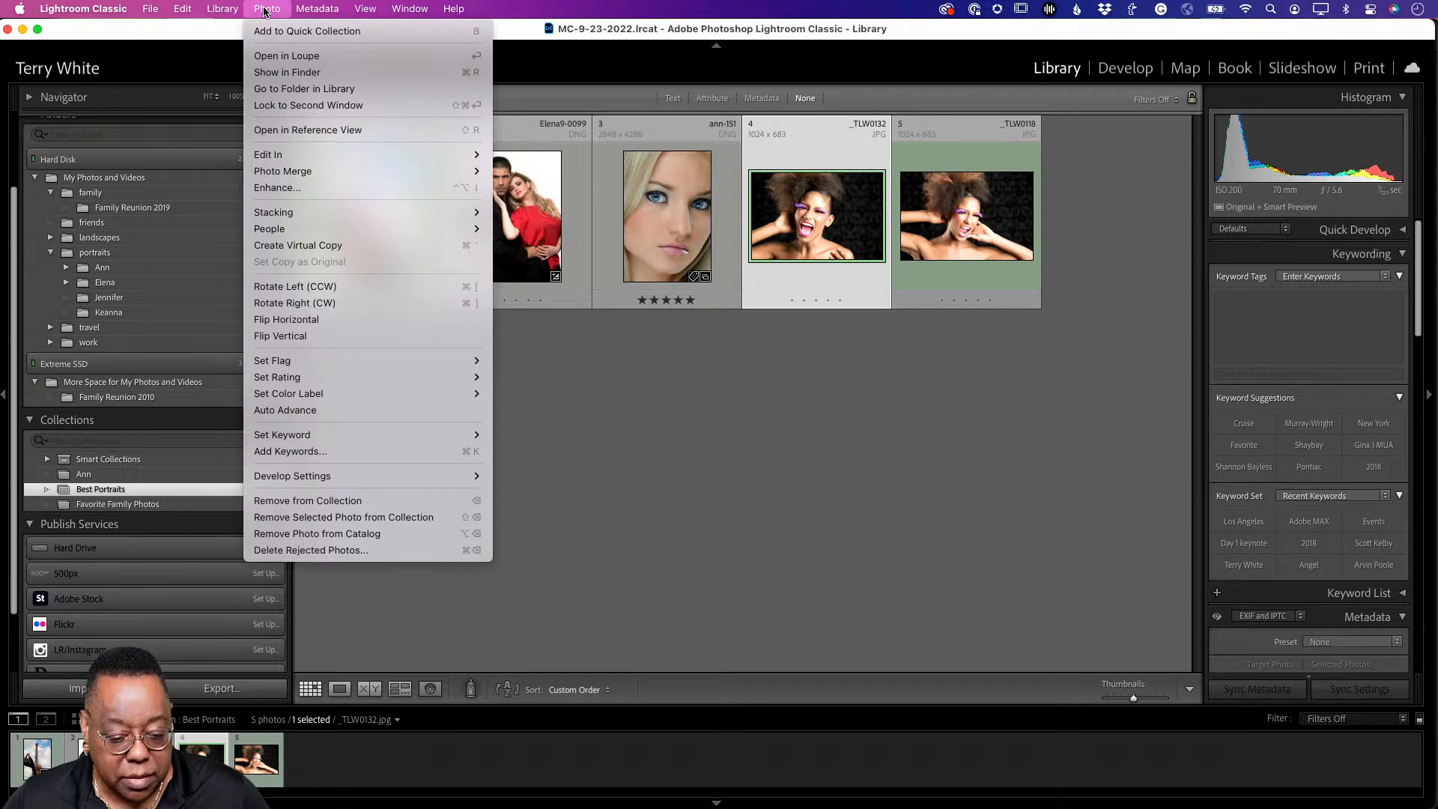
{"action": "left_click", "coordinate": [409, 320]}
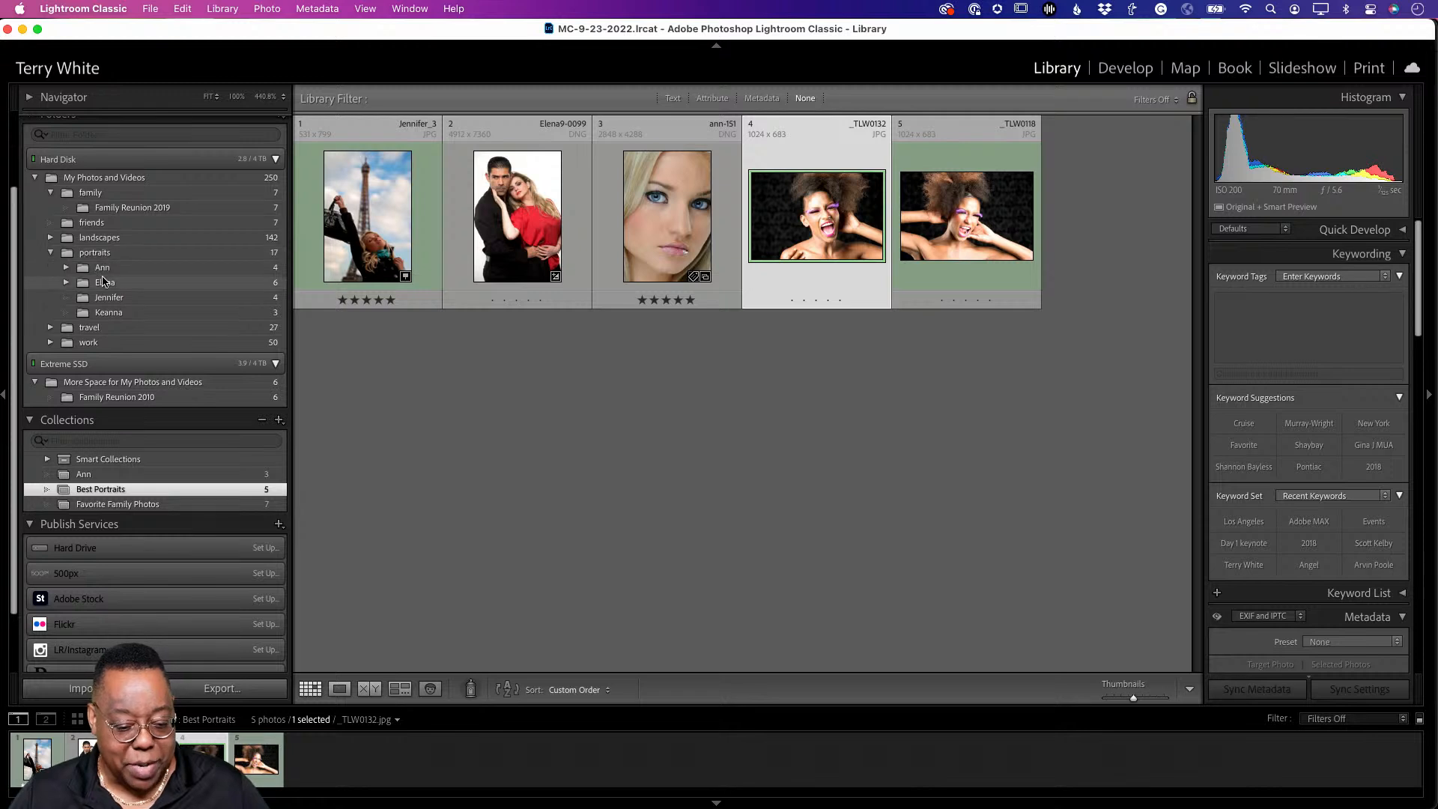
{"action": "left_click", "coordinate": [109, 313]}
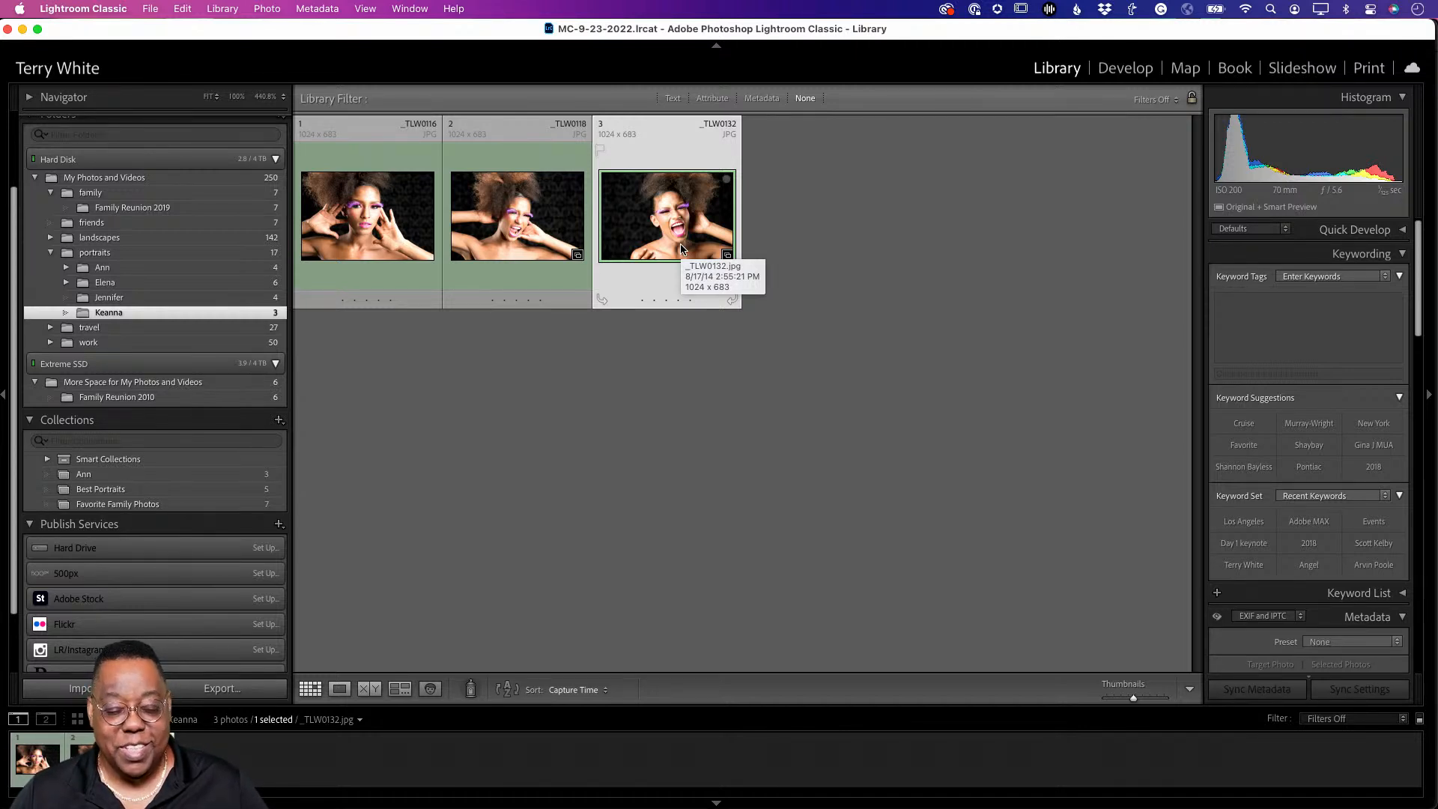
Step: Apply Auto tone to ann-151 from the collection above Best Portraits, and check it in Best Portraits and the first portraits subfolder
{"action": "left_click", "coordinate": [188, 480]}
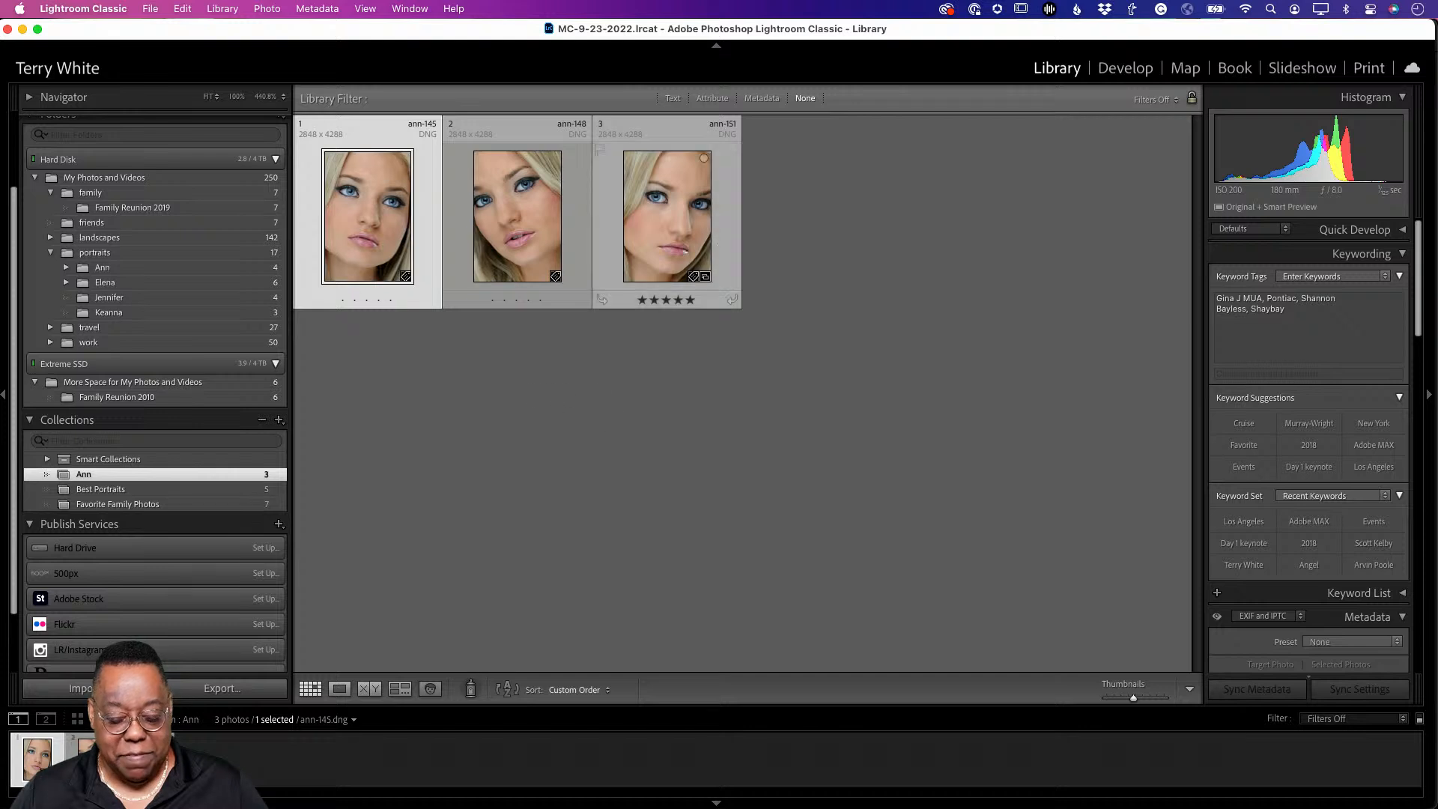
{"action": "left_click", "coordinate": [681, 234]}
{"action": "key", "text": "d"}
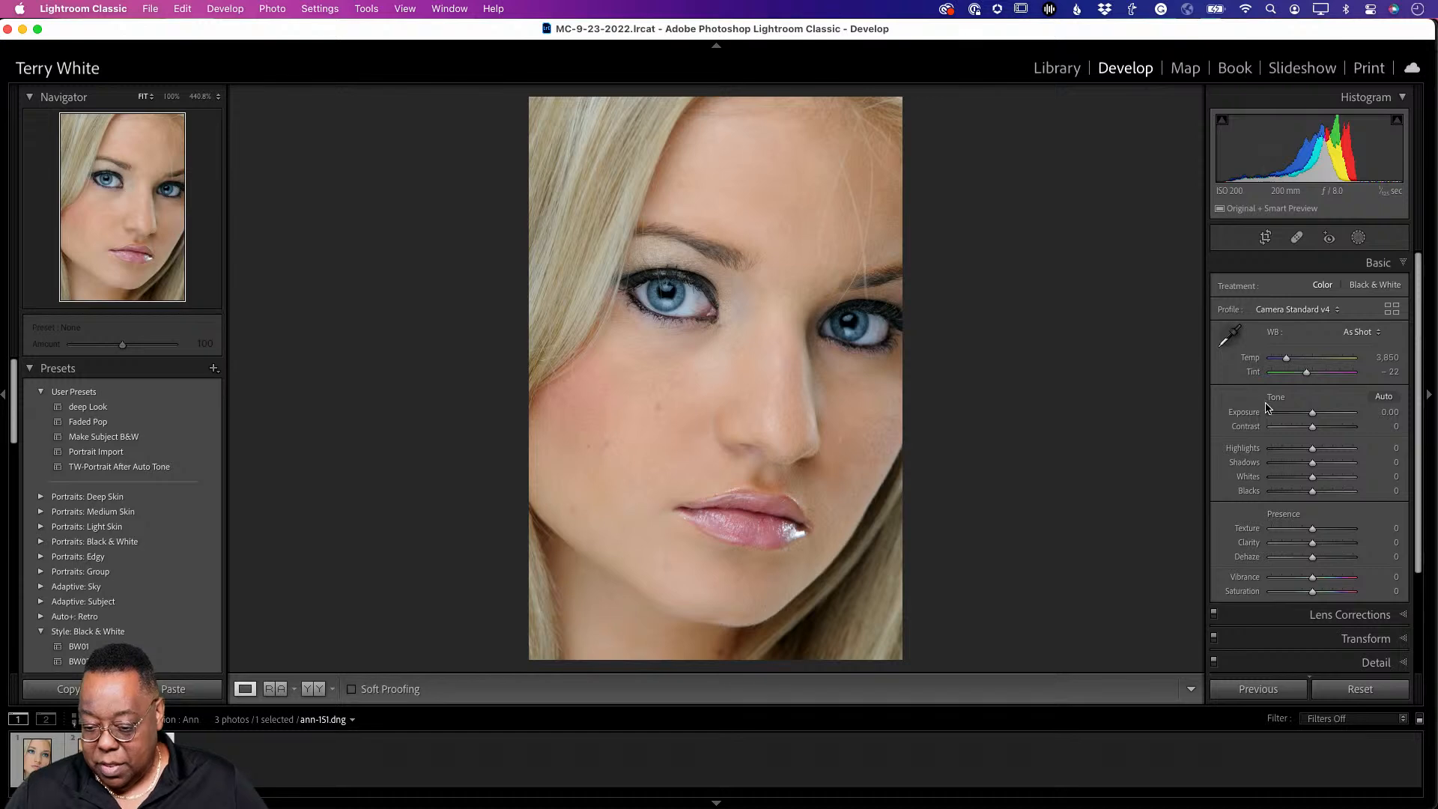
{"action": "left_click", "coordinate": [1365, 405]}
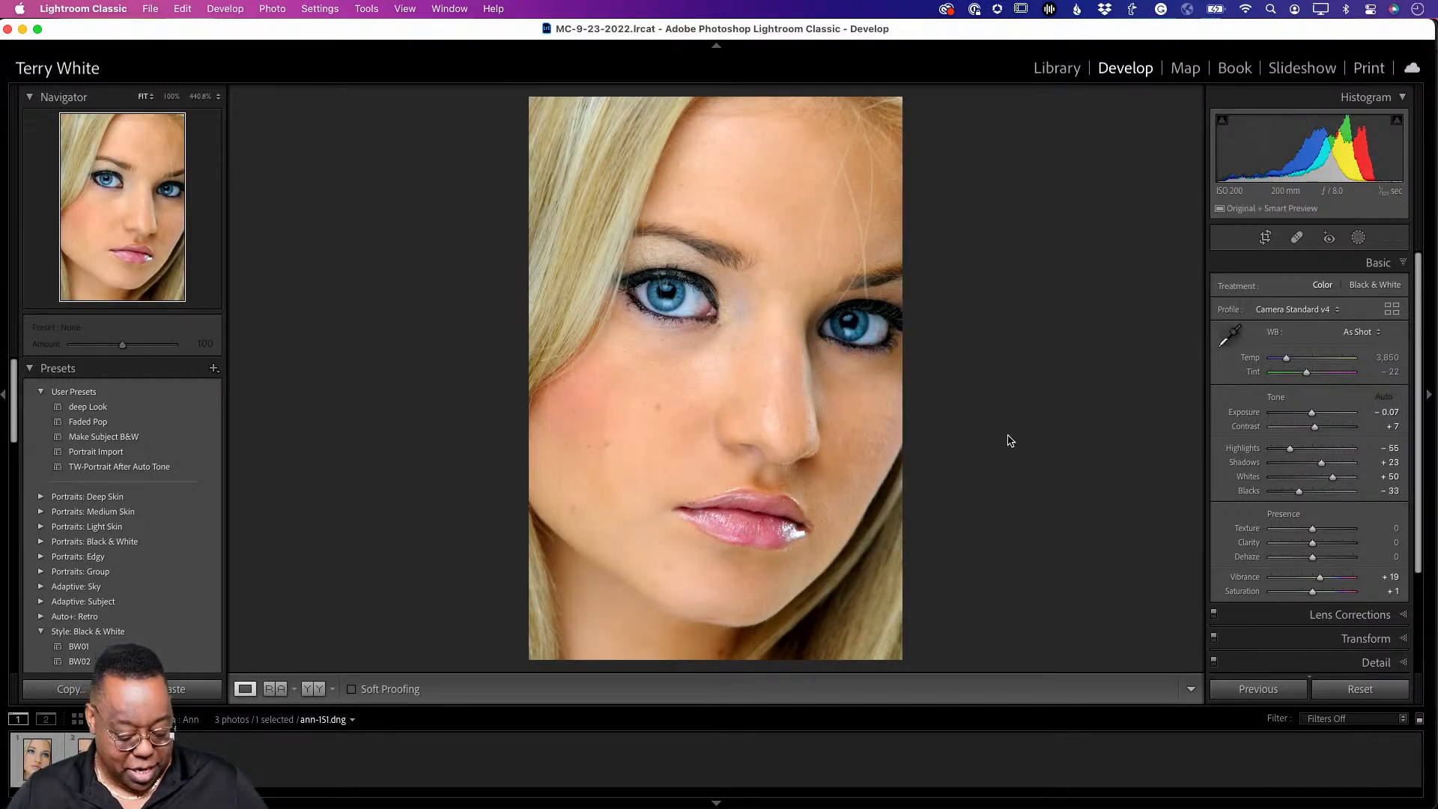
{"action": "key", "text": "g"}
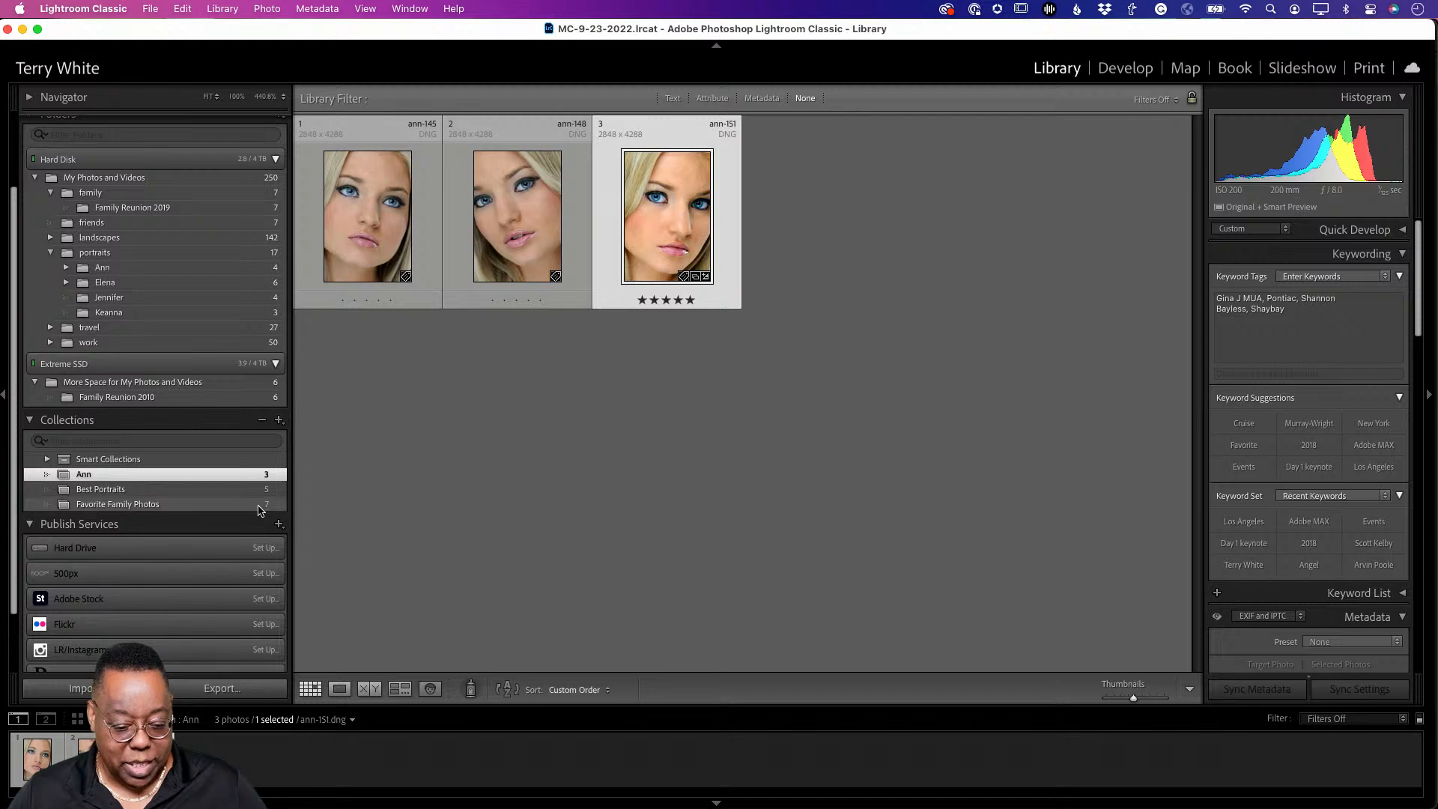
{"action": "left_click", "coordinate": [189, 493]}
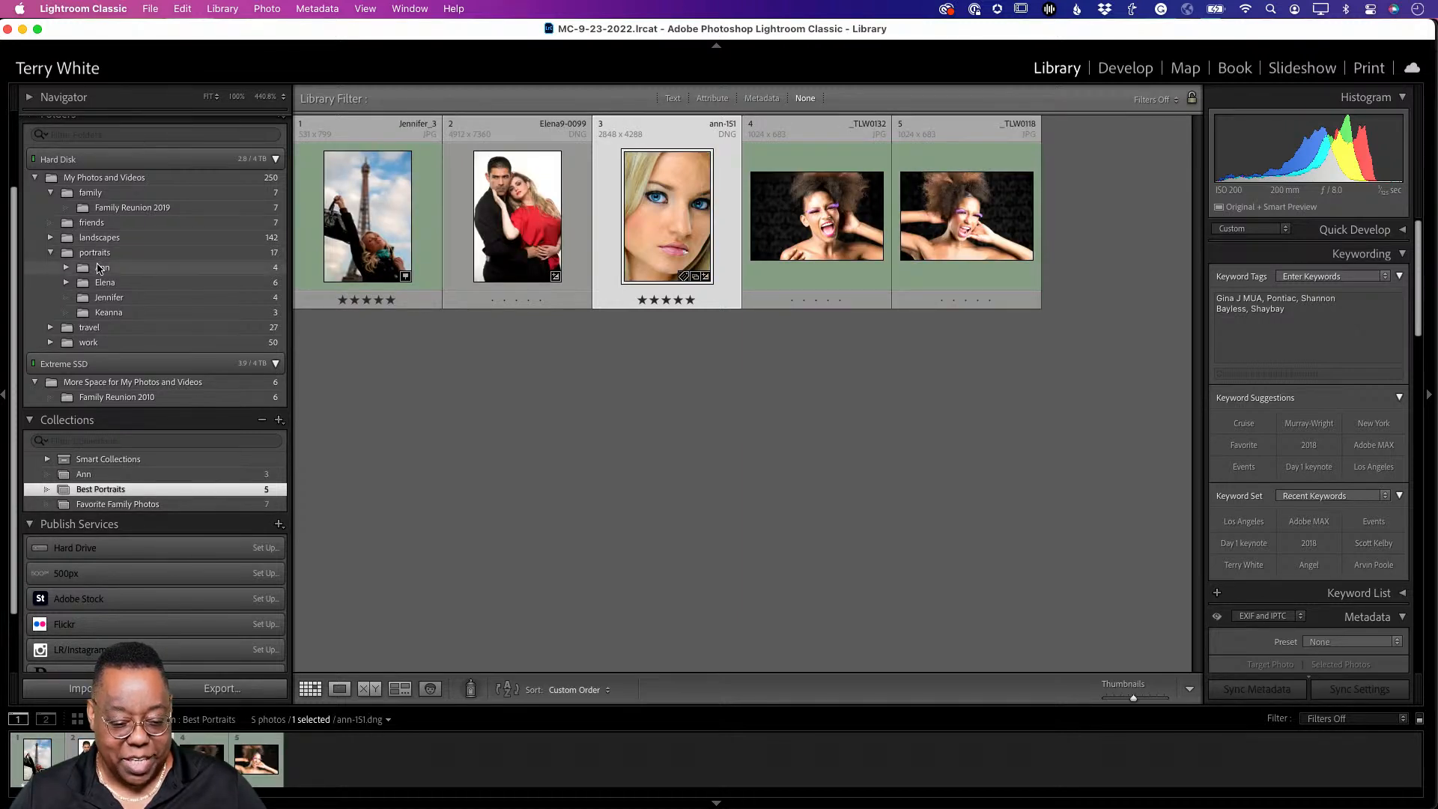
{"action": "left_click", "coordinate": [103, 269]}
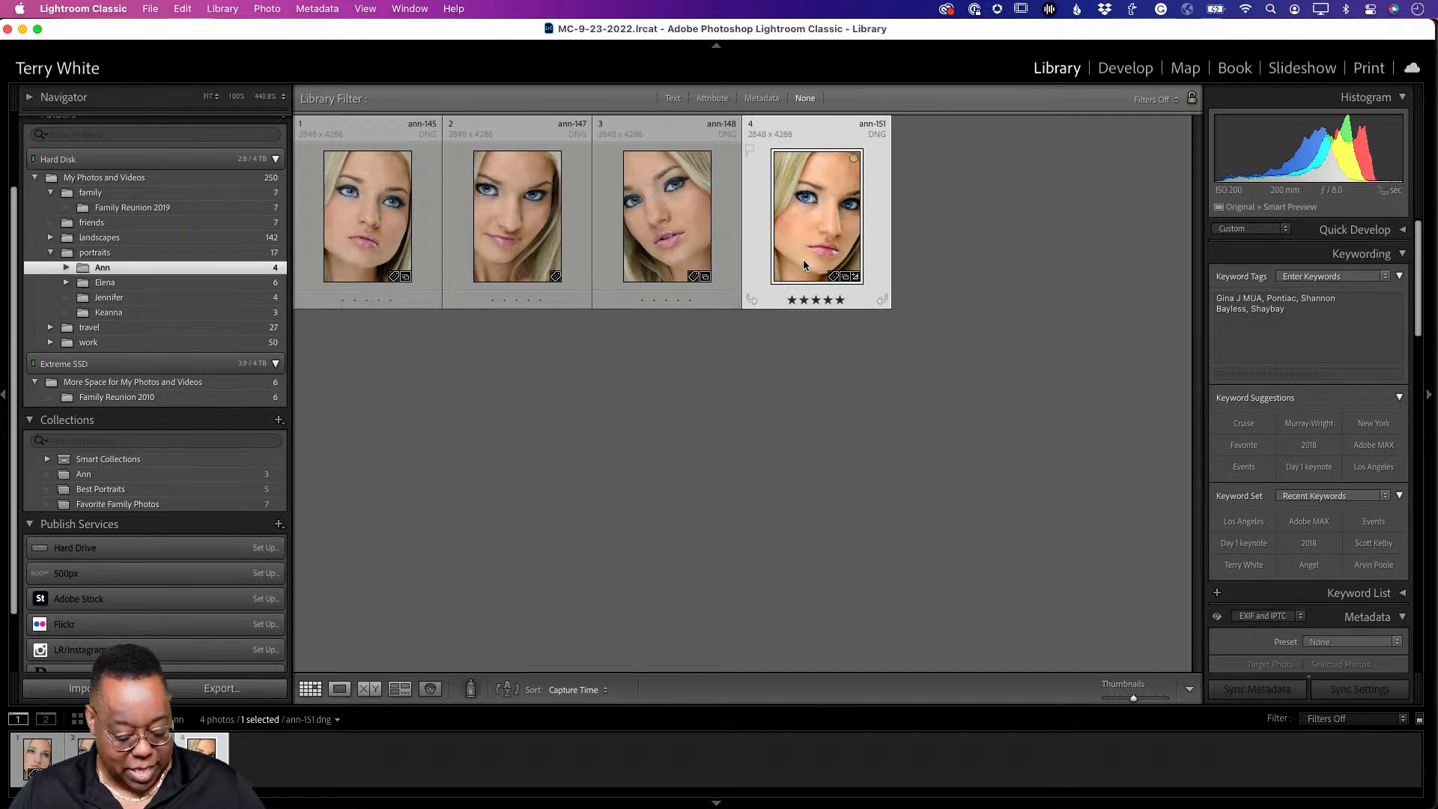
Step: Reset the develop settings of ann-151 and return to the Library grid
{"action": "key", "text": "d"}
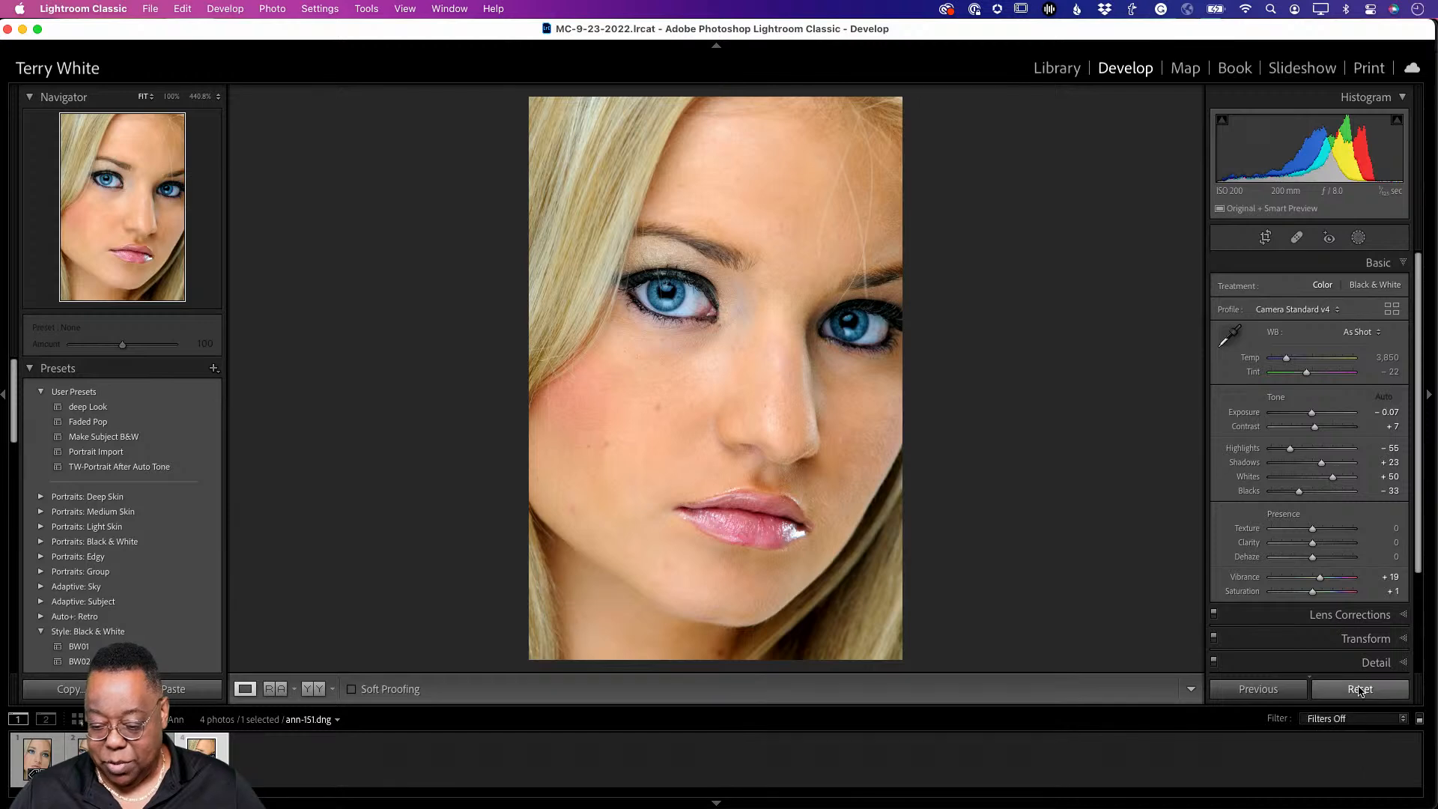
{"action": "left_click", "coordinate": [1360, 690]}
{"action": "key", "text": "g"}
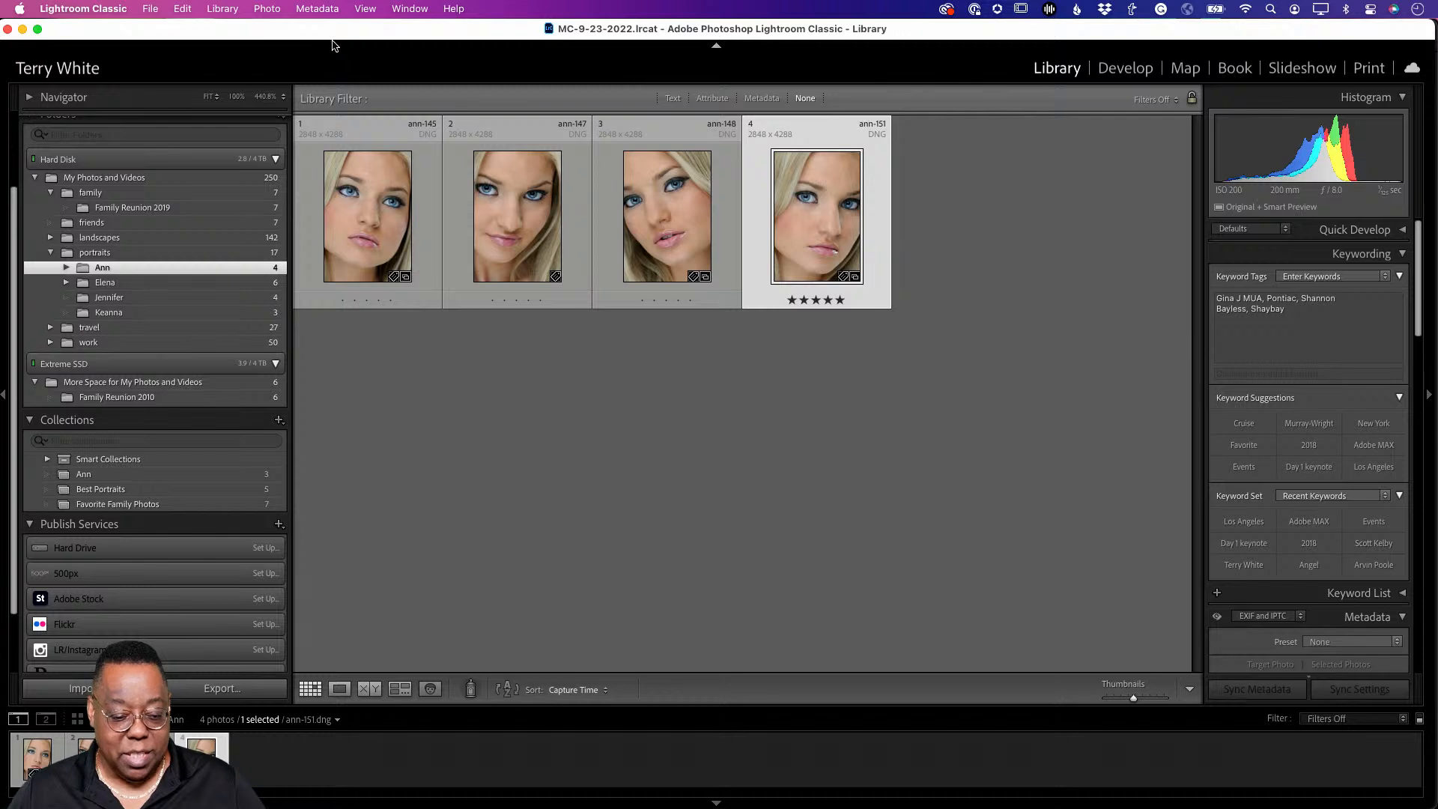
Step: Create a virtual copy of ann-151 in the collection above Best Portraits
{"action": "left_click", "coordinate": [132, 475]}
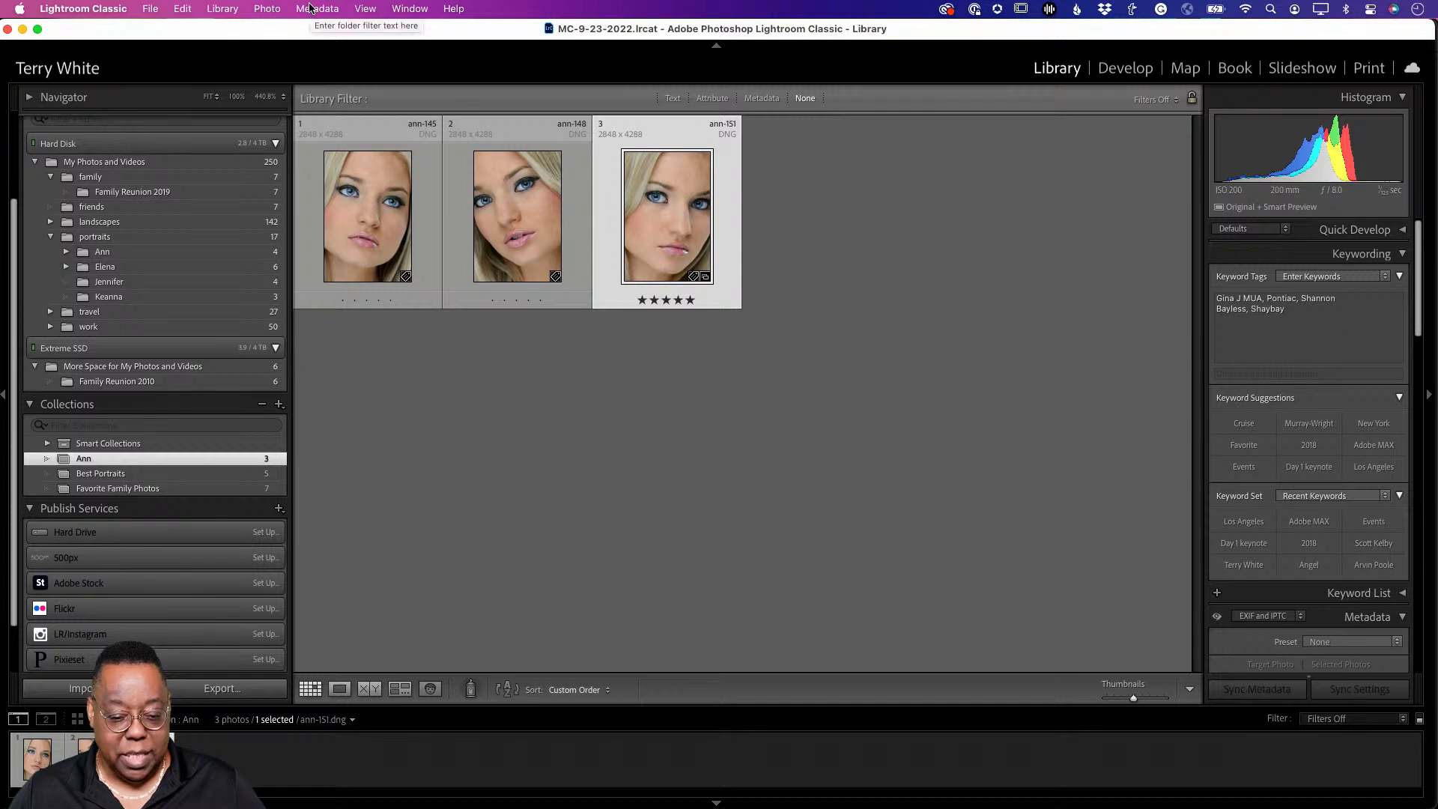
{"action": "left_click", "coordinate": [223, 12]}
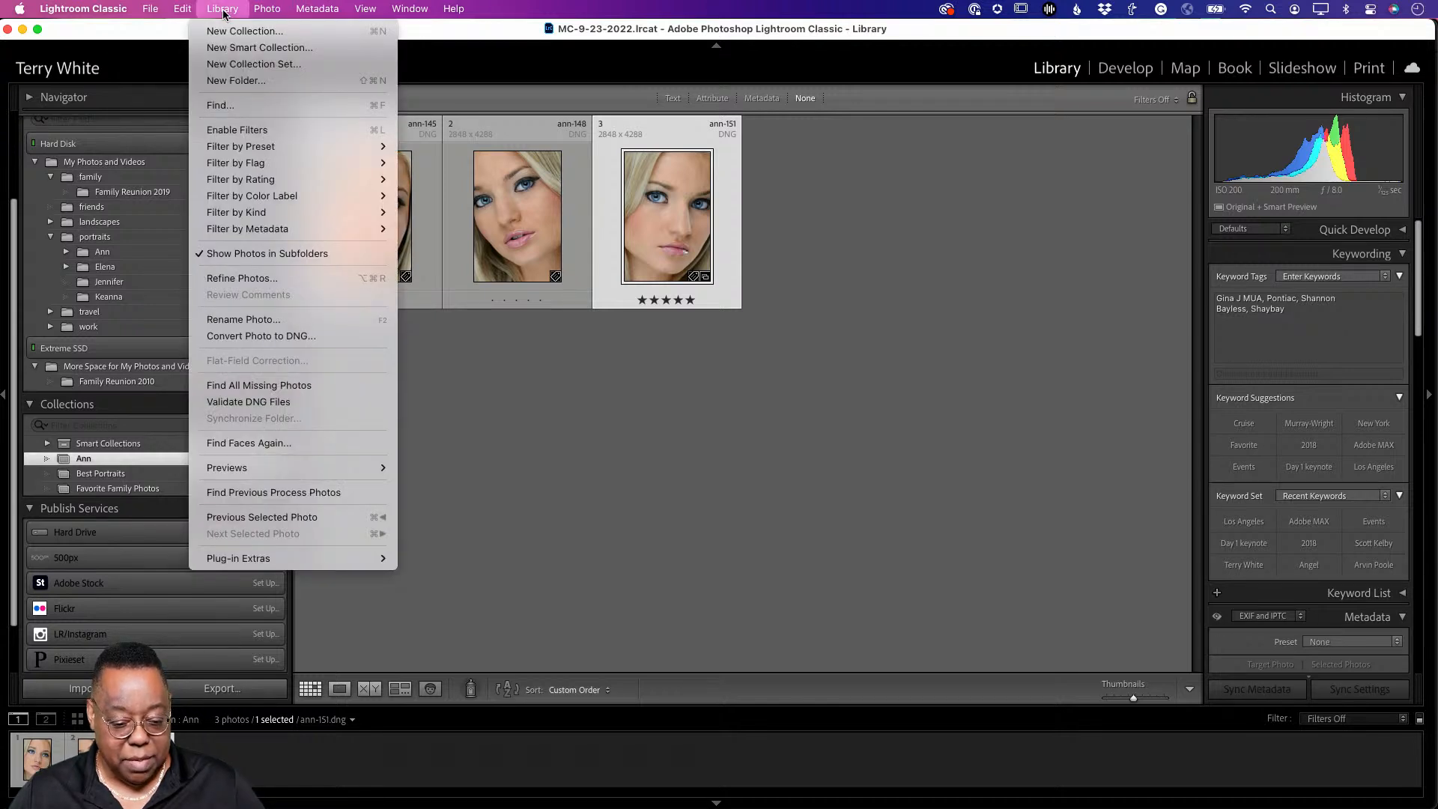
{"action": "mouse_move", "coordinate": [258, 9]}
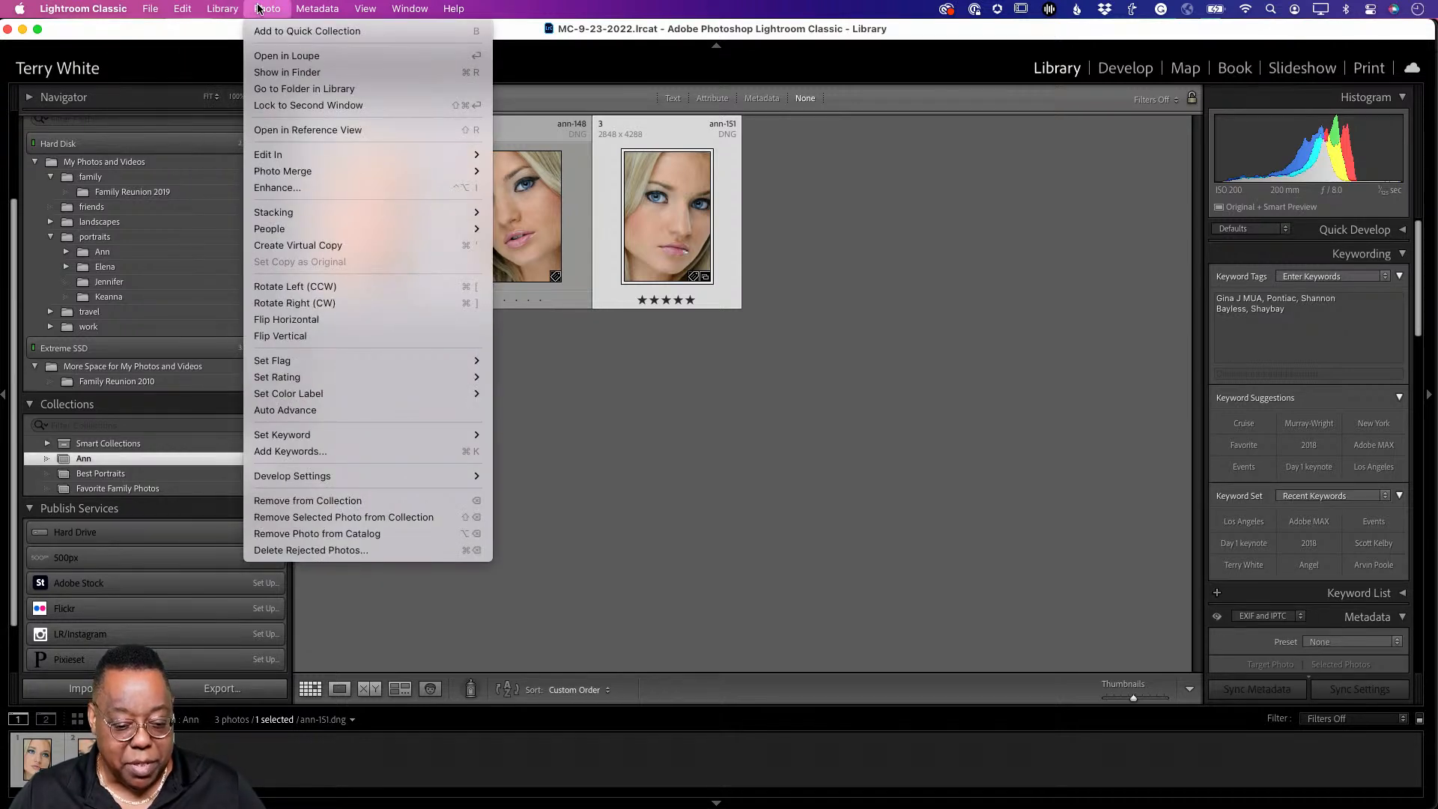
{"action": "left_click", "coordinate": [370, 245]}
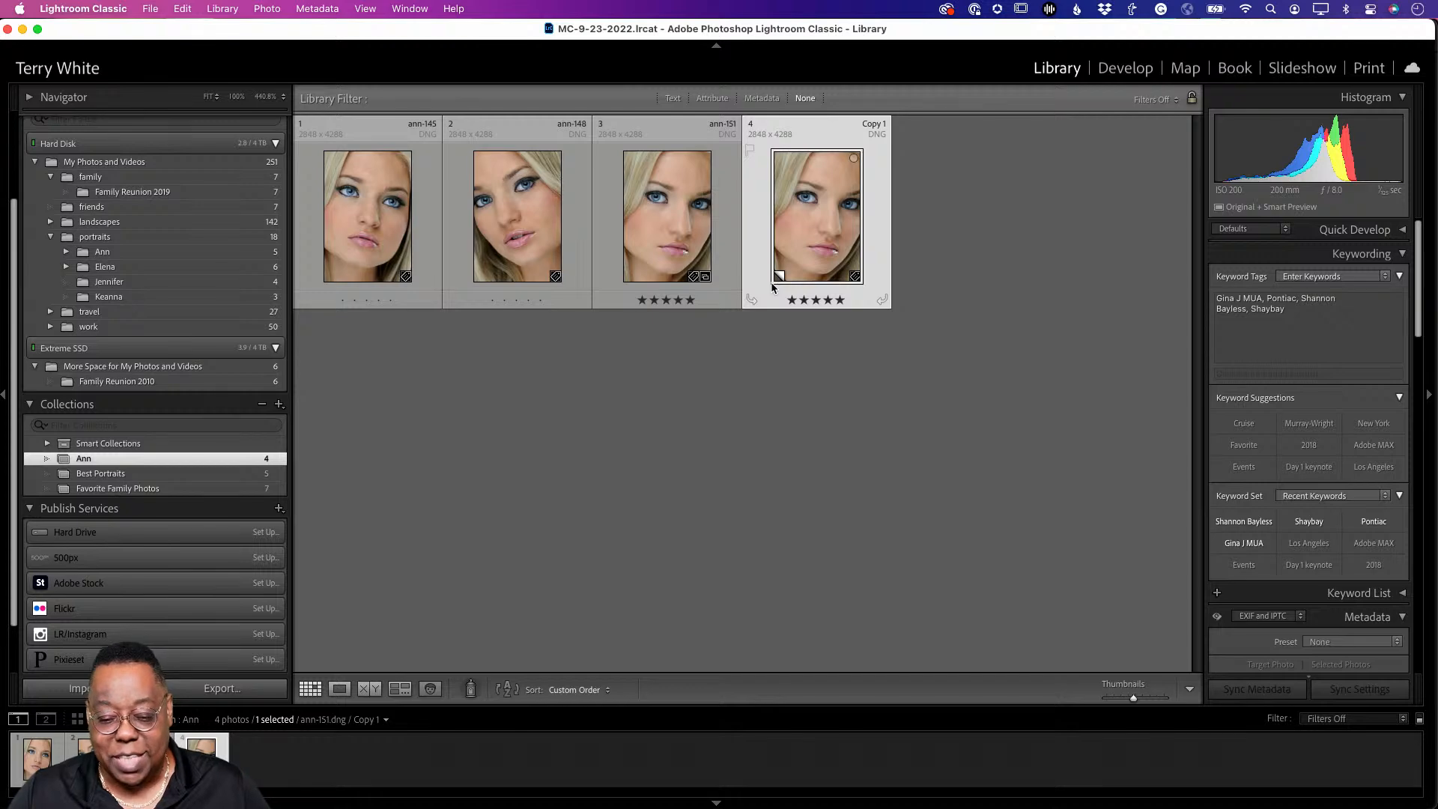
Step: Apply Auto tone to the virtual copy, set its temperature to 3,646, and return to the Library grid
{"action": "key", "text": "d"}
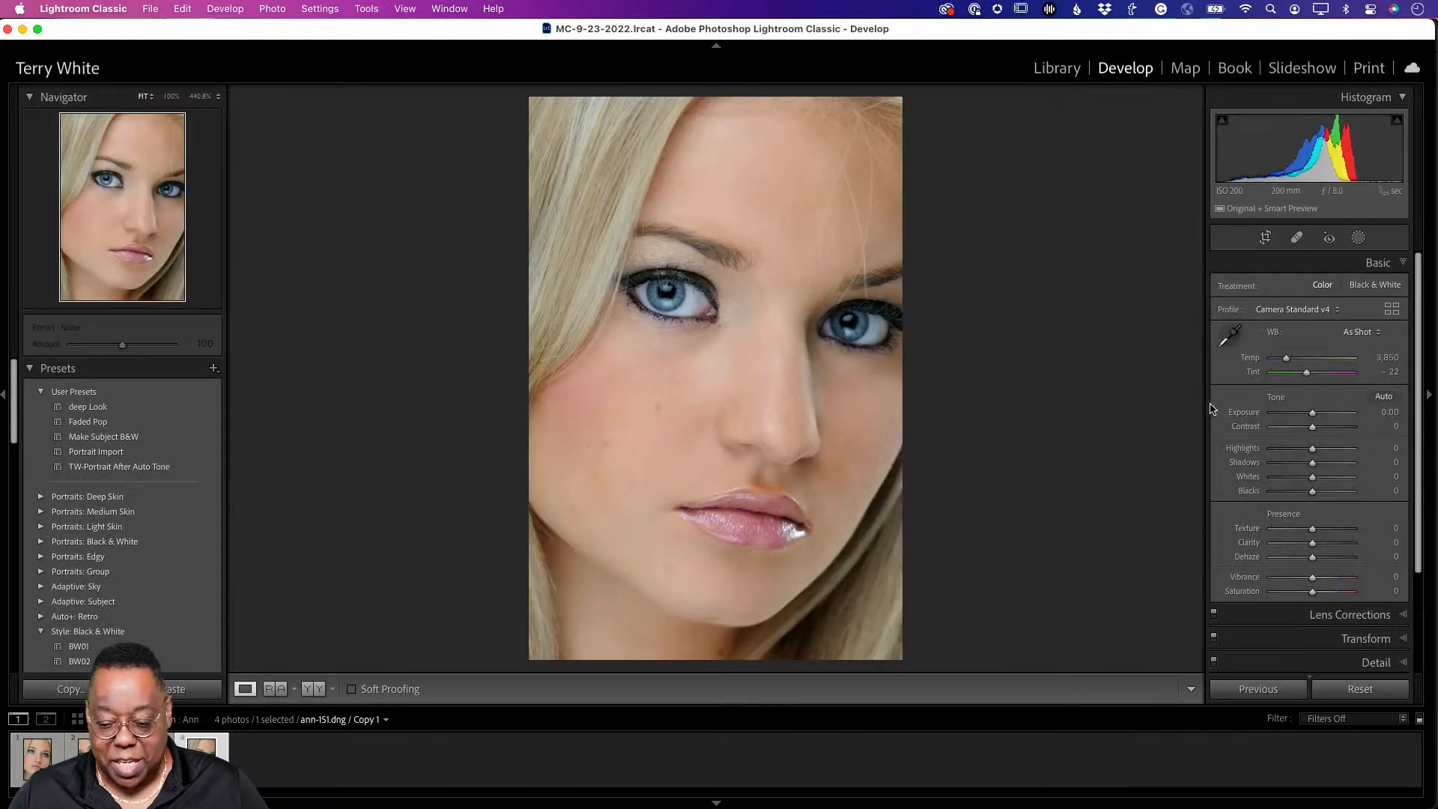
{"action": "left_click", "coordinate": [1385, 398]}
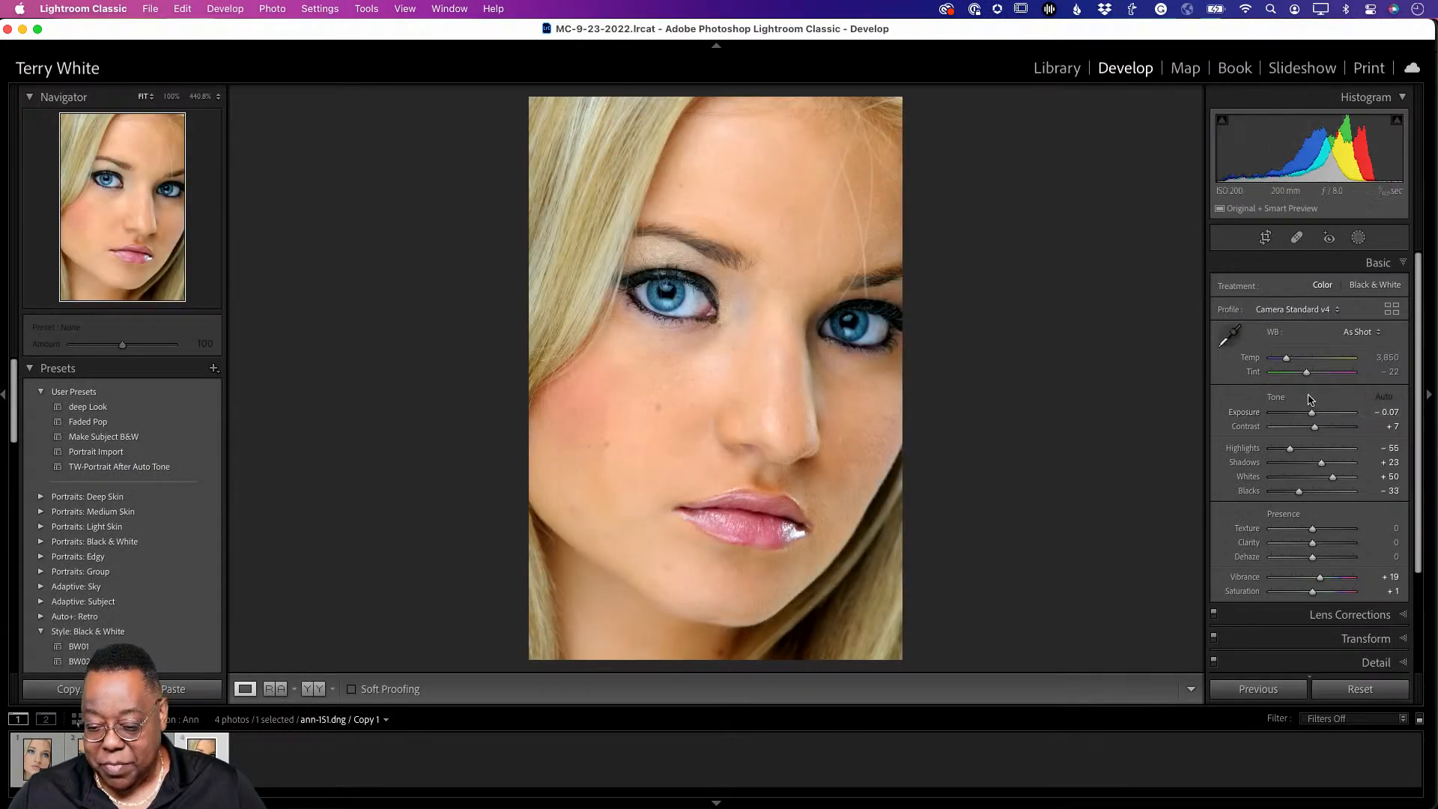
{"action": "left_click_drag", "start_coordinate": [1287, 362], "coordinate": [1284, 361]}
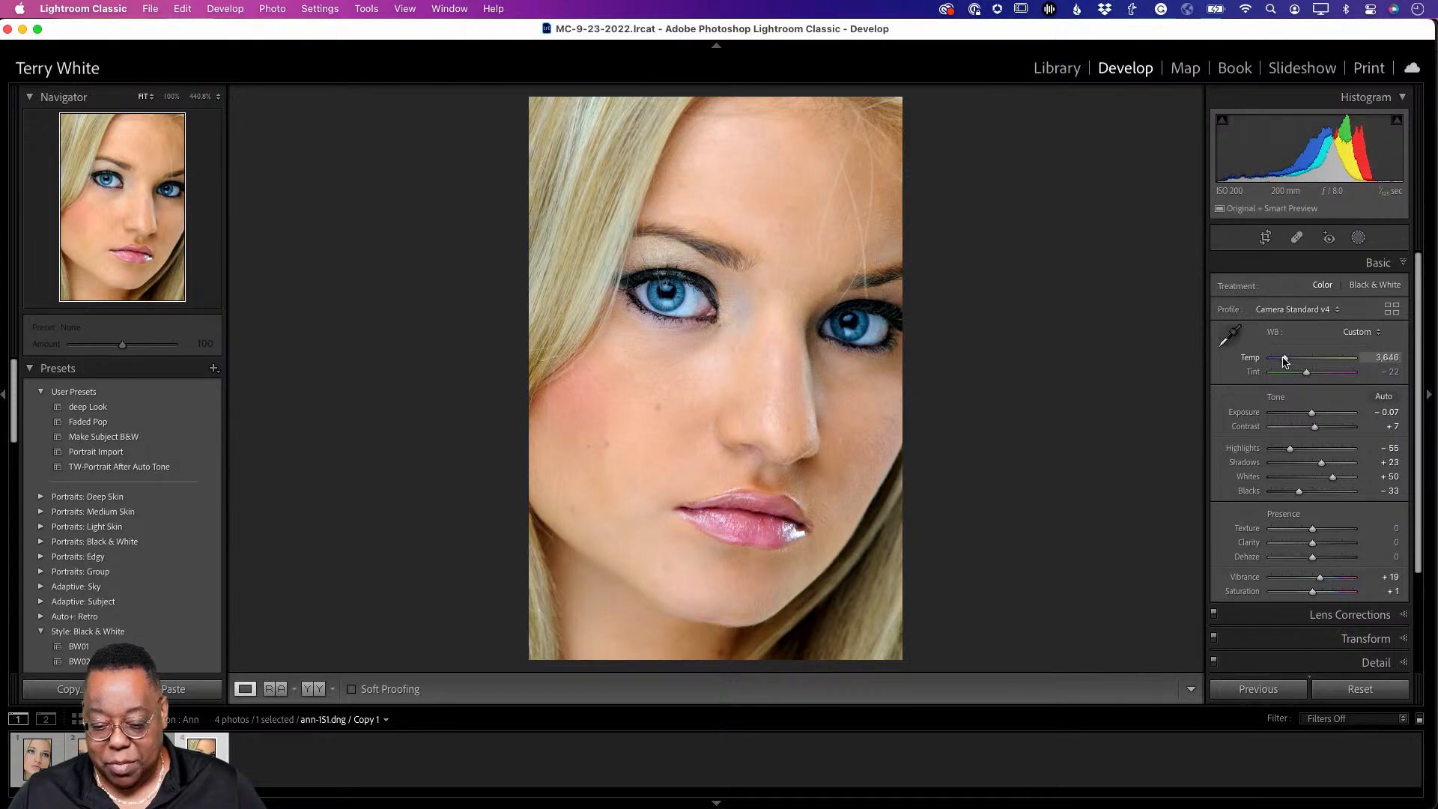
{"action": "key", "text": "g"}
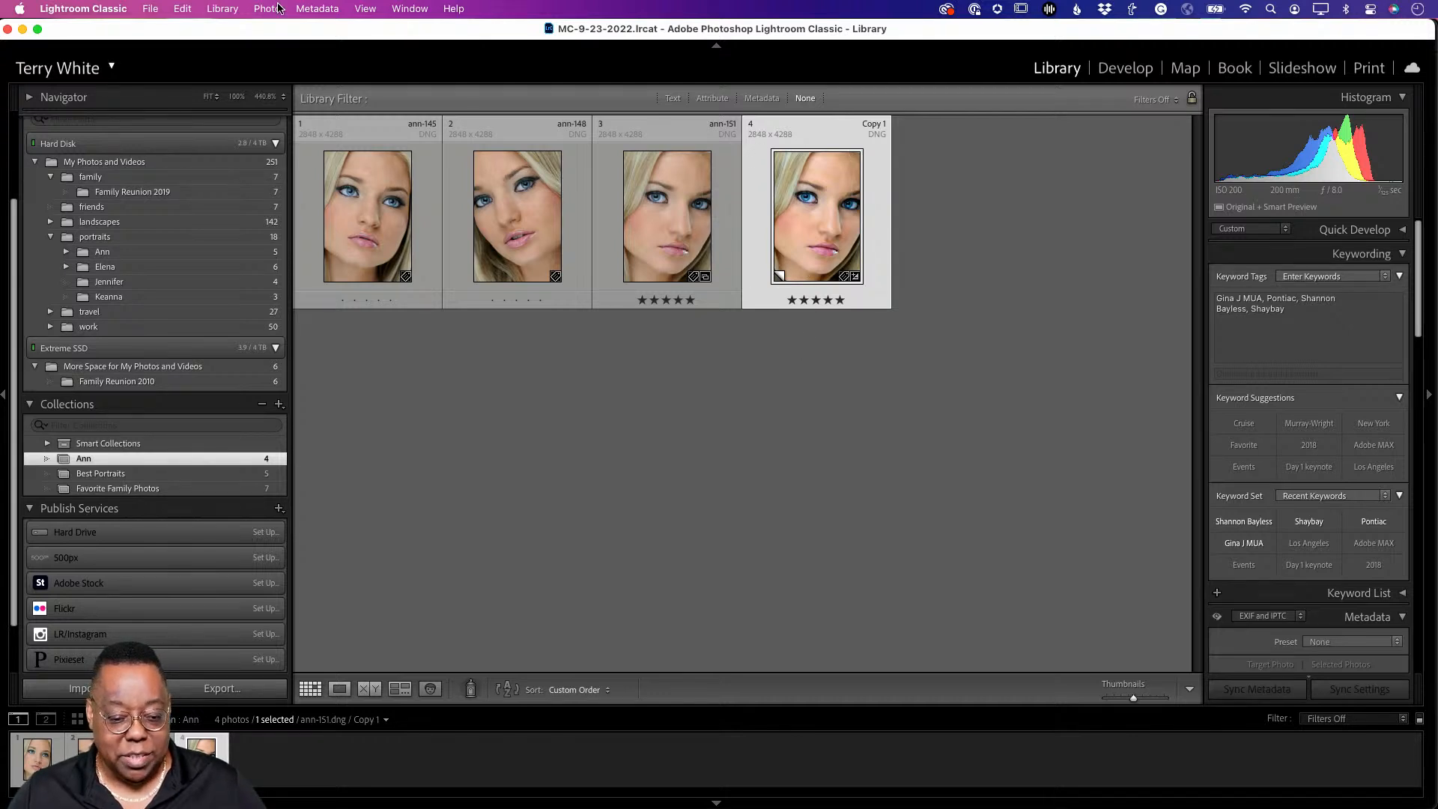
Step: Flip the virtual copy of ann-151 horizontally
{"action": "left_click", "coordinate": [225, 9]}
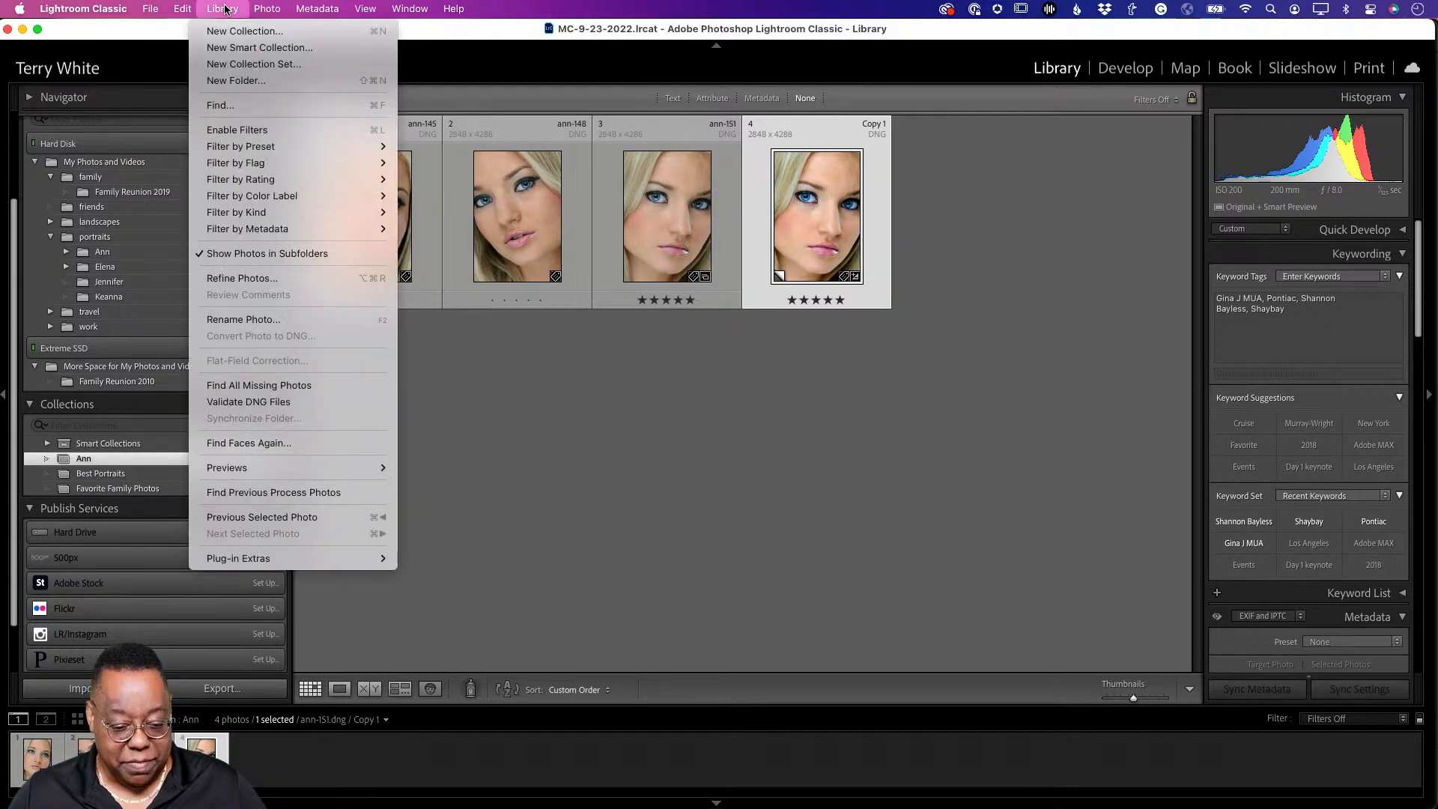
{"action": "mouse_move", "coordinate": [265, 9]}
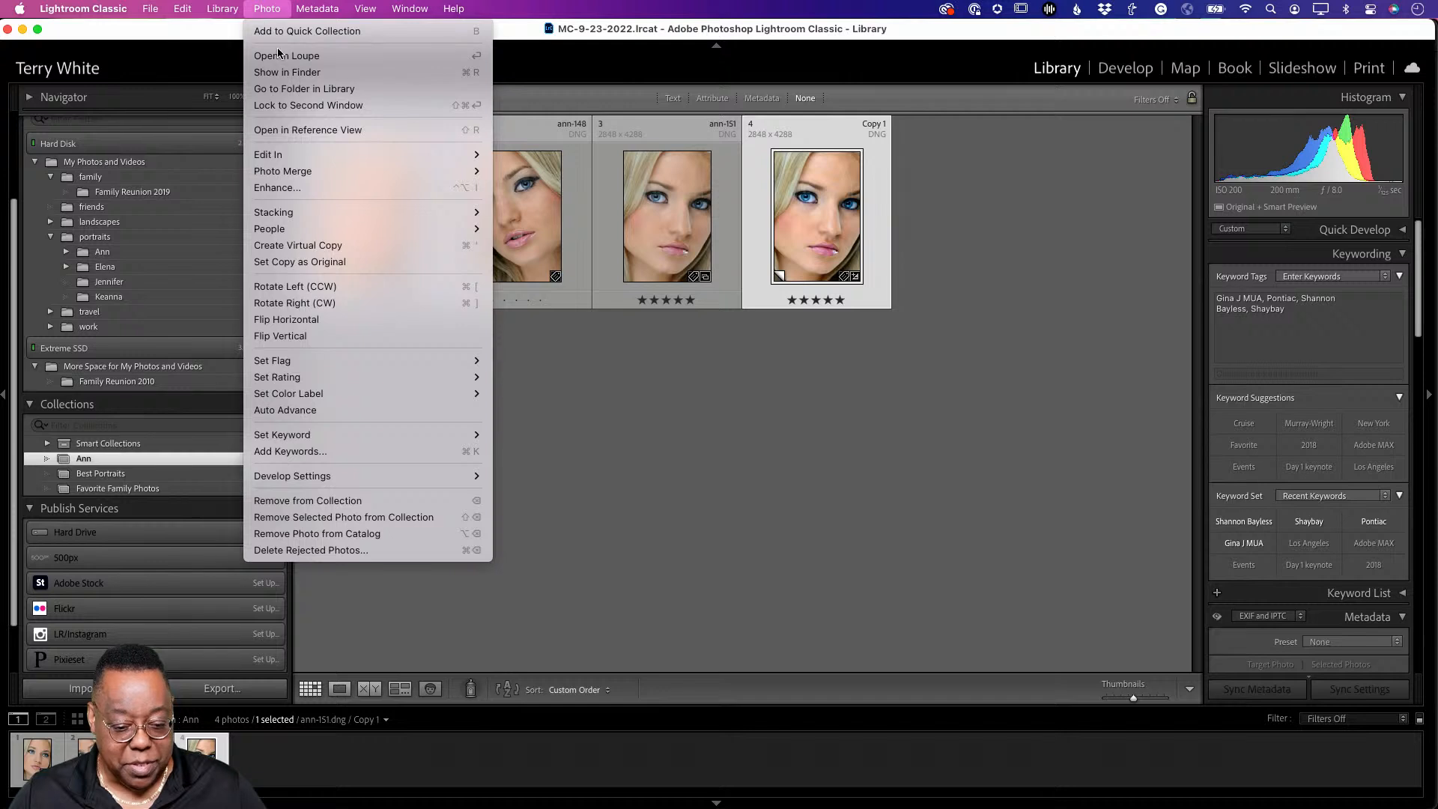
{"action": "left_click", "coordinate": [309, 320]}
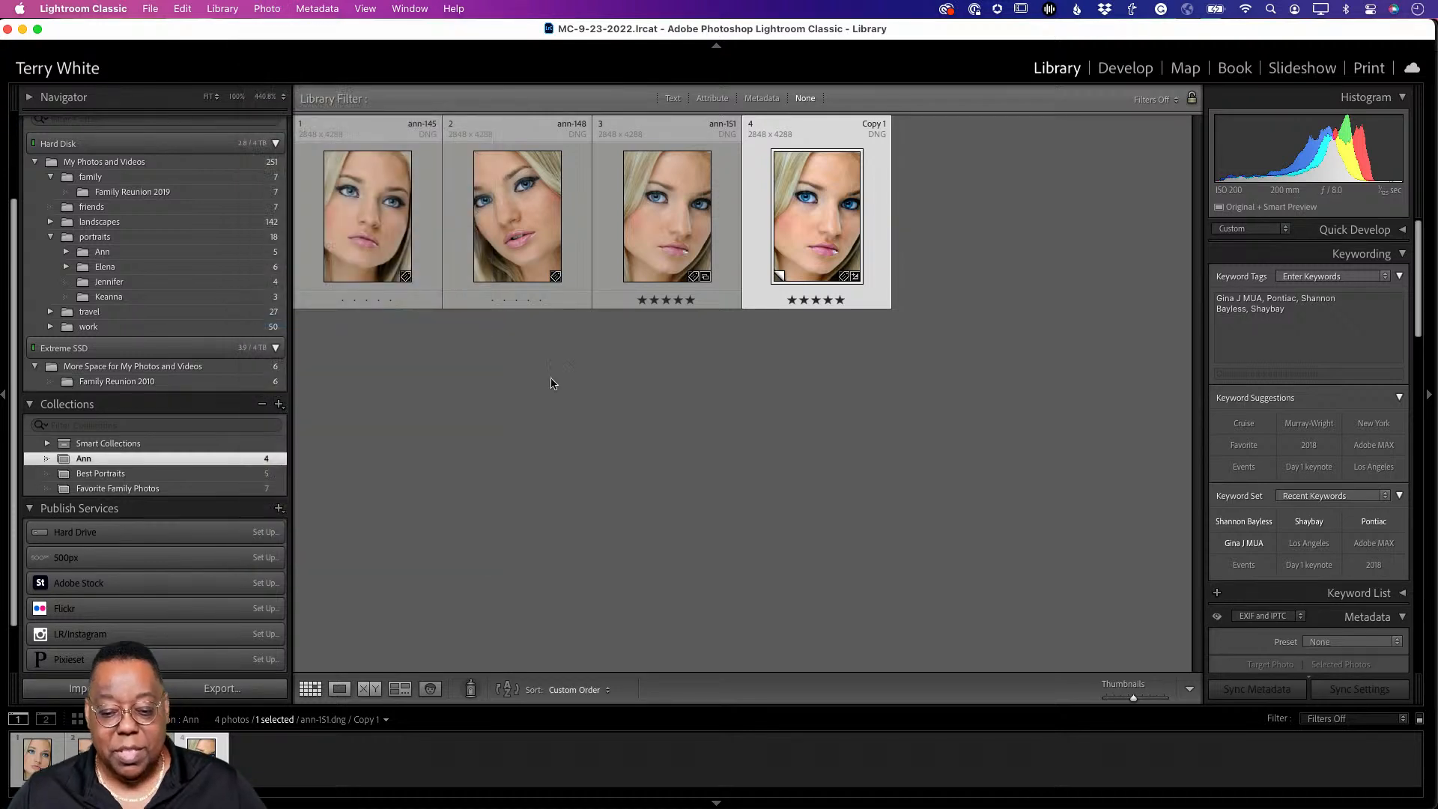
Step: Deselect the photos and expand the Keyword List to view the catalog's keywords
{"action": "left_click", "coordinate": [683, 401]}
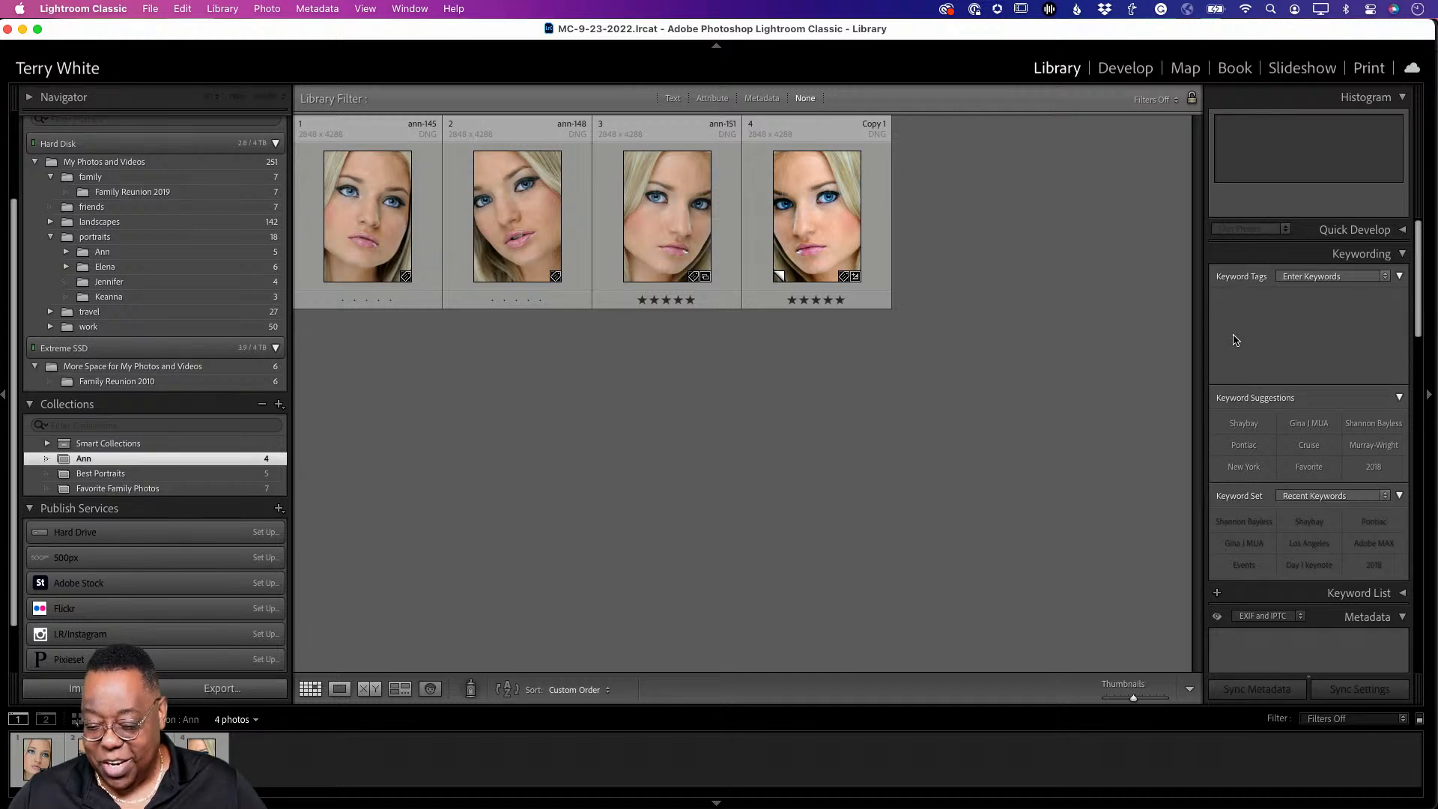
{"action": "scroll", "coordinate": [1236, 338], "scroll_direction": "down", "scroll_amount": 3}
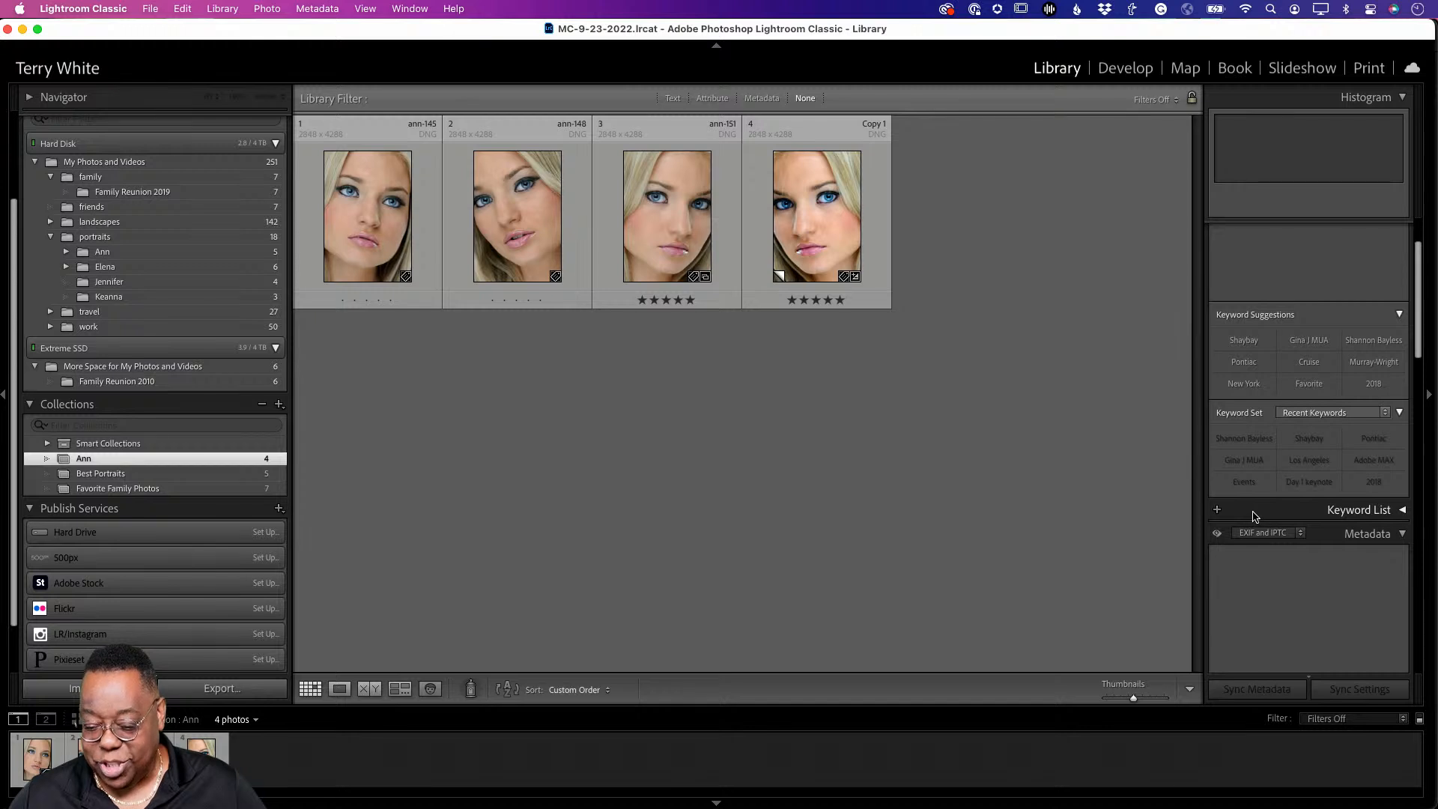
{"action": "left_click", "coordinate": [1405, 511]}
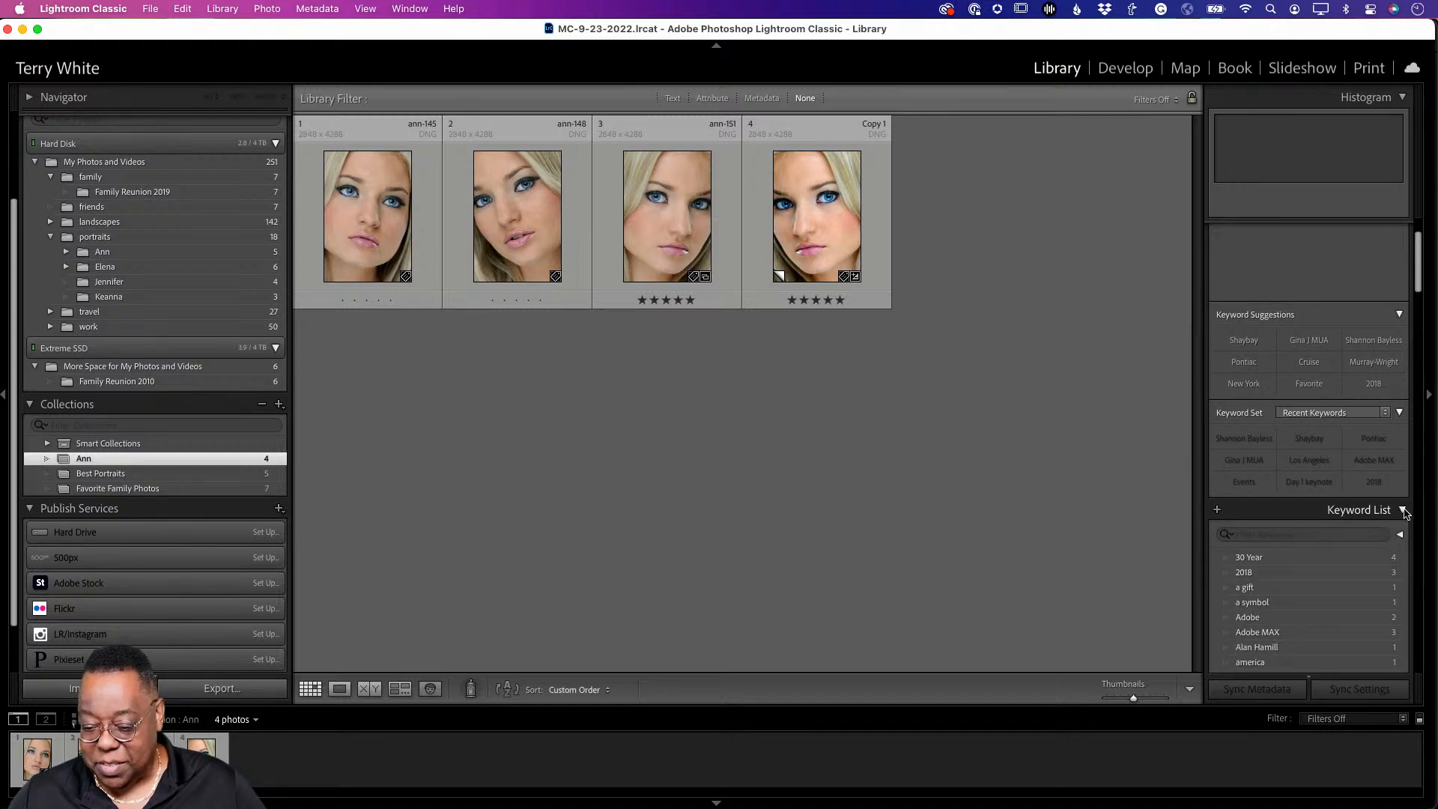
Step: Collapse the Keyword List and add the keywords "blonde" and "blue eyes" to the virtual copy of ann-151
{"action": "left_click", "coordinate": [1404, 511]}
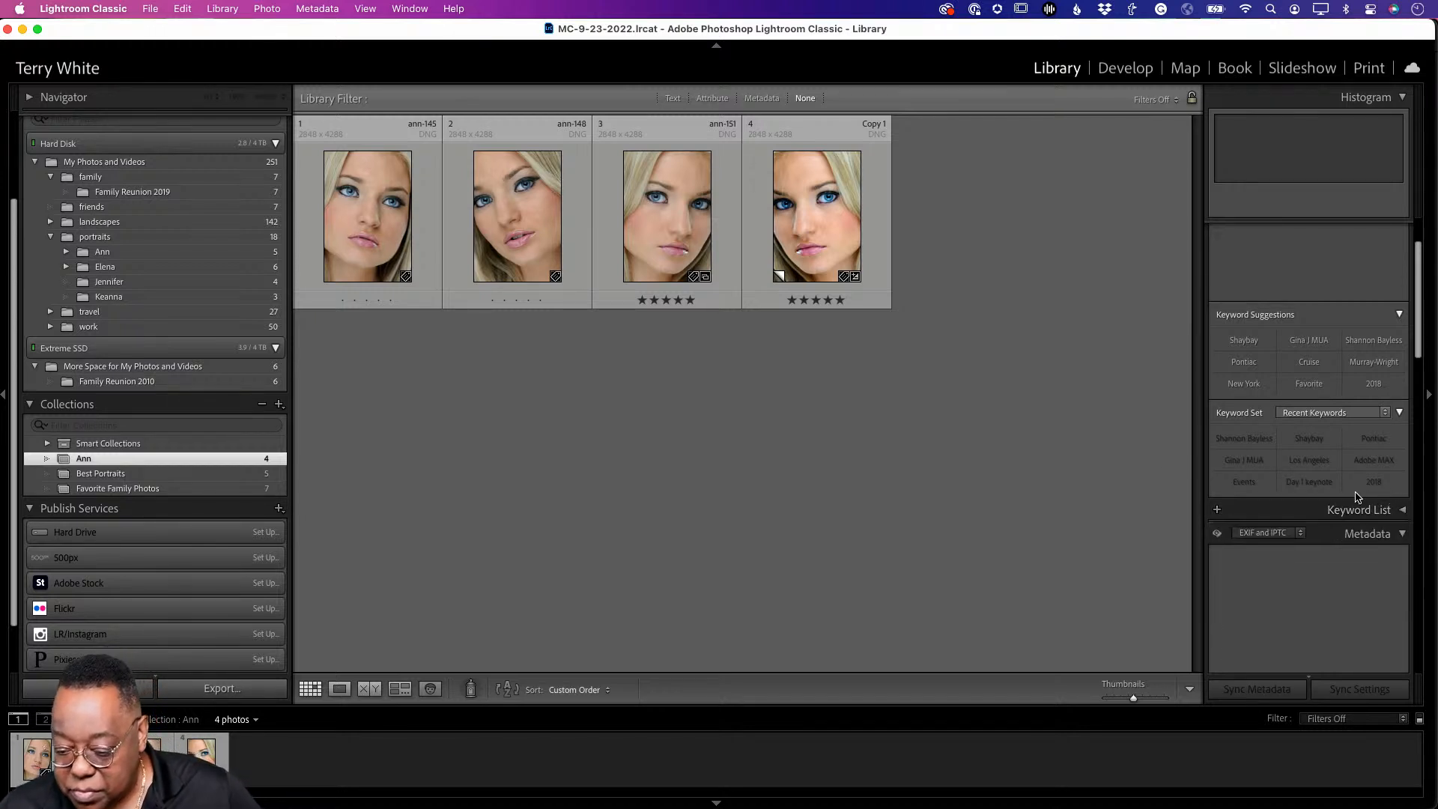
{"action": "left_click", "coordinate": [795, 204]}
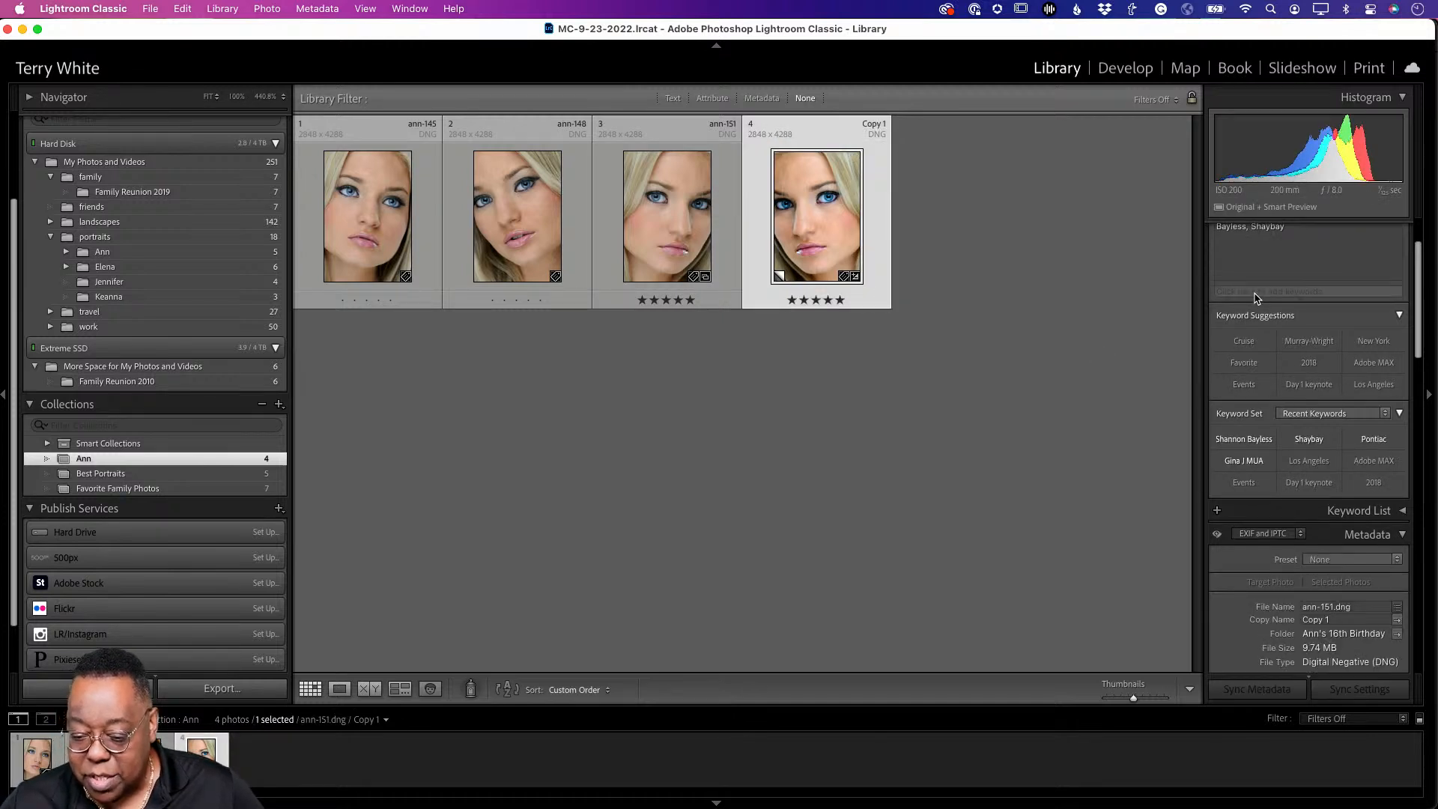
{"action": "scroll", "coordinate": [1257, 297], "scroll_direction": "up", "scroll_amount": 2}
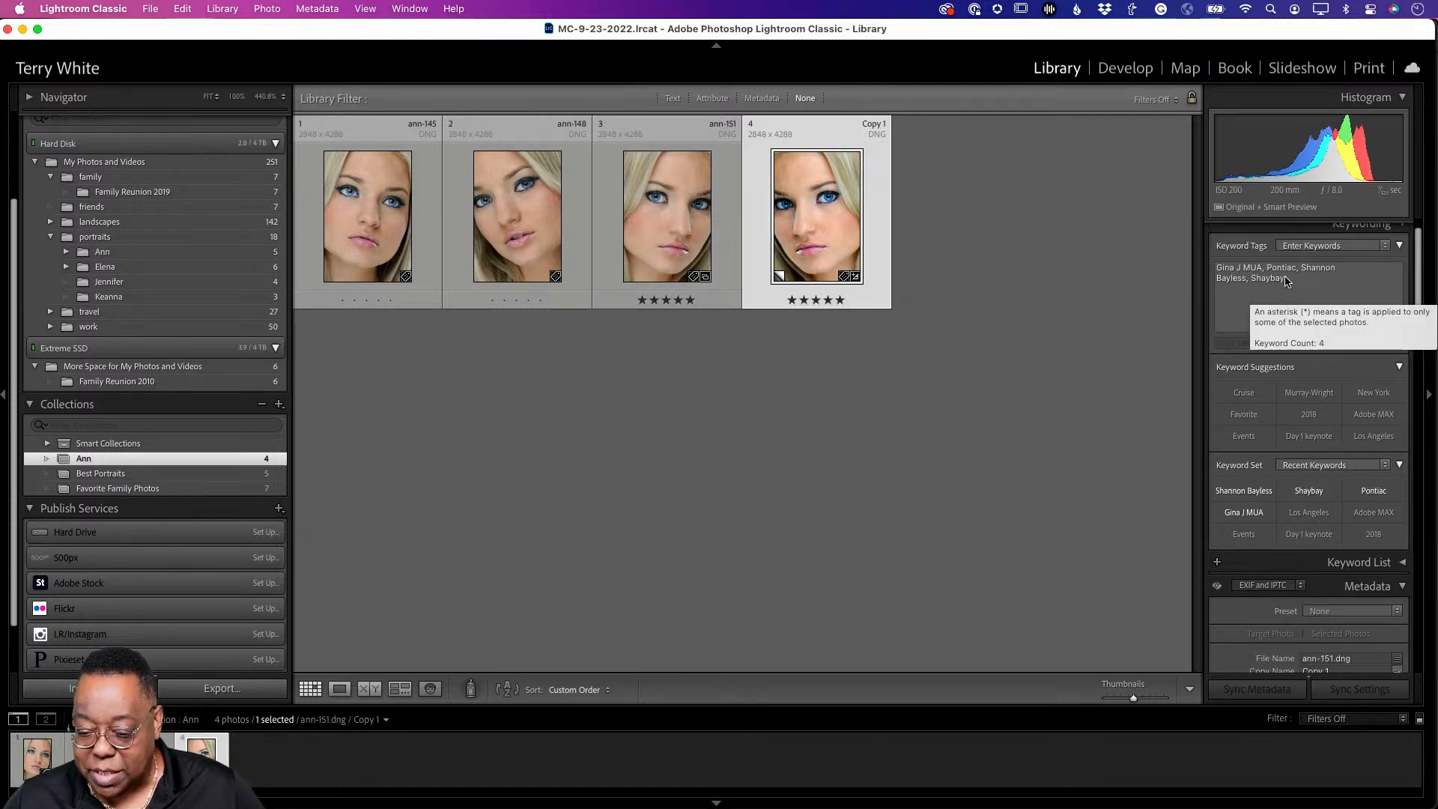
{"action": "left_click", "coordinate": [1247, 343]}
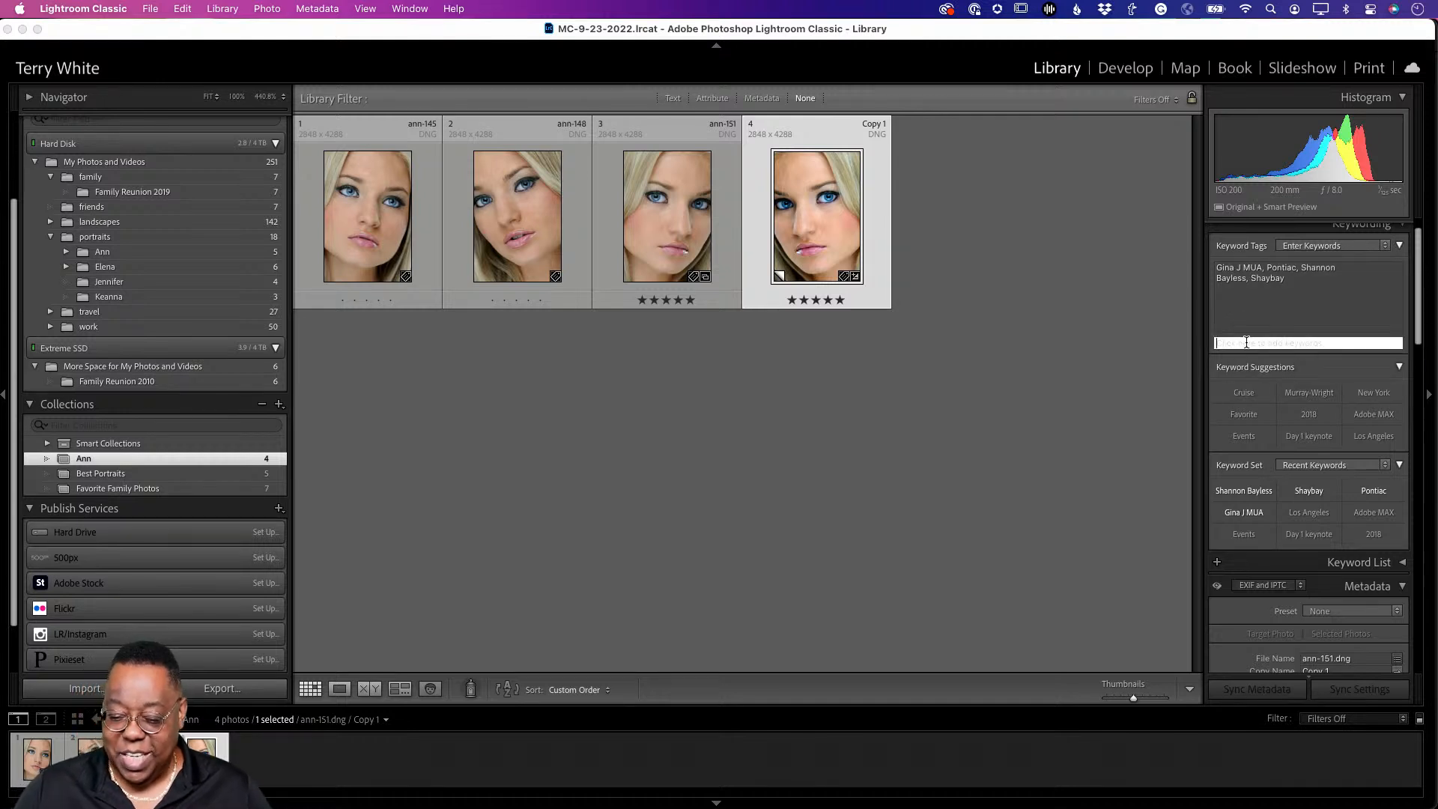
{"action": "type", "text": "blonde"}
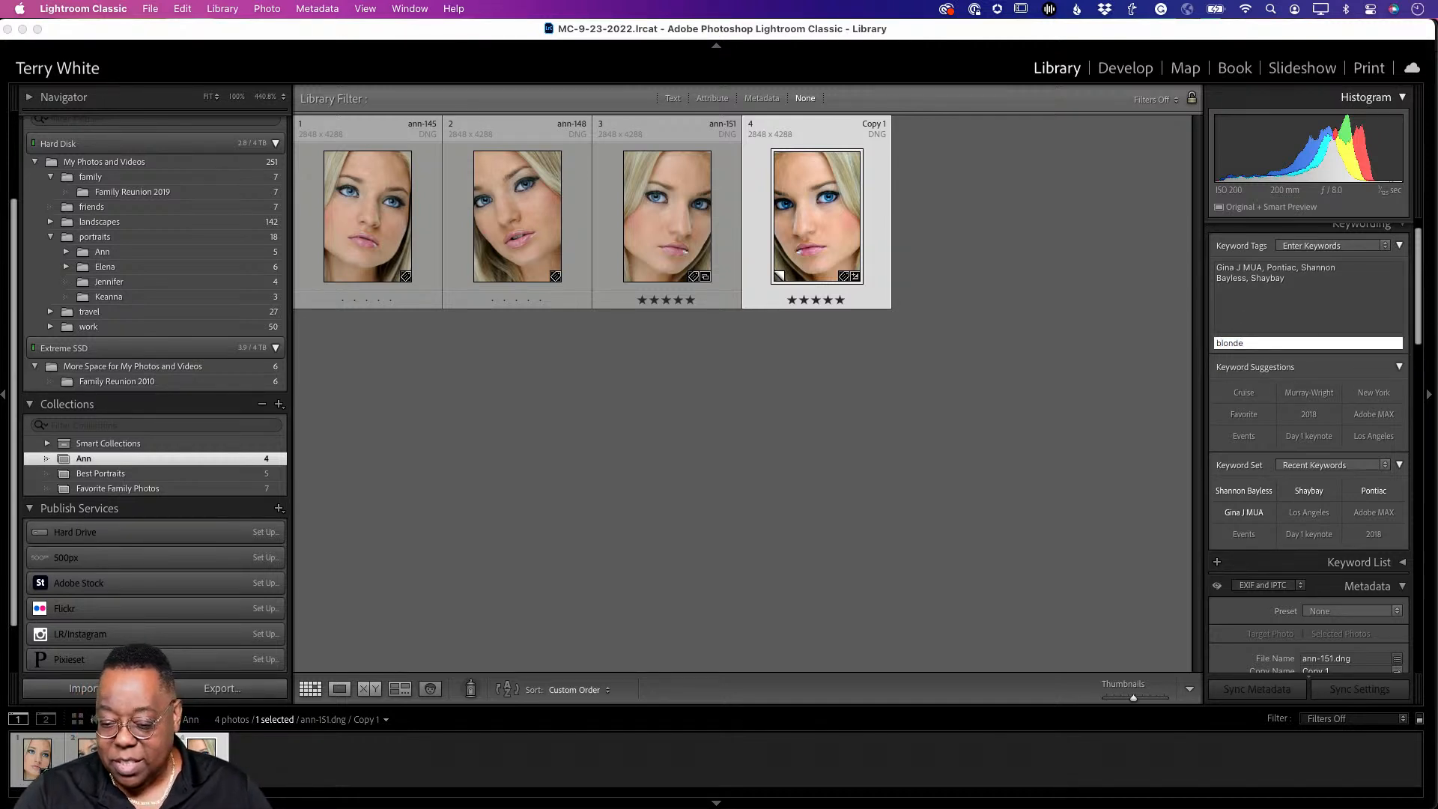
{"action": "key", "text": "Return"}
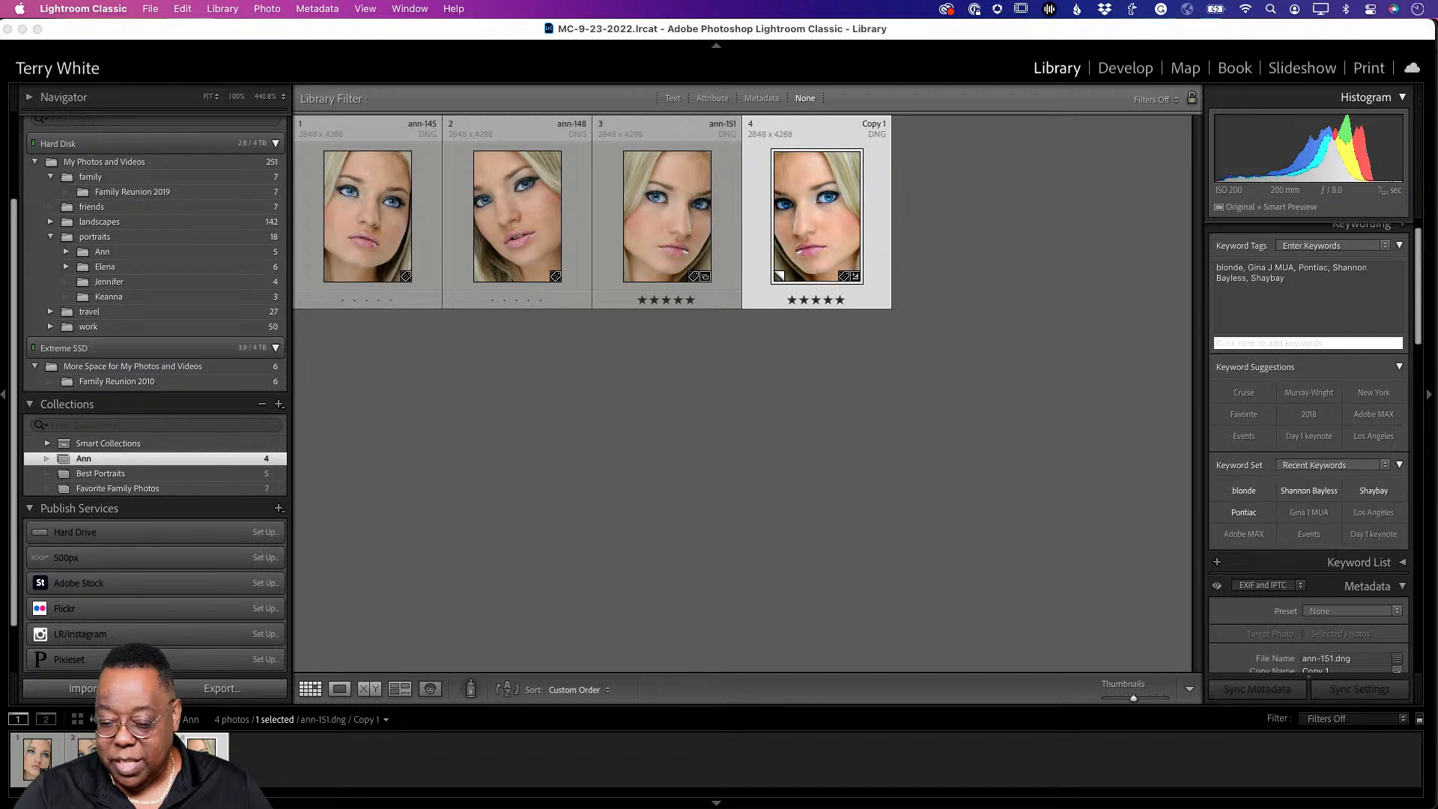
{"action": "type", "text": "blue eye"}
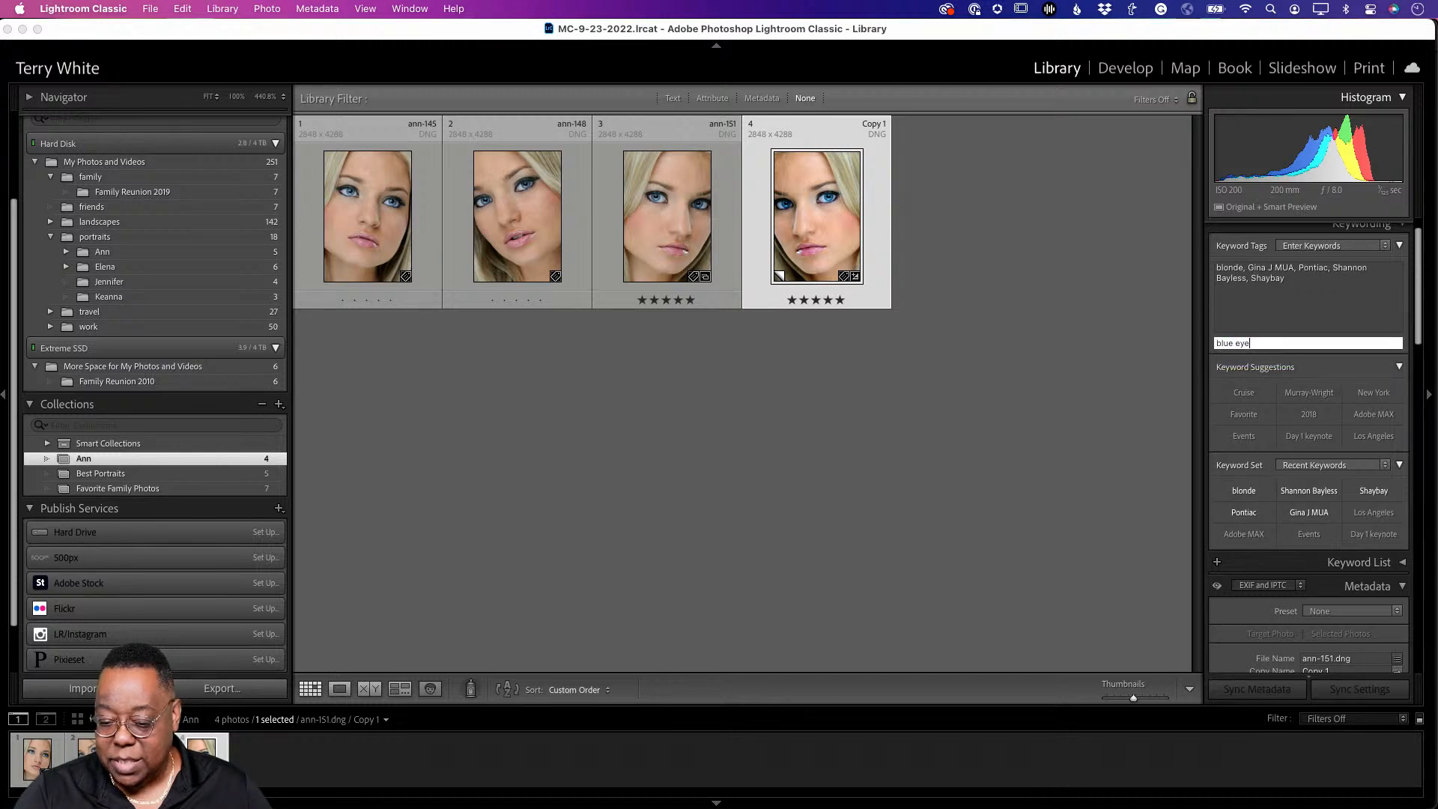
{"action": "type", "text": "s"}
{"action": "key", "text": "Return"}
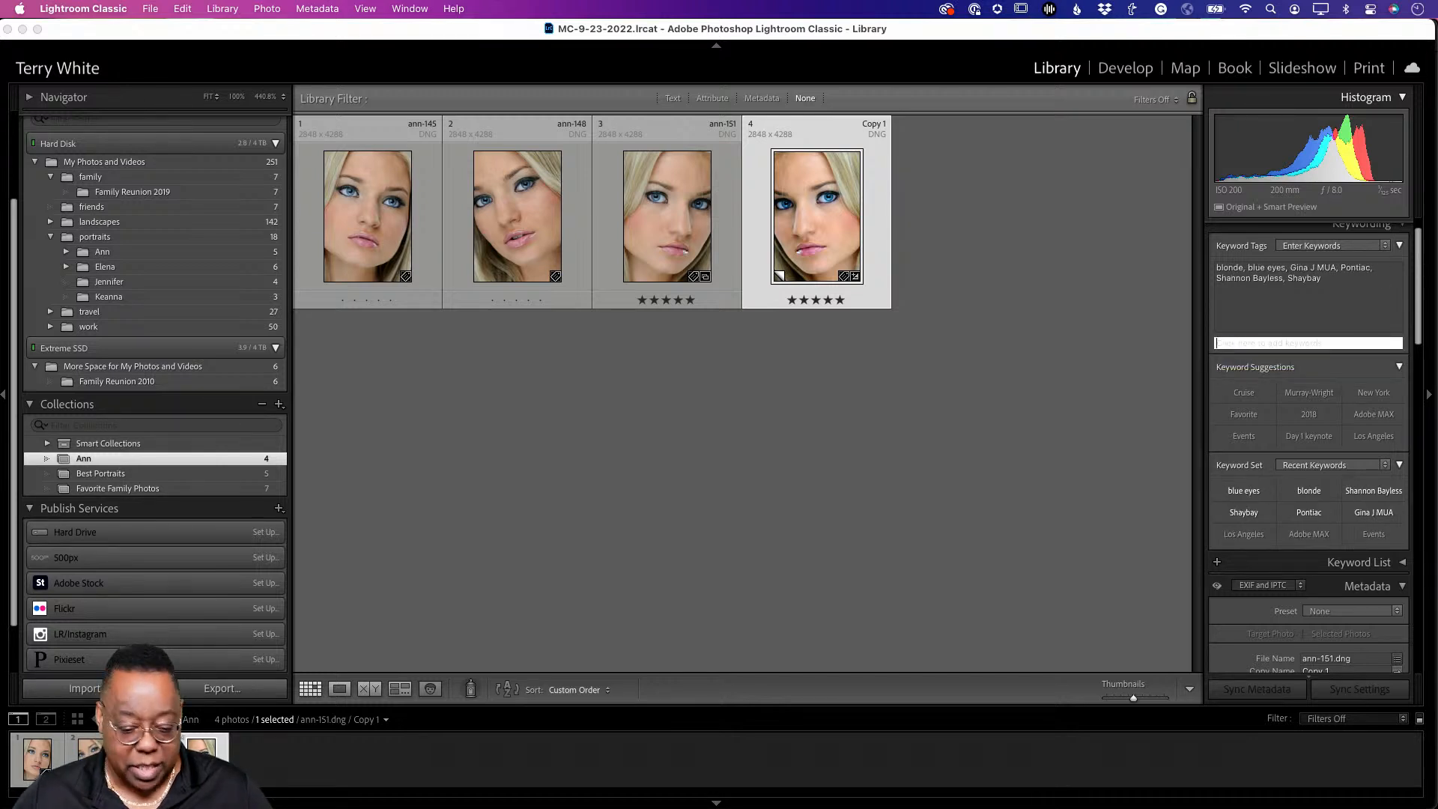
Step: Add the keyword "blonde" to the photo Jennifer_3 in the Jennifer folder under portraits
{"action": "left_click", "coordinate": [140, 283]}
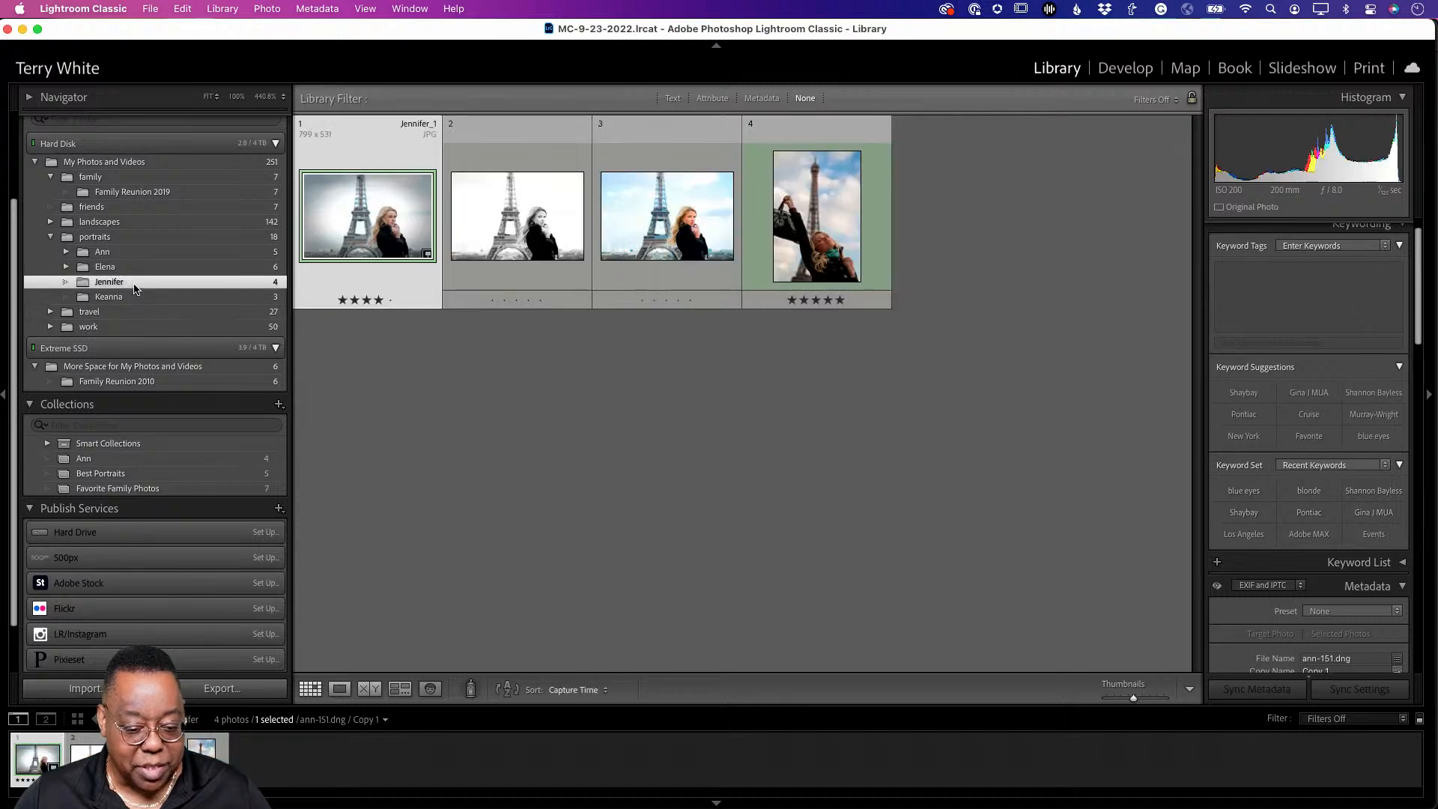
{"action": "left_click", "coordinate": [837, 256]}
{"action": "left_click", "coordinate": [1298, 344]}
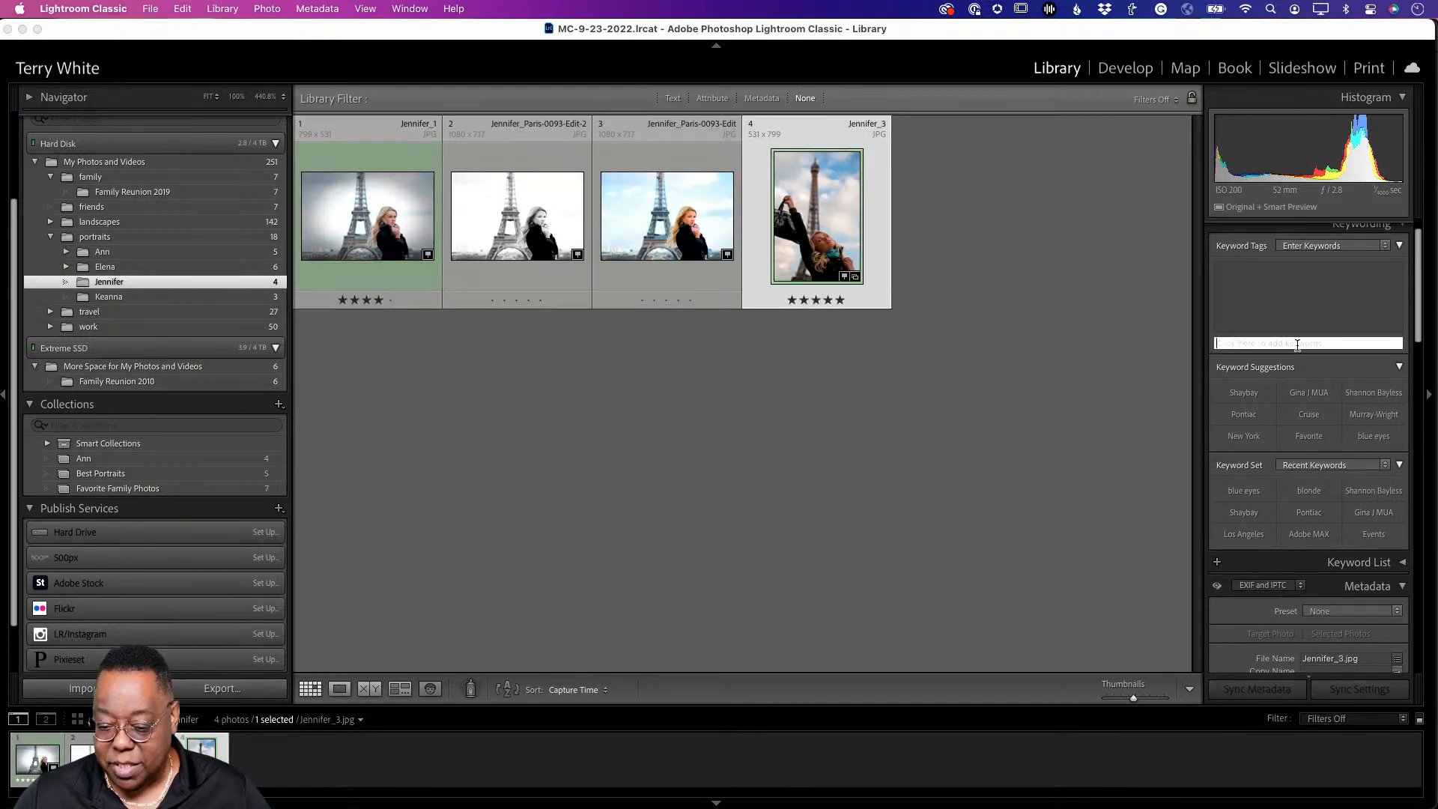
{"action": "type", "text": "blonde"}
{"action": "key", "text": "Return"}
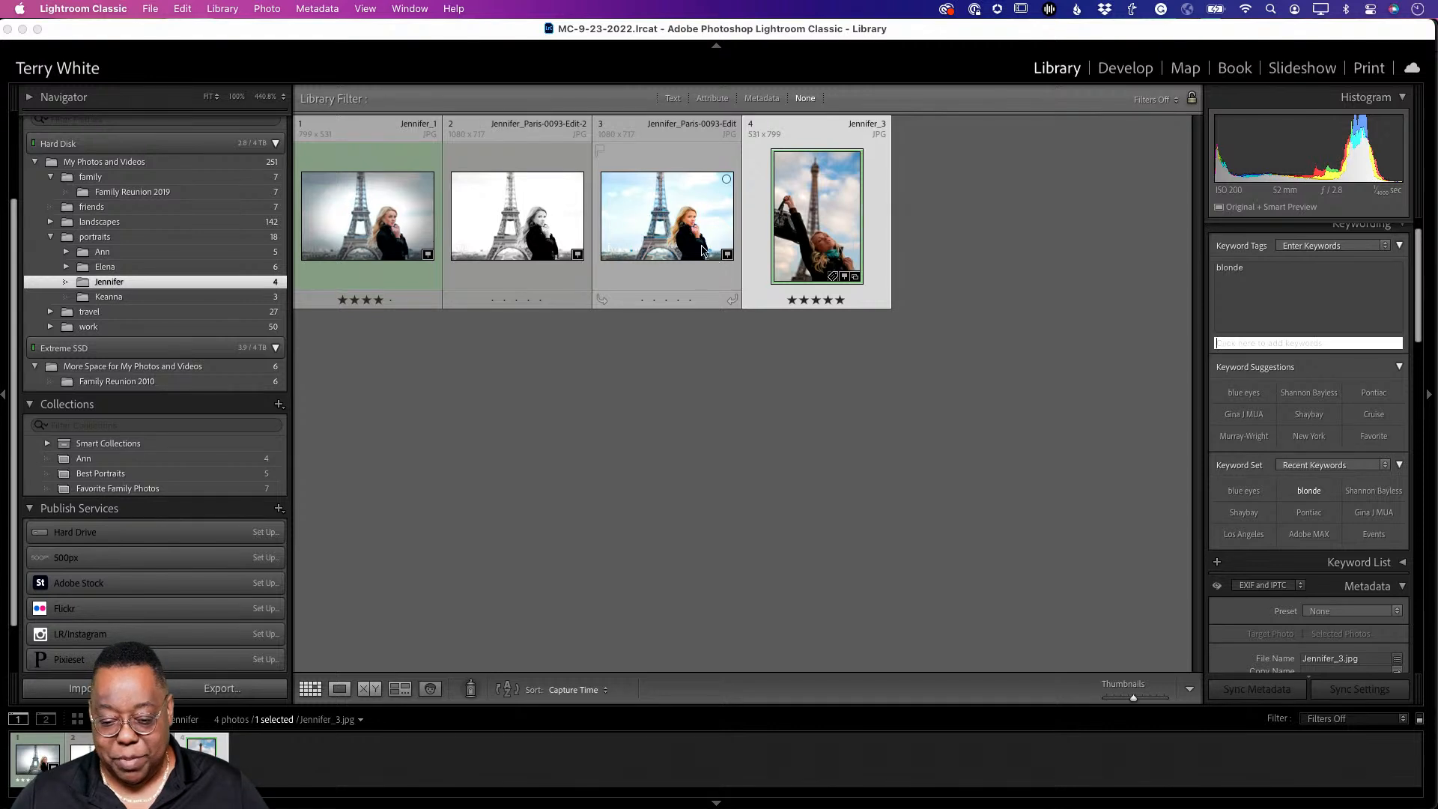
{"action": "key", "text": "Return"}
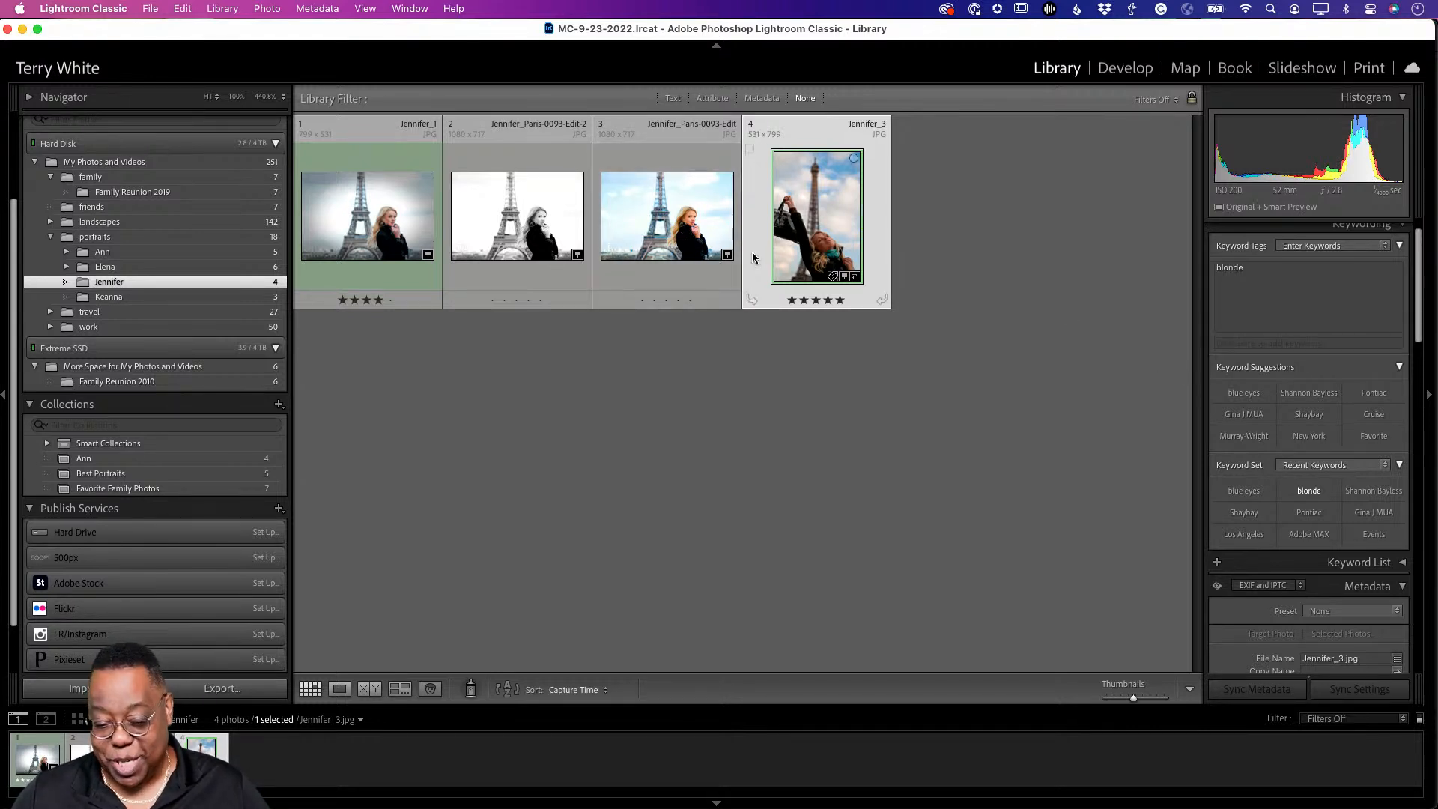
{"action": "left_click", "coordinate": [701, 240]}
{"action": "left_click", "coordinate": [1253, 342]}
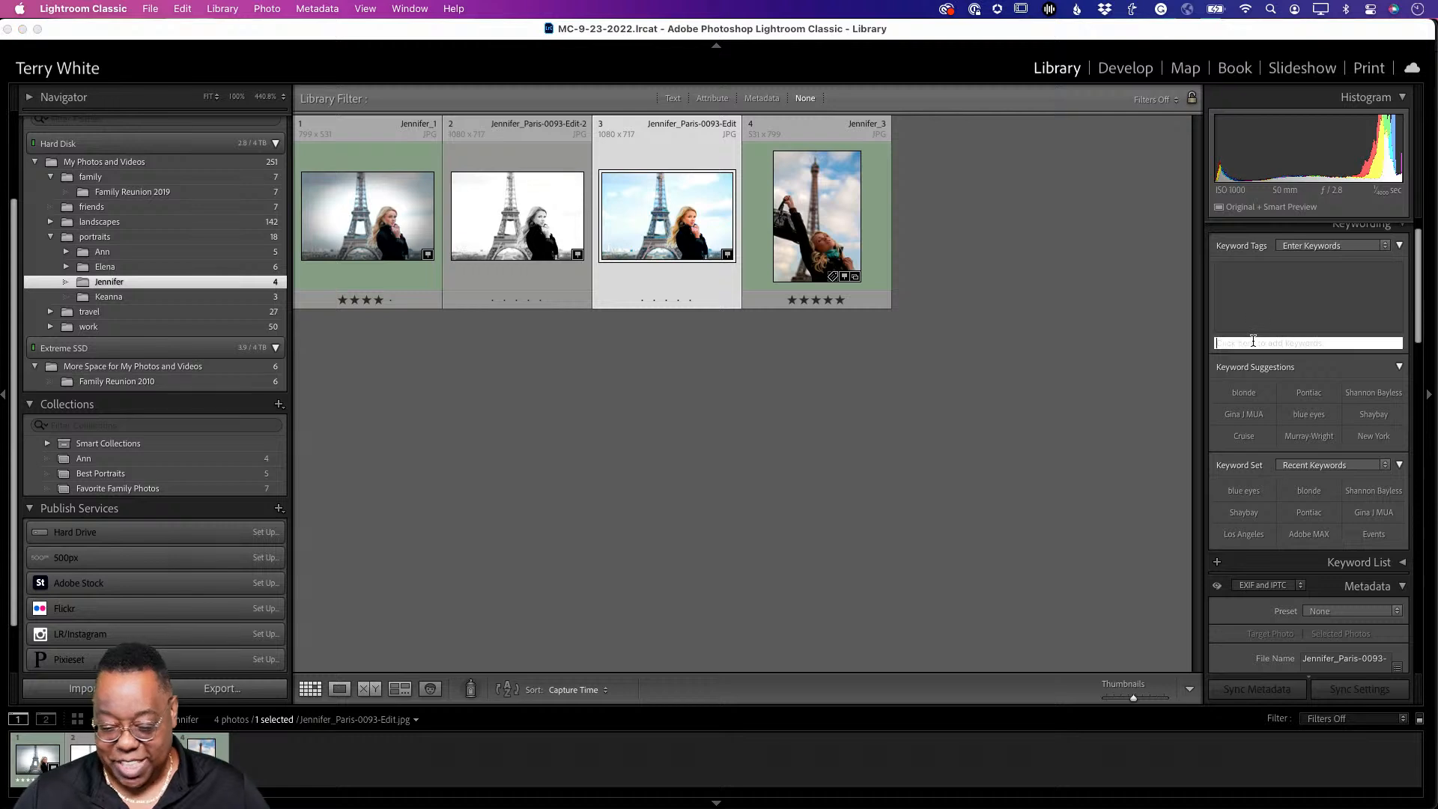
{"action": "type", "text": "blonde"}
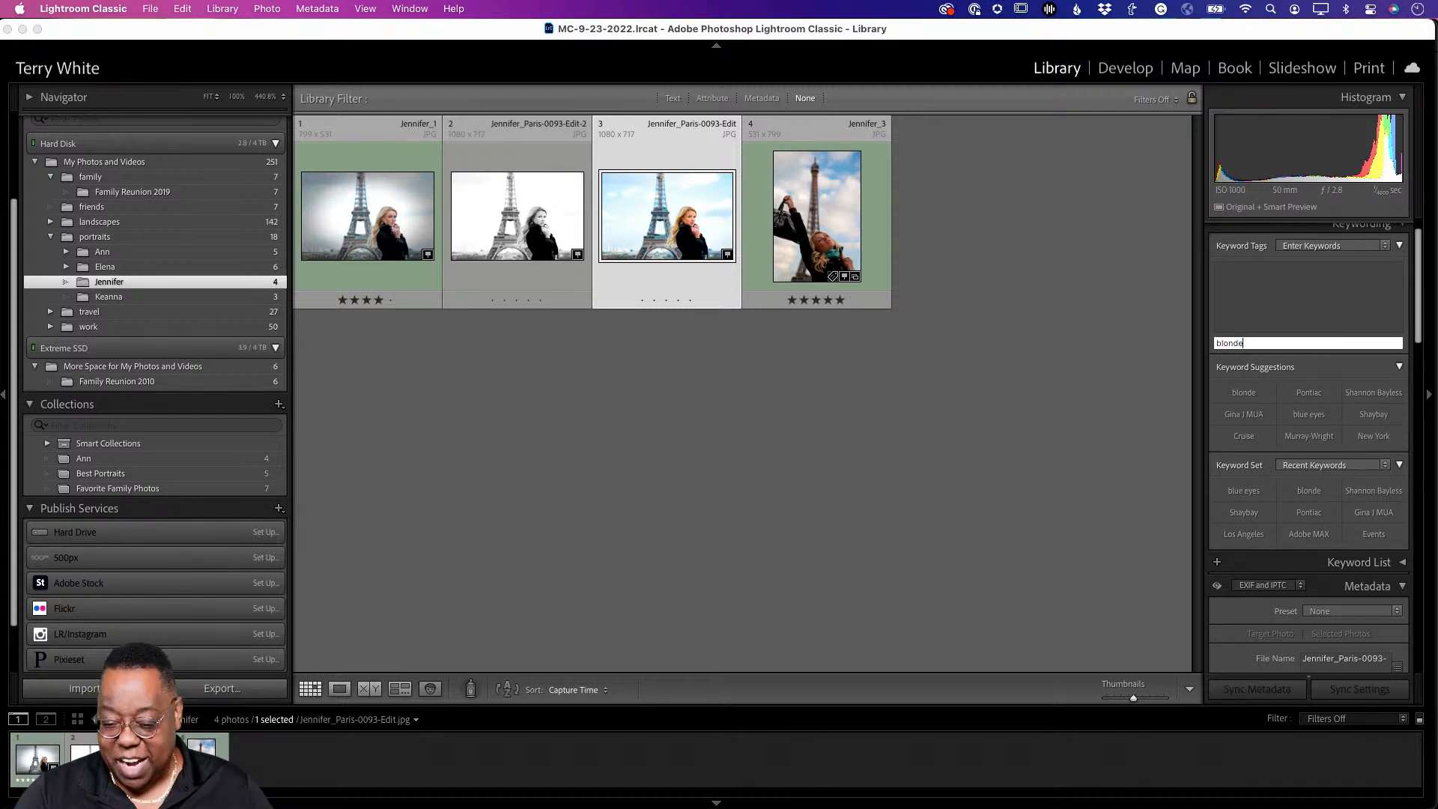
{"action": "key", "text": "Return"}
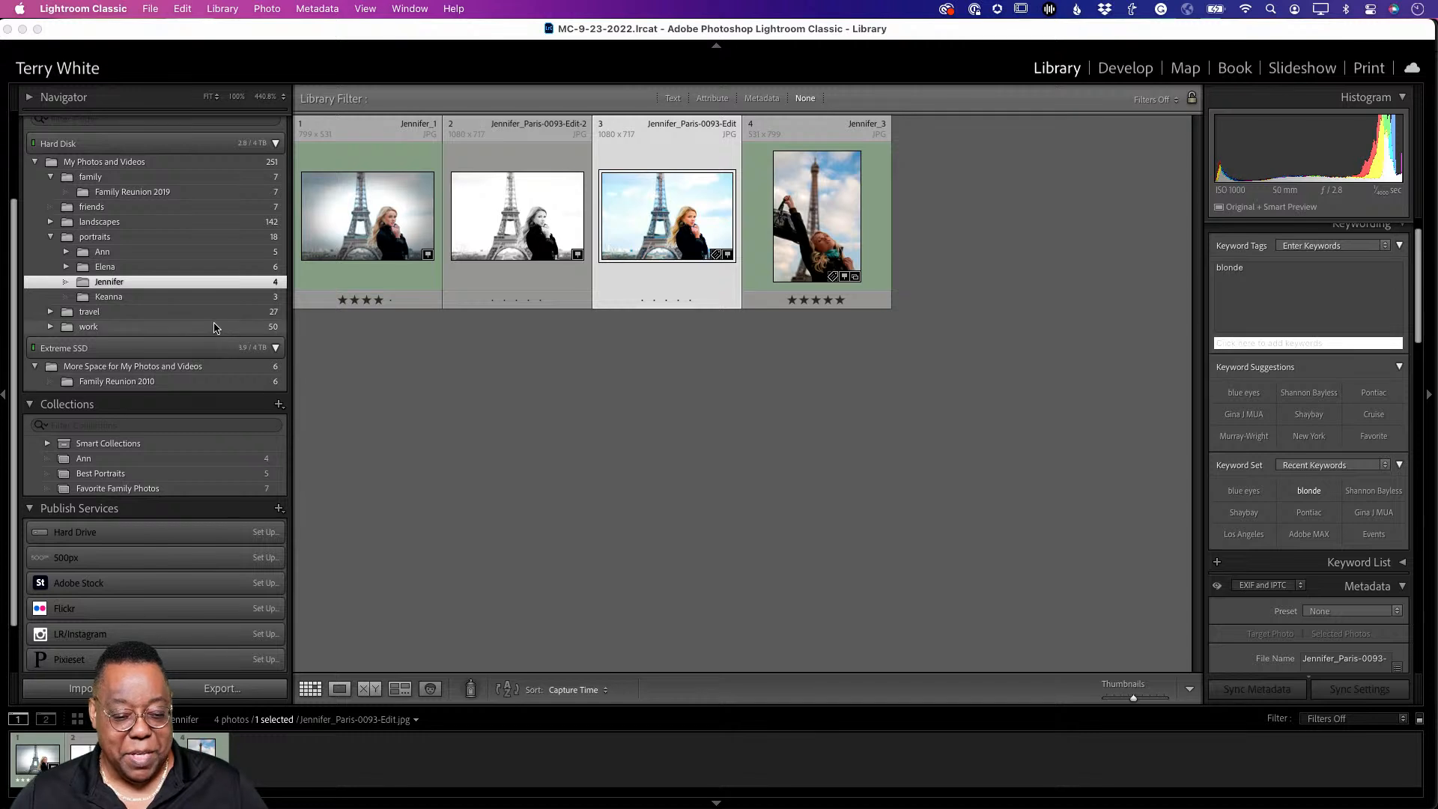
Step: Show All Photographs in the catalog and filter them by the text "blonde" in any searchable field
{"action": "scroll", "coordinate": [215, 328], "scroll_direction": "up", "scroll_amount": 5}
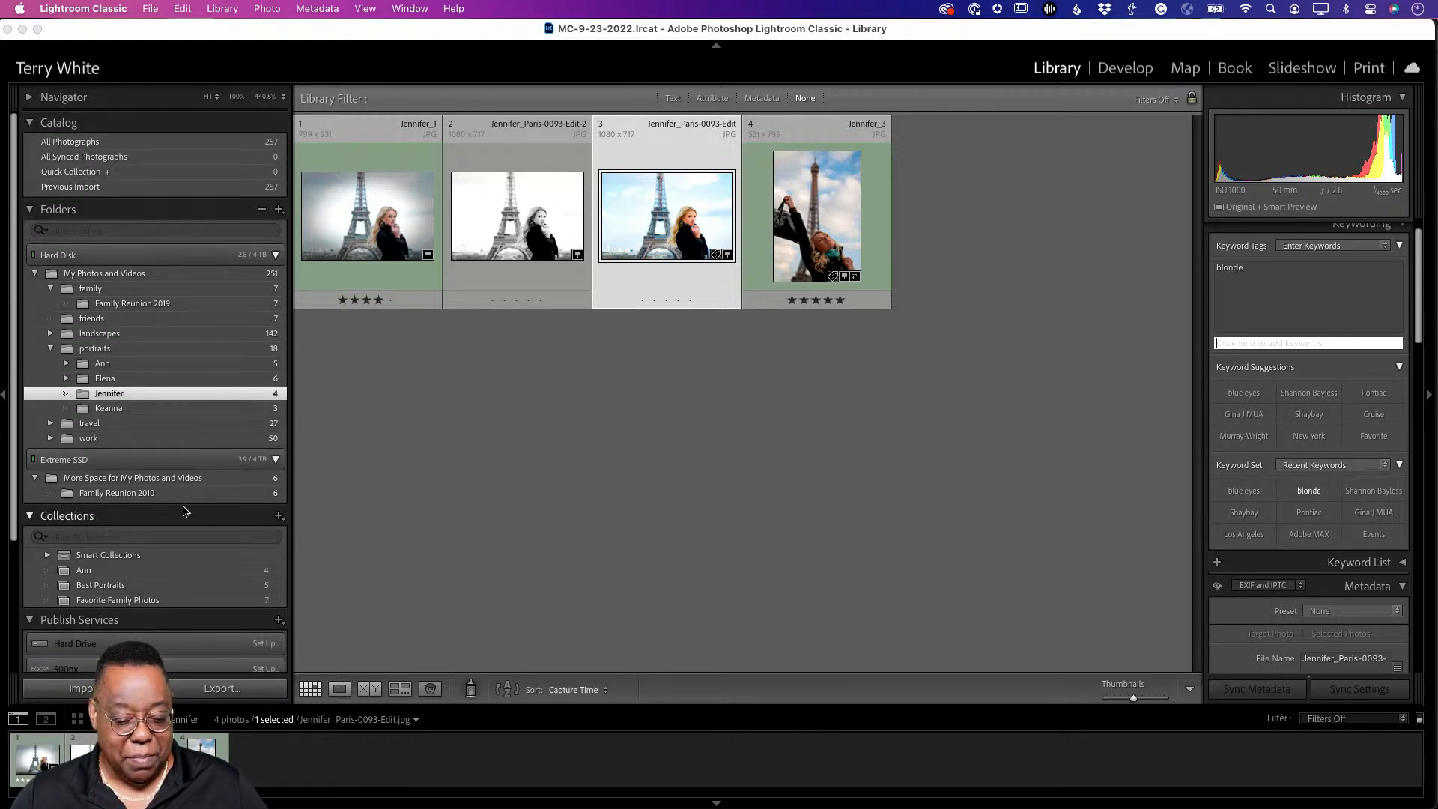
{"action": "scroll", "coordinate": [184, 509], "scroll_direction": "down", "scroll_amount": 3}
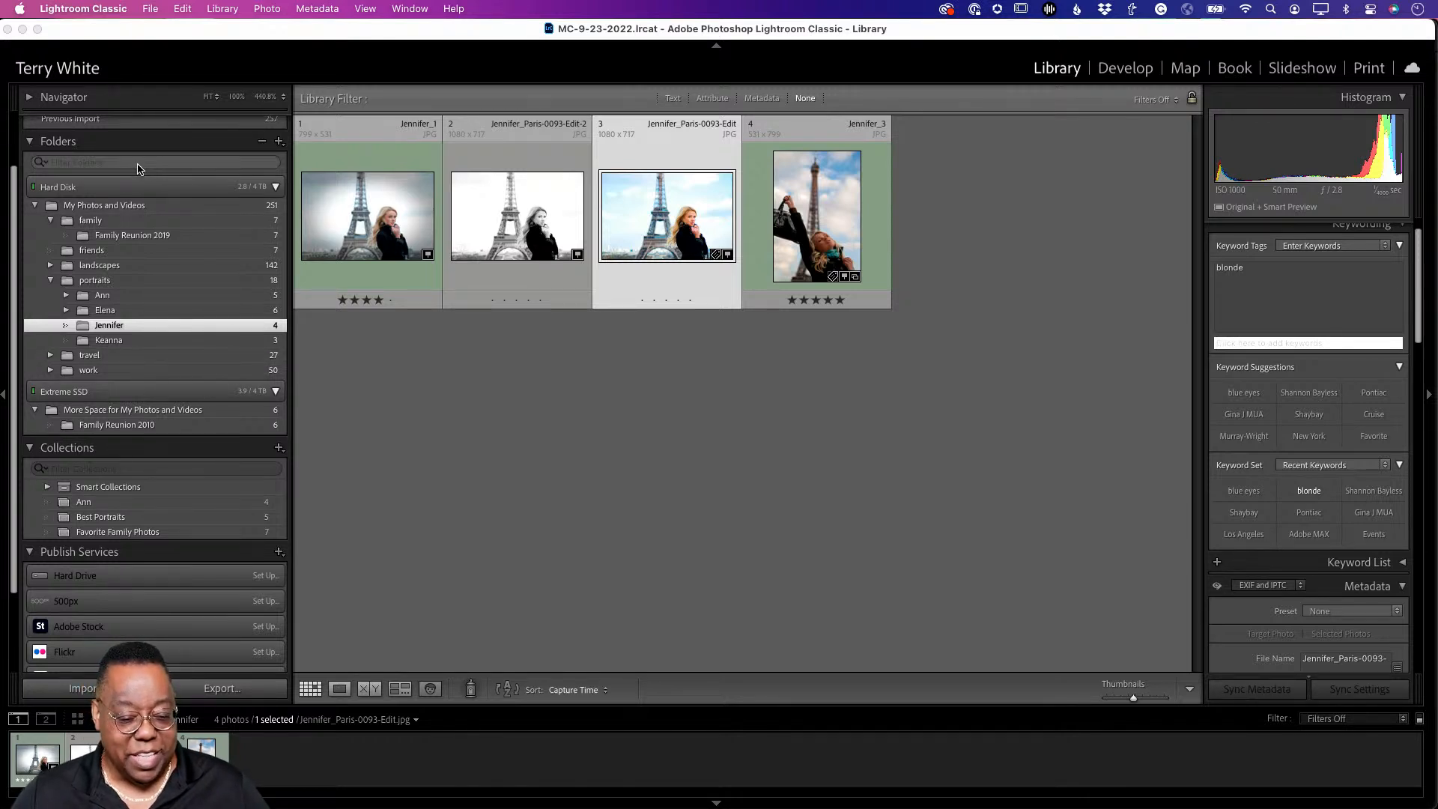
{"action": "scroll", "coordinate": [133, 178], "scroll_direction": "up", "scroll_amount": 3}
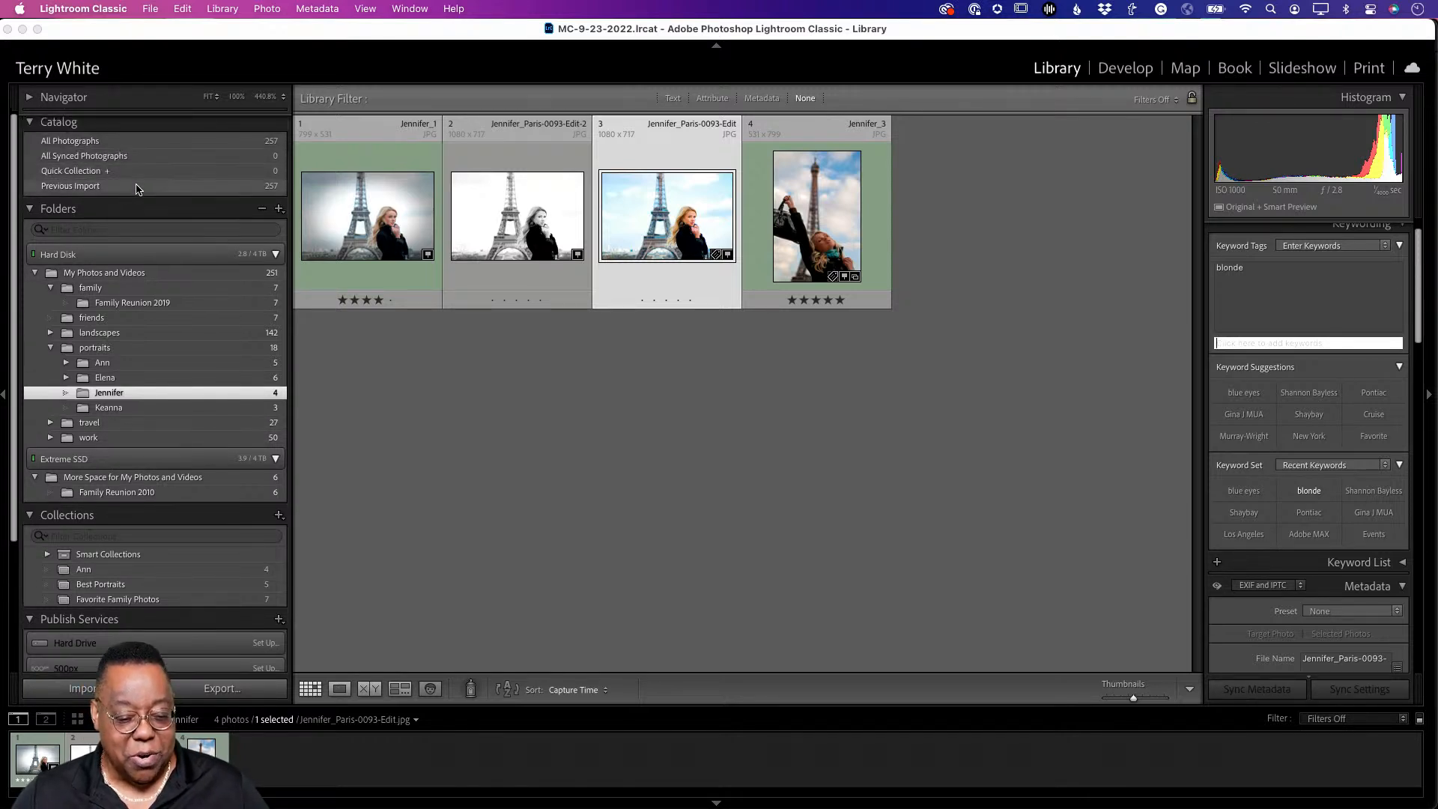
{"action": "left_click", "coordinate": [123, 141]}
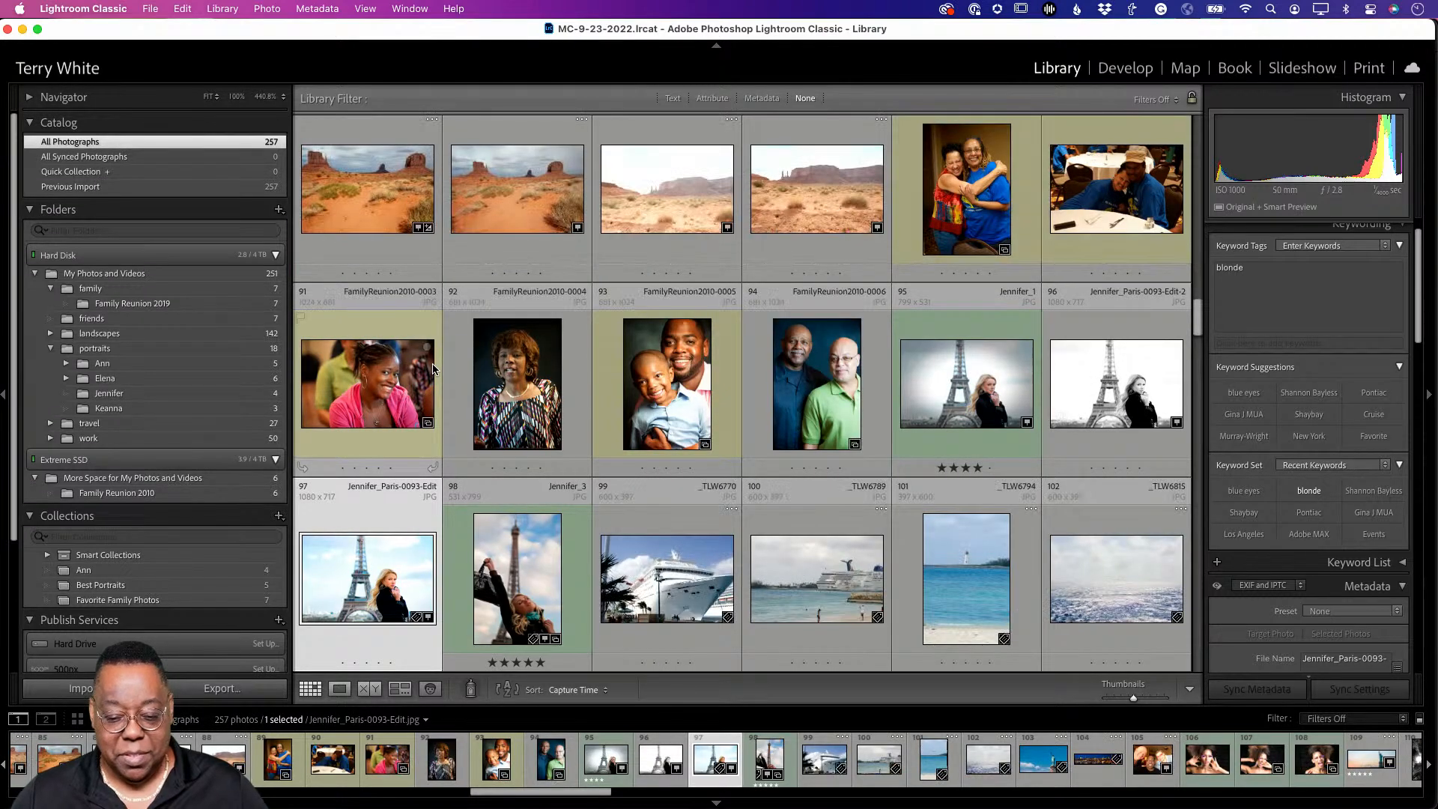
{"action": "left_click", "coordinate": [672, 100]}
{"action": "left_click", "coordinate": [1041, 123]}
{"action": "type", "text": "blonde"}
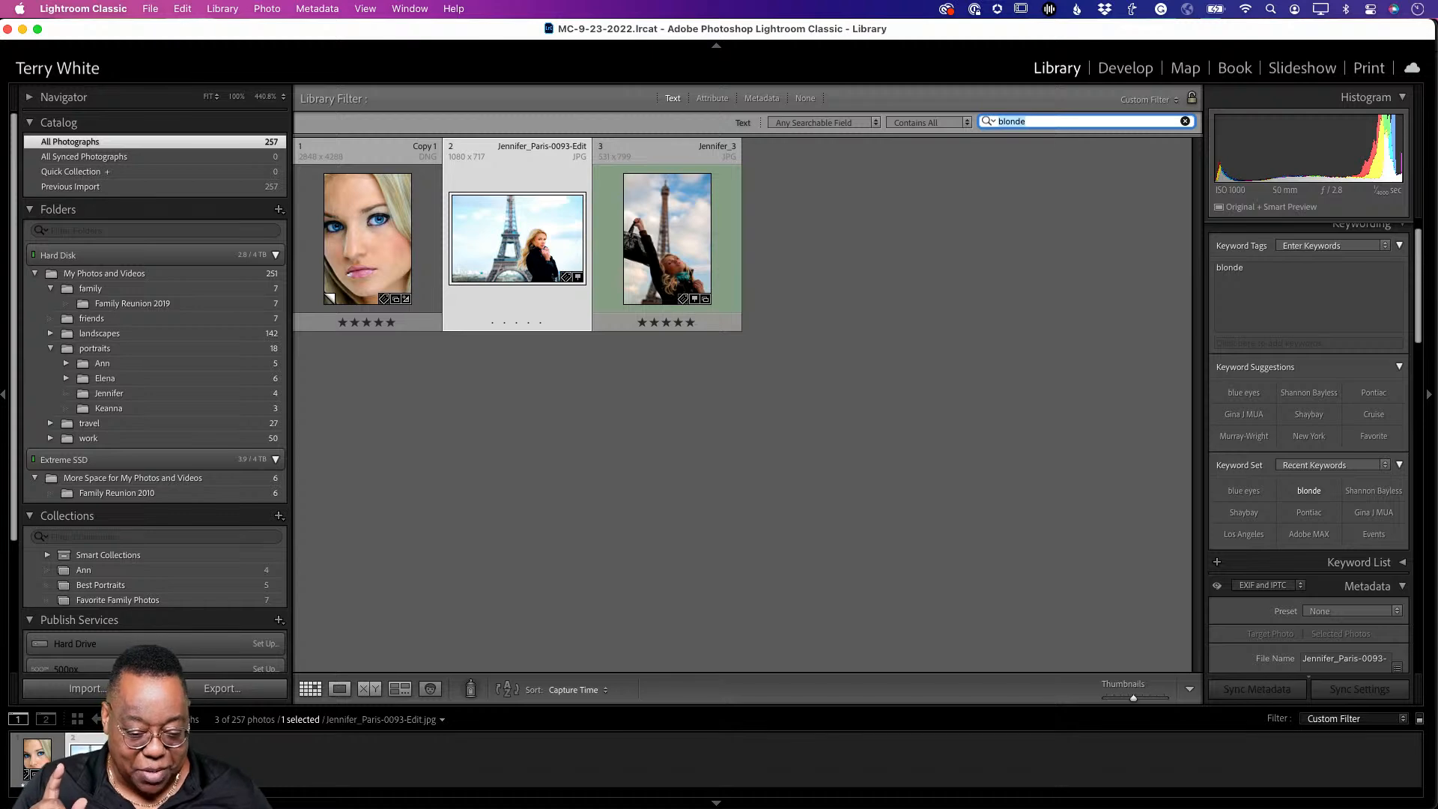
Step: Switch to cloud-based Lightroom, search All Photos for "waterfall" and browse the matching photos
{"action": "key", "text": "super+Tab"}
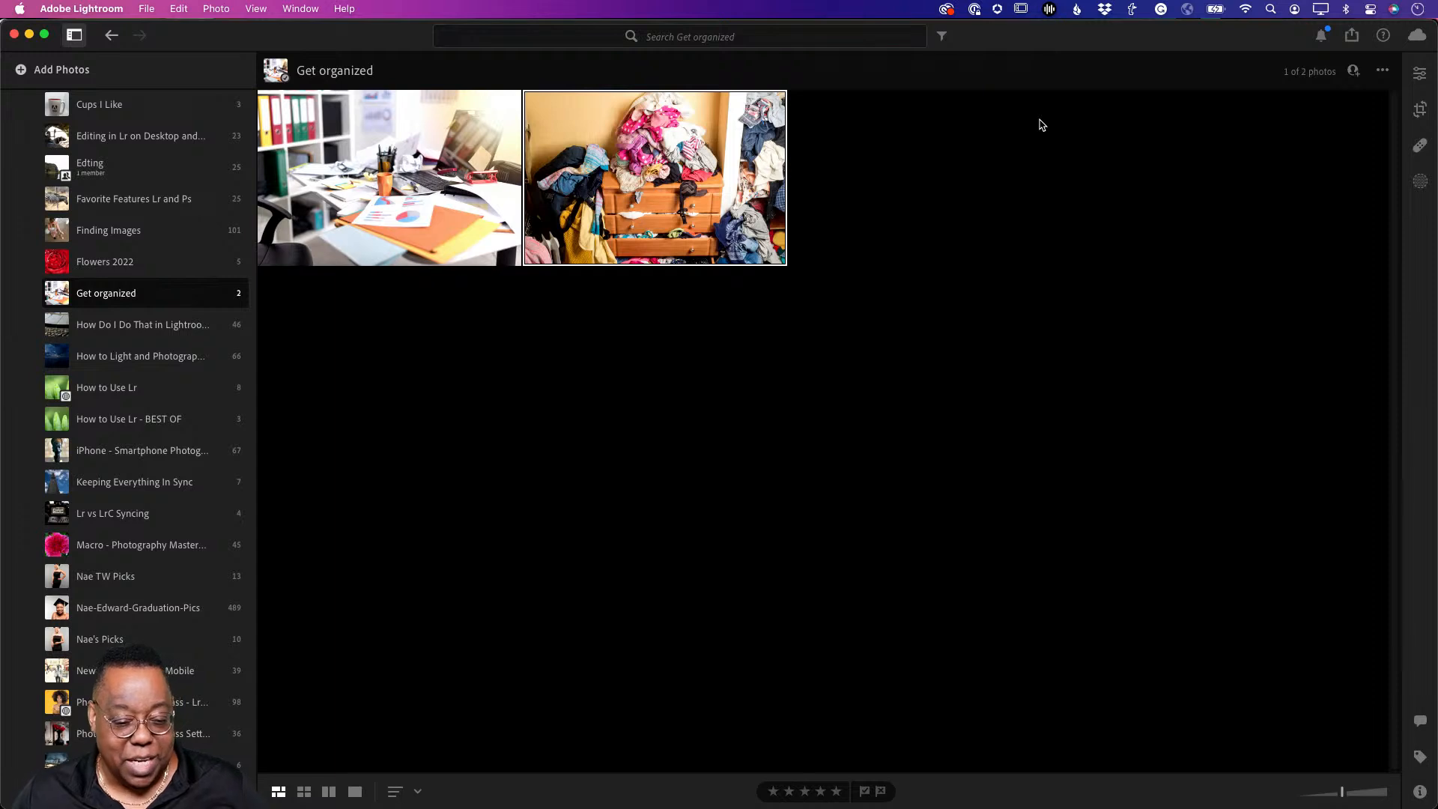
{"action": "scroll", "coordinate": [79, 234], "scroll_direction": "up", "scroll_amount": 5}
{"action": "scroll", "coordinate": [79, 234], "scroll_direction": "up", "scroll_amount": 10}
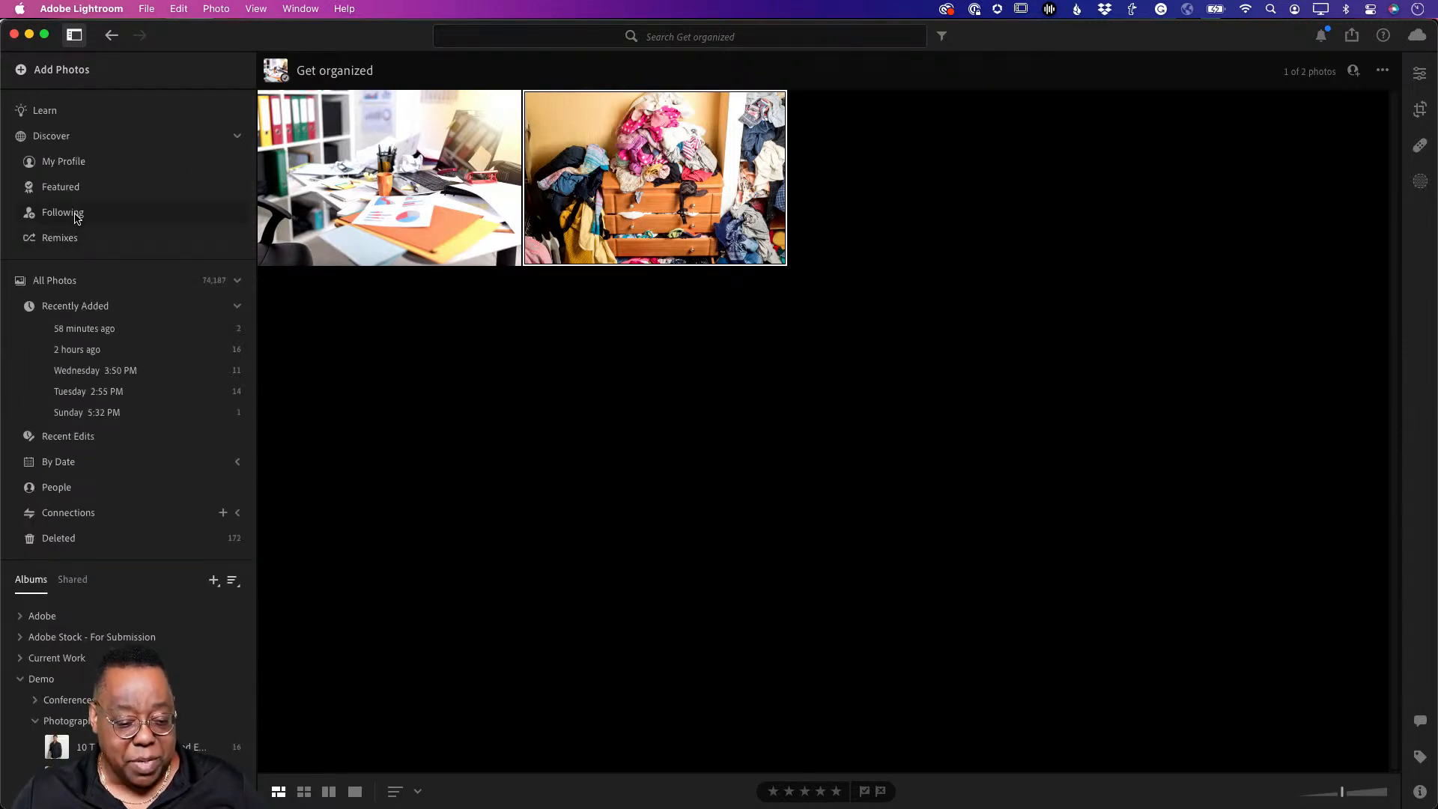
{"action": "left_click", "coordinate": [98, 285]}
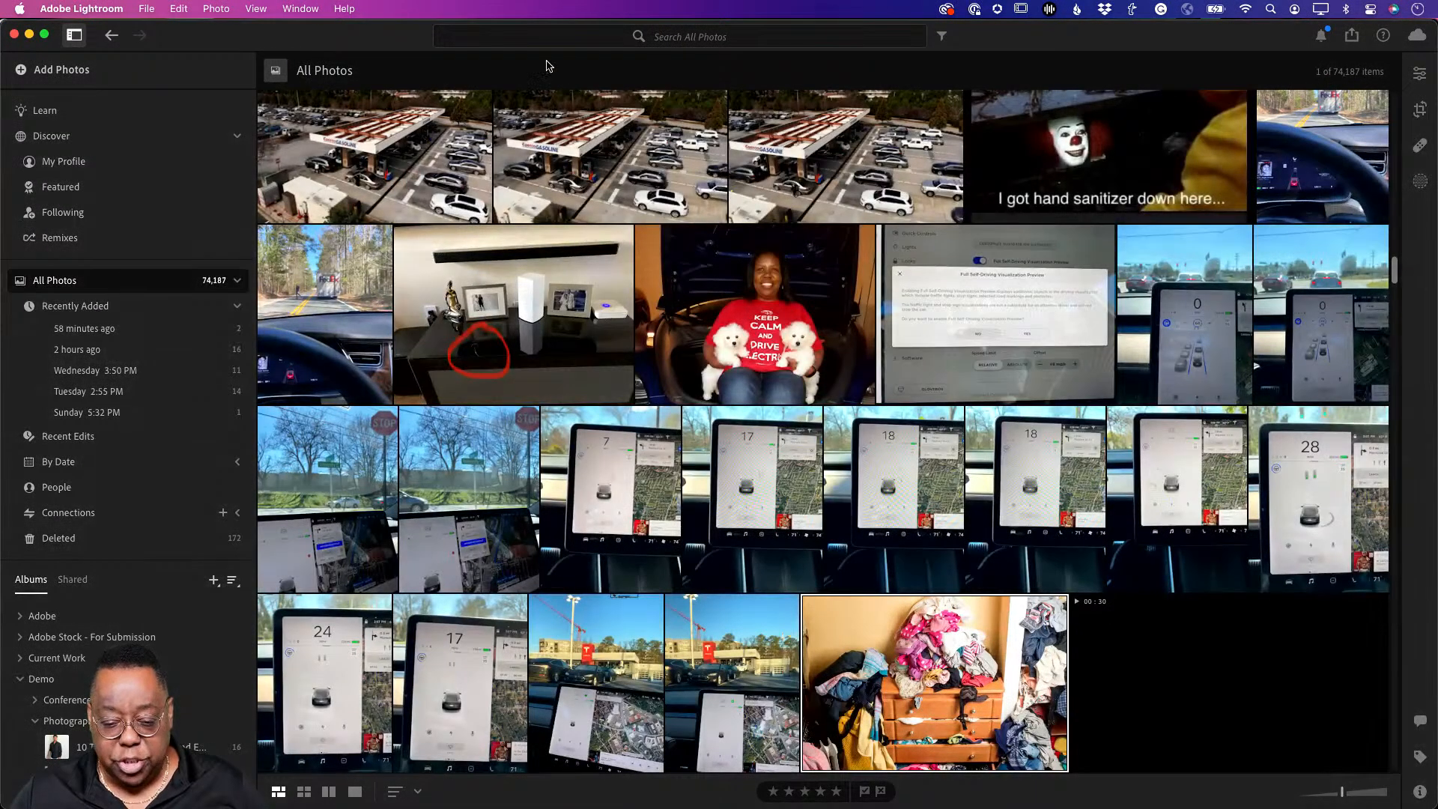
{"action": "left_click", "coordinate": [532, 37]}
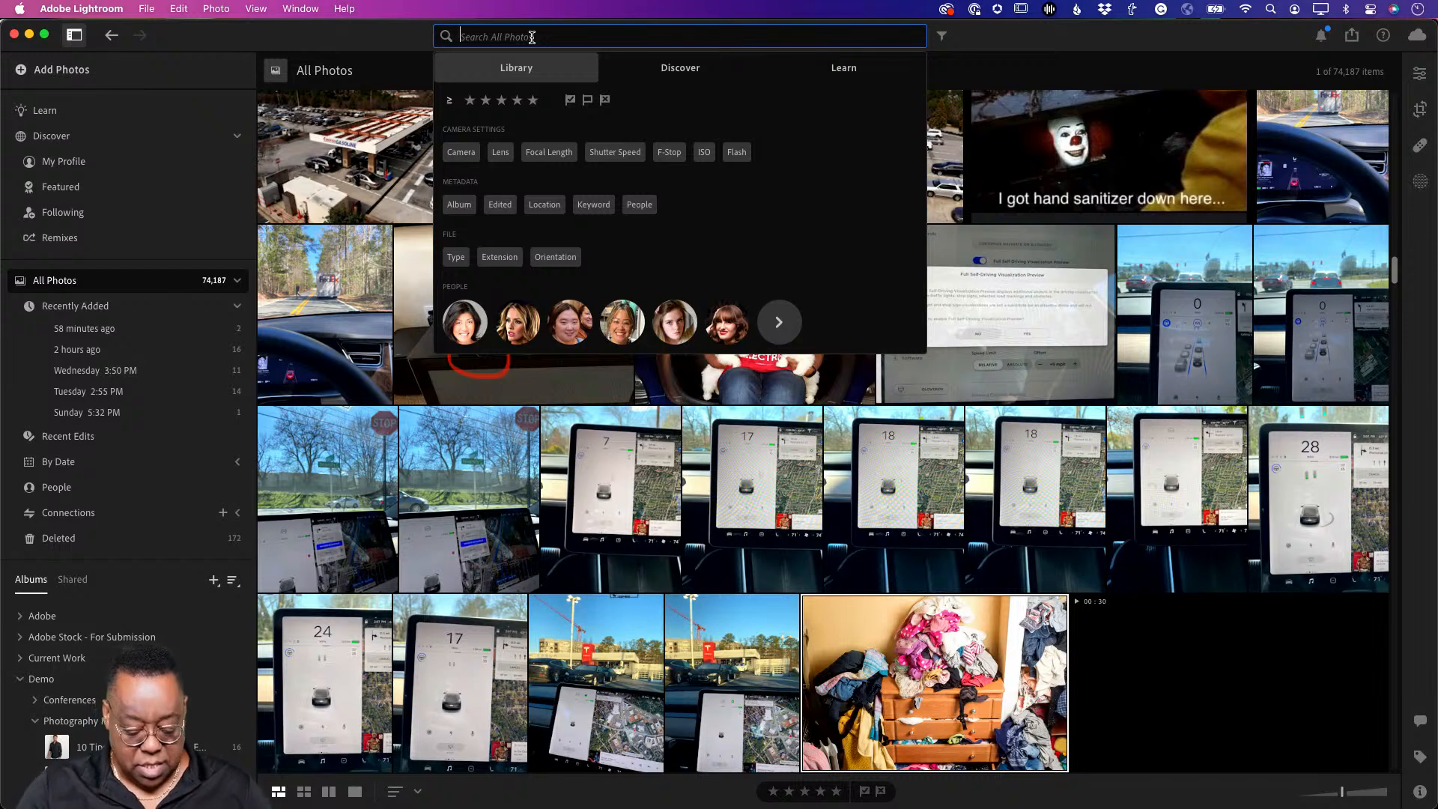
{"action": "type", "text": "waterfall"}
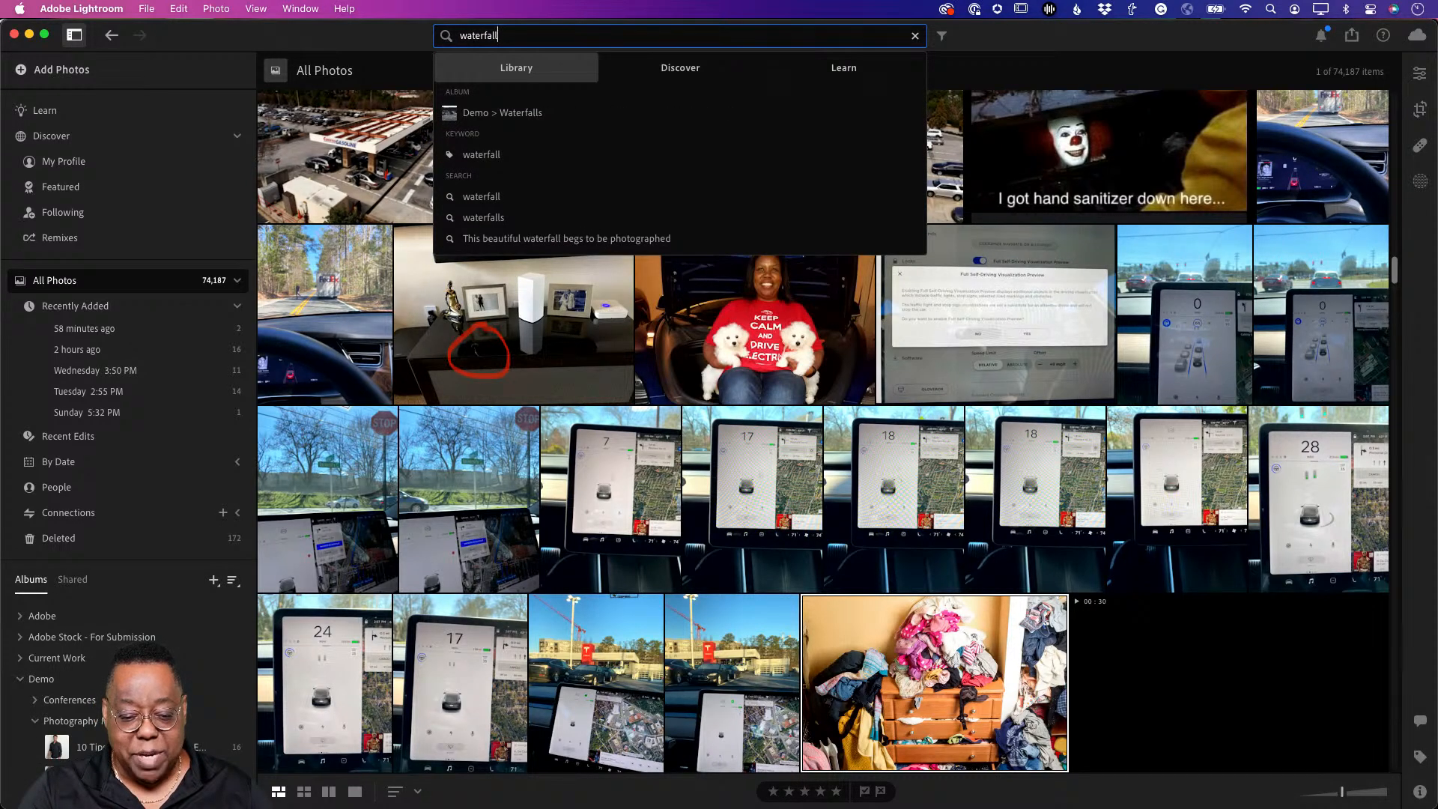
{"action": "key", "text": "Return"}
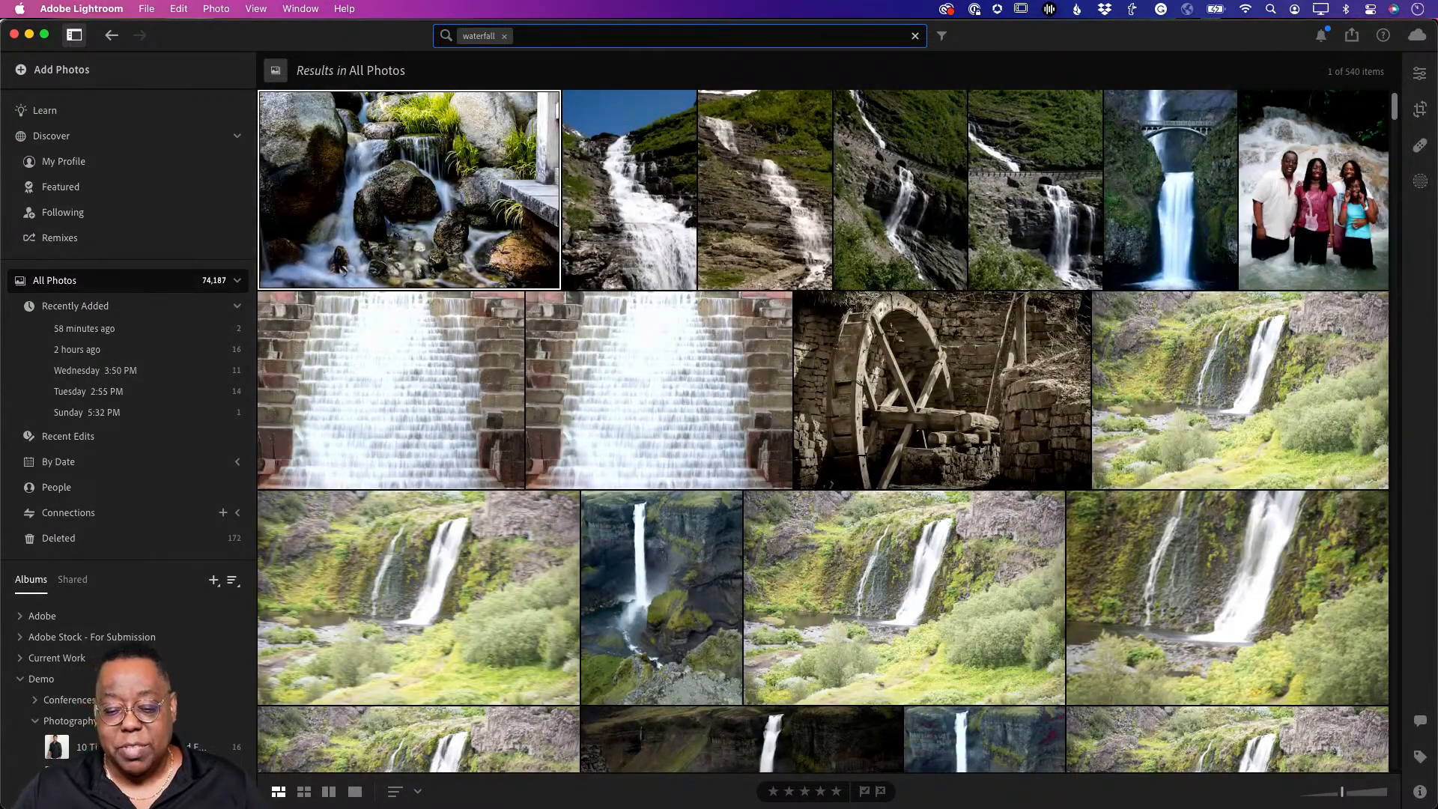
{"action": "scroll", "coordinate": [601, 300], "scroll_direction": "down", "scroll_amount": 10}
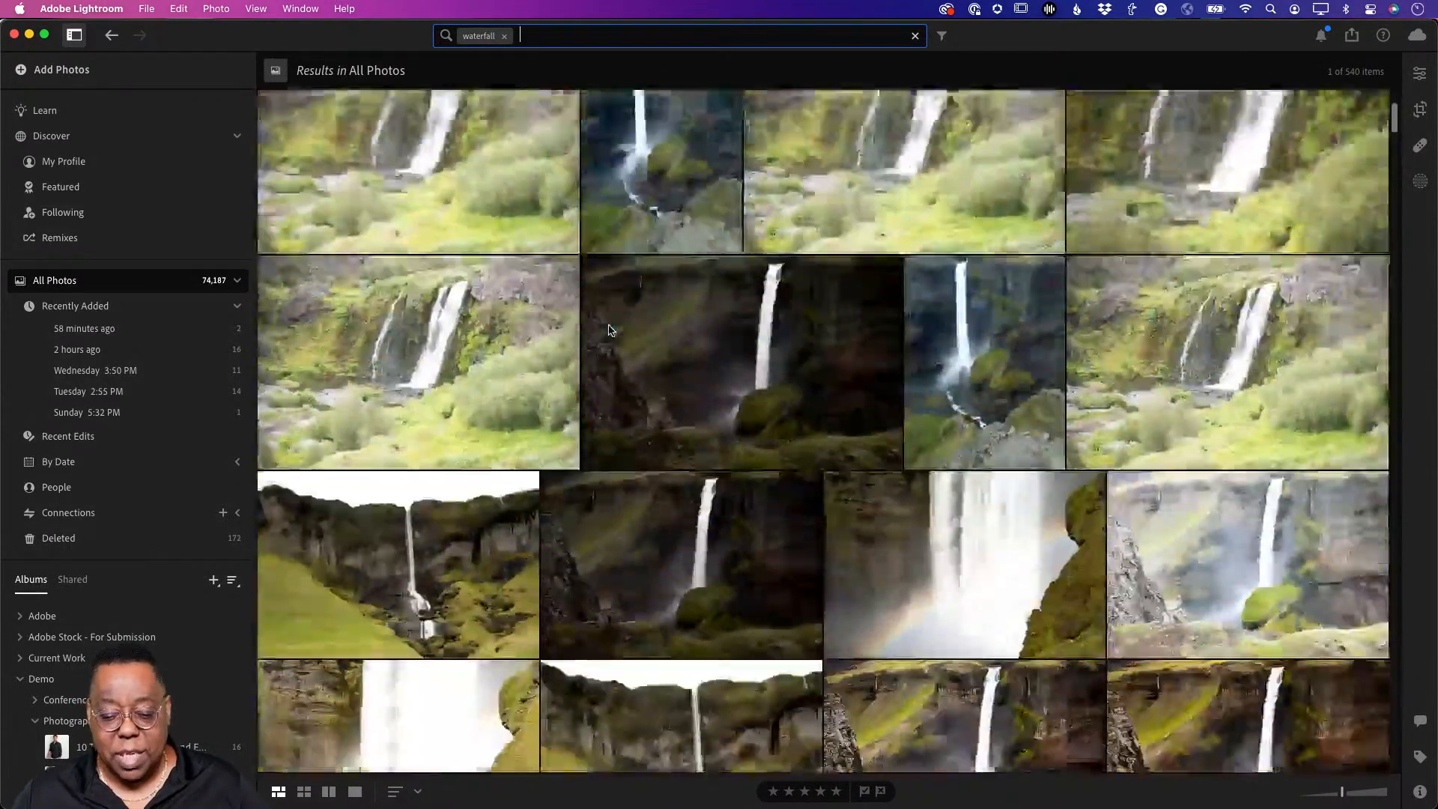
{"action": "scroll", "coordinate": [609, 330], "scroll_direction": "down", "scroll_amount": 10}
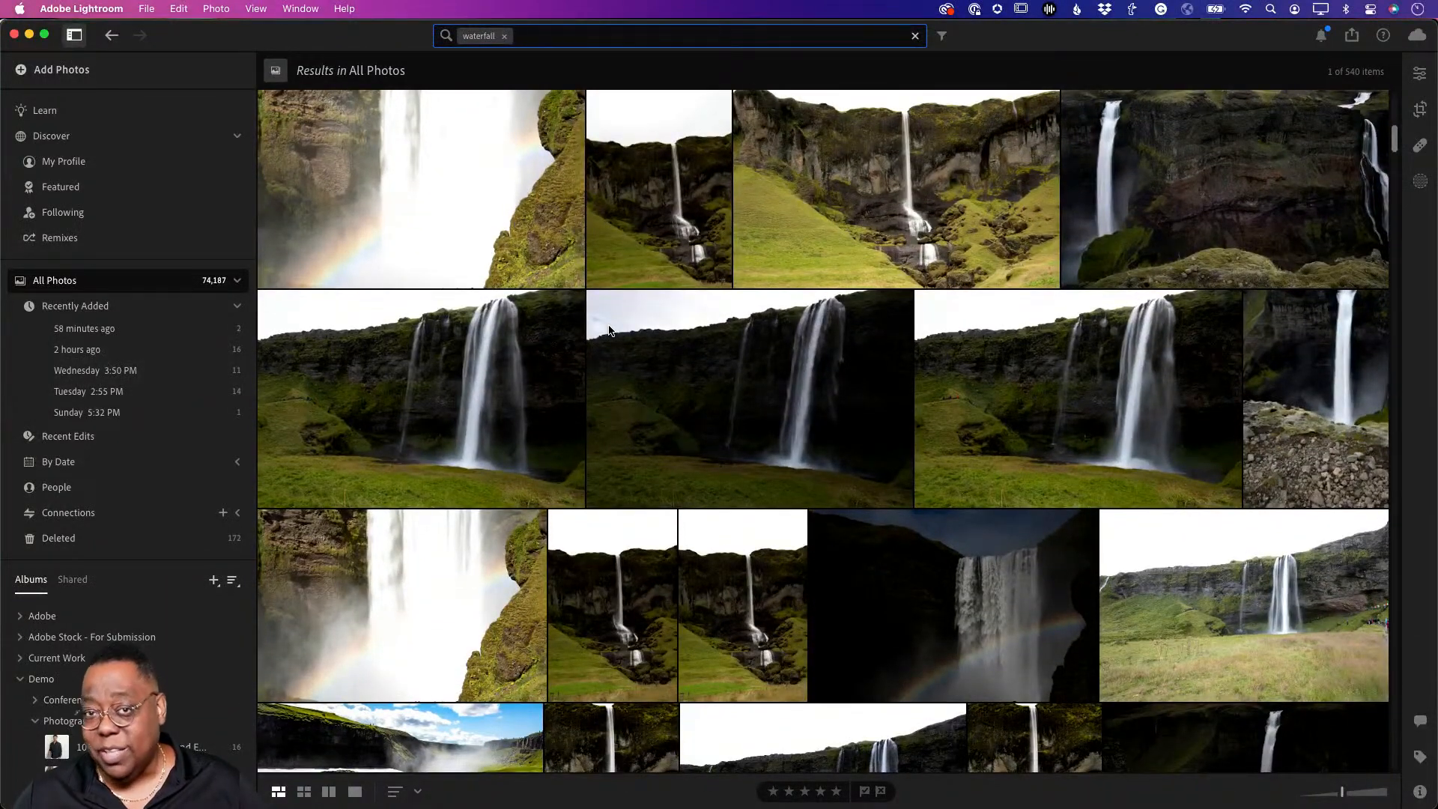
{"action": "scroll", "coordinate": [609, 329], "scroll_direction": "down", "scroll_amount": 3}
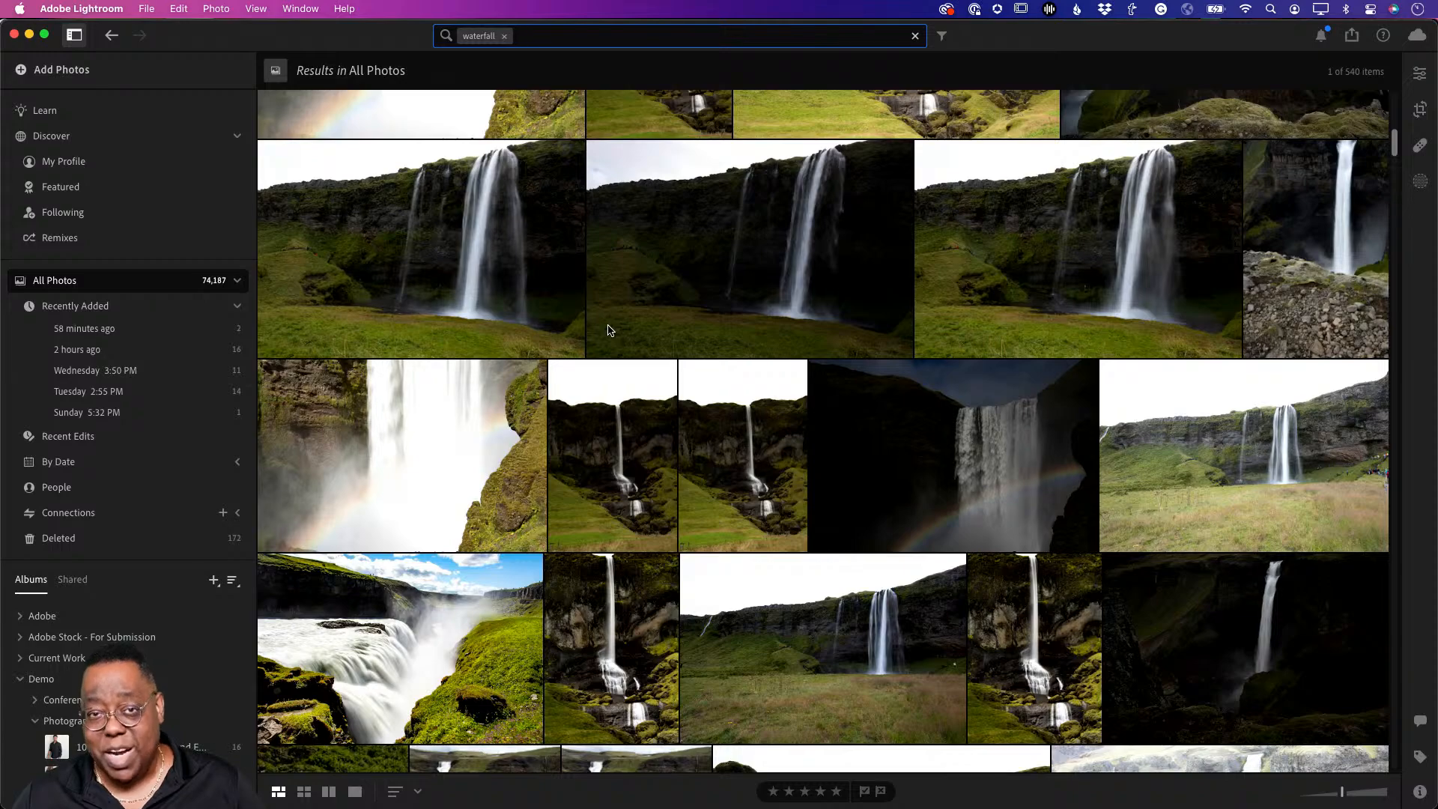
{"action": "scroll", "coordinate": [609, 330], "scroll_direction": "down", "scroll_amount": 10}
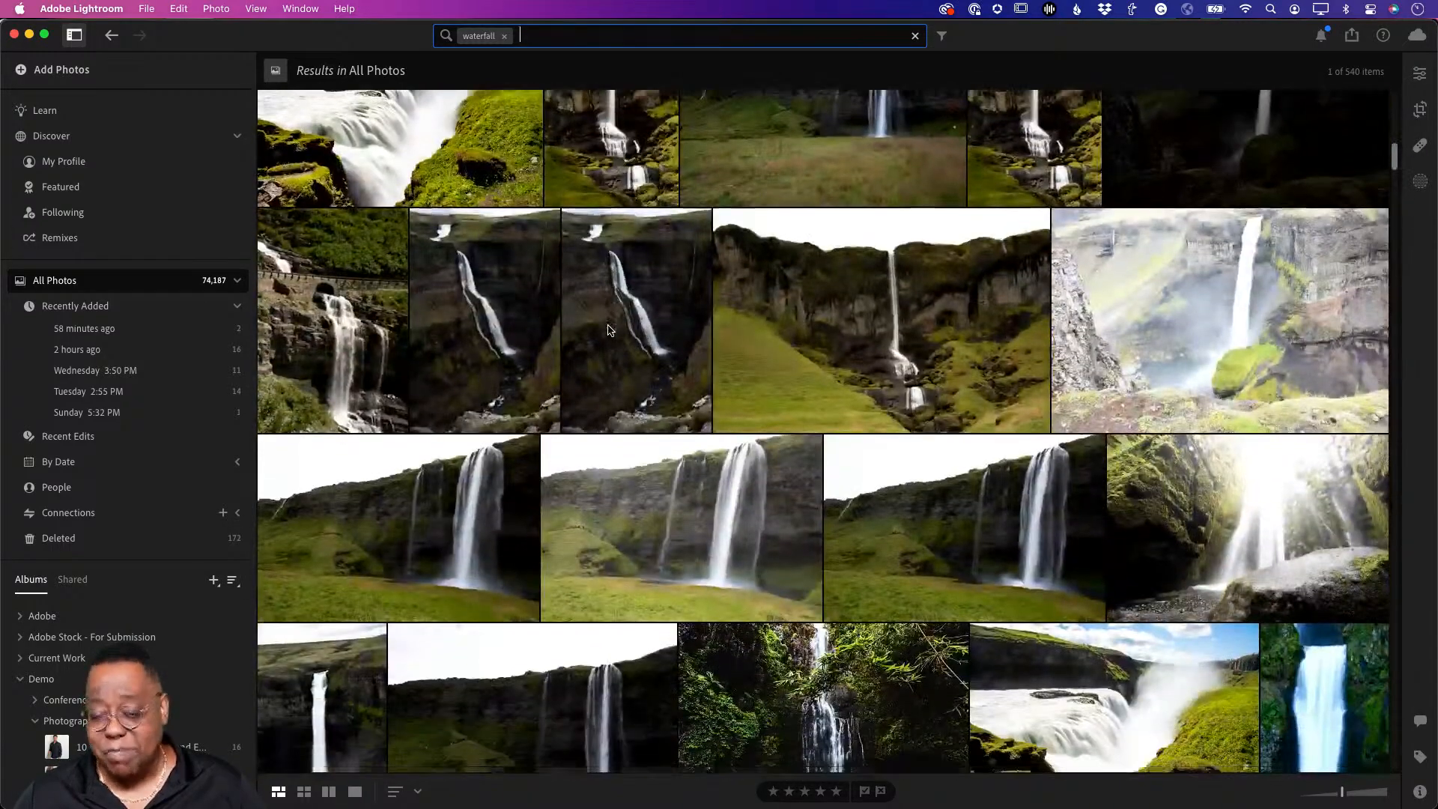
{"action": "scroll", "coordinate": [608, 330], "scroll_direction": "down", "scroll_amount": 3}
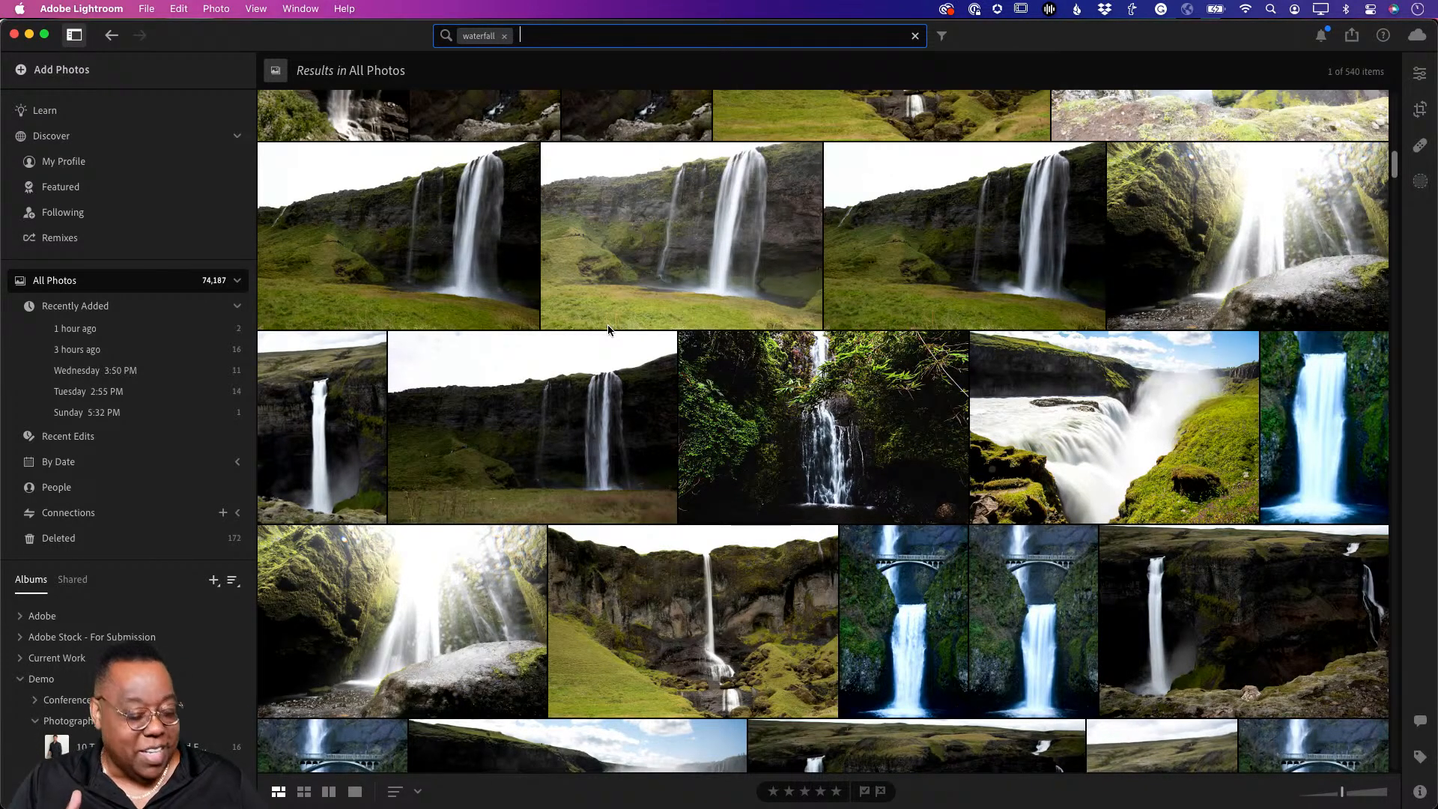
Step: Switch back to Adobe Lightroom Classic
{"action": "key", "text": "super+Tab"}
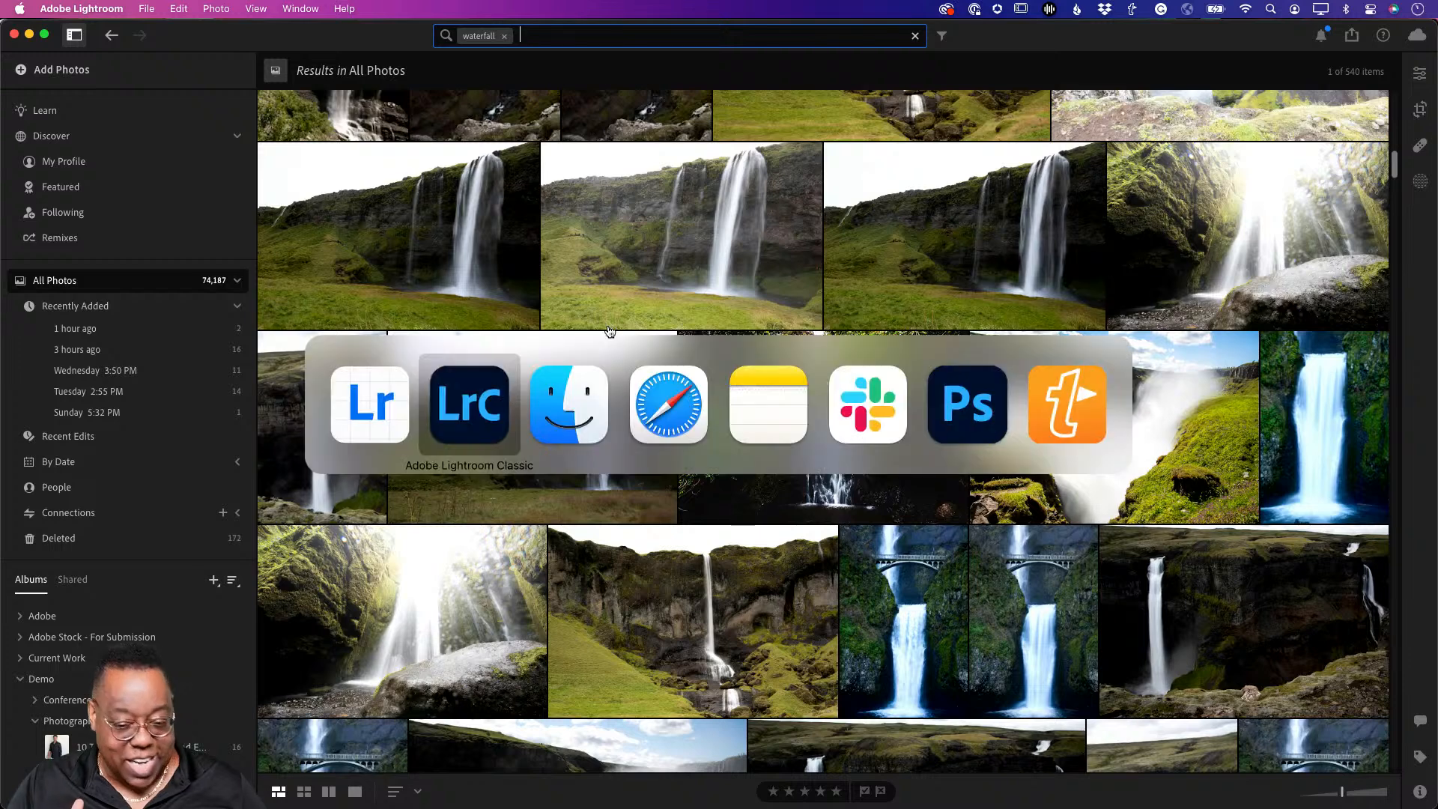